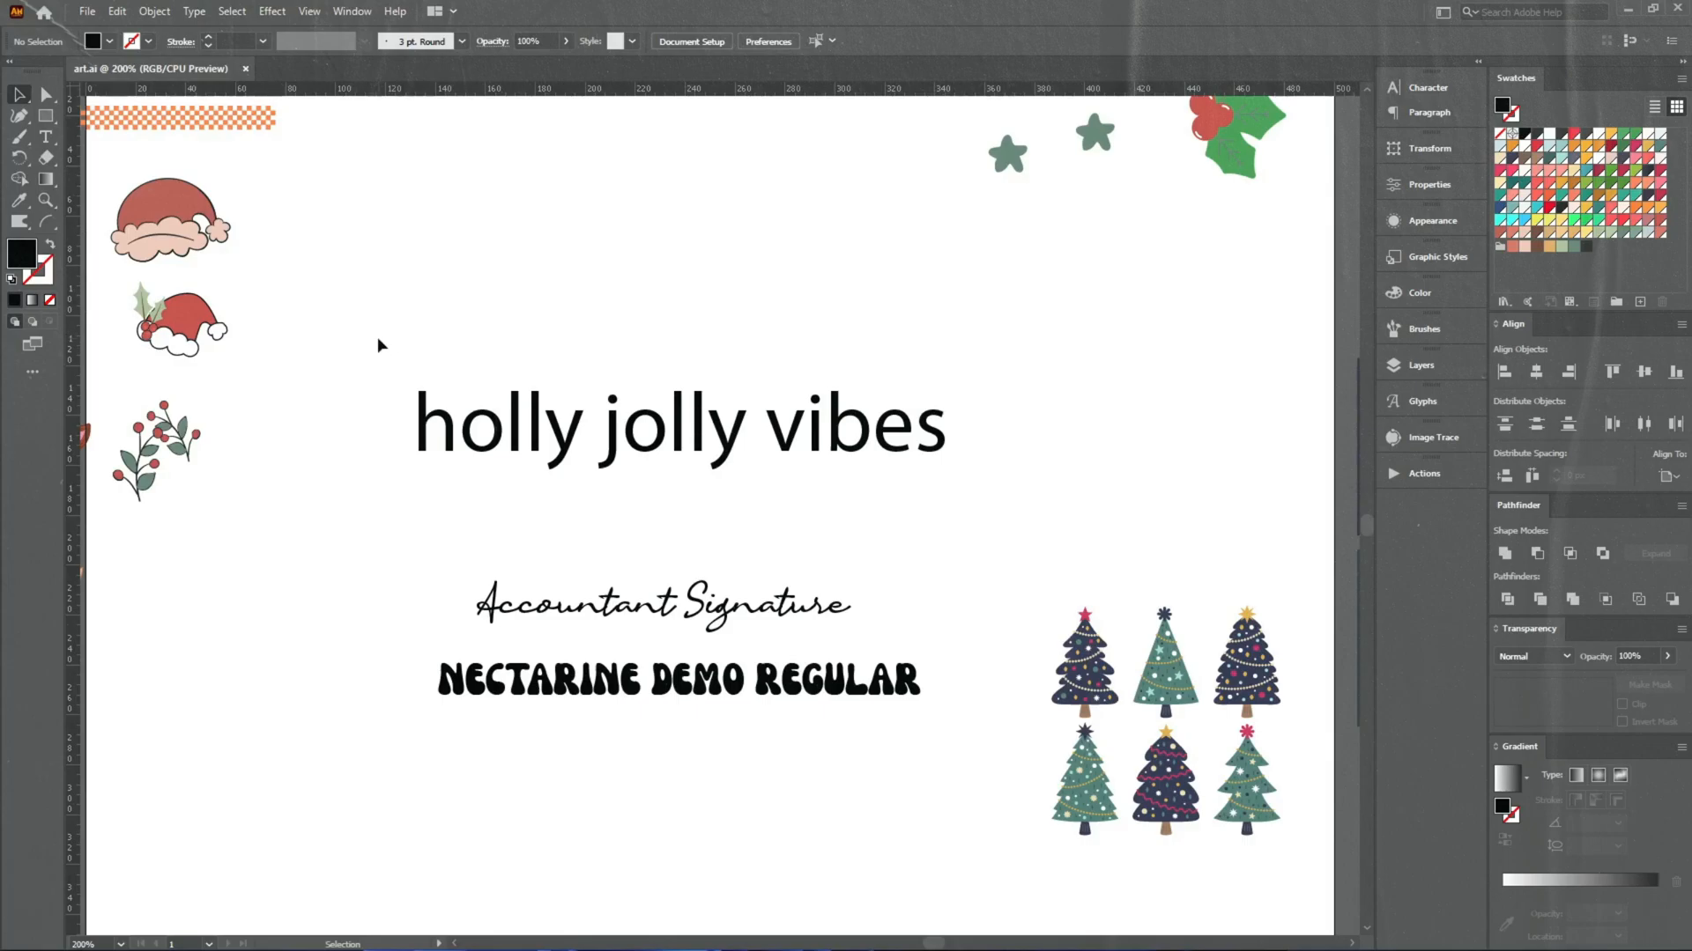
Move the Accountant Signature font sample and the "holly jolly vibes" text higher on the artboard
drag(373, 323, 1015, 526)
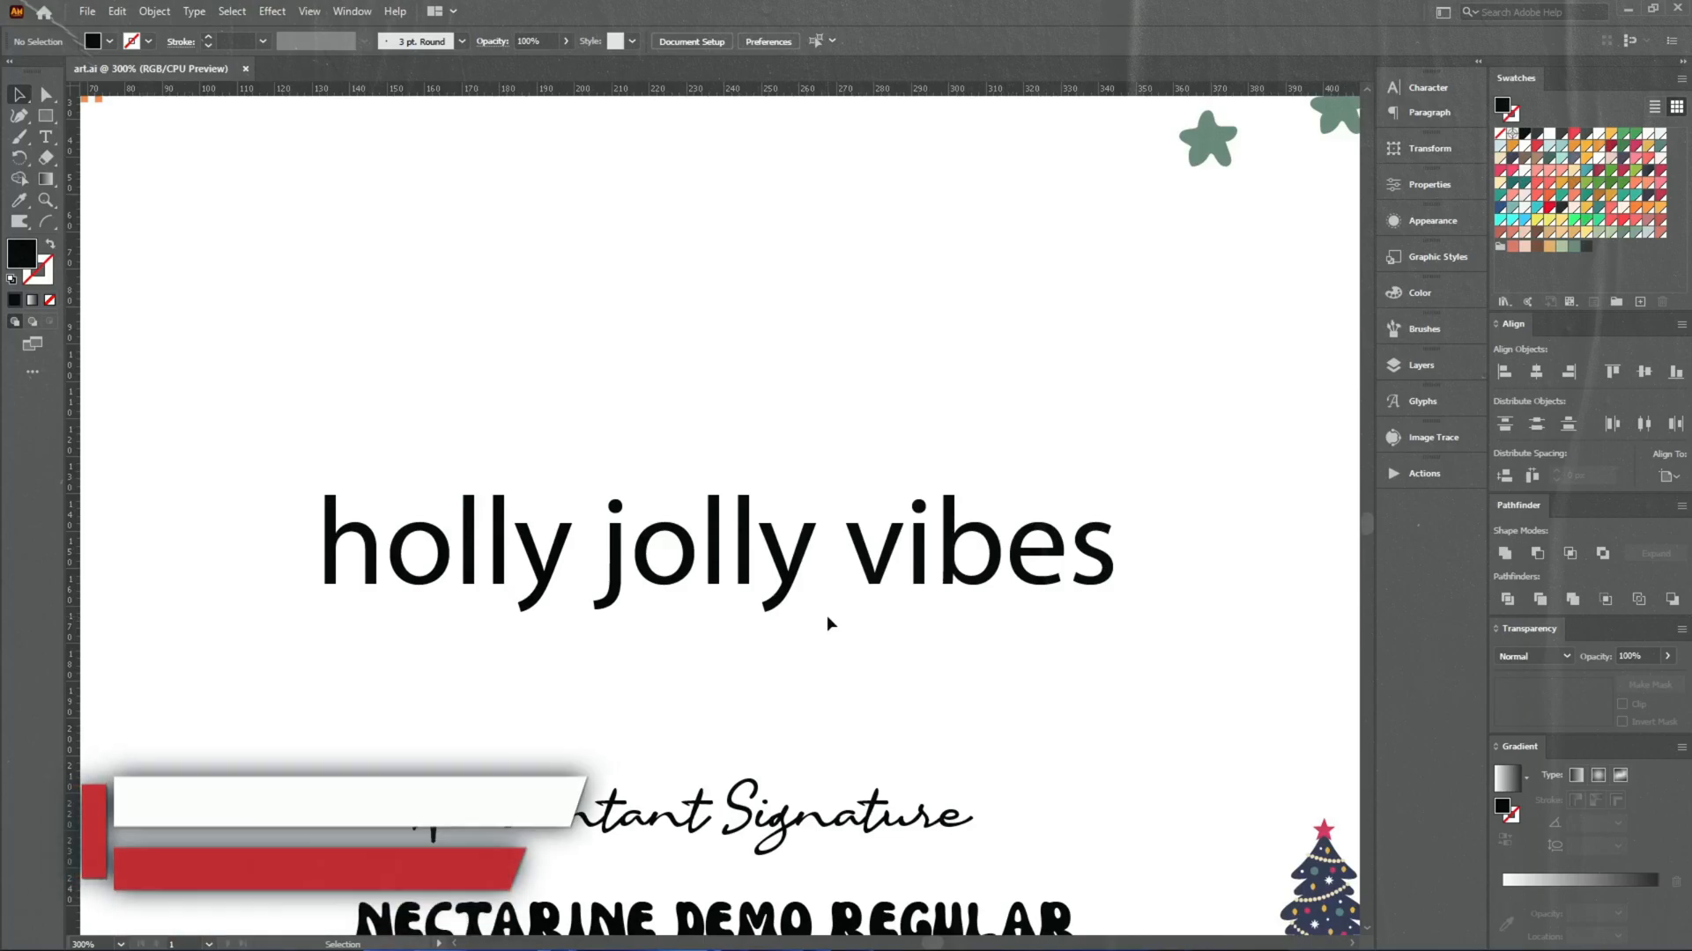
drag(907, 691, 1097, 546)
scroll(975, 616, down, 3)
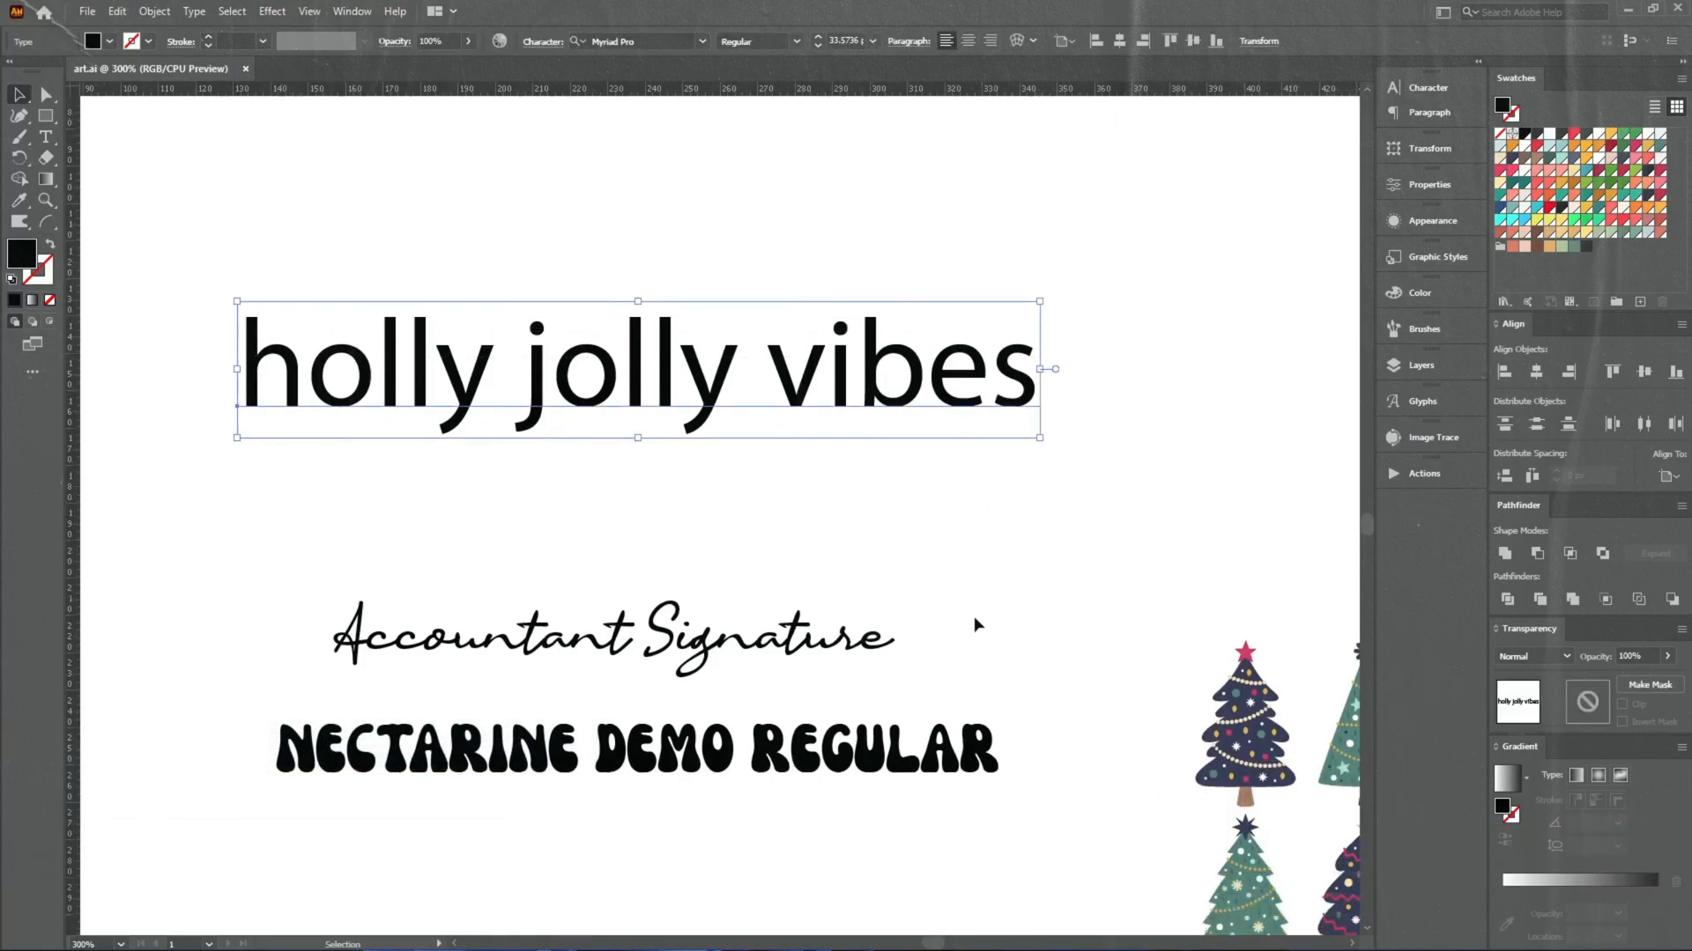
drag(819, 614, 841, 575)
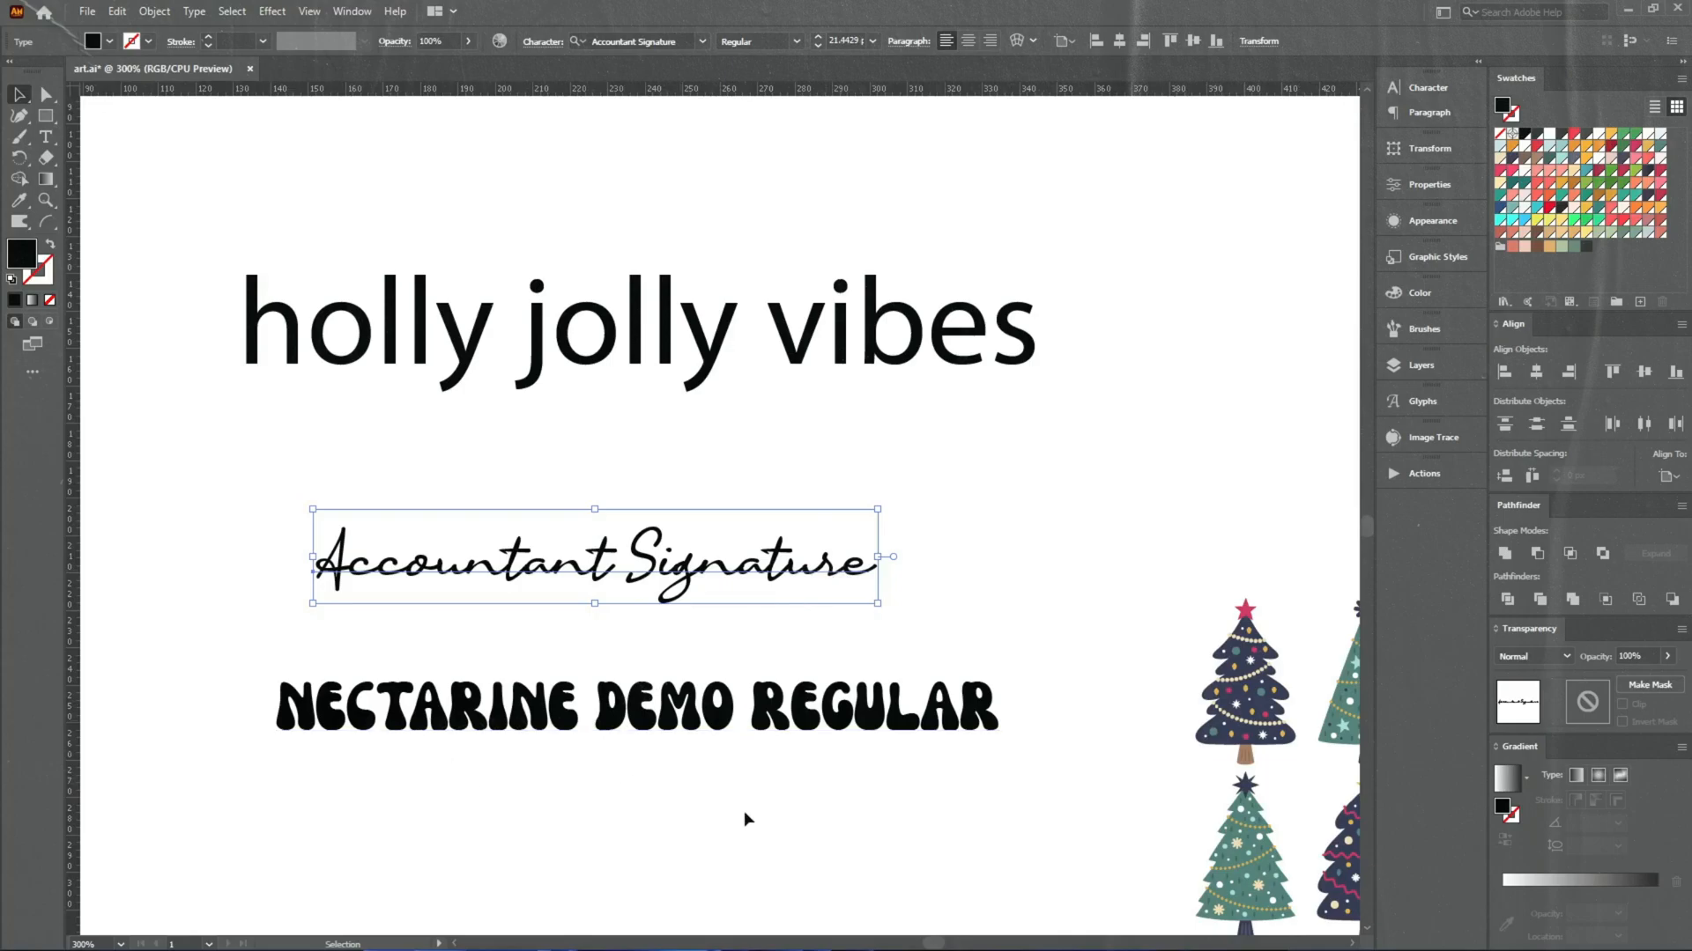
drag(622, 395, 616, 345)
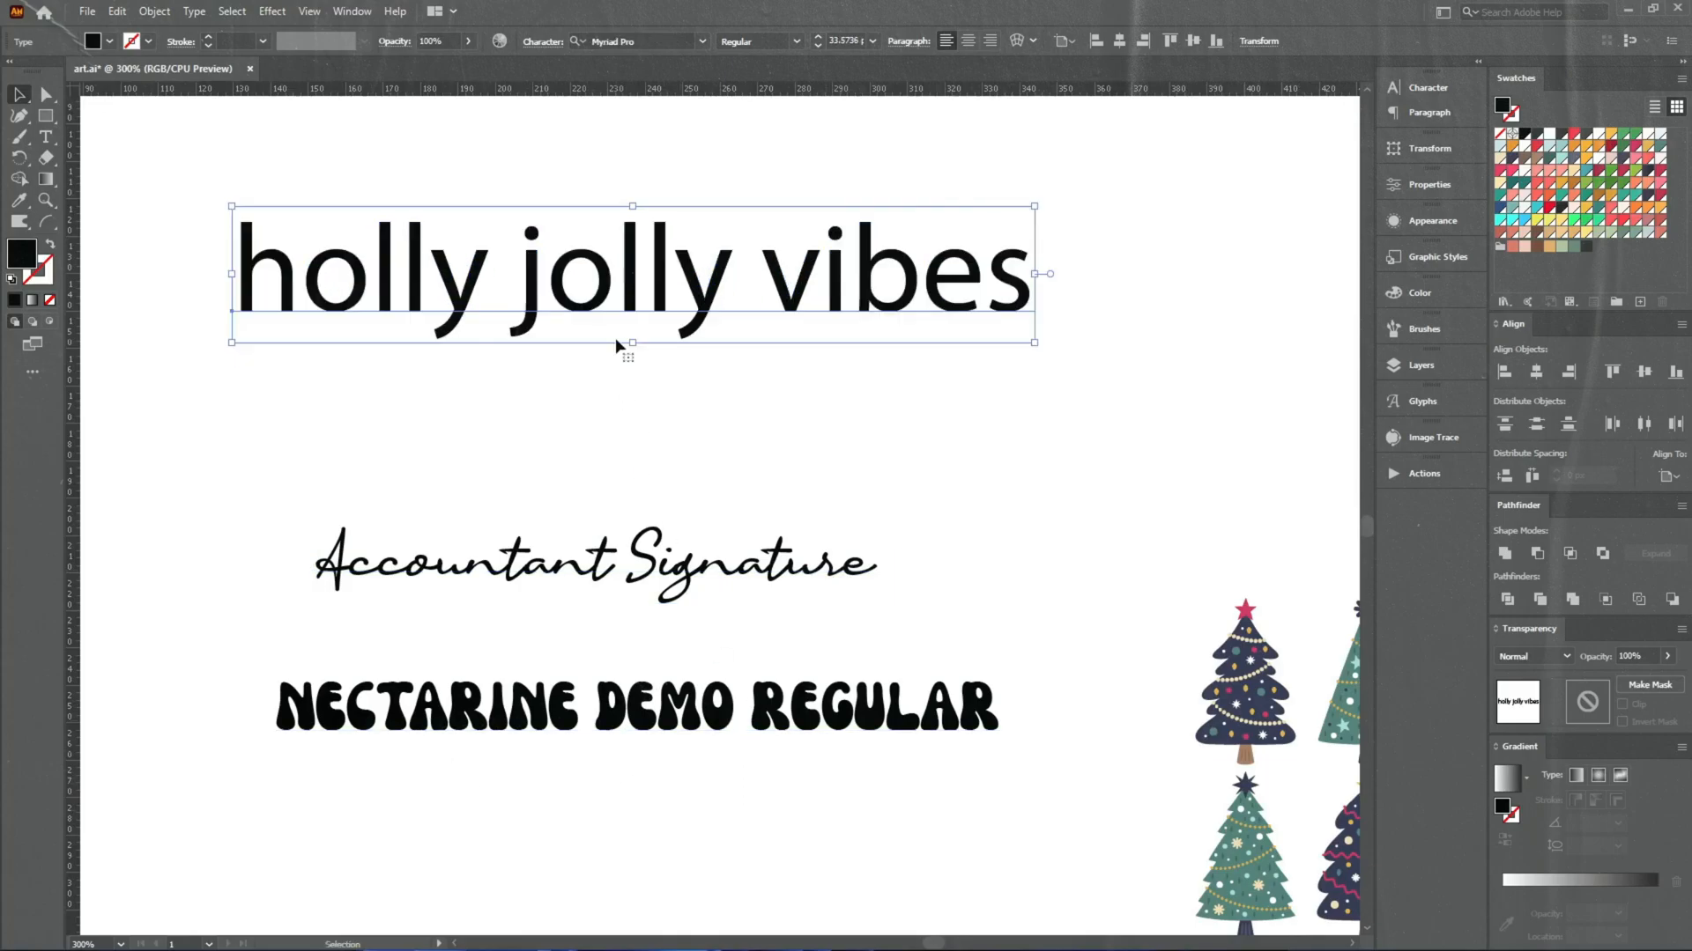
Break the "holly jolly vibes" text into three lines, one word per line
double_click(476, 331)
drag(512, 302, 490, 301)
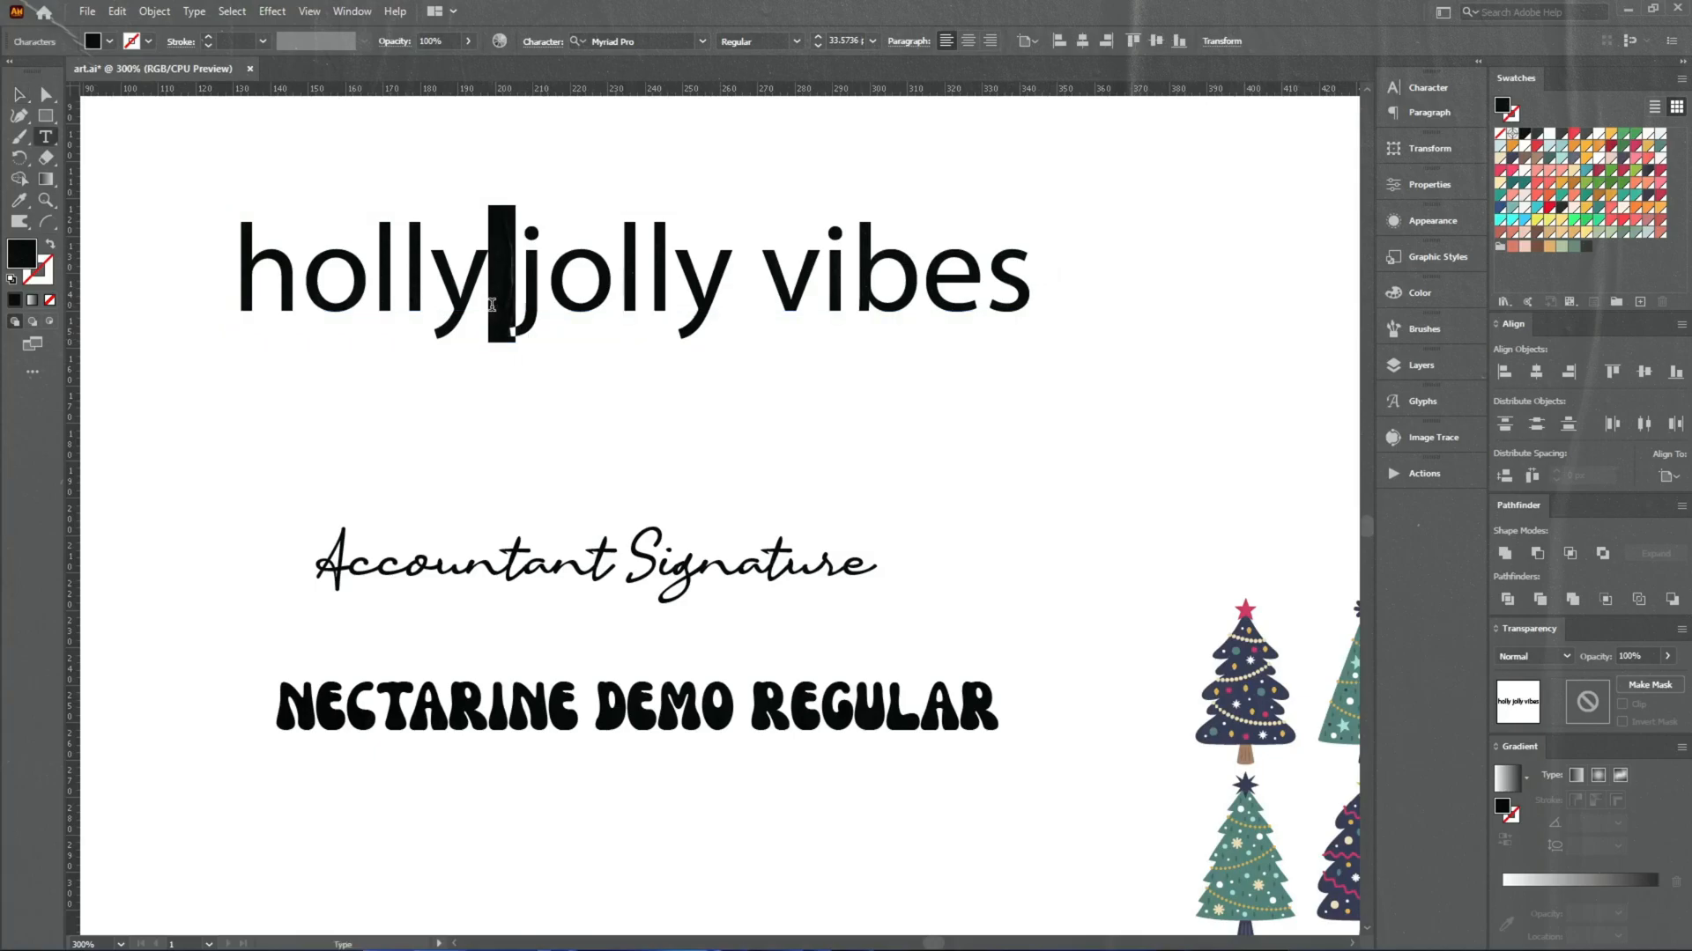
key(Return)
mouse_move(448, 428)
mouse_down()
mouse_move(494, 430)
mouse_move(460, 400)
mouse_move(596, 306)
mouse_up()
key(Return)
key(Escape)
Split the three lines into separate text objects with the divideTextFrame script and shift them clear of the font samples
click(88, 11)
mouse_move(265, 412)
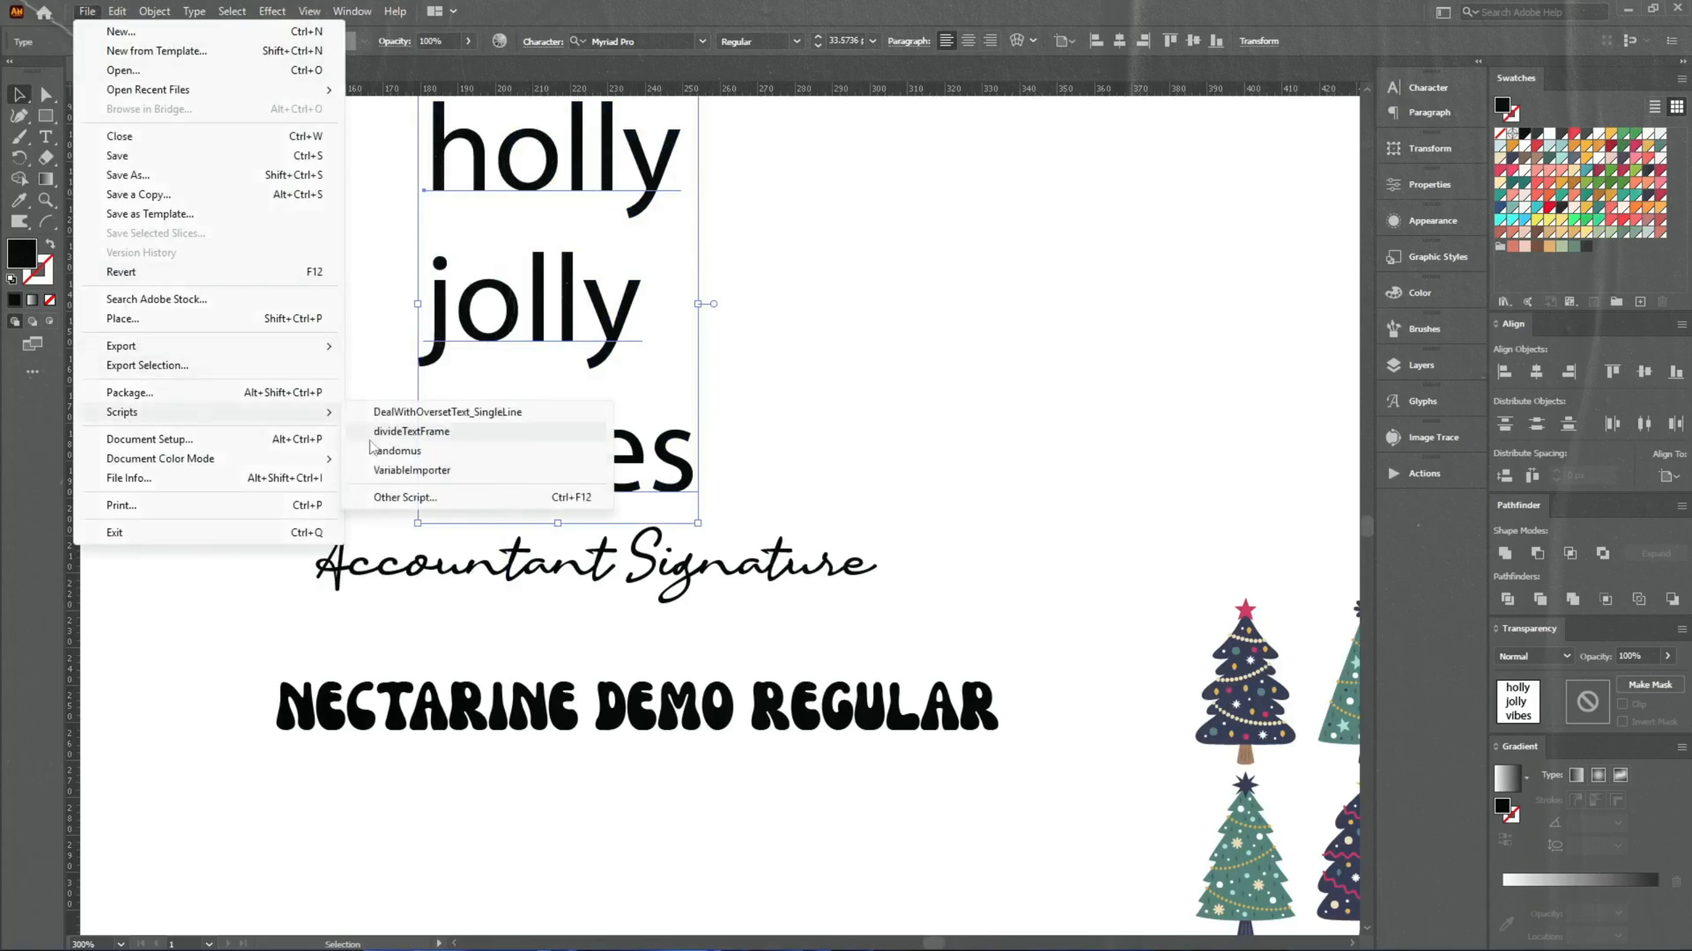
click(379, 435)
click(892, 398)
scroll(892, 398, up, 1)
drag(860, 279, 584, 597)
drag(629, 537, 677, 478)
Copy the NECTARINE DEMO REGULAR sample's text style onto the words holly and jolly with the Eyedropper
drag(861, 384, 541, 236)
key(i)
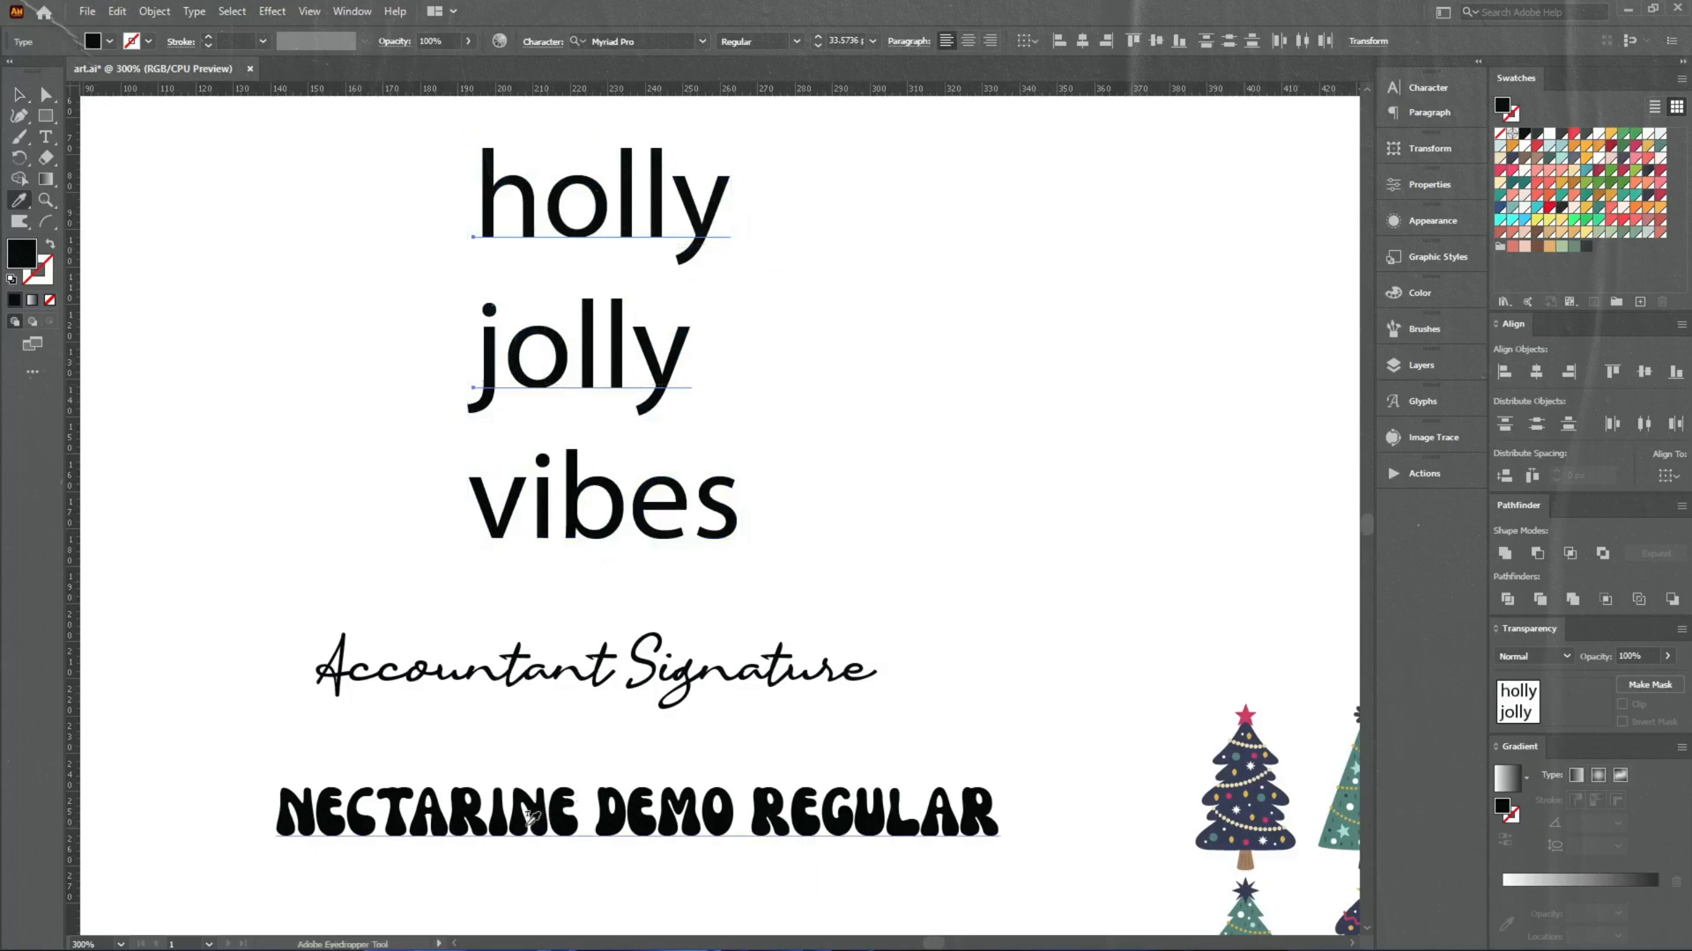
click(527, 816)
Copy the Accountant Signature sample's style onto the word vibes and delete both font samples
ctrl+click(546, 539)
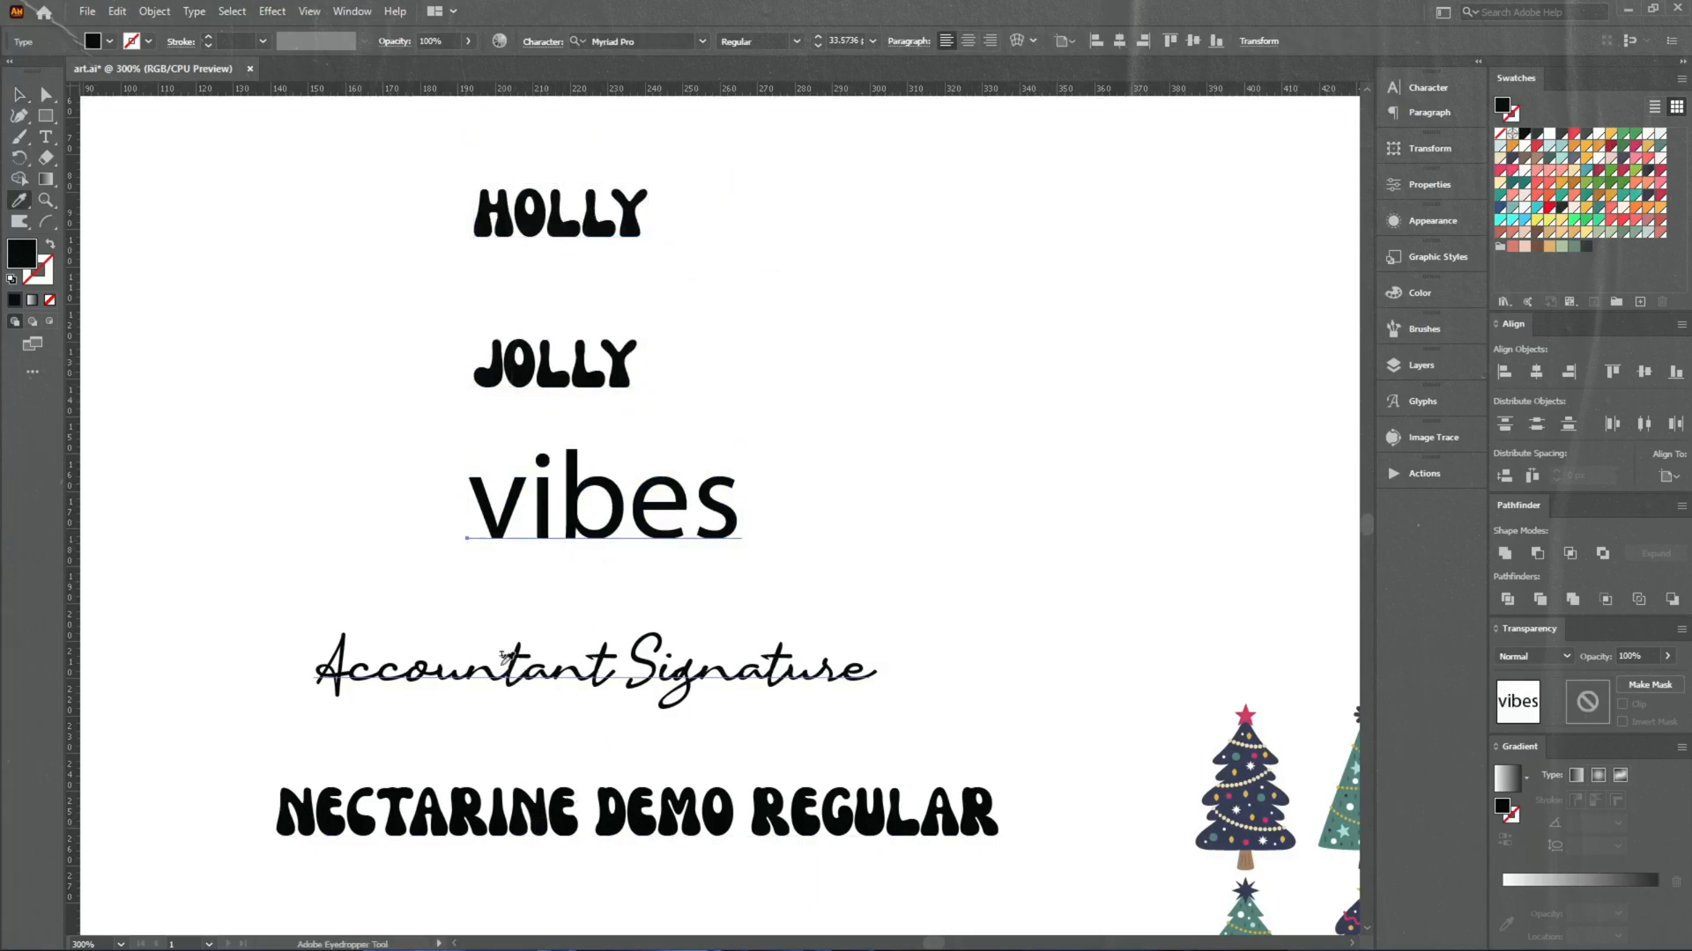
click(505, 656)
key(v)
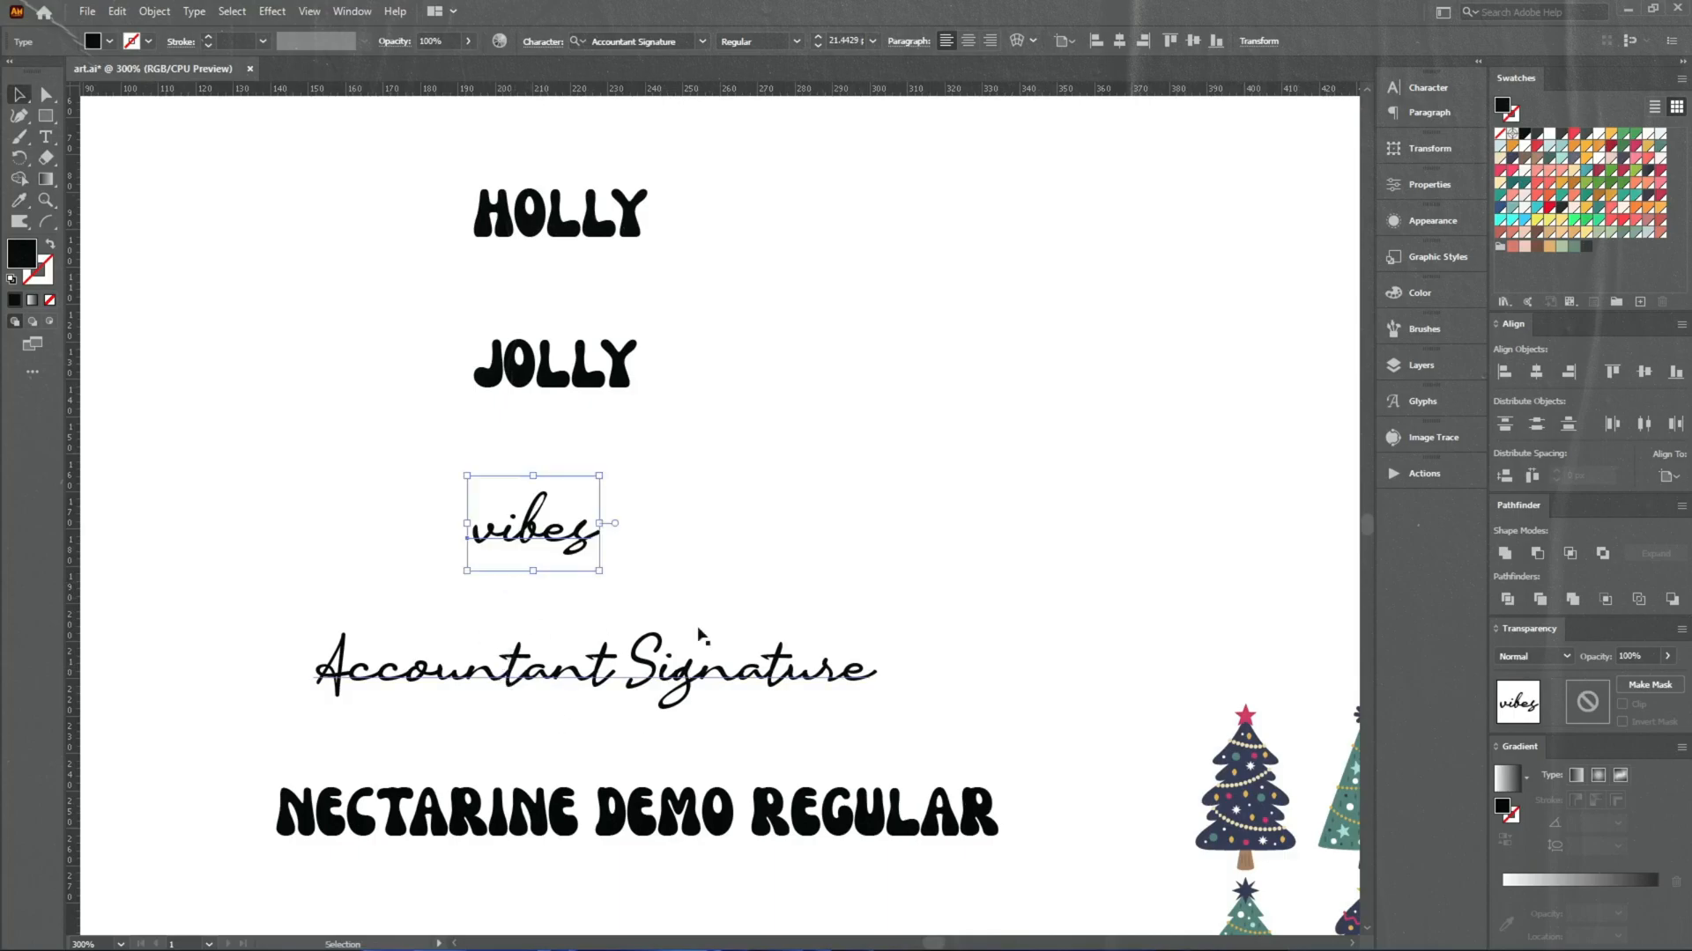
mouse_move(931, 600)
mouse_down()
mouse_move(781, 898)
mouse_move(766, 895)
mouse_up()
key(Delete)
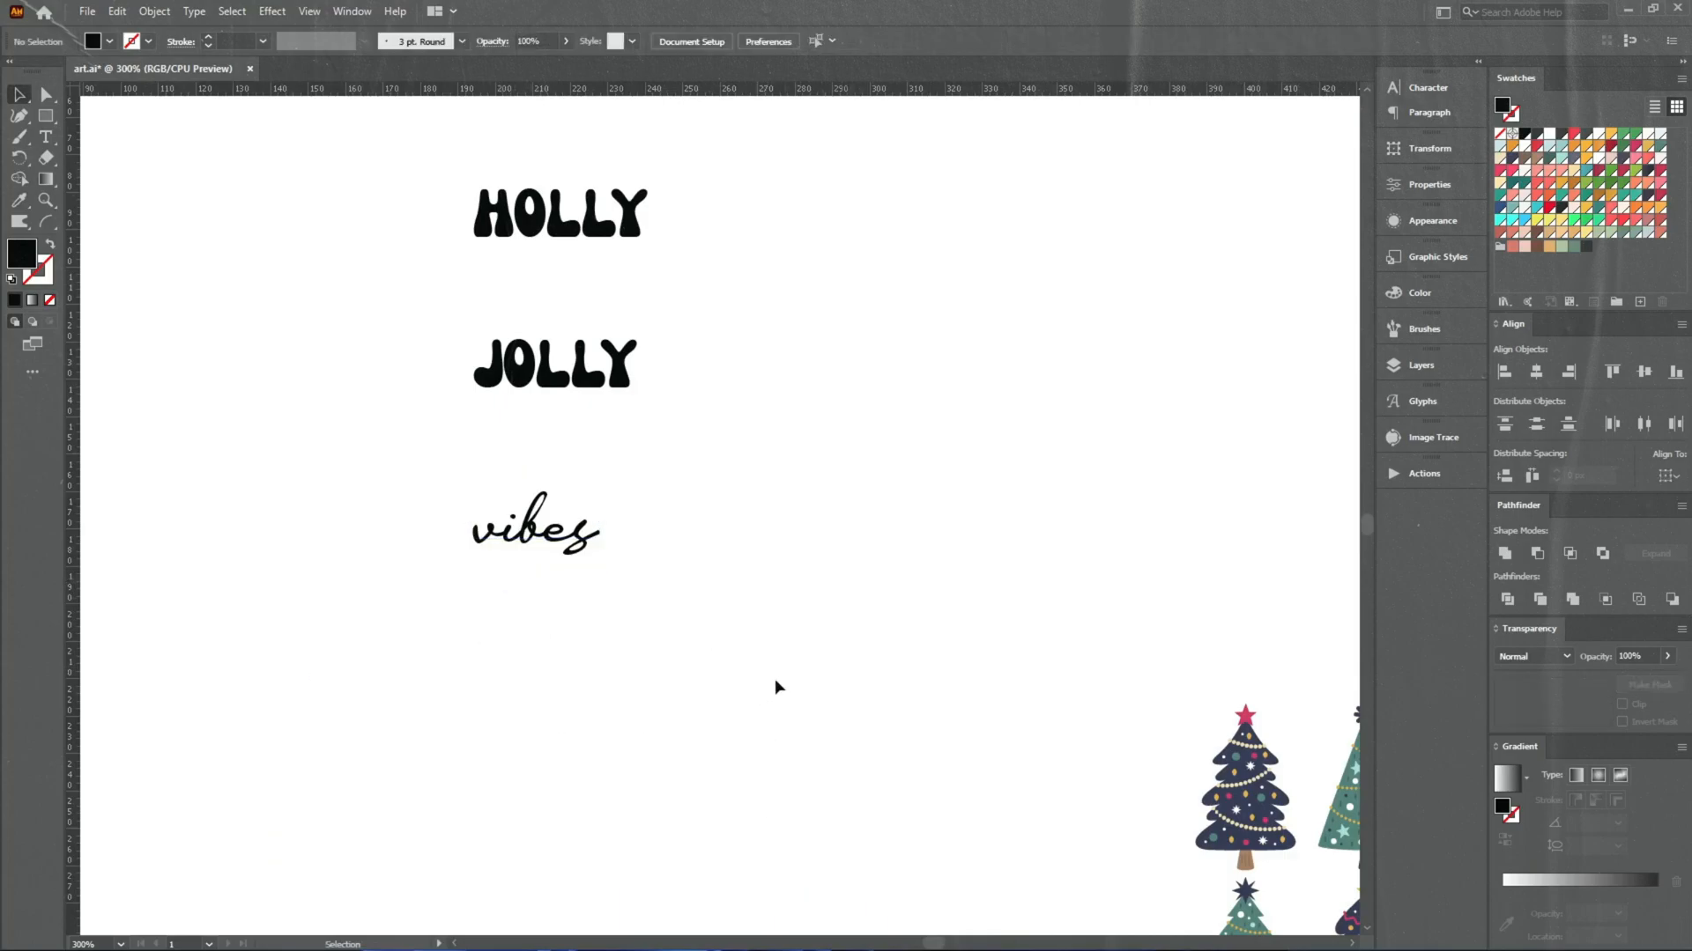
Convert the words HOLLY, JOLLY and vibes to outlines
drag(793, 596, 422, 206)
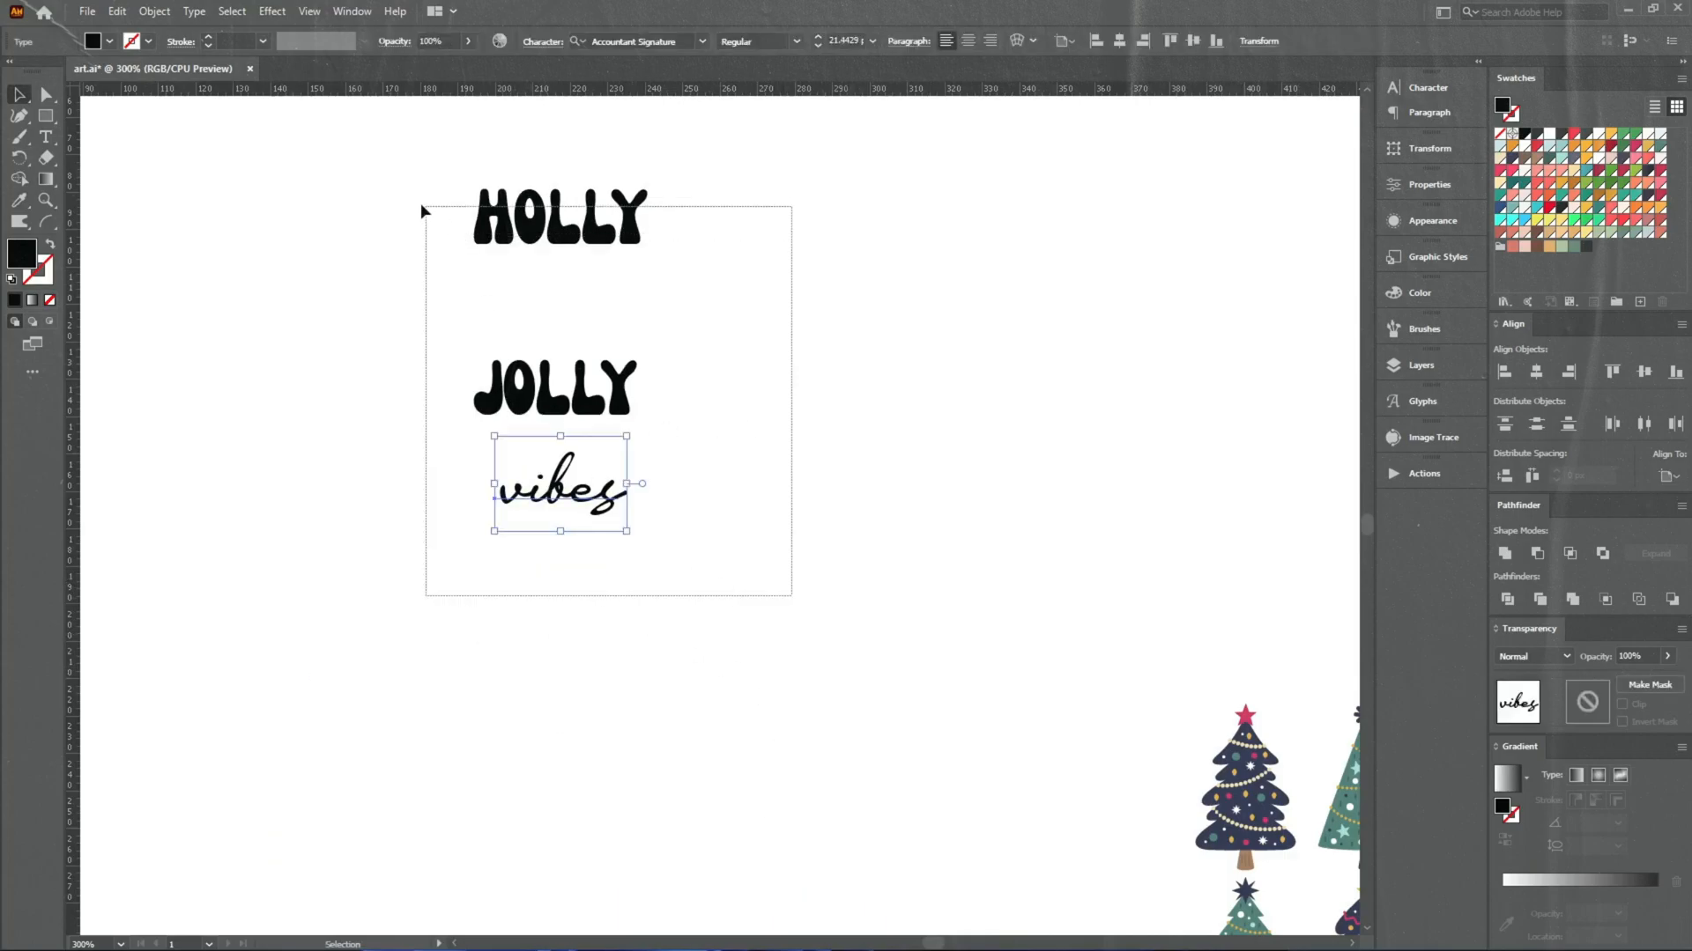
scroll(421, 238, down, 1)
scroll(431, 262, down, 1)
right_click(458, 317)
click(521, 462)
Enlarge the outlined words and reposition JOLLY and vibes to tighten the stack beneath HOLLY
scroll(496, 246, up, 1)
drag(613, 552, 396, 178)
drag(490, 423, 491, 728)
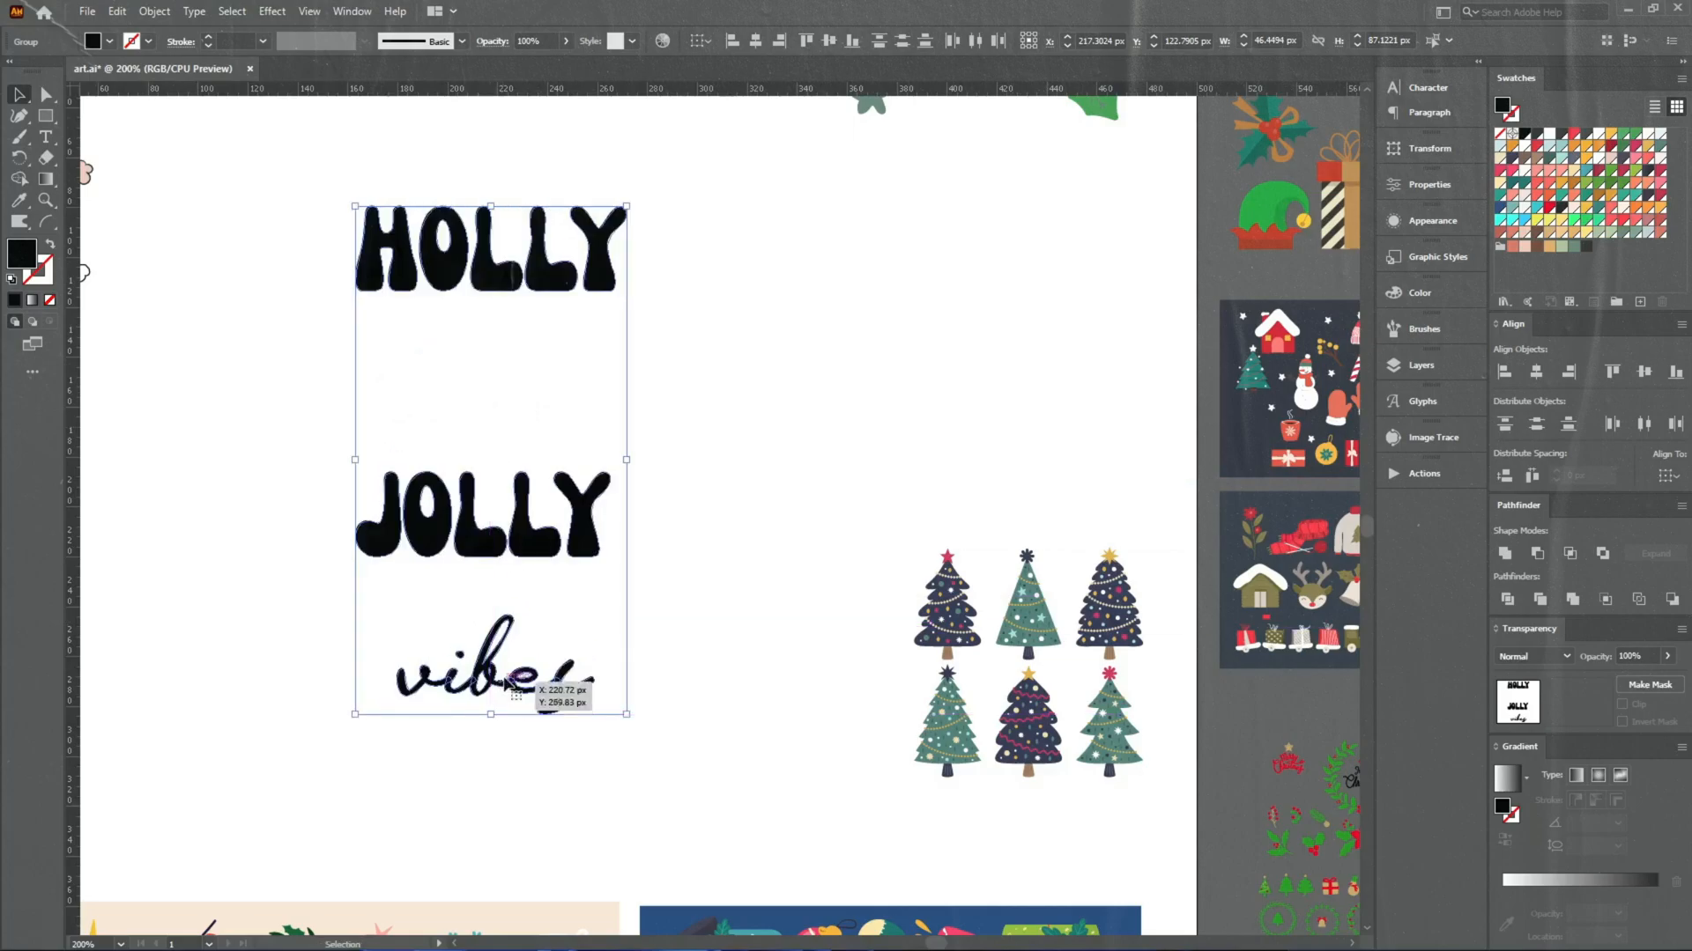
drag(619, 734, 414, 469)
drag(467, 554, 468, 423)
drag(791, 172, 405, 677)
drag(491, 599, 505, 713)
click(721, 373)
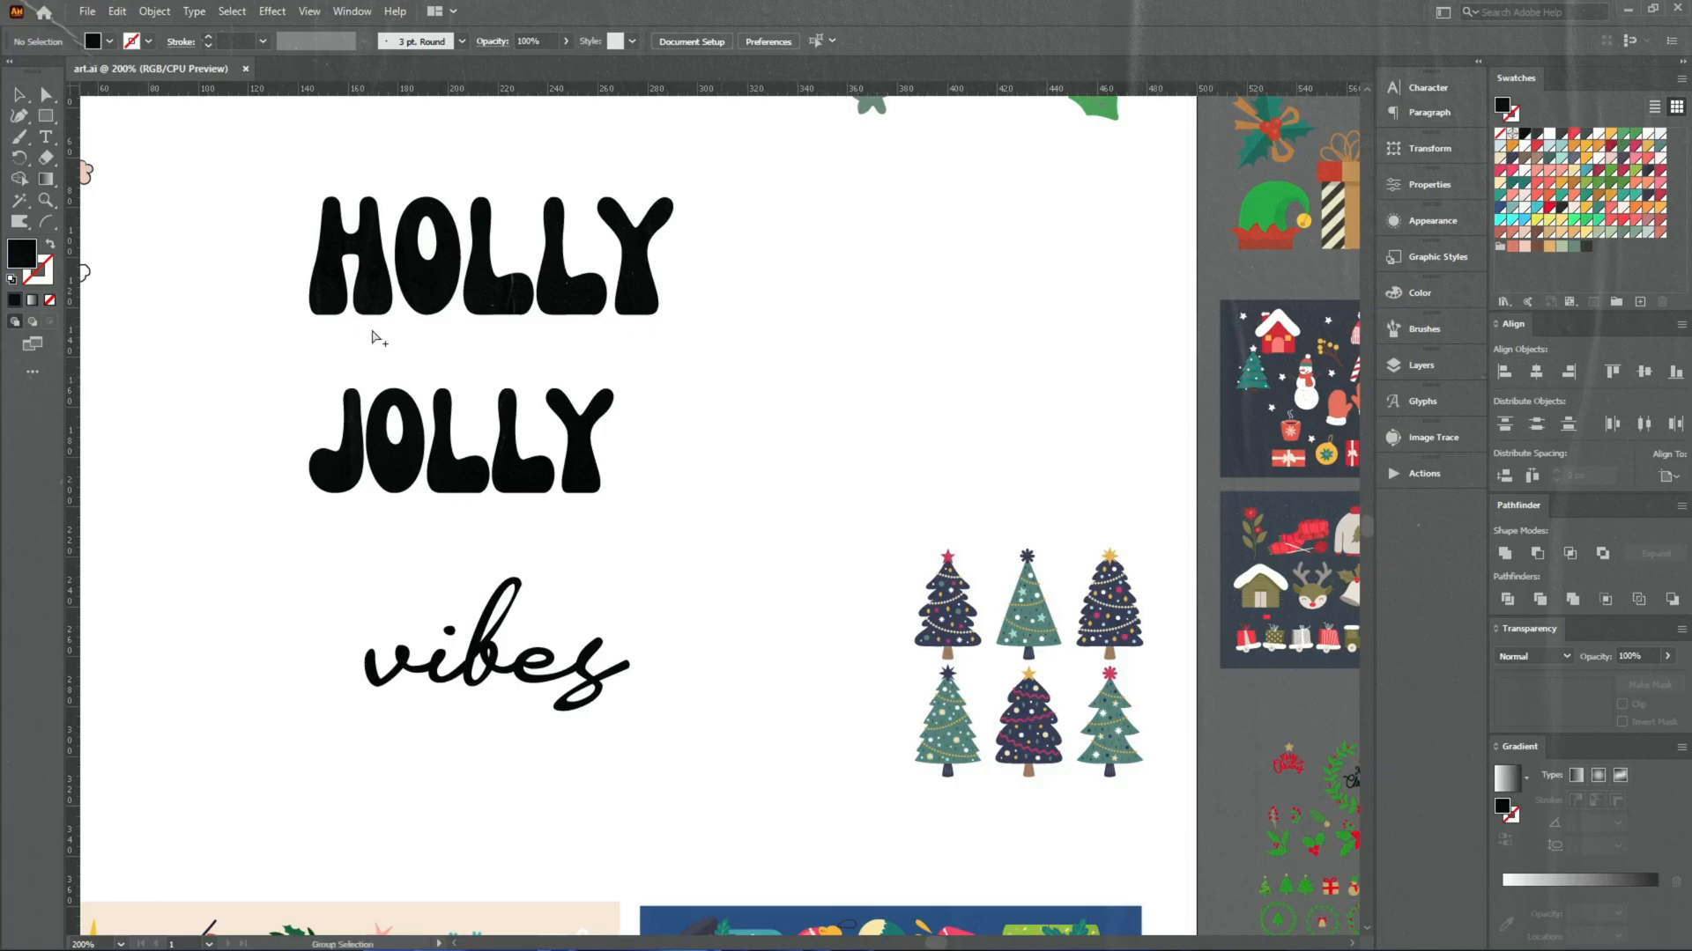
Enlarge JOLLY to match HOLLY's width and place it left-aligned just beneath HOLLY
scroll(379, 340, up, 1)
drag(787, 538, 446, 283)
click(731, 40)
drag(861, 574, 589, 474)
drag(737, 498, 764, 456)
key(Down)
key(Down)
key(Down)
key(Down)
Offset the HOLLY letter paths by 1 px with round joins
click(717, 291)
scroll(717, 294, up, 3)
key(a)
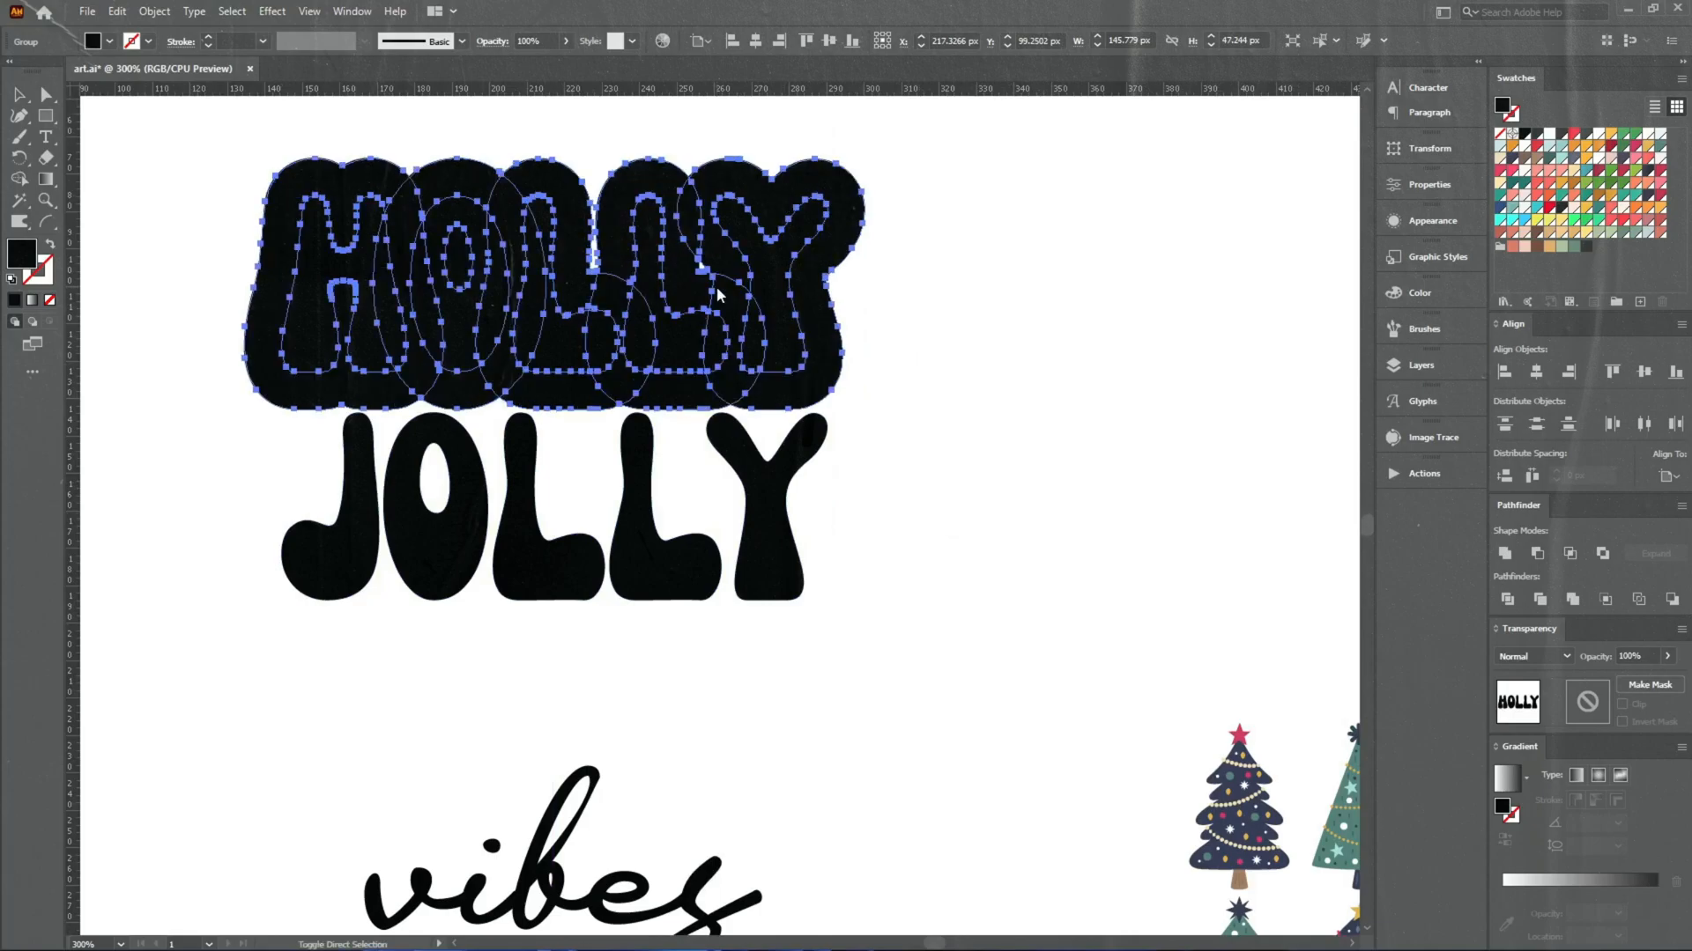
click(1026, 395)
click(1034, 435)
scroll(1023, 359, down, 6)
scroll(1024, 359, down, 3)
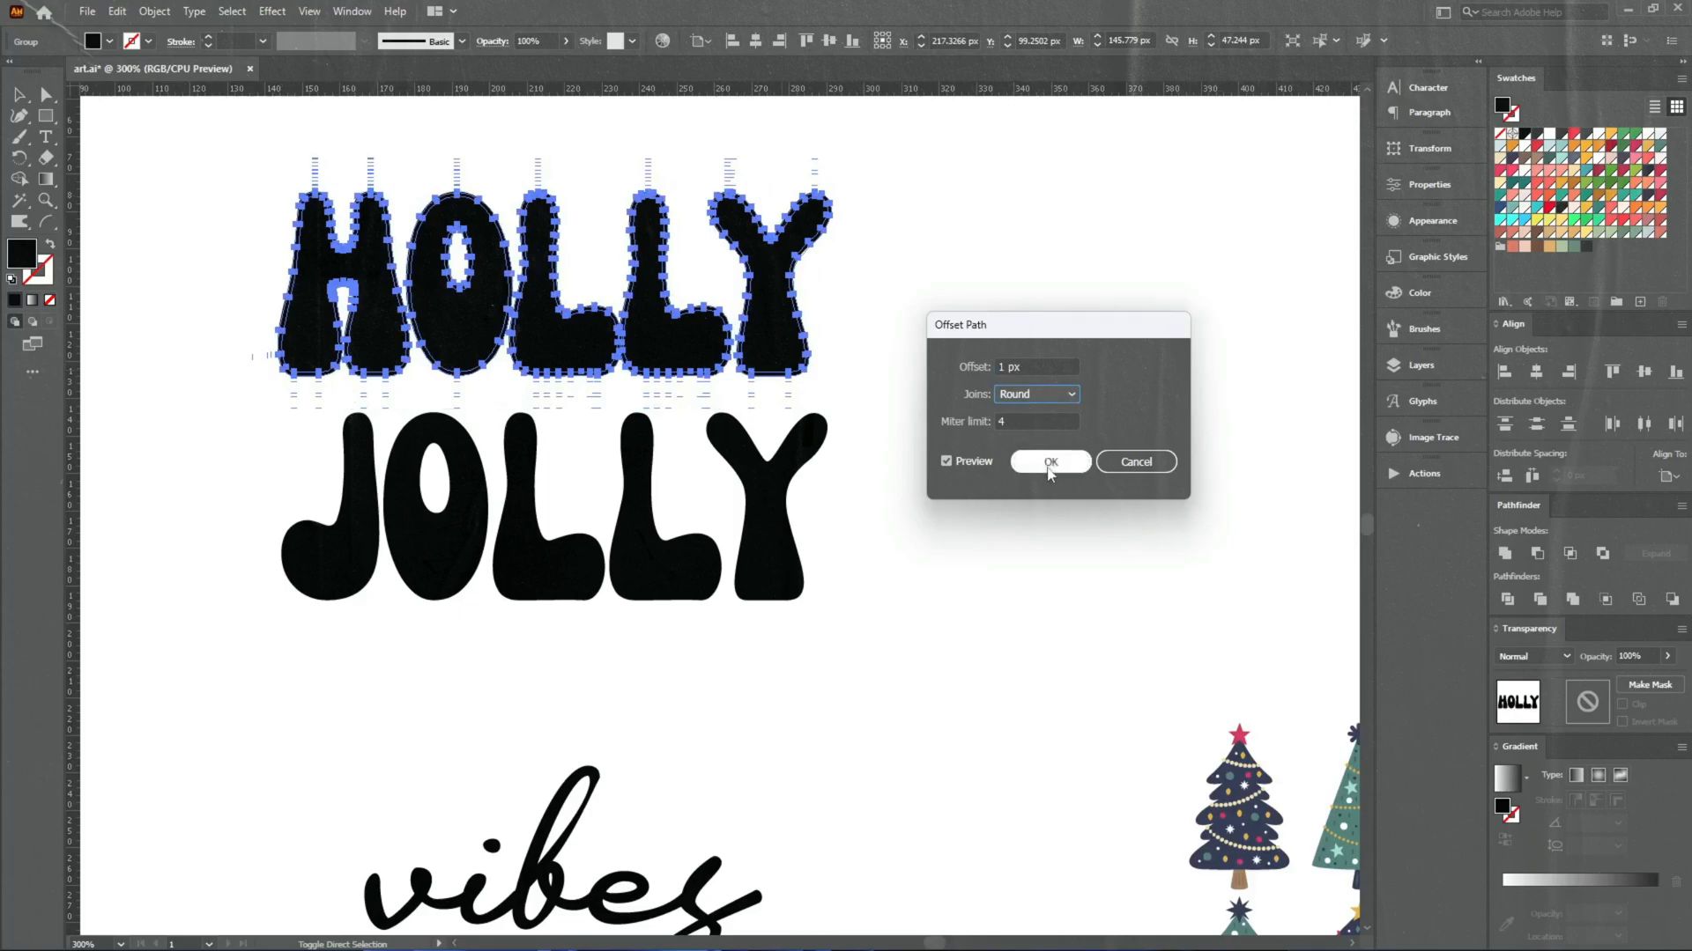
click(1051, 462)
Fill the offset outline around HOLLY with the red swatch
click(803, 370)
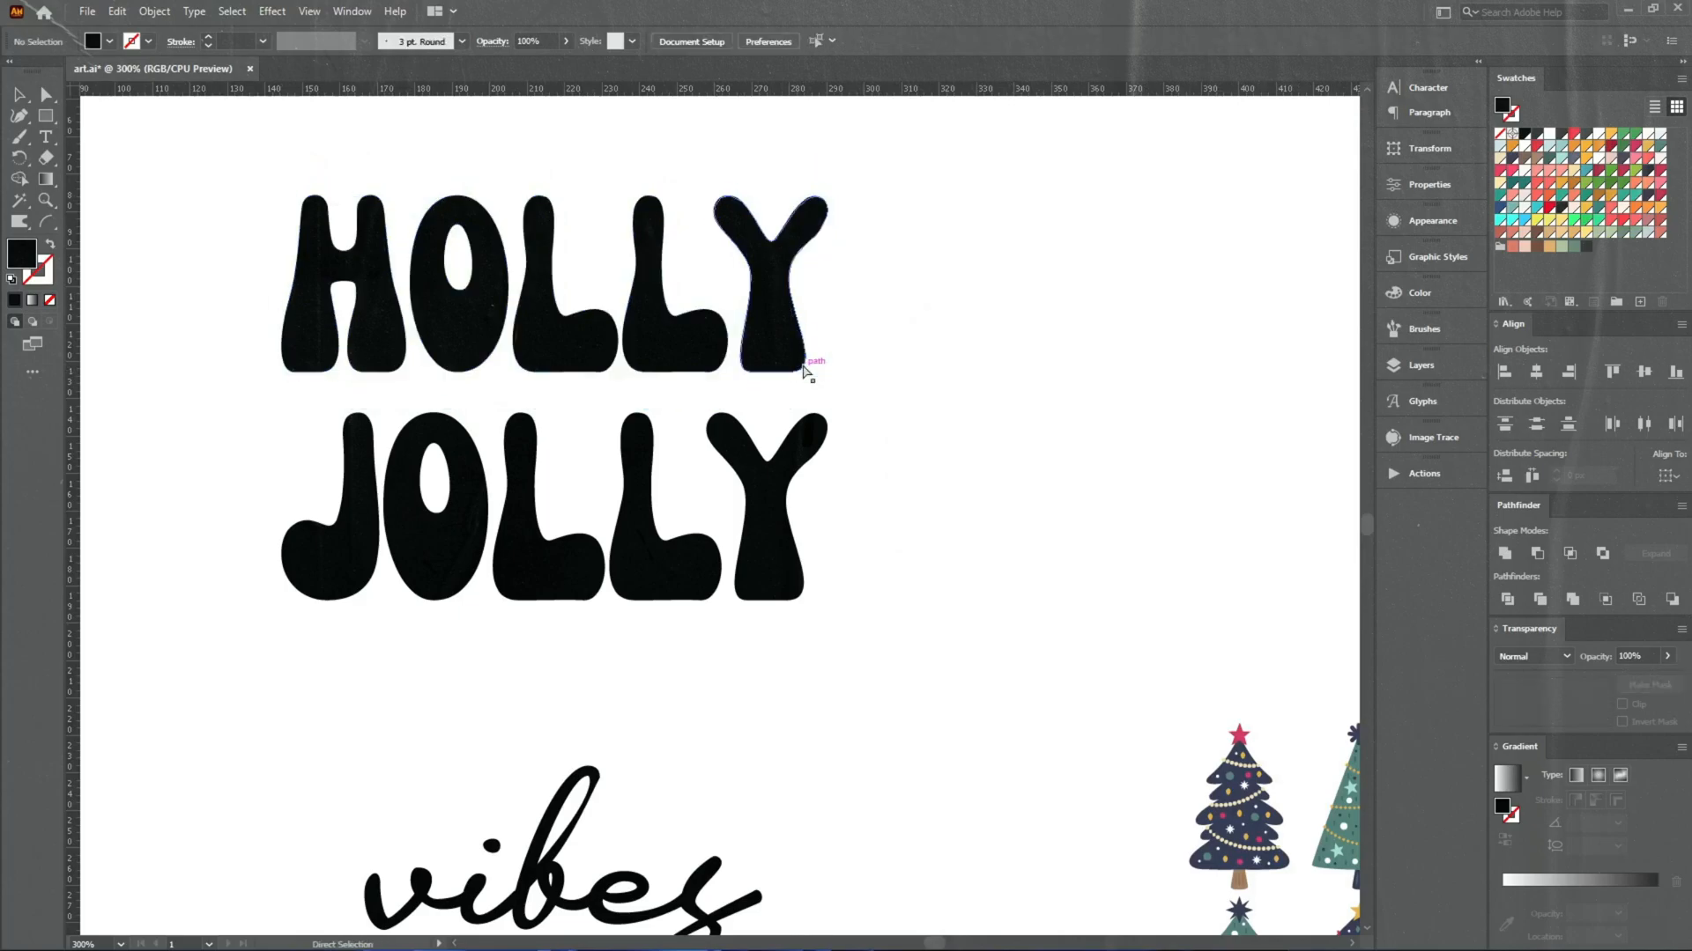
key(v)
click(807, 362)
click(1549, 208)
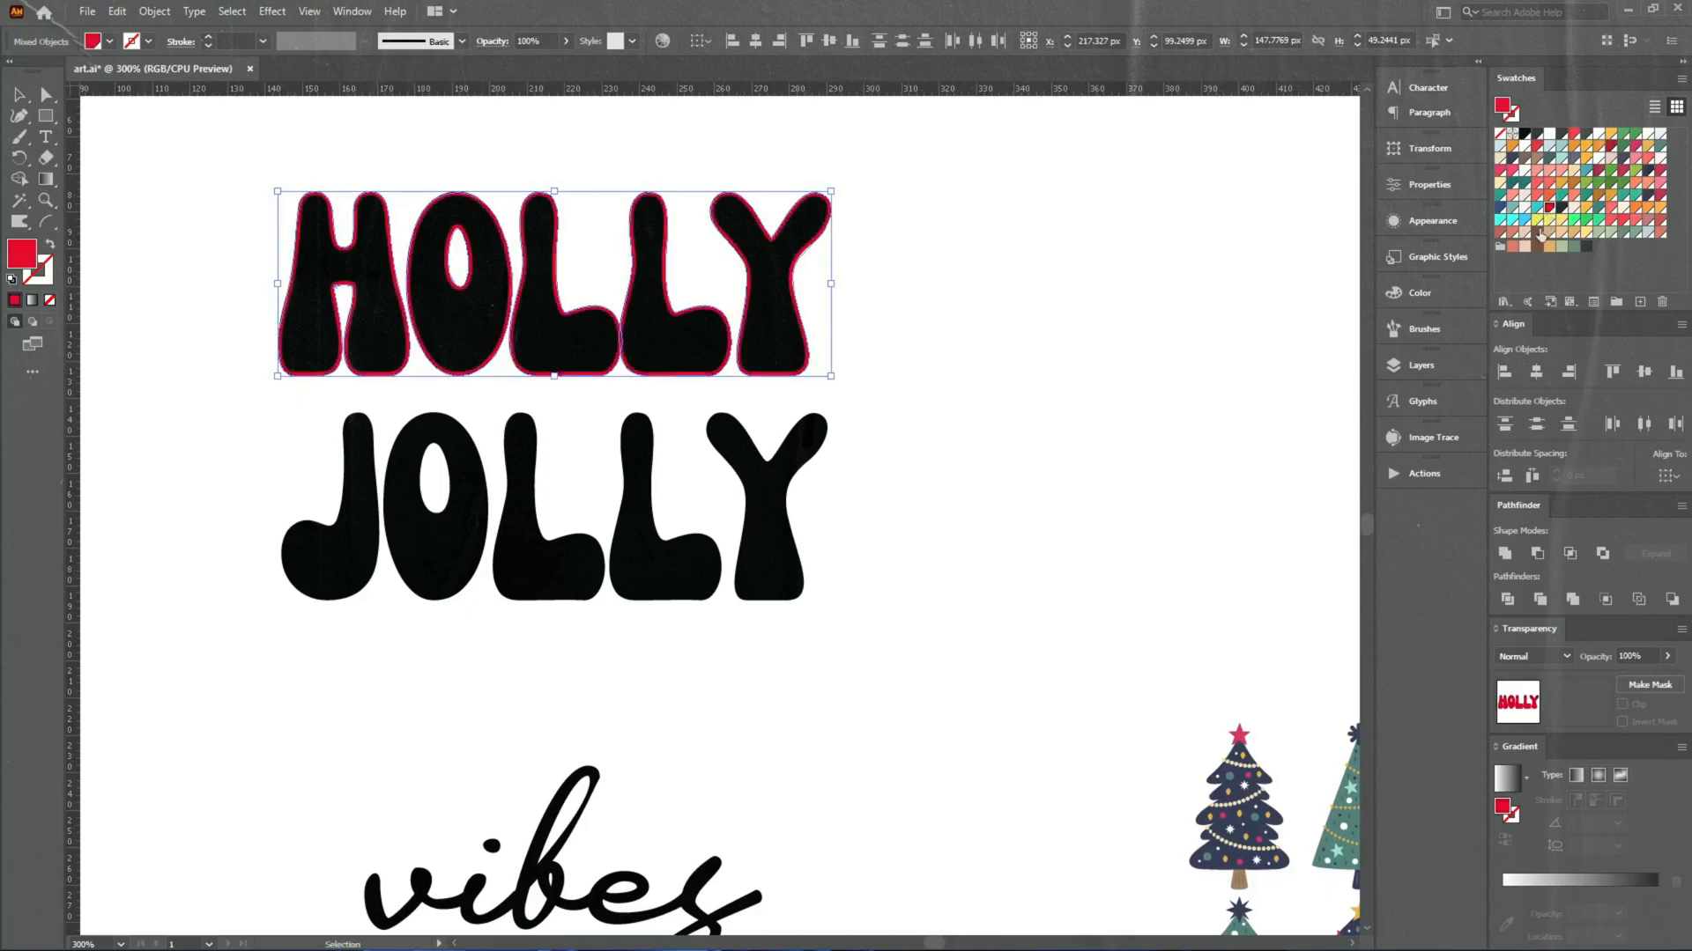
click(1079, 406)
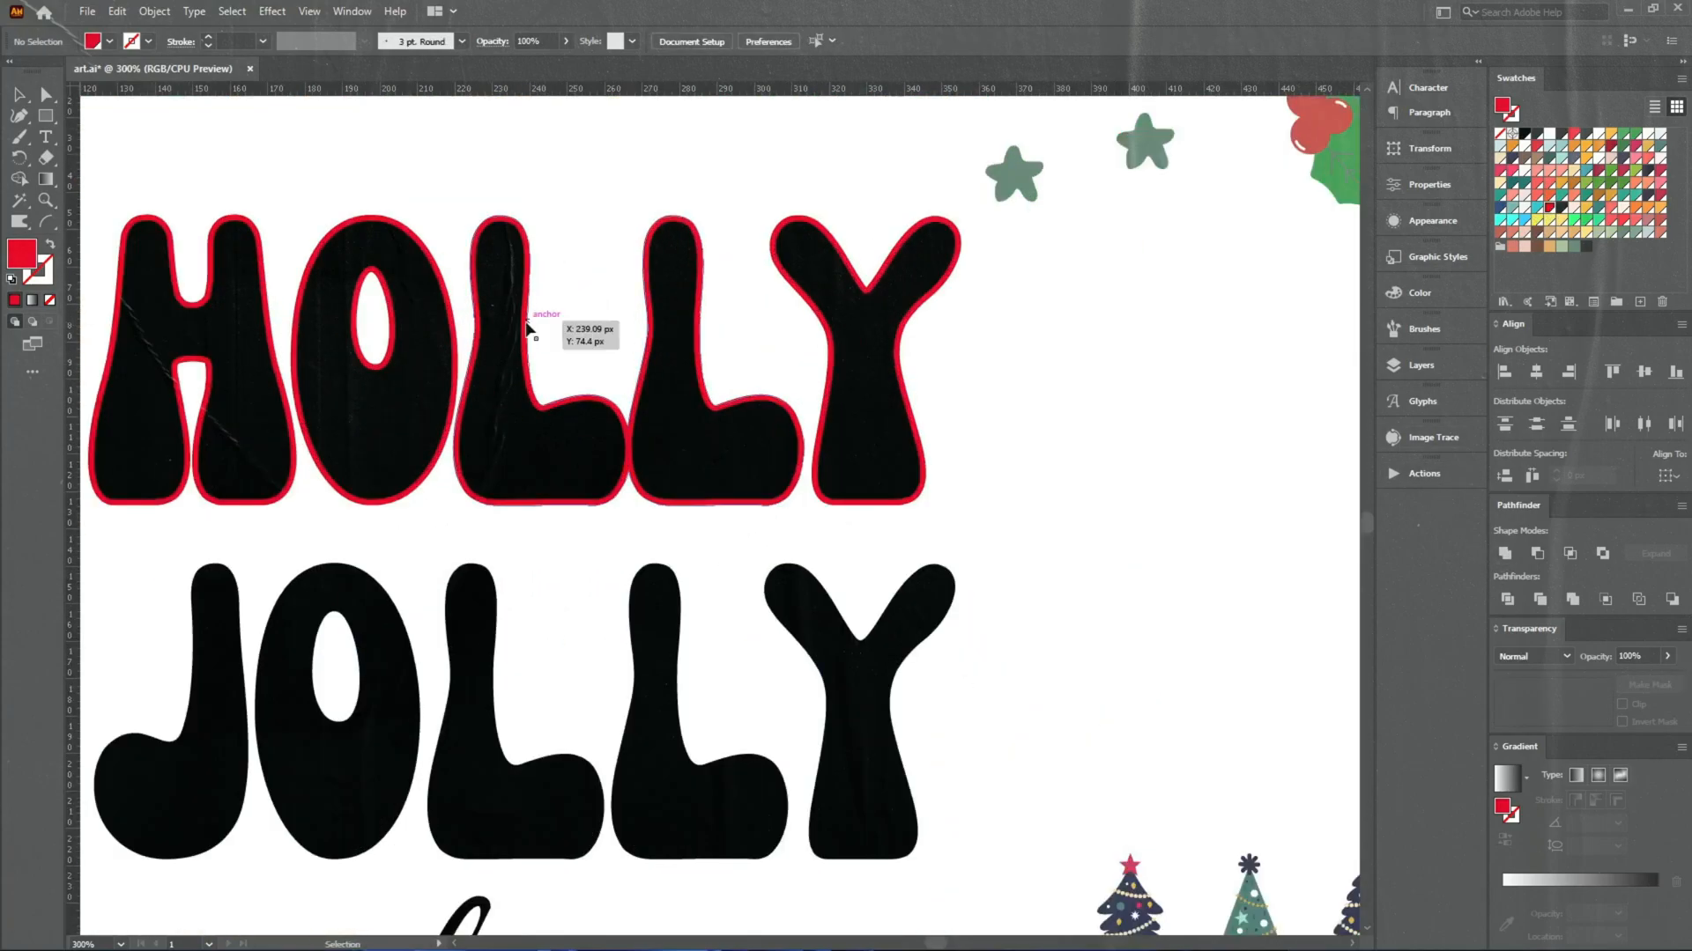
Nudge a copy of HOLLY's red outline two steps right and two steps down behind the black letters
drag(527, 326, 748, 335)
key(ctrl+z)
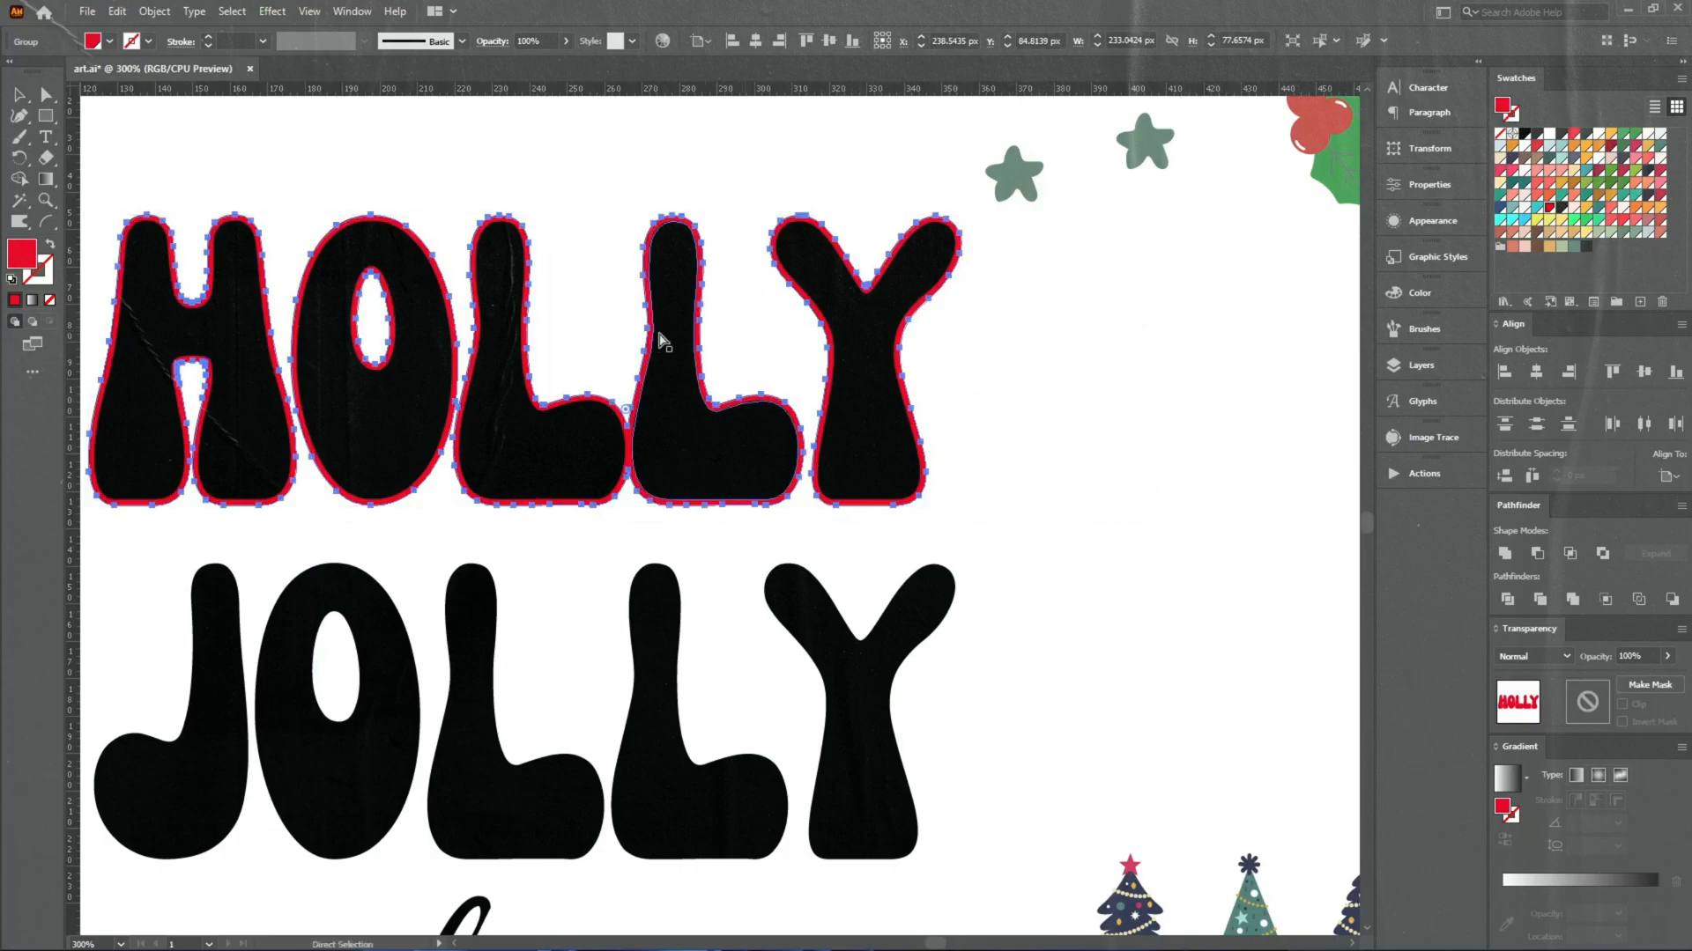
key(v)
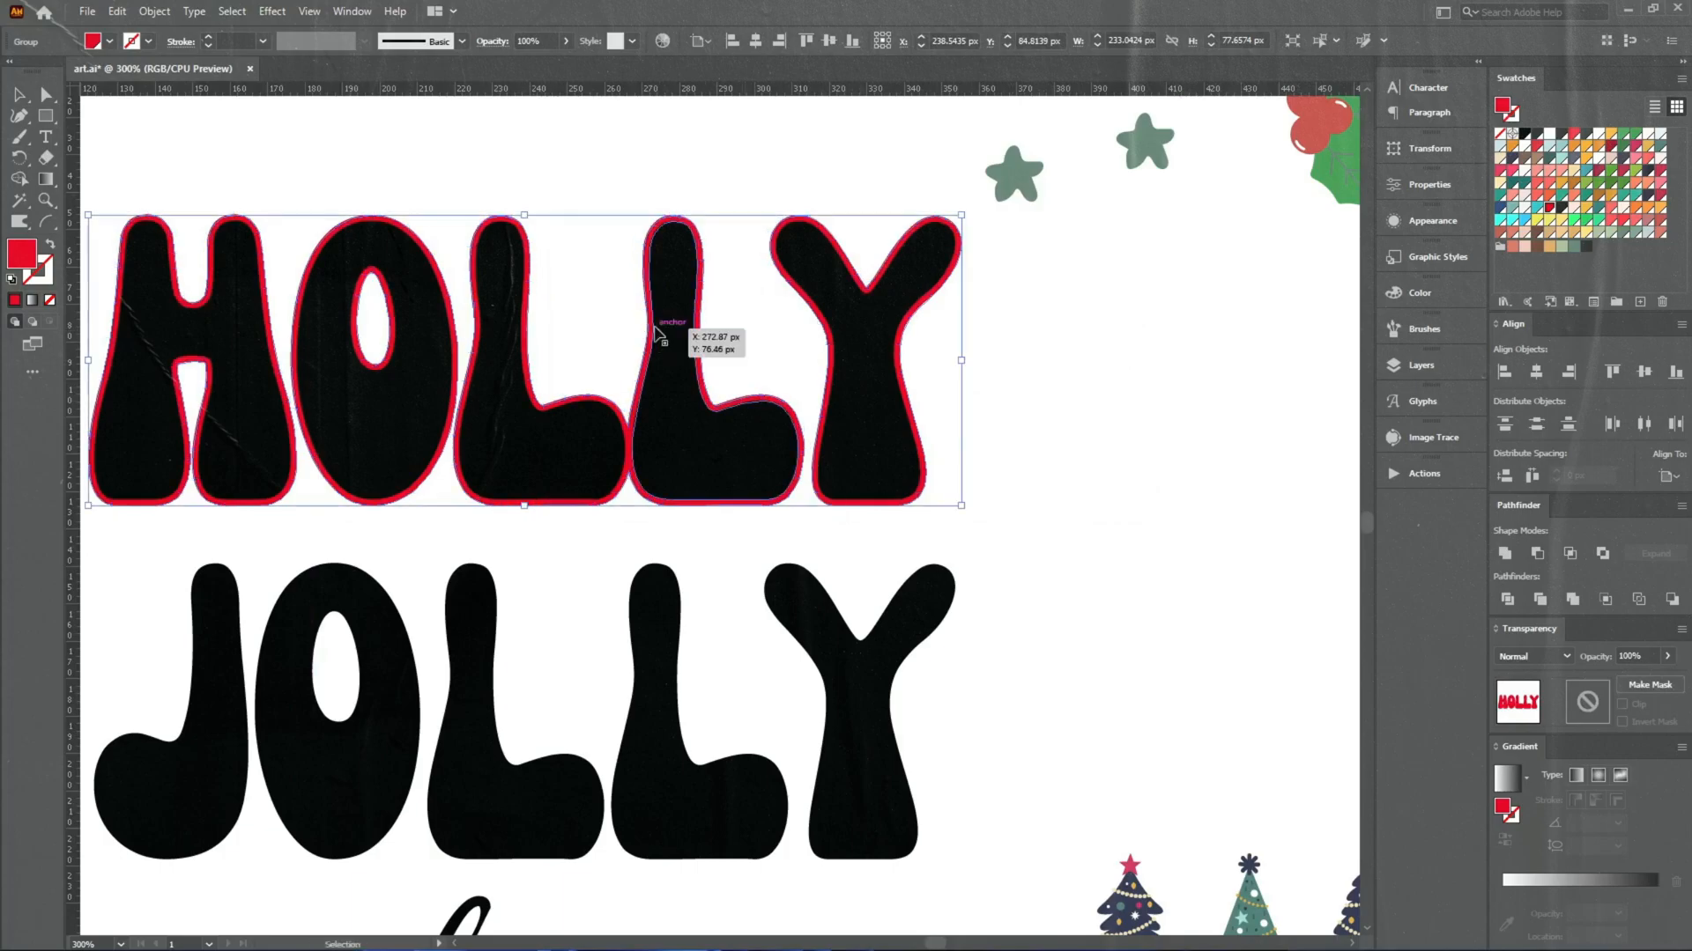
key(Right)
key(Right)
key(Down)
key(Down)
click(1127, 436)
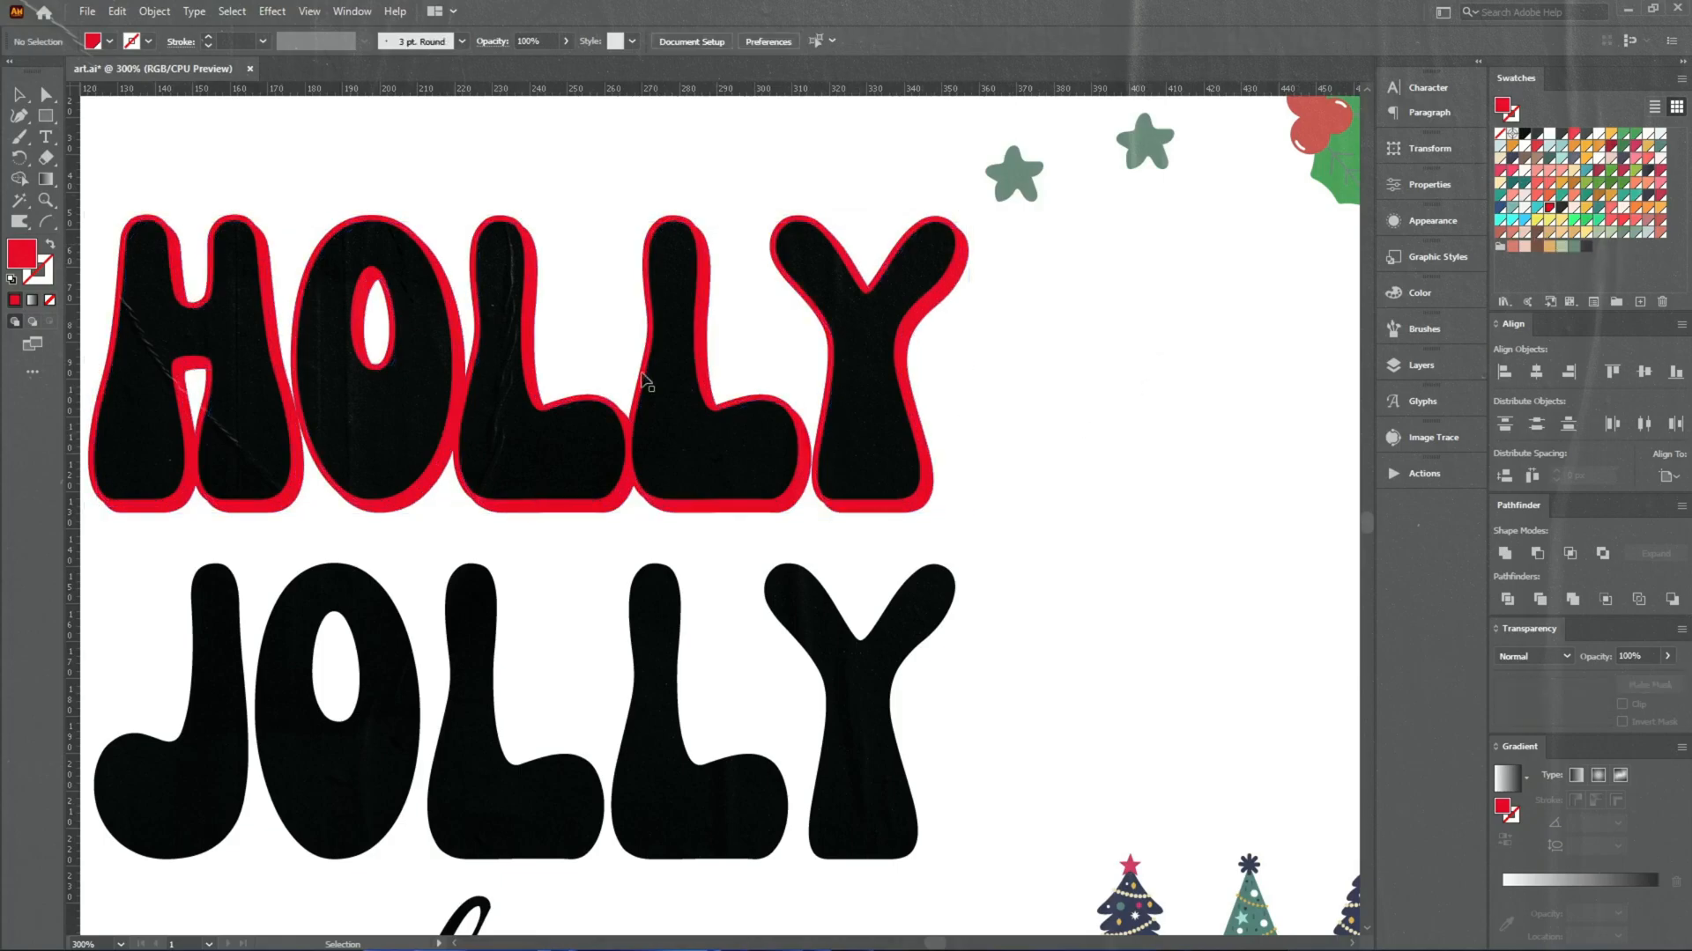
Select the two red HOLLY outlines and blend them together
scroll(515, 247, up, 5)
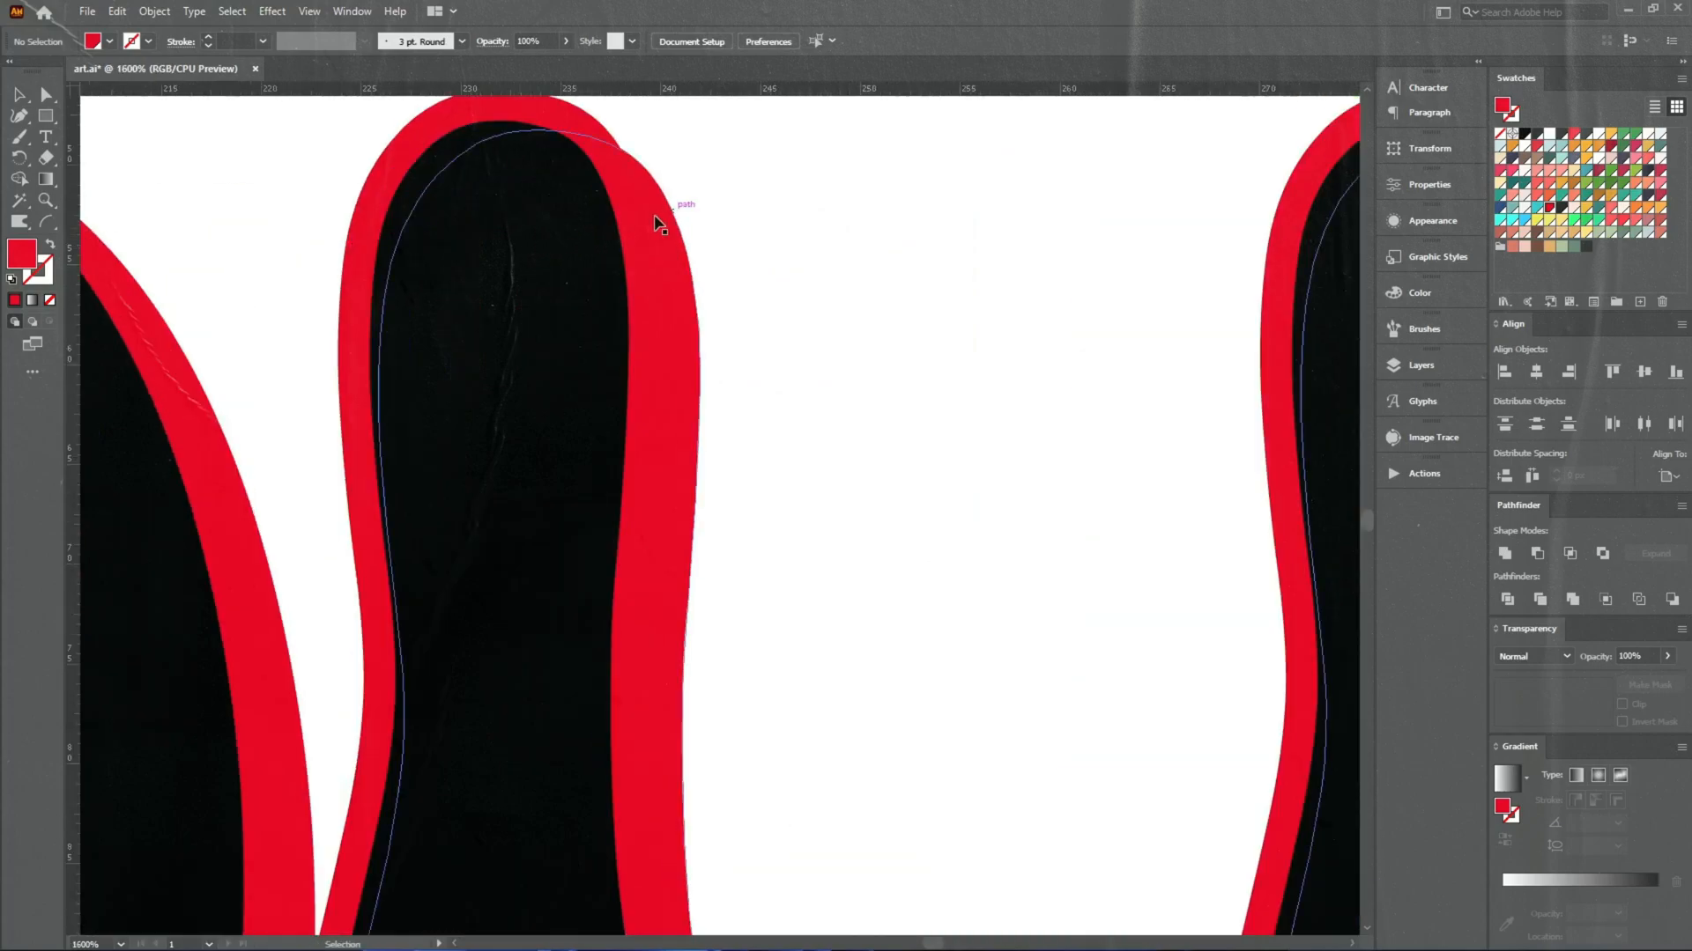
drag(654, 209, 644, 199)
scroll(770, 189, up, 1)
scroll(770, 194, up, 3)
drag(625, 318, 790, 283)
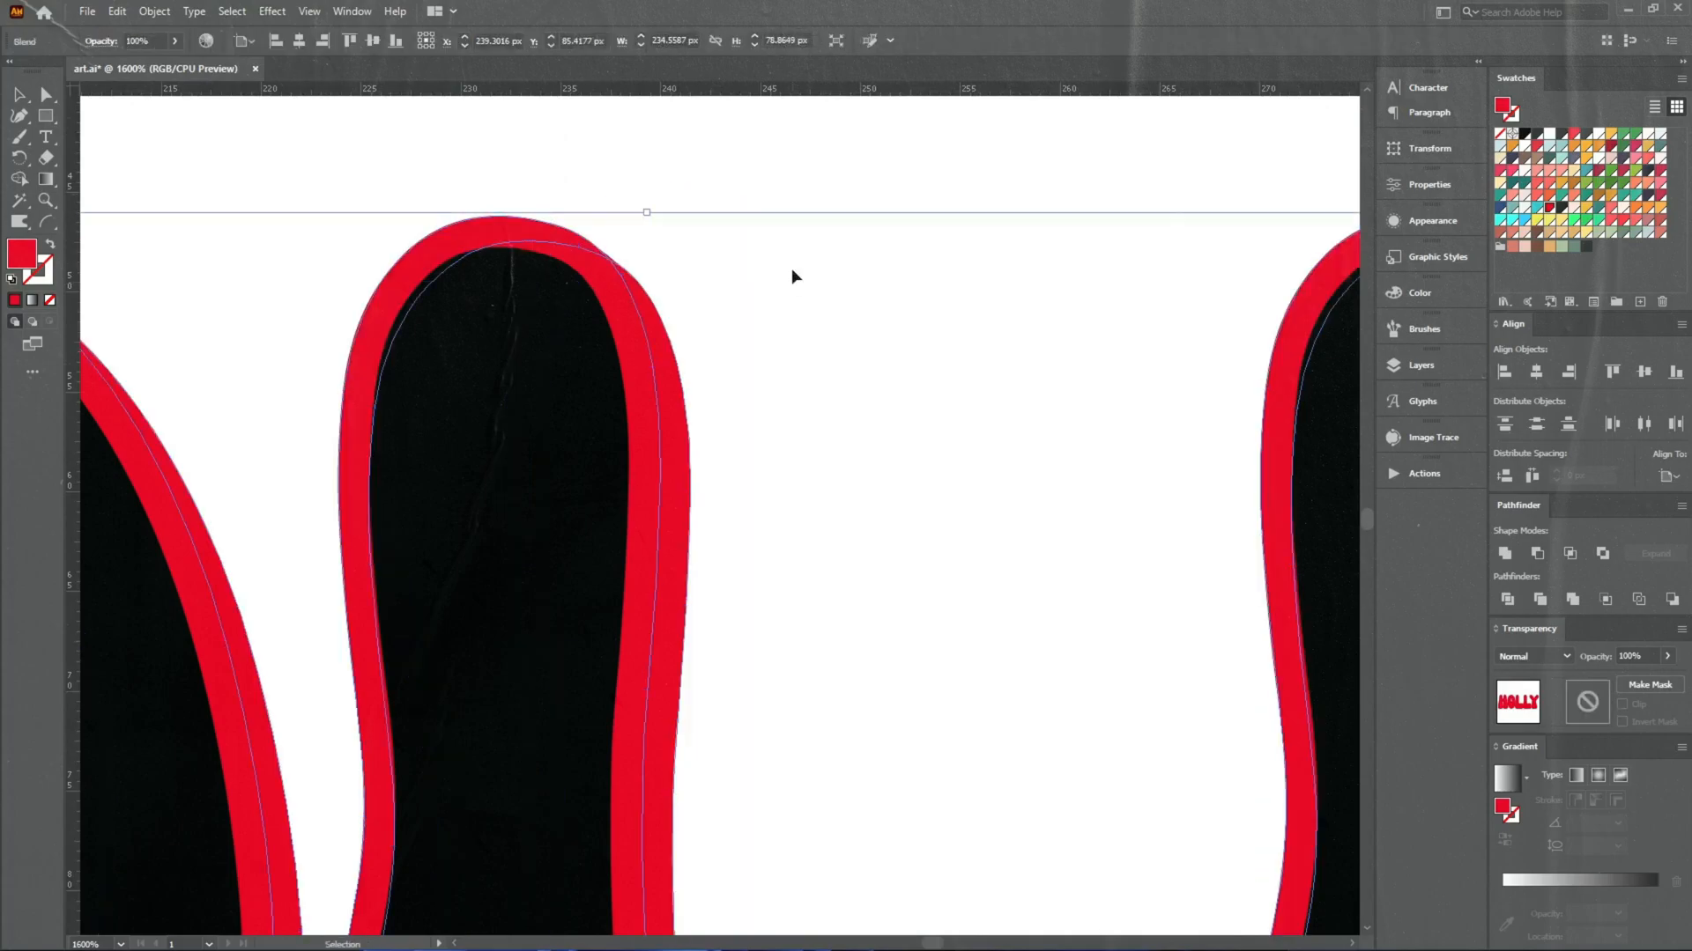
drag(687, 222, 624, 319)
click(158, 13)
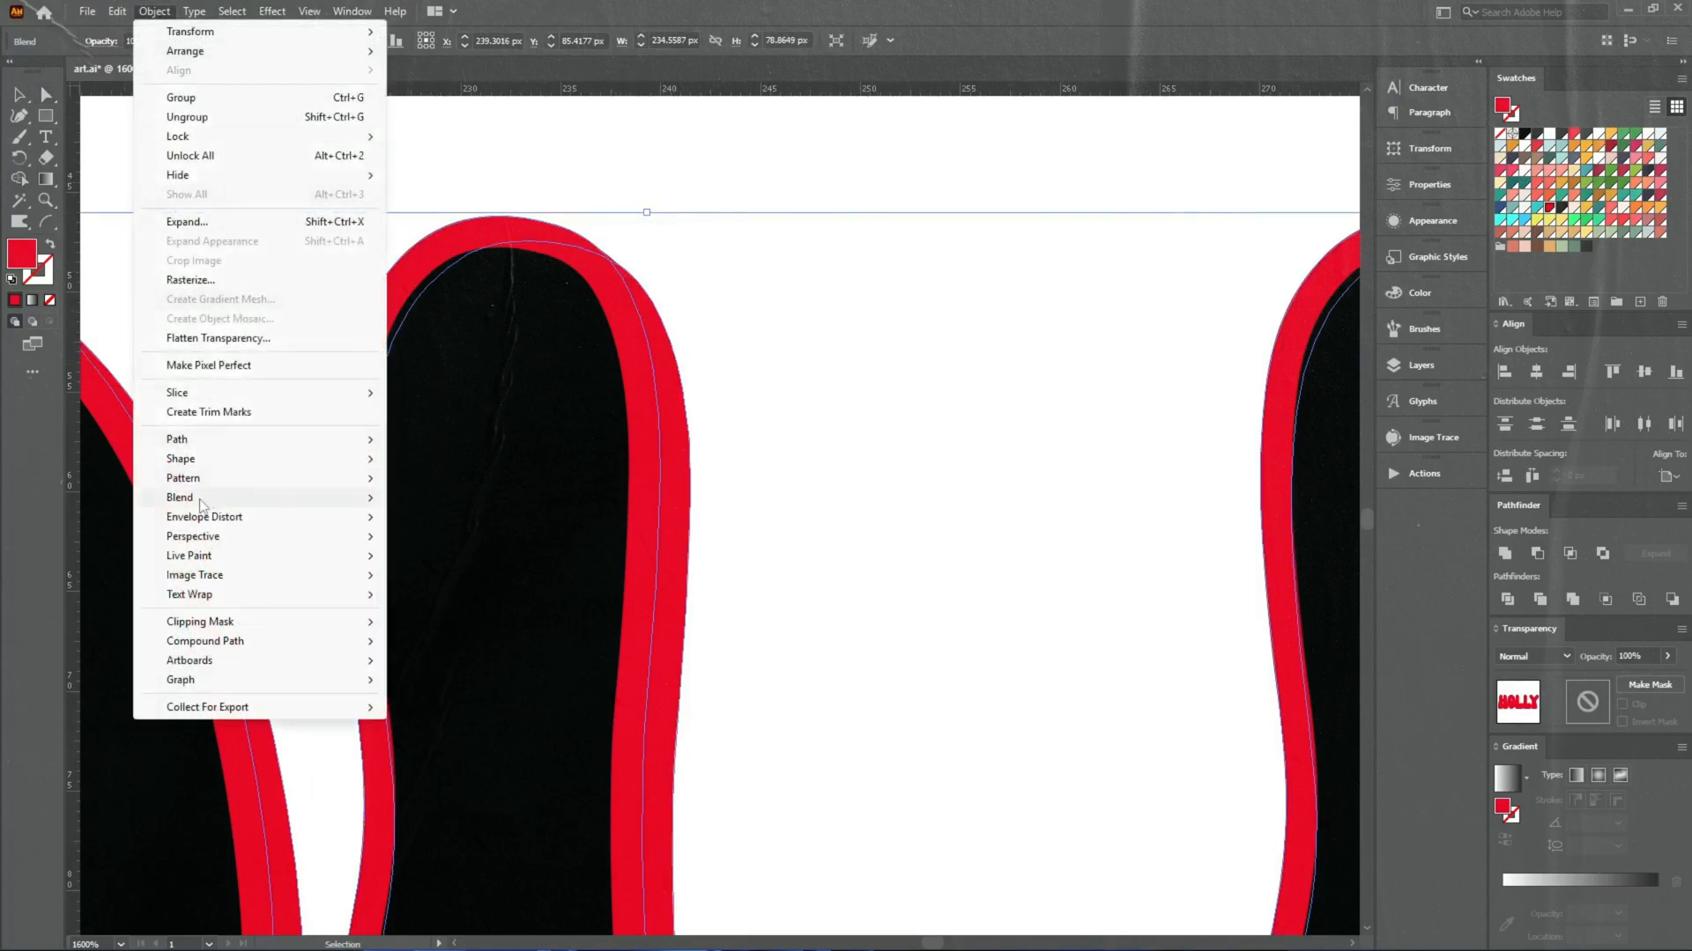
mouse_move(240, 504)
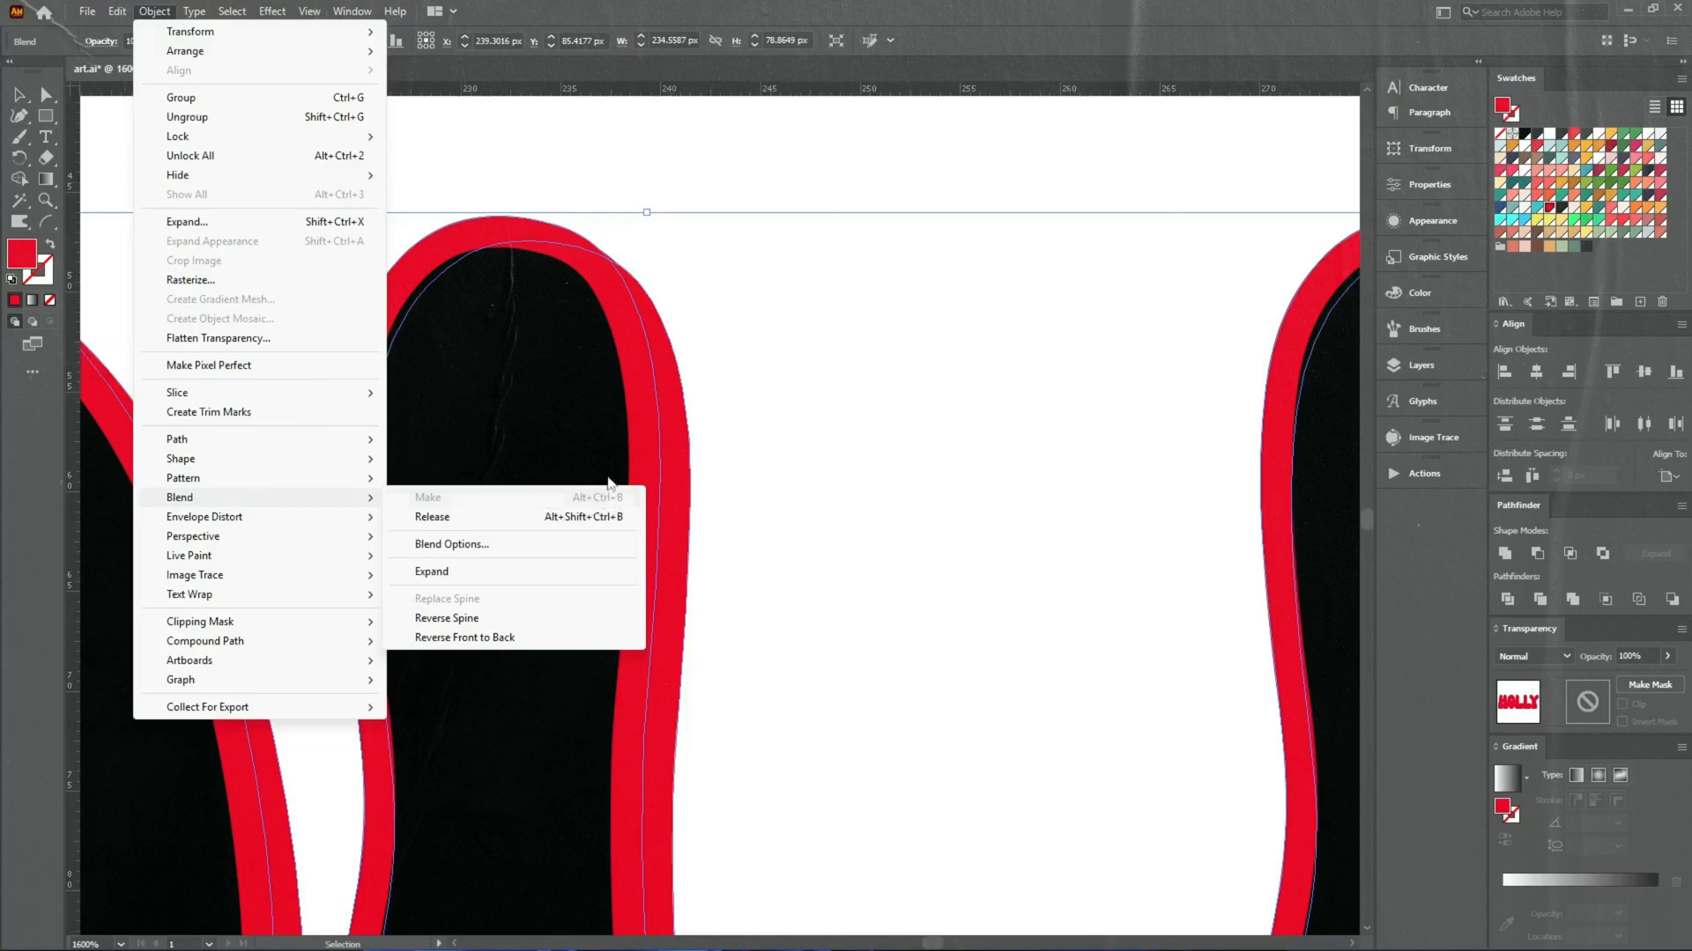
click(582, 9)
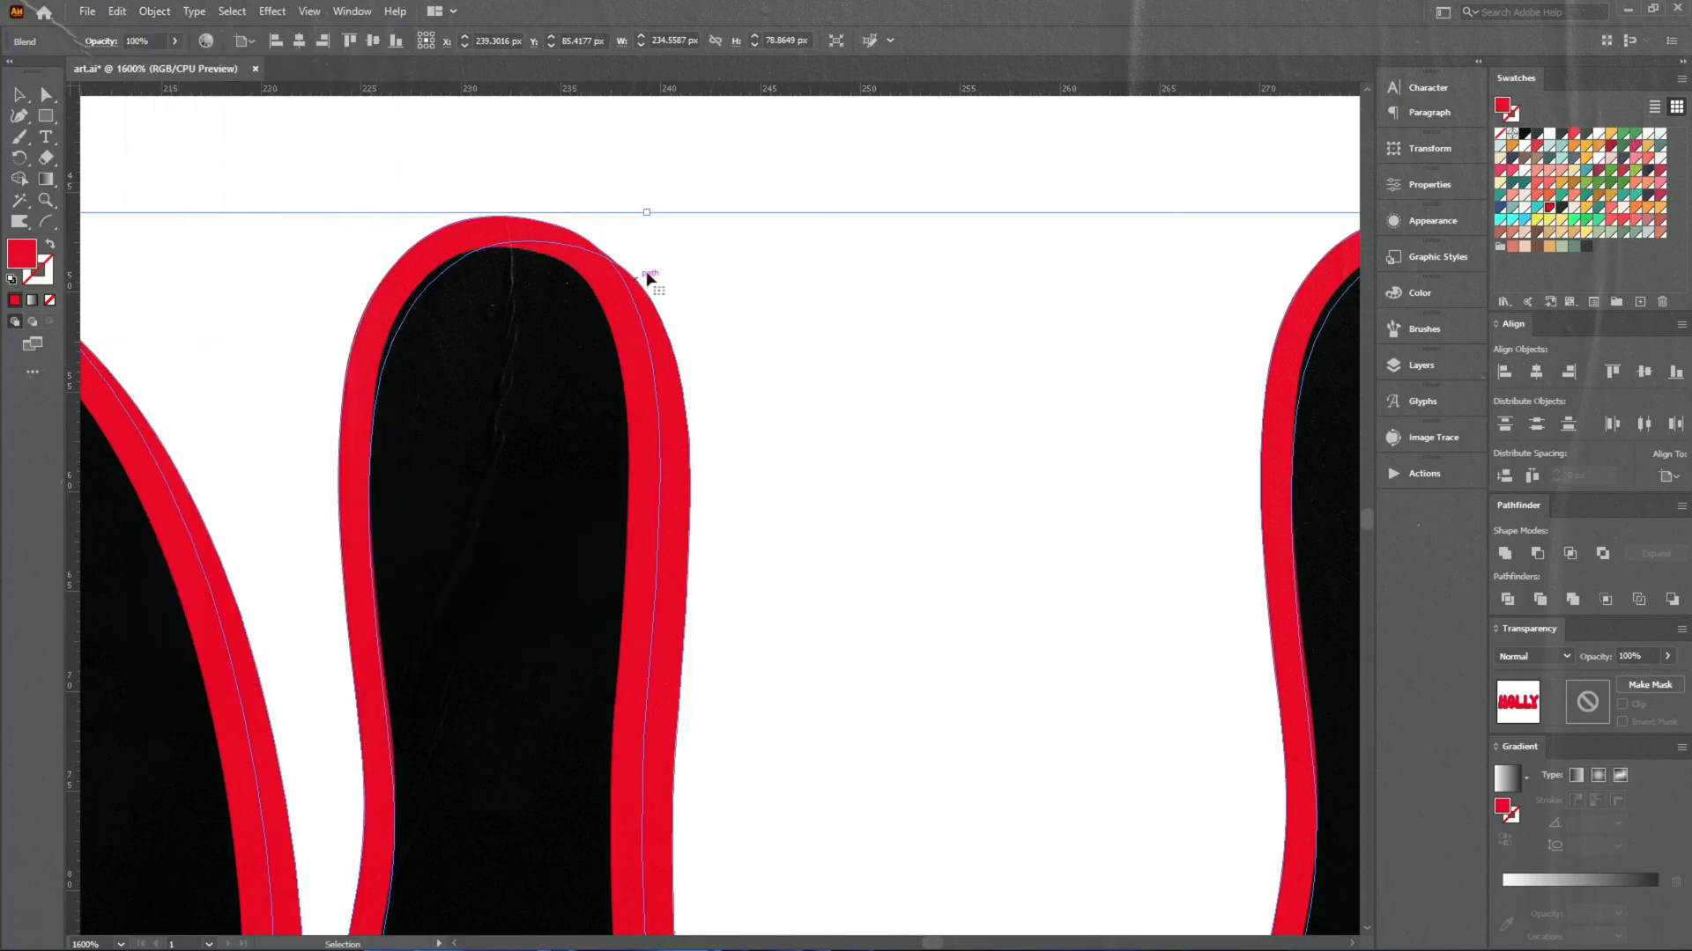
click(680, 267)
click(613, 297)
key(w)
key(Return)
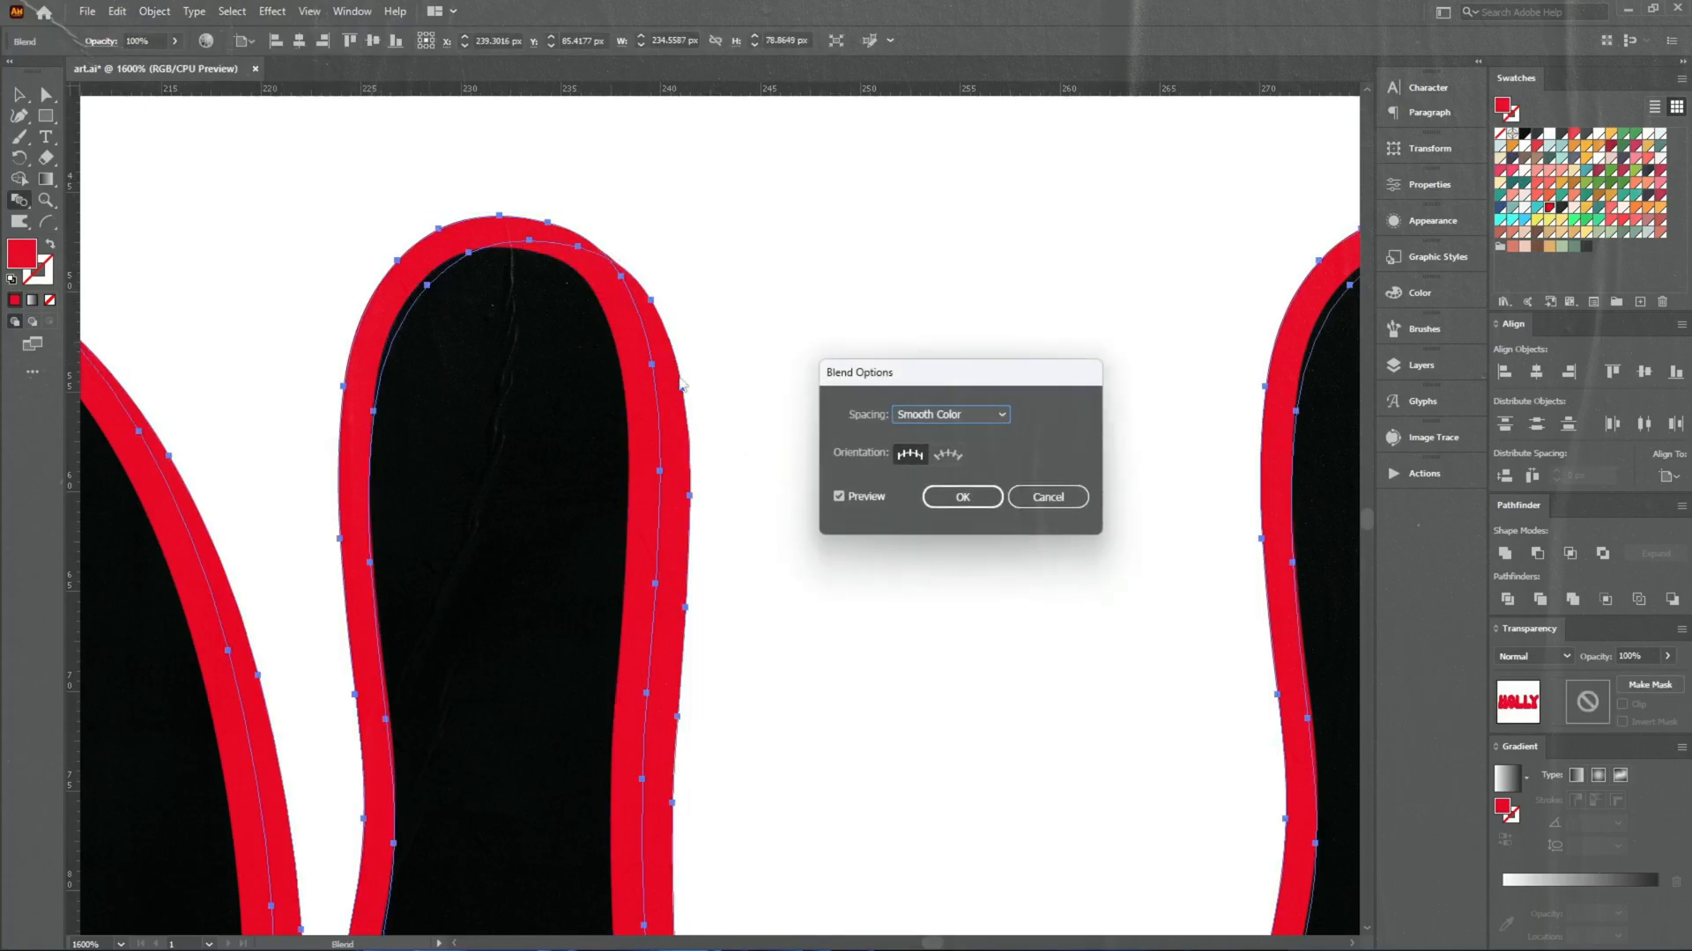
click(1062, 497)
Set the red outline blend's spacing to Specified Steps with 100 steps
double_click(19, 200)
click(908, 420)
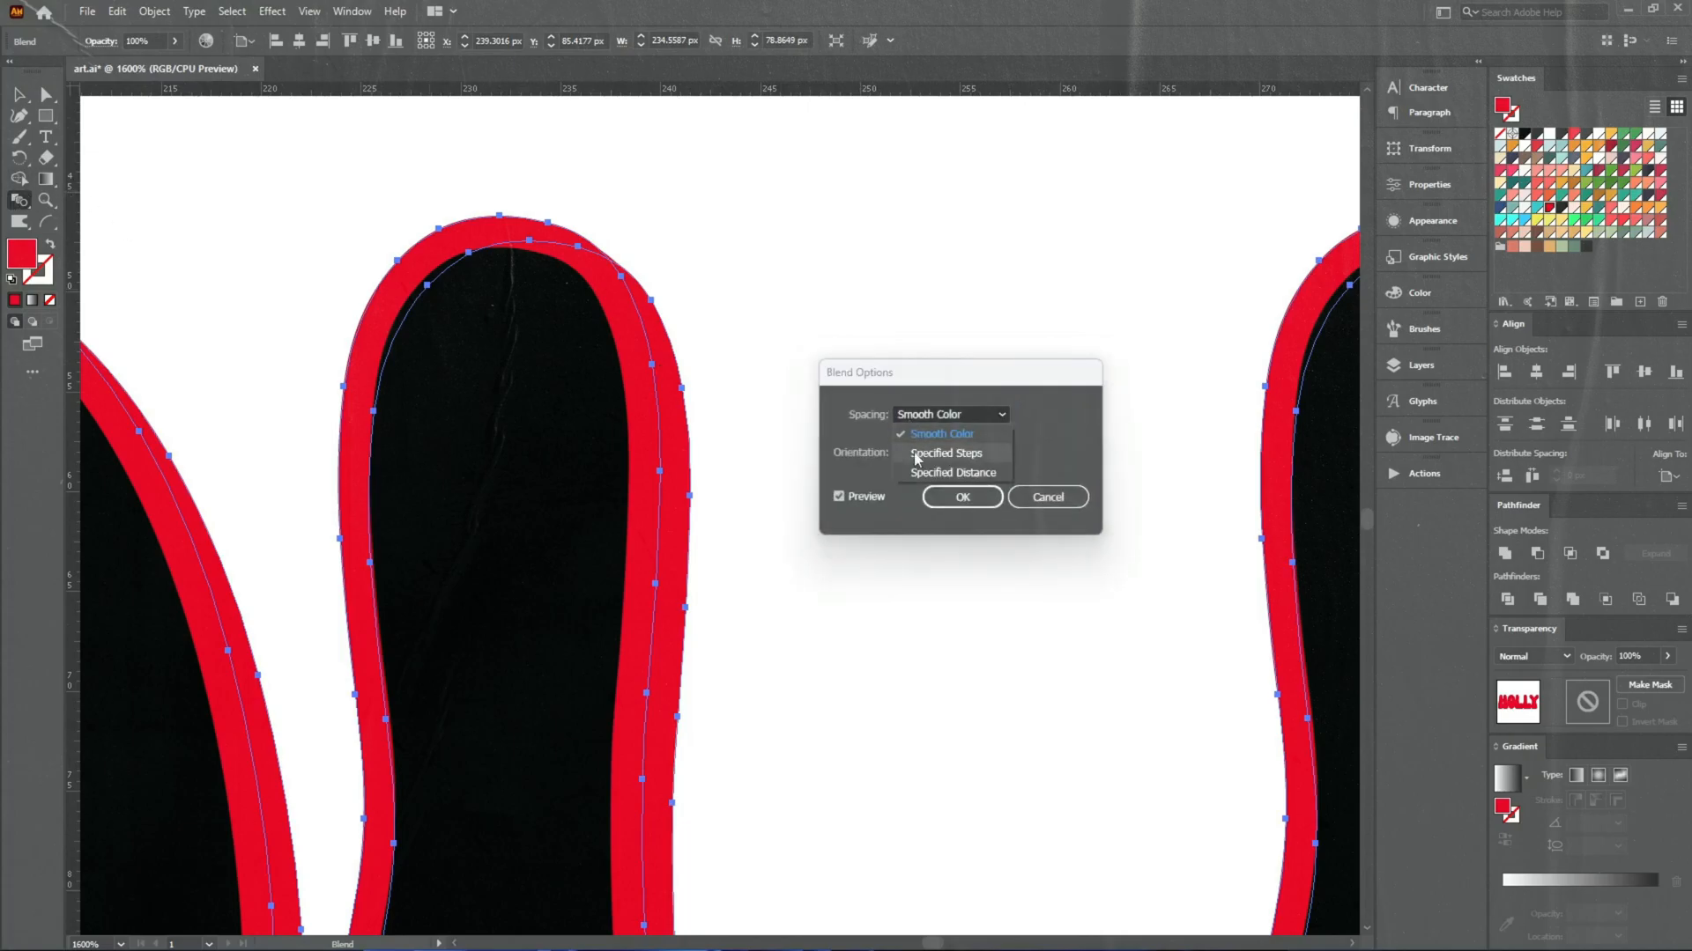
click(917, 457)
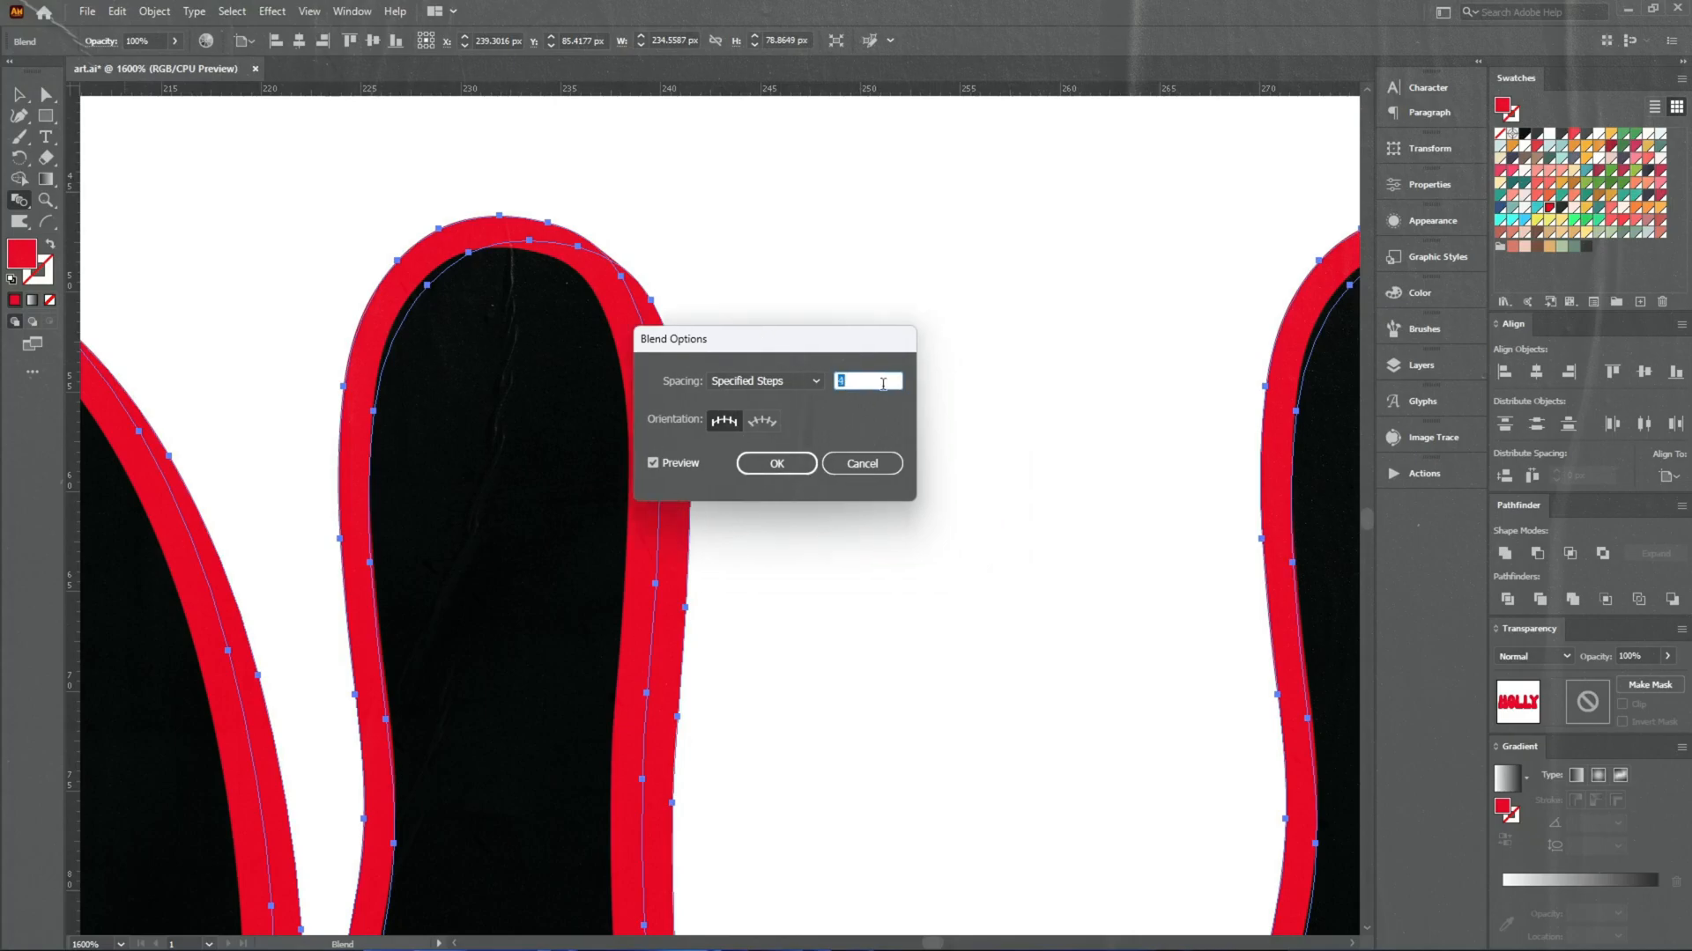
text(100)
click(802, 463)
Expand the HOLLY outline blend, unite it into one shape and fill it with the brown swatch
key(ctrl+shift+x)
key(Return)
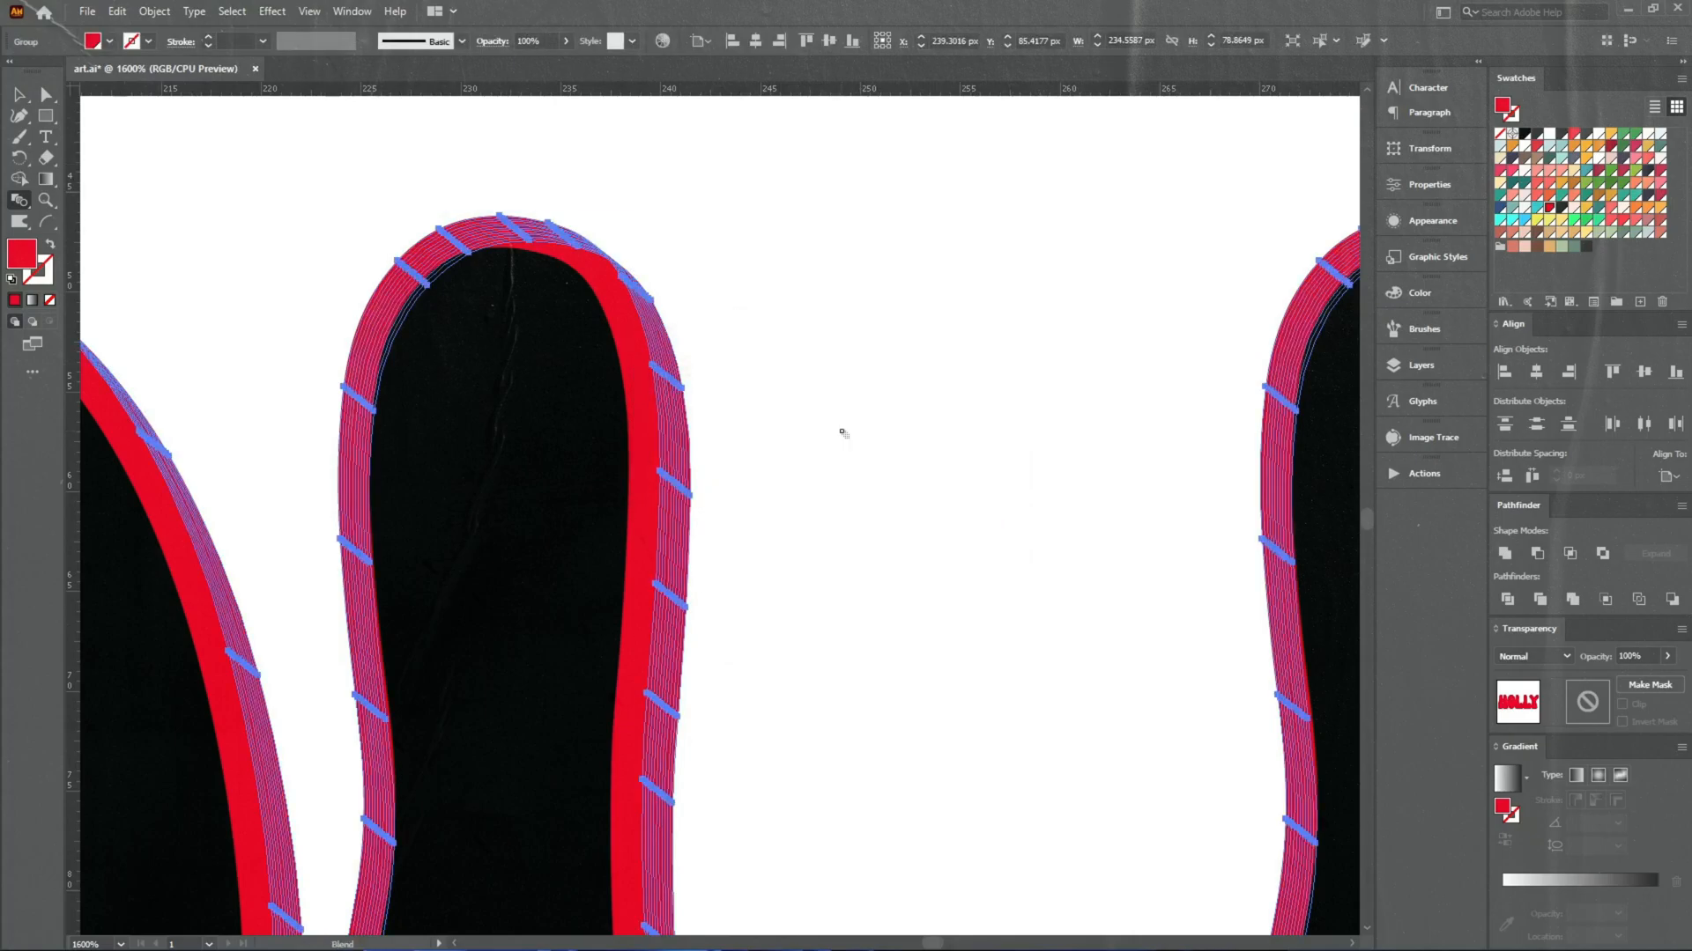
click(1516, 557)
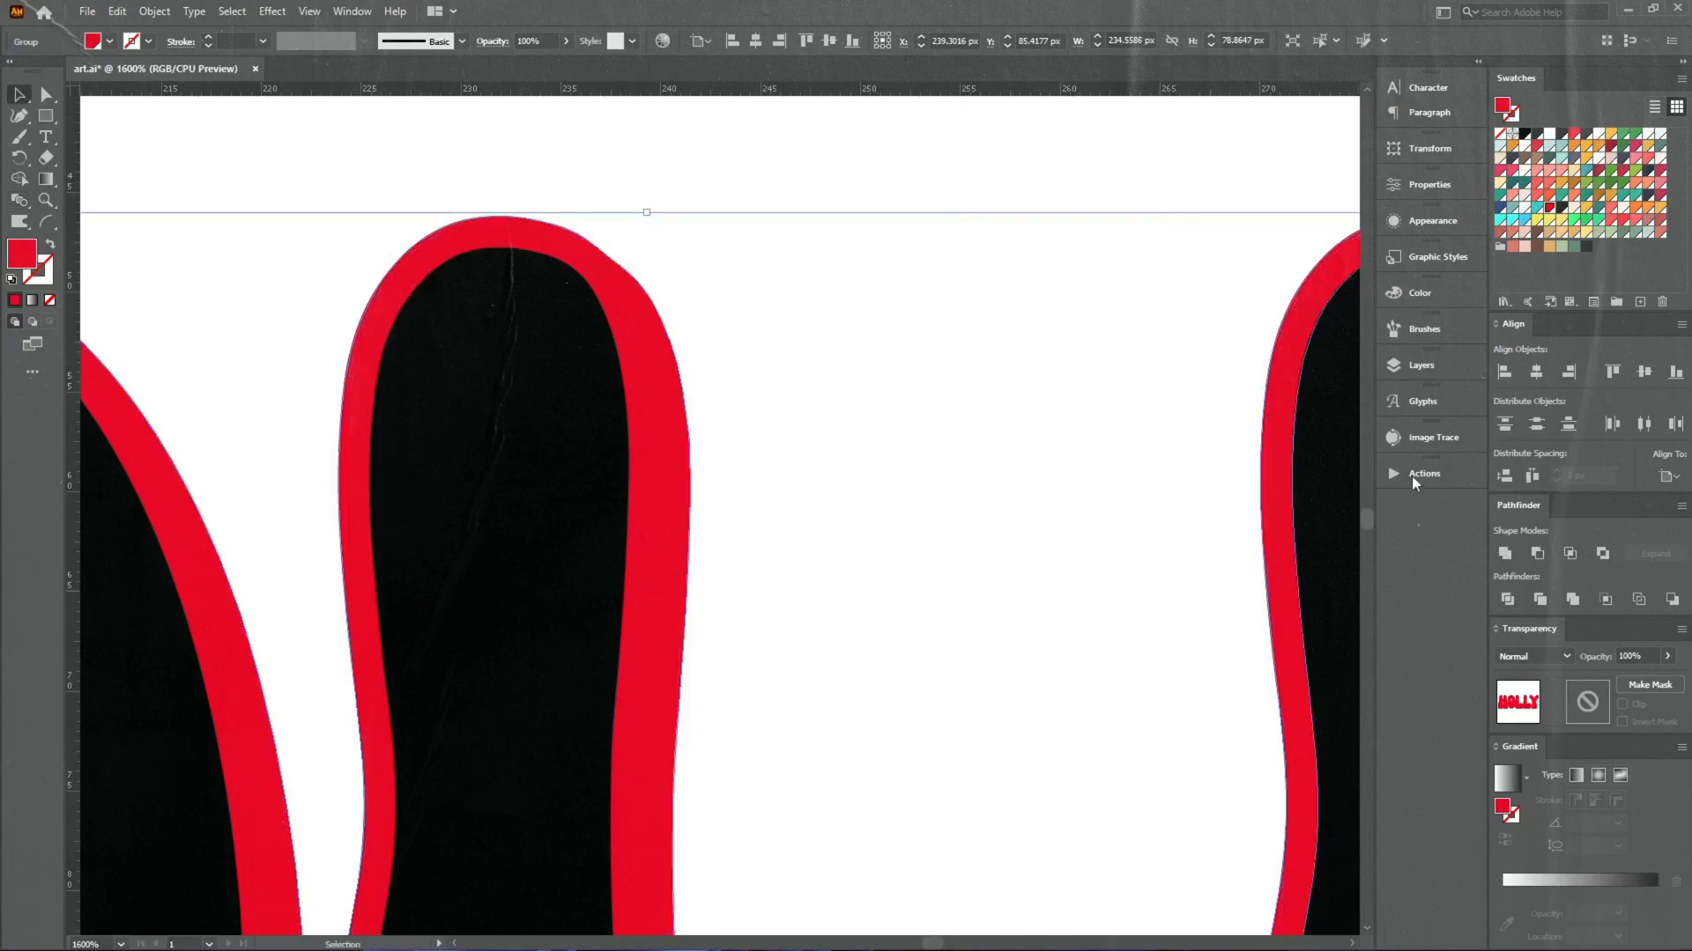
click(1532, 248)
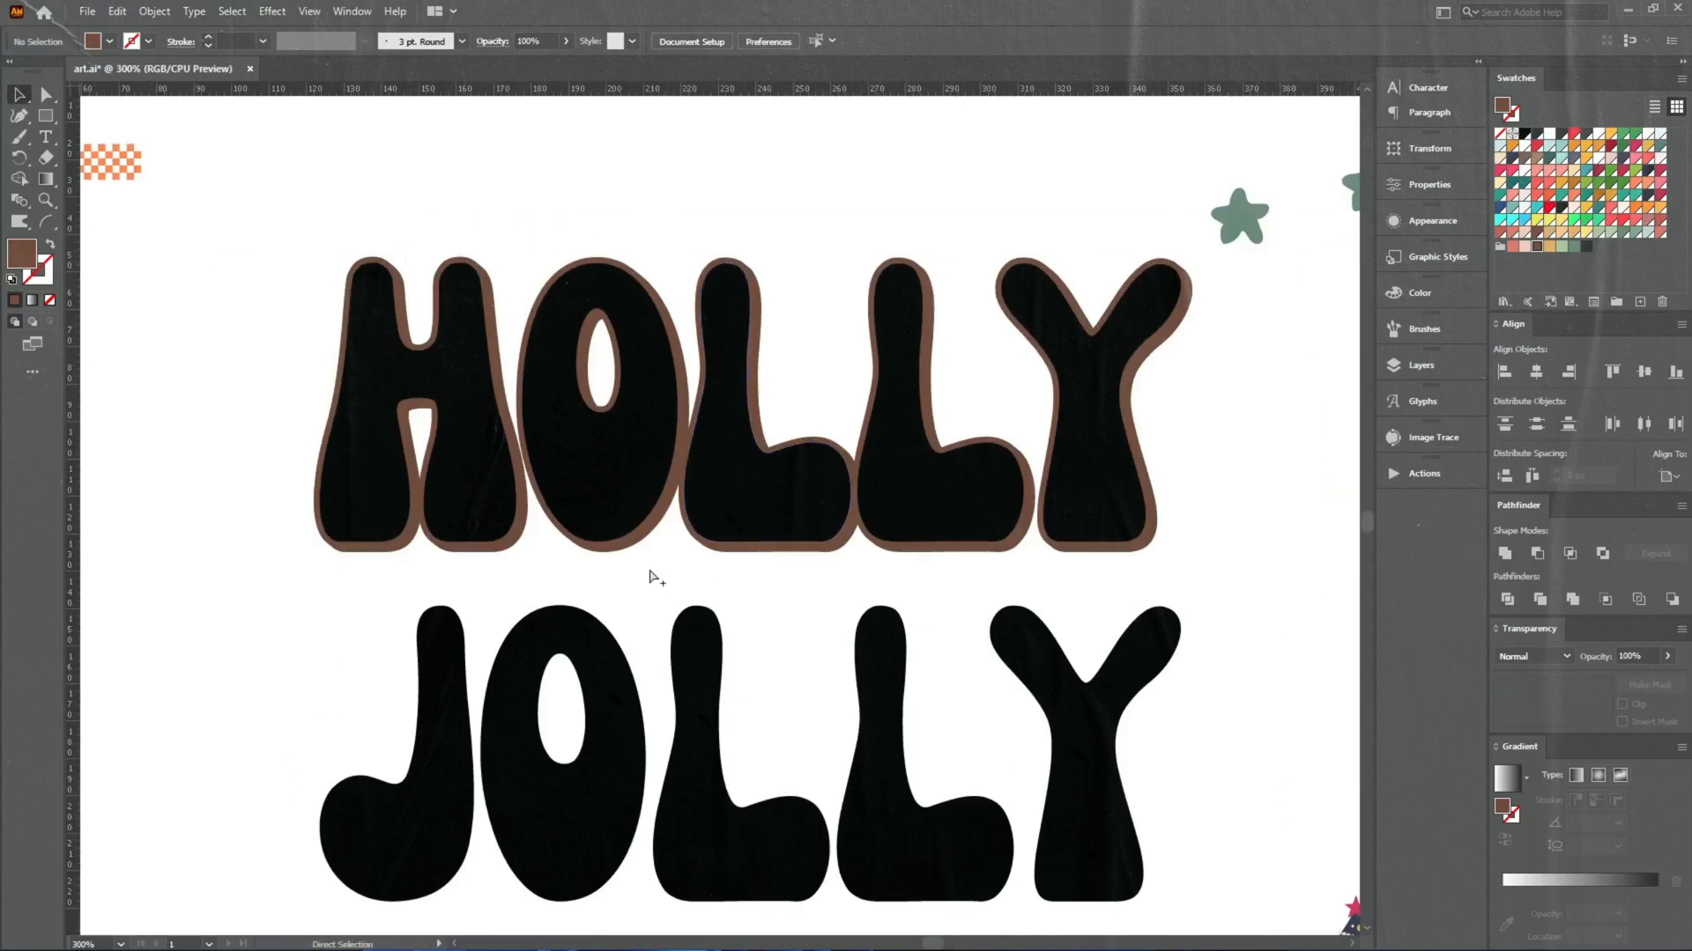
Create an offset outline around the JOLLY letters and group its shapes
drag(762, 662, 625, 469)
click(441, 573)
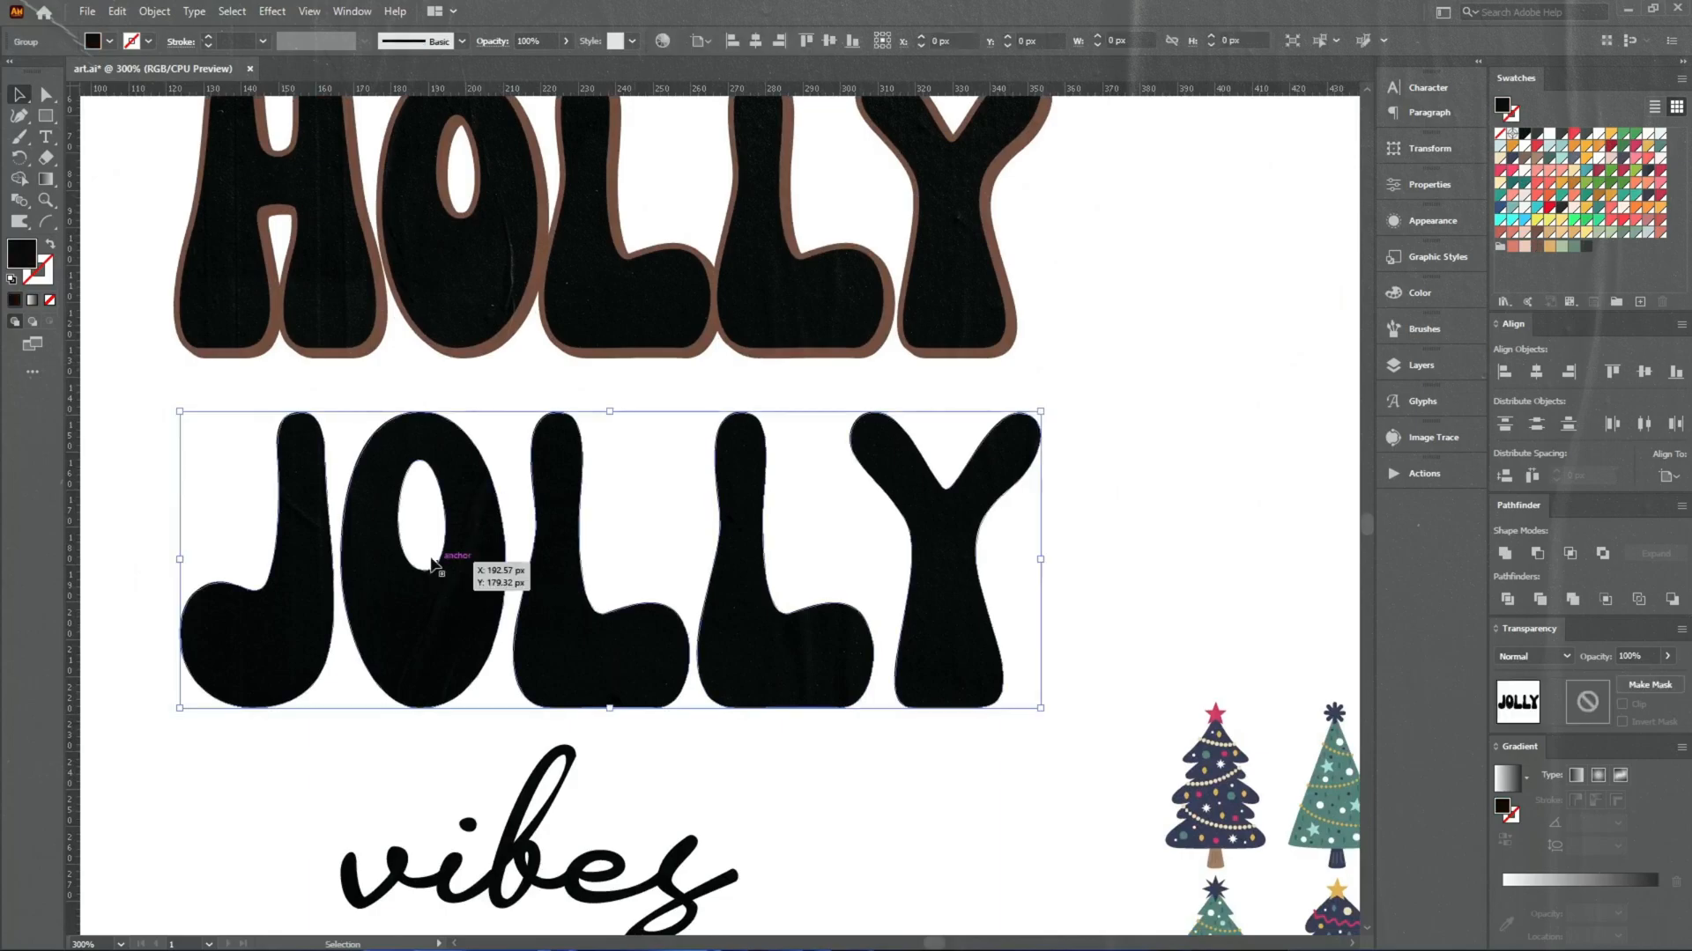
key(ctrl+shift+o)
key(Return)
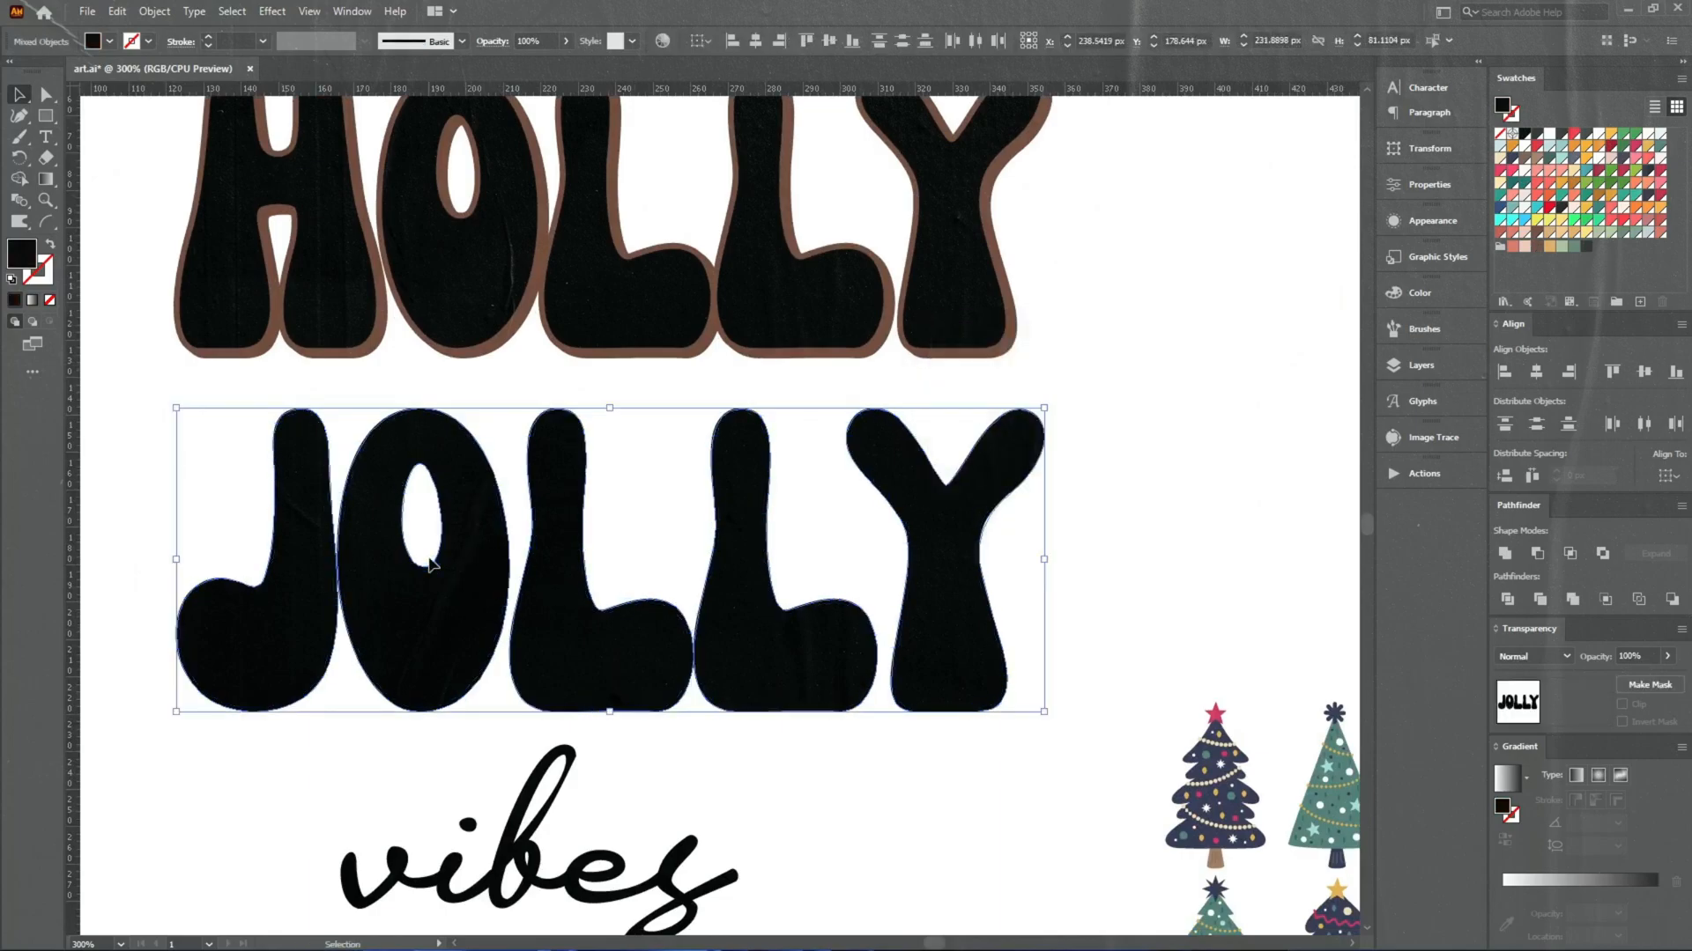
key(Delete)
key(ctrl+z)
key(ctrl+g)
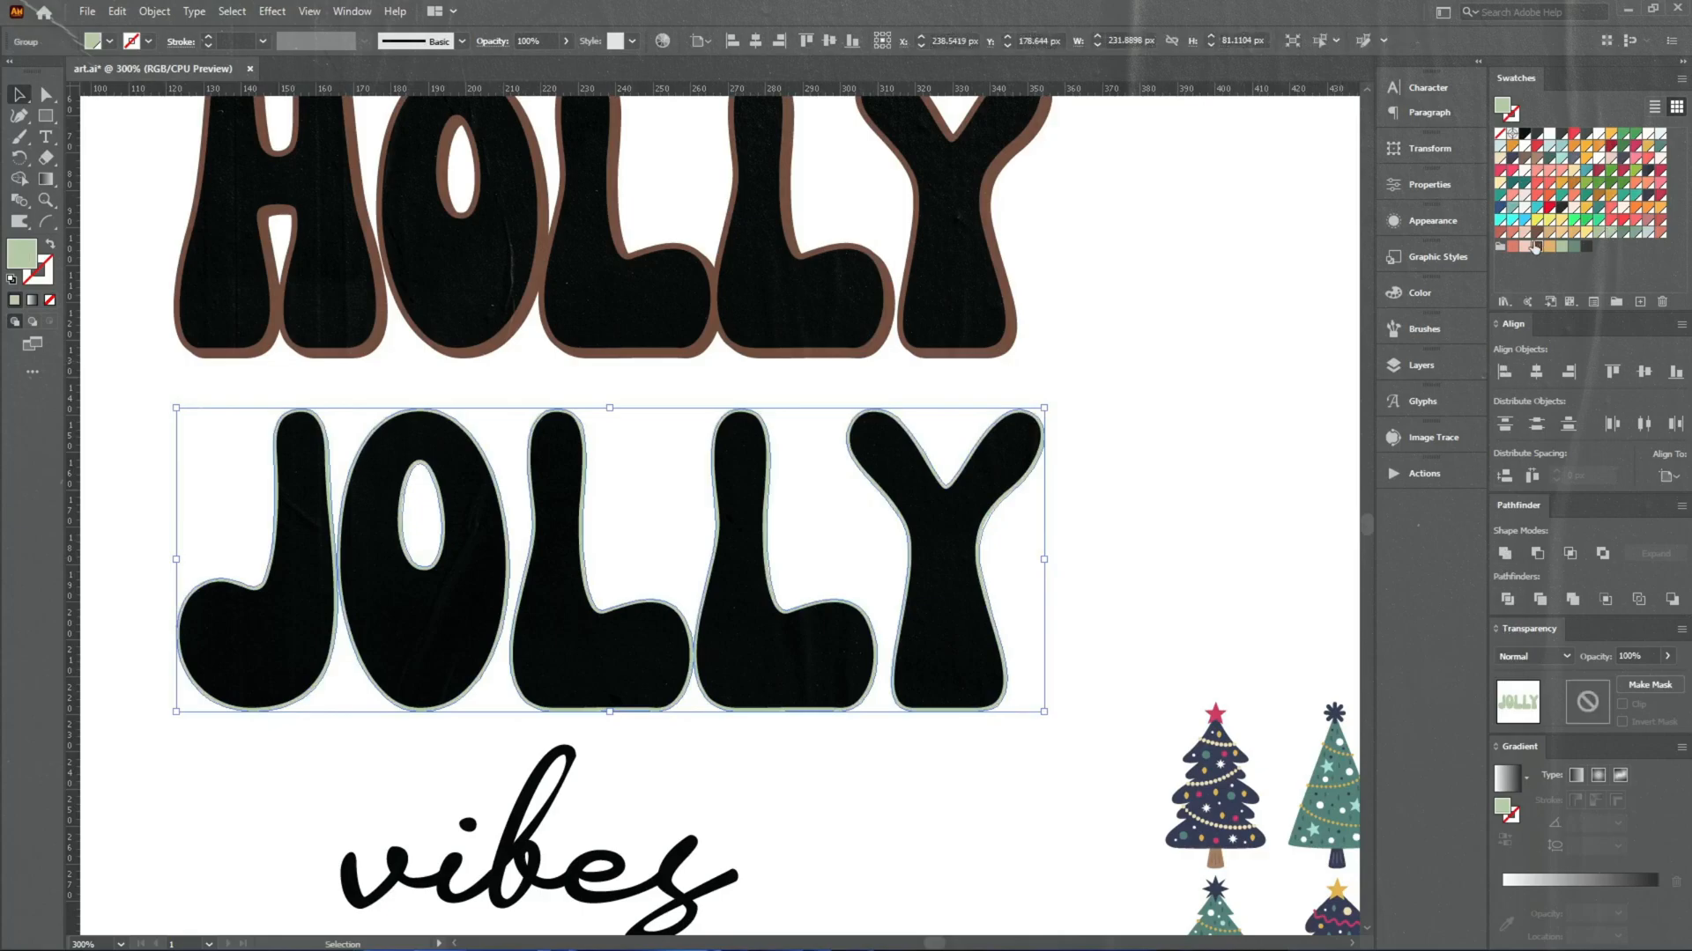
Fill the JOLLY outline with the coral swatch and offset a copy of it slightly downward and to the right
click(1534, 246)
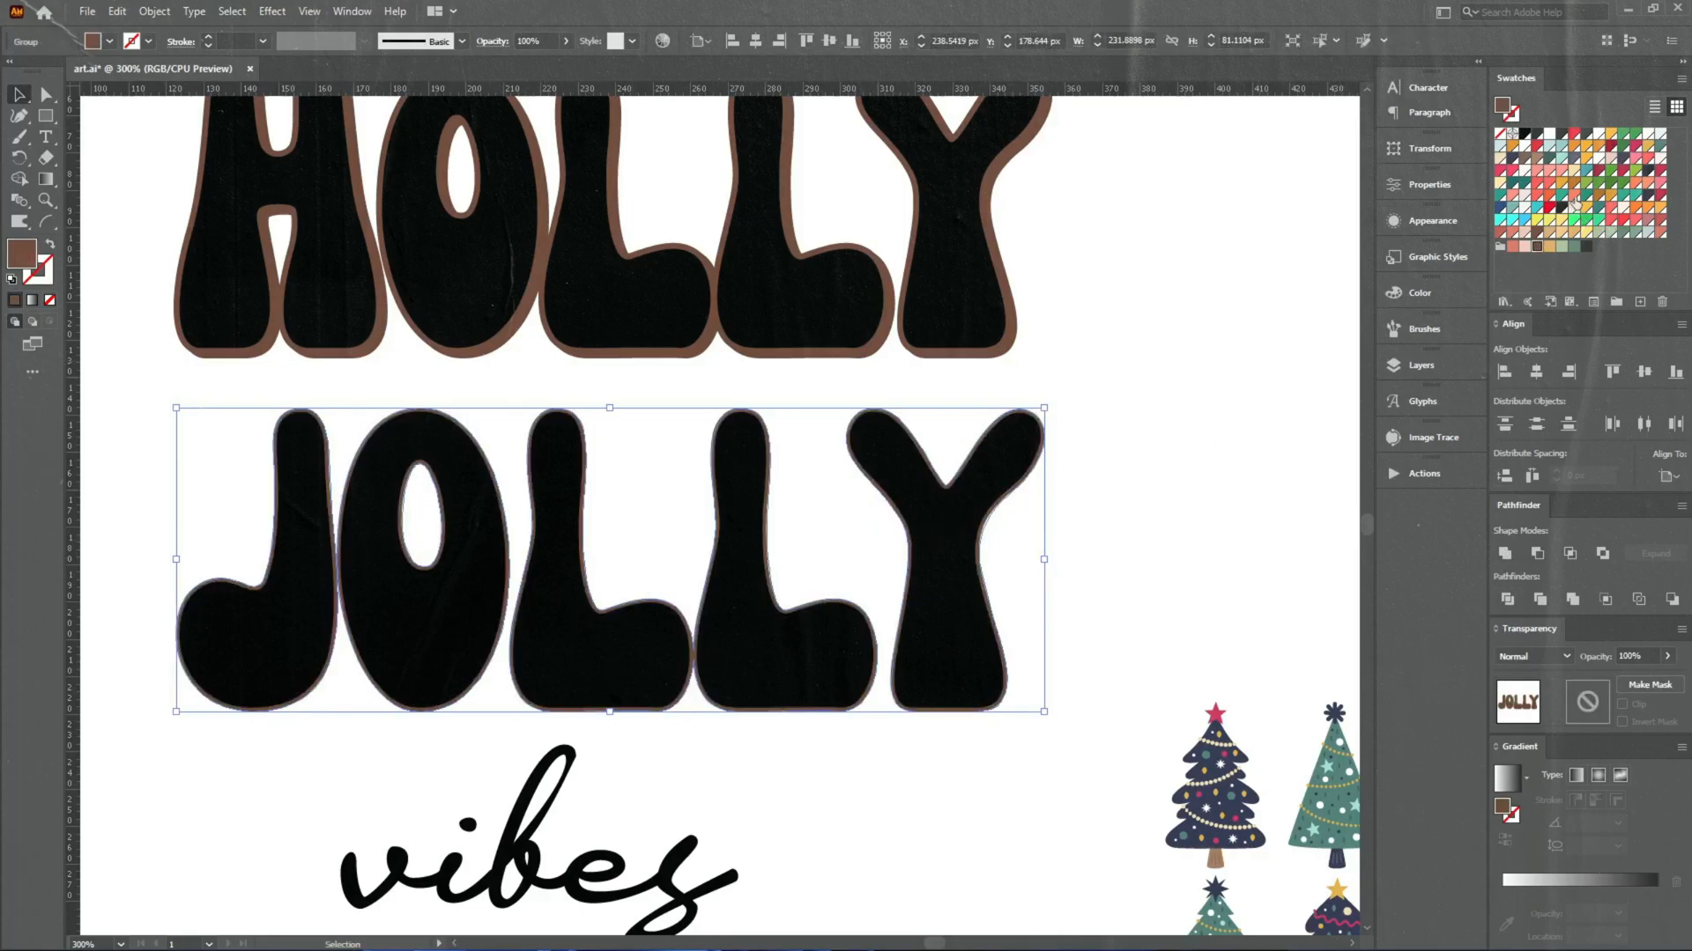
click(1574, 197)
scroll(346, 511, up, 2)
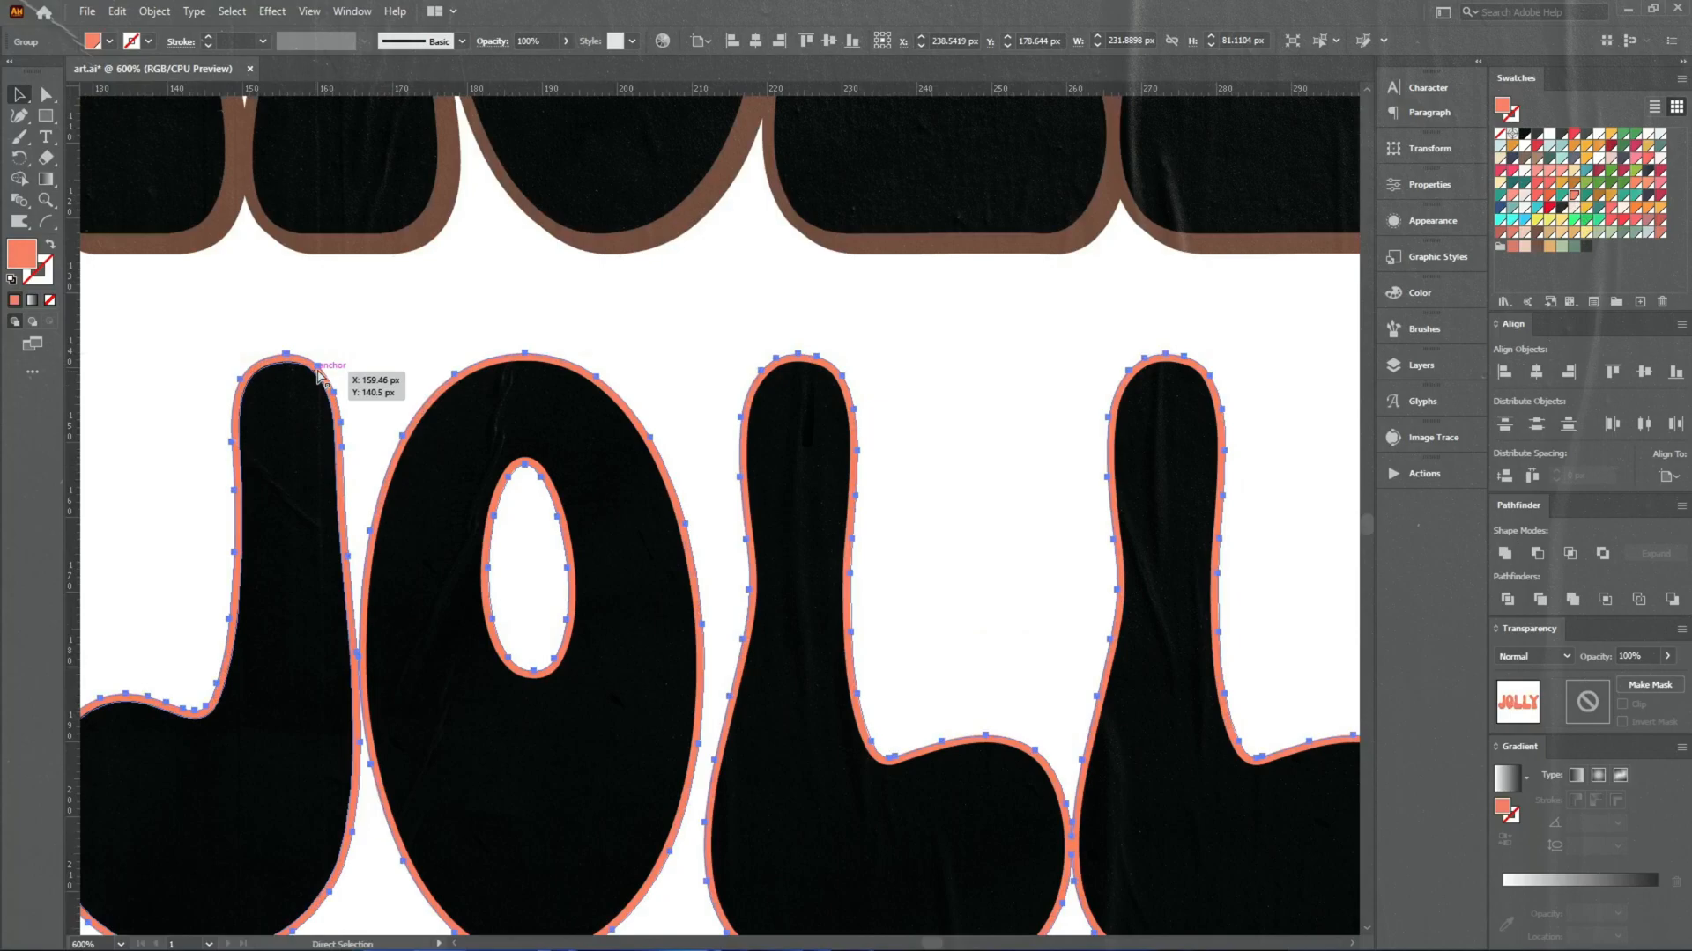
key(v)
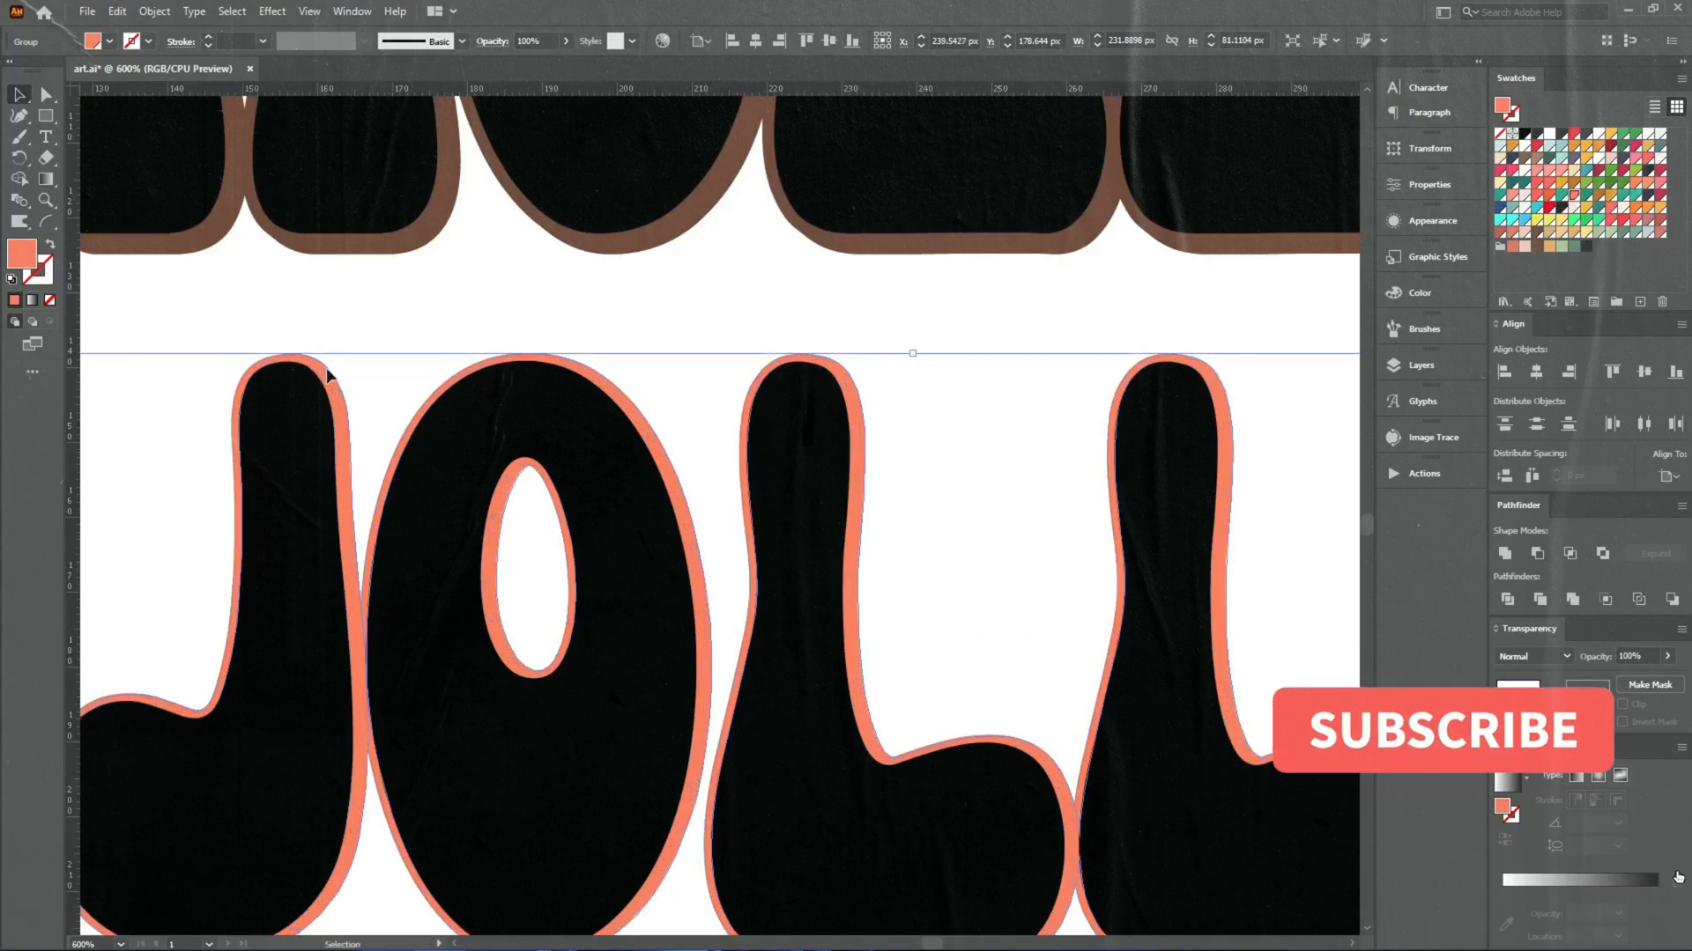
click(369, 352)
scroll(374, 351, down, 3)
scroll(321, 223, up, 5)
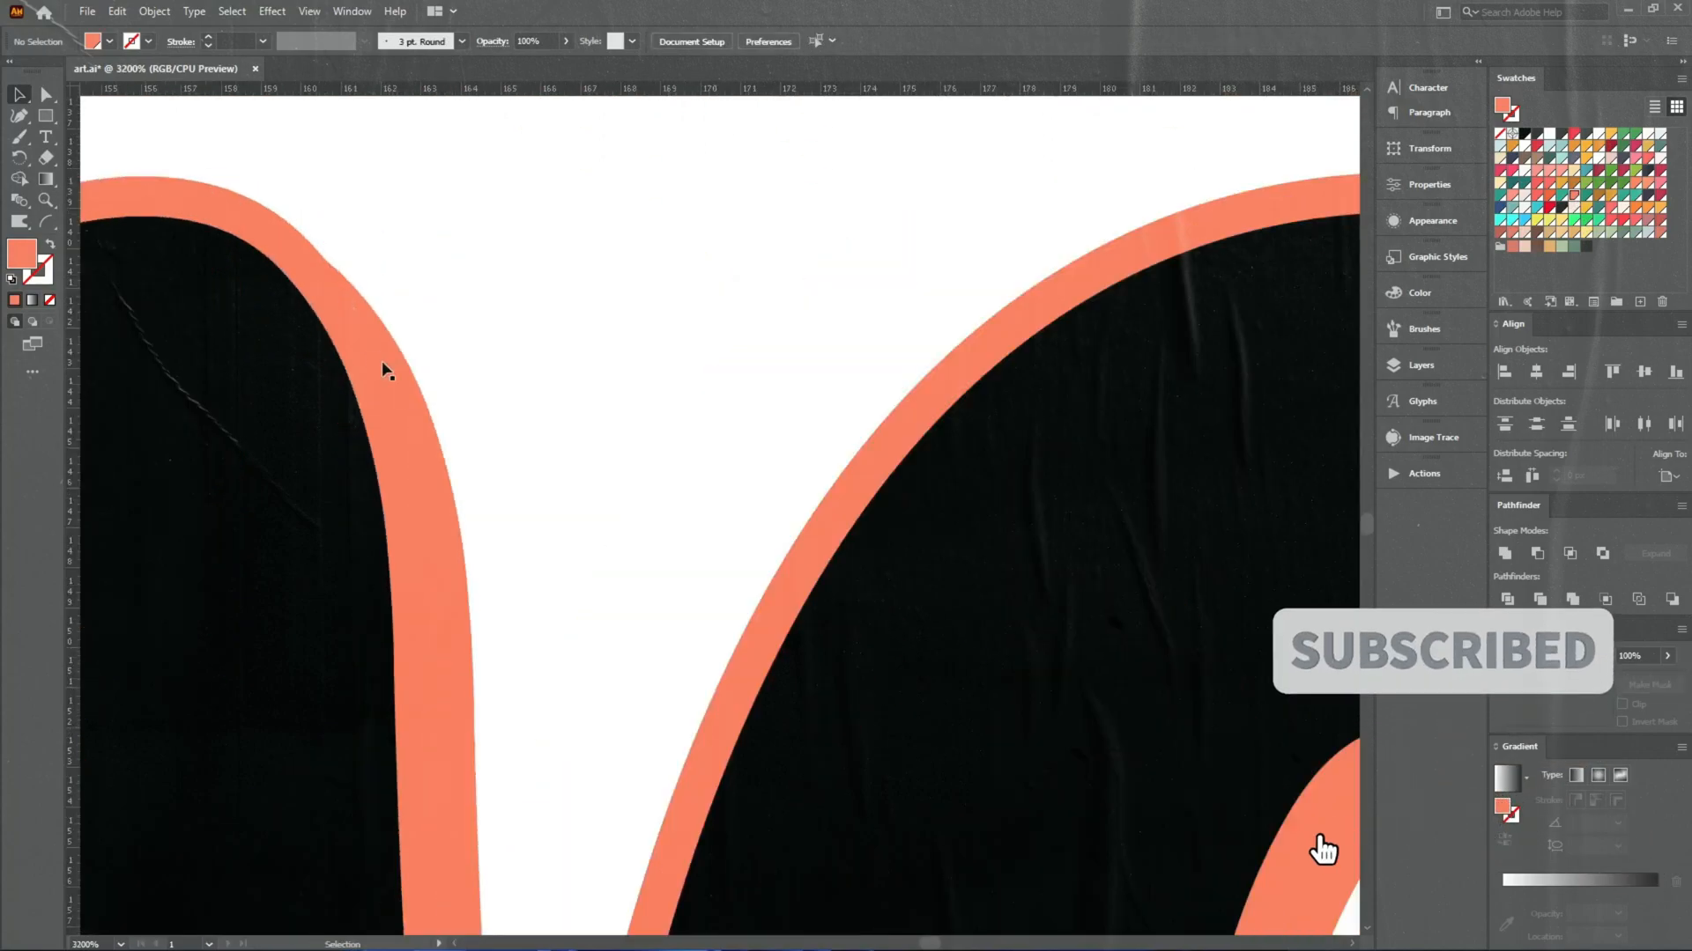
drag(403, 373, 421, 379)
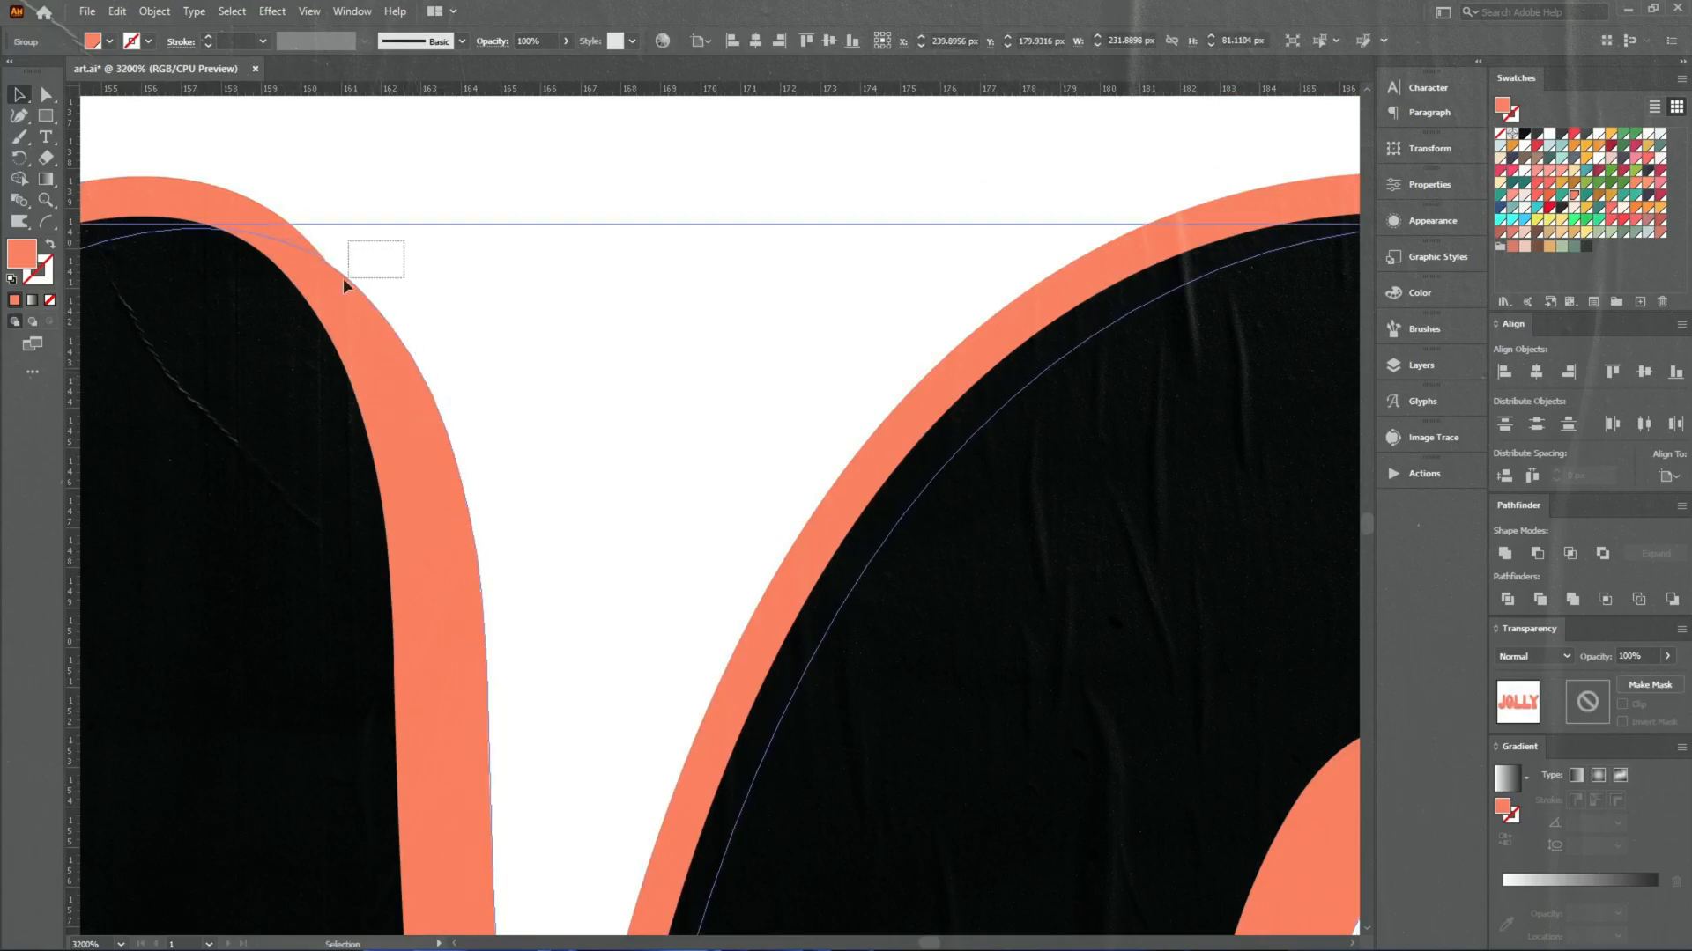
Select the two coral JOLLY outlines and blend them with Specified Steps spacing
drag(317, 284, 315, 285)
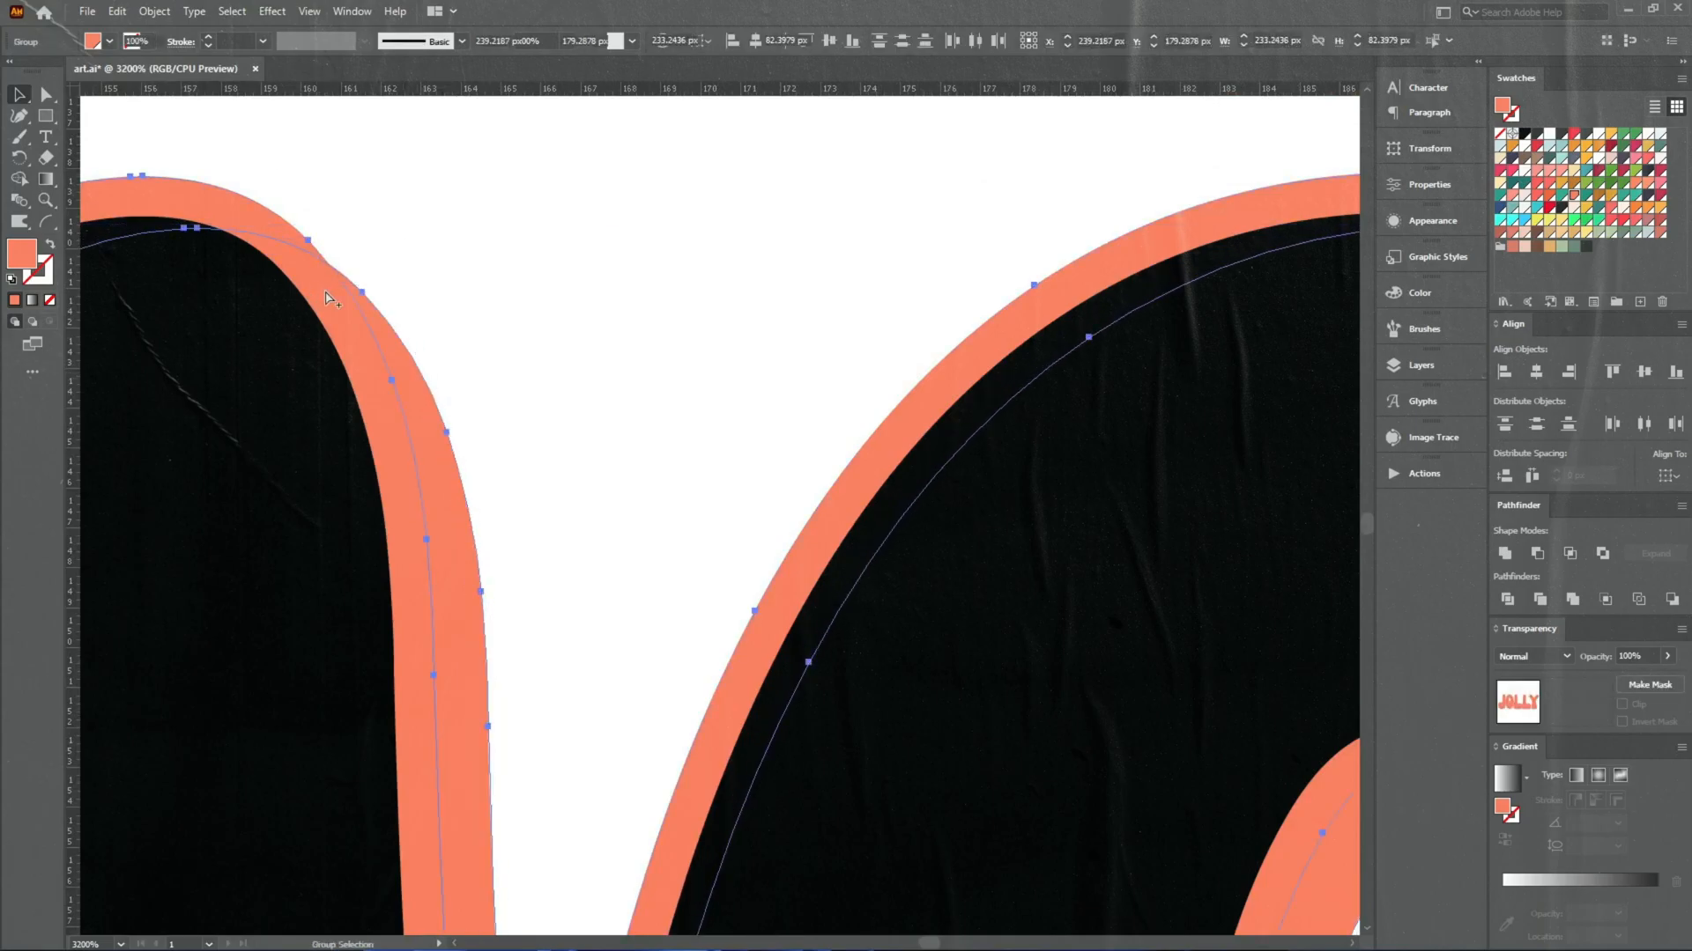
key(w)
key(Return)
click(763, 381)
click(736, 421)
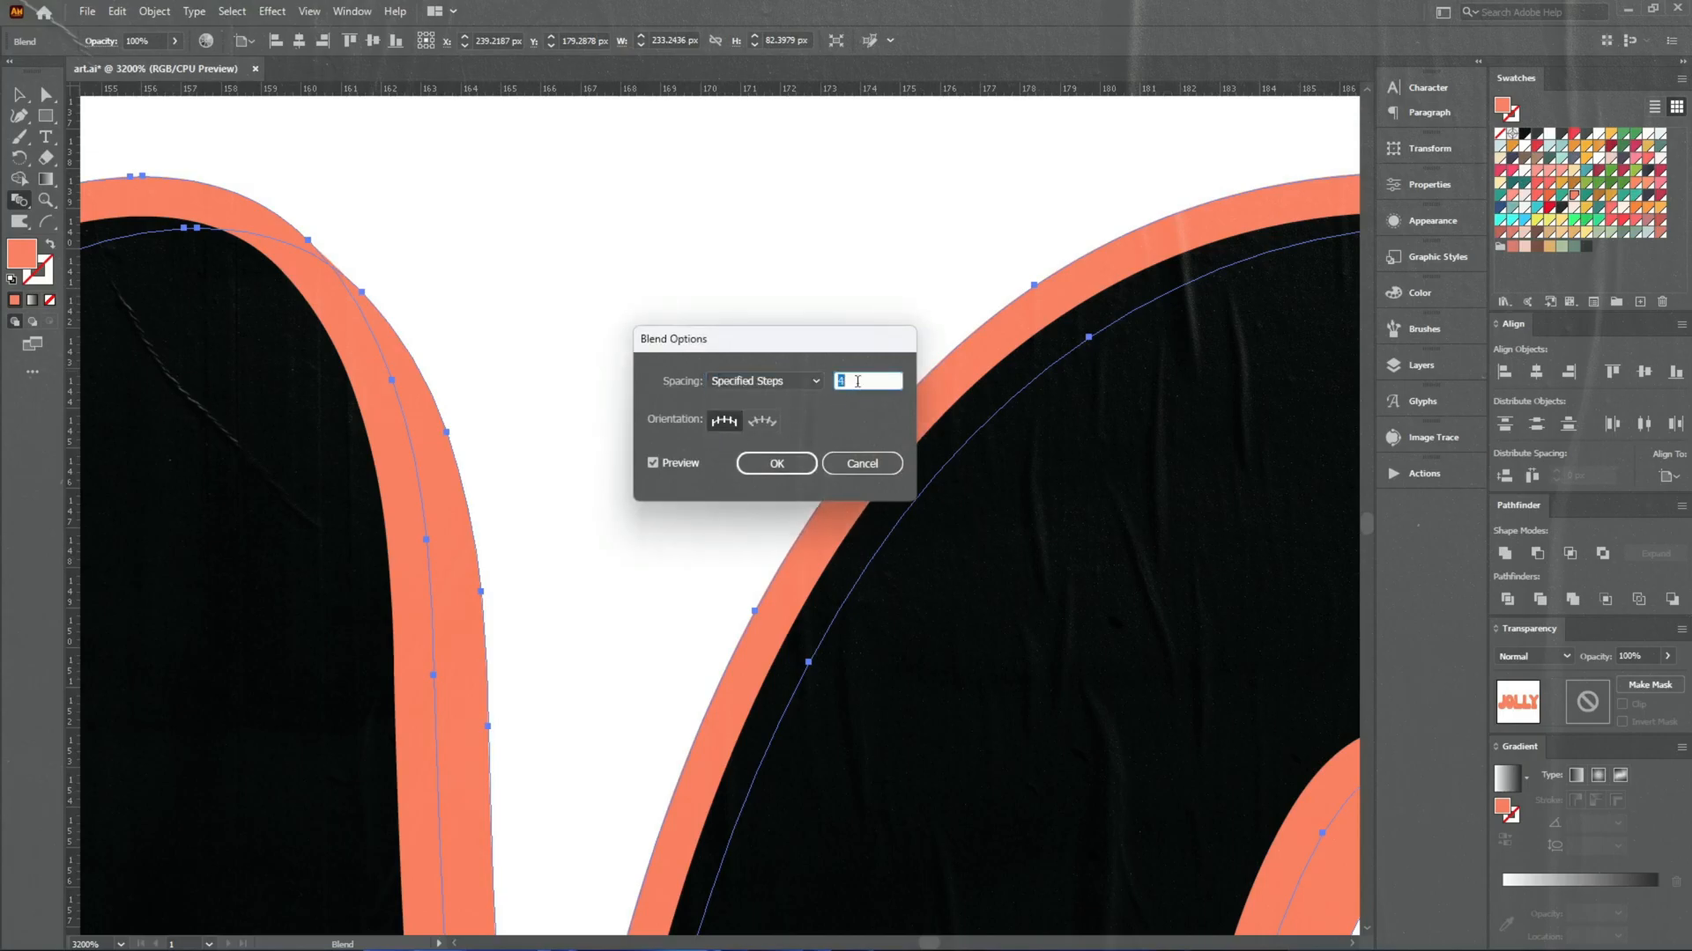
click(775, 463)
key(ctrl)
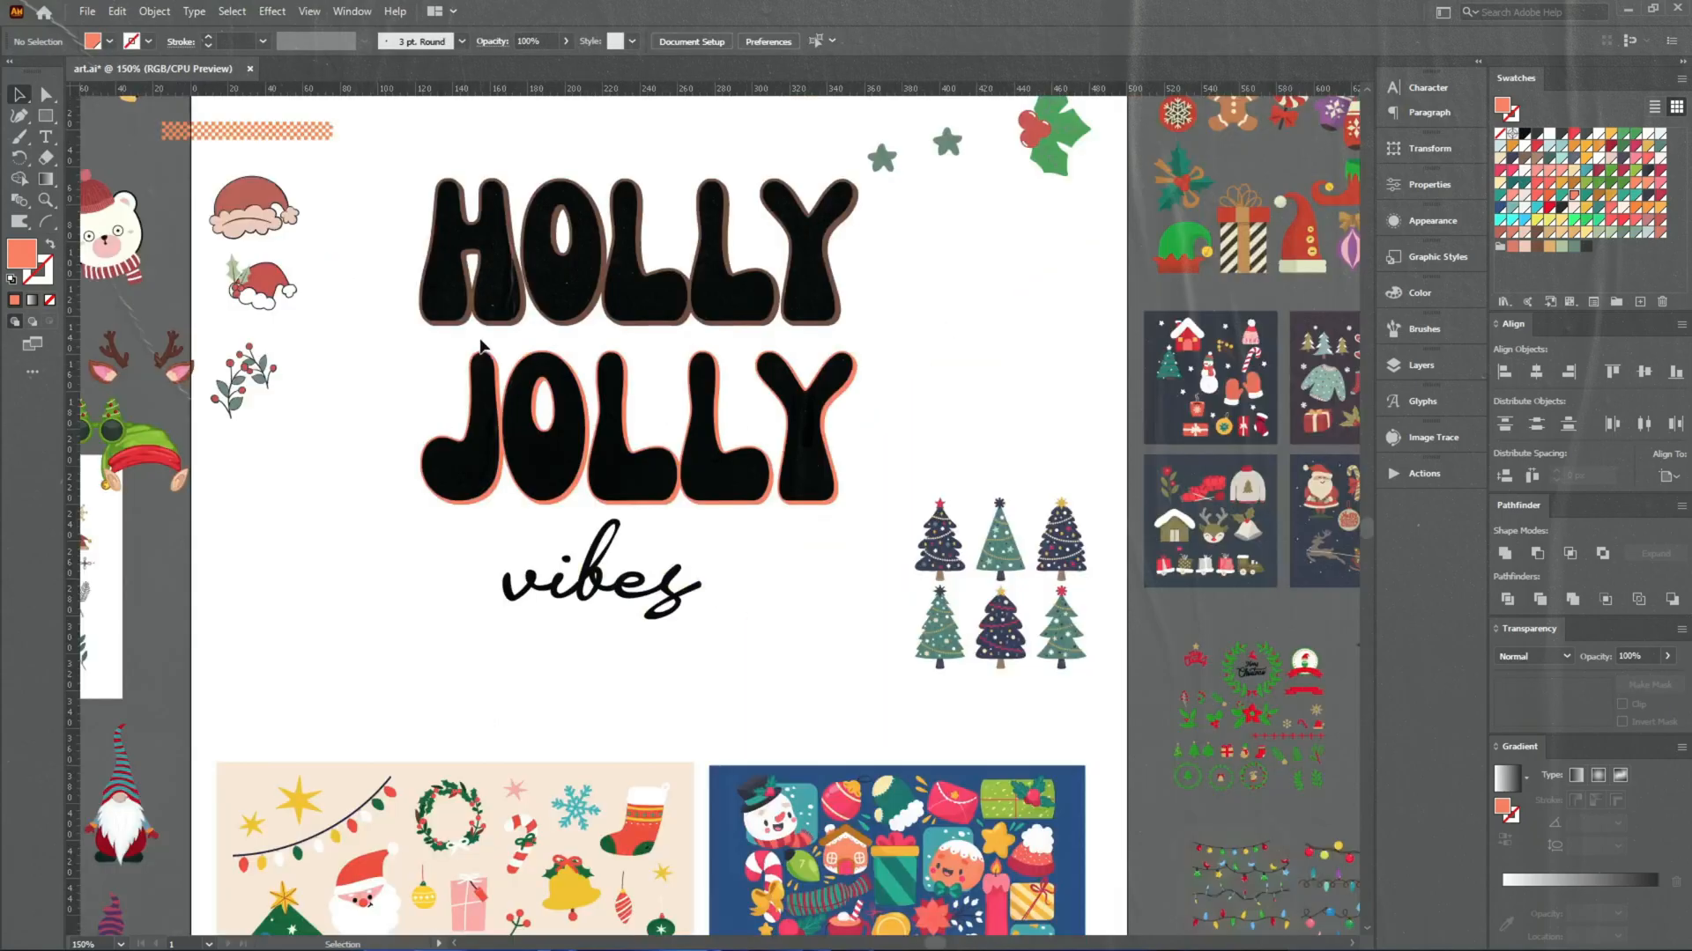
Recolour the JOLLY shadow with the brown swatch and group each word with its shadow
drag(373, 333, 481, 253)
key(ctrl)
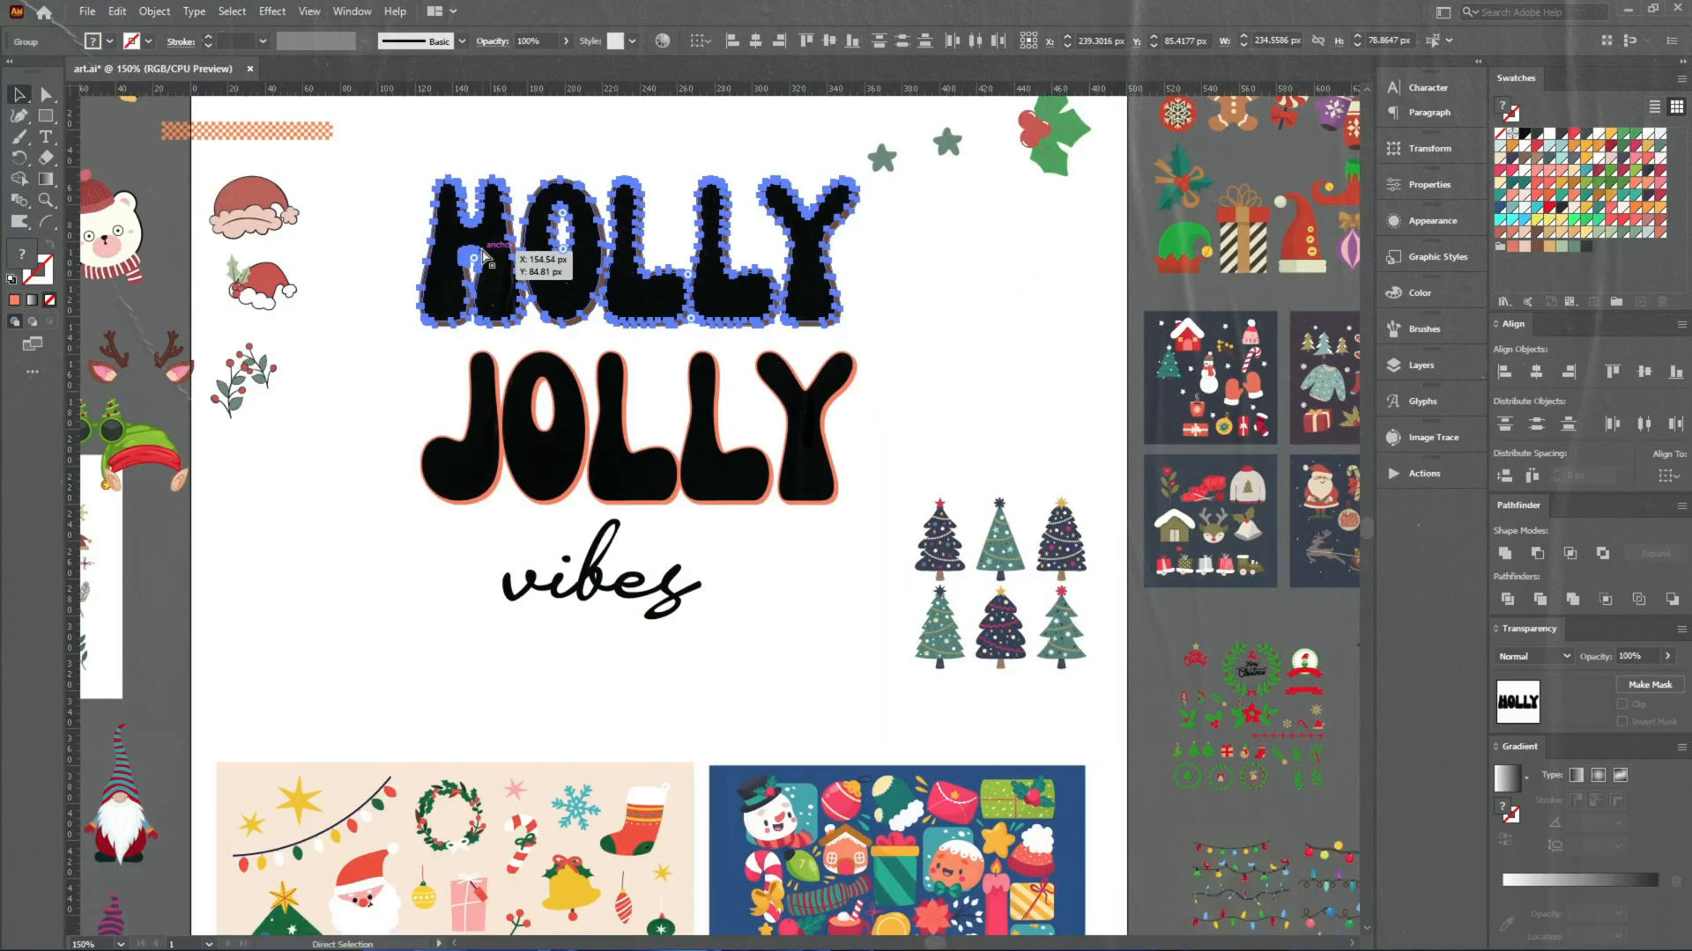
click(558, 441)
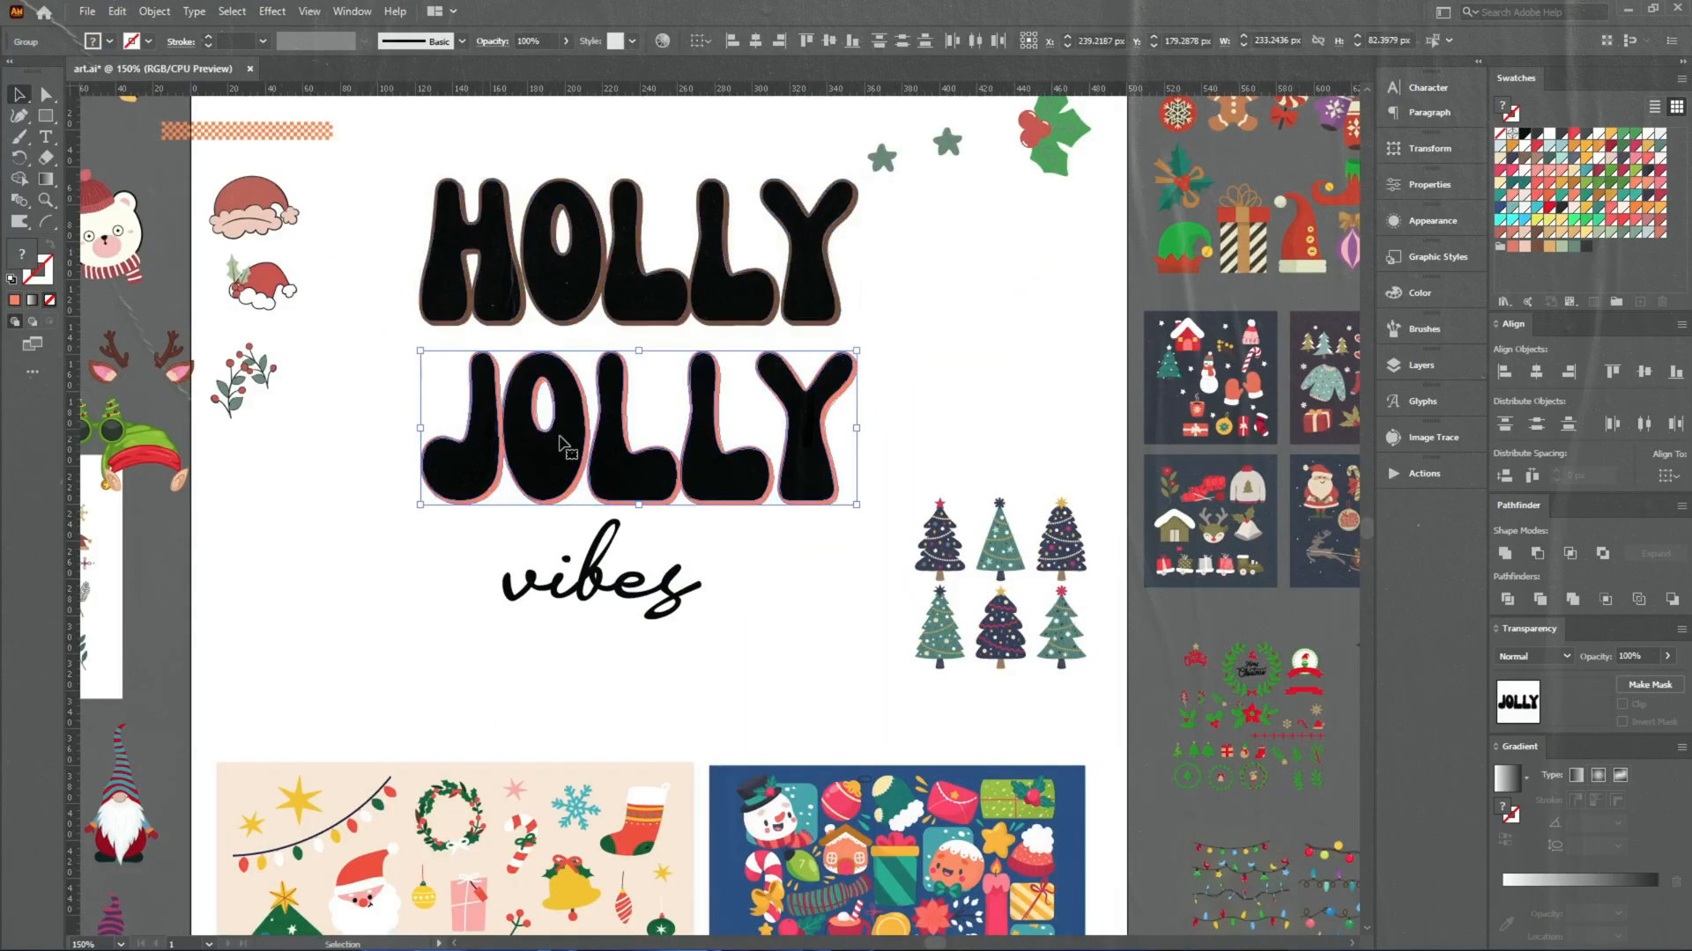
click(737, 612)
click(773, 385)
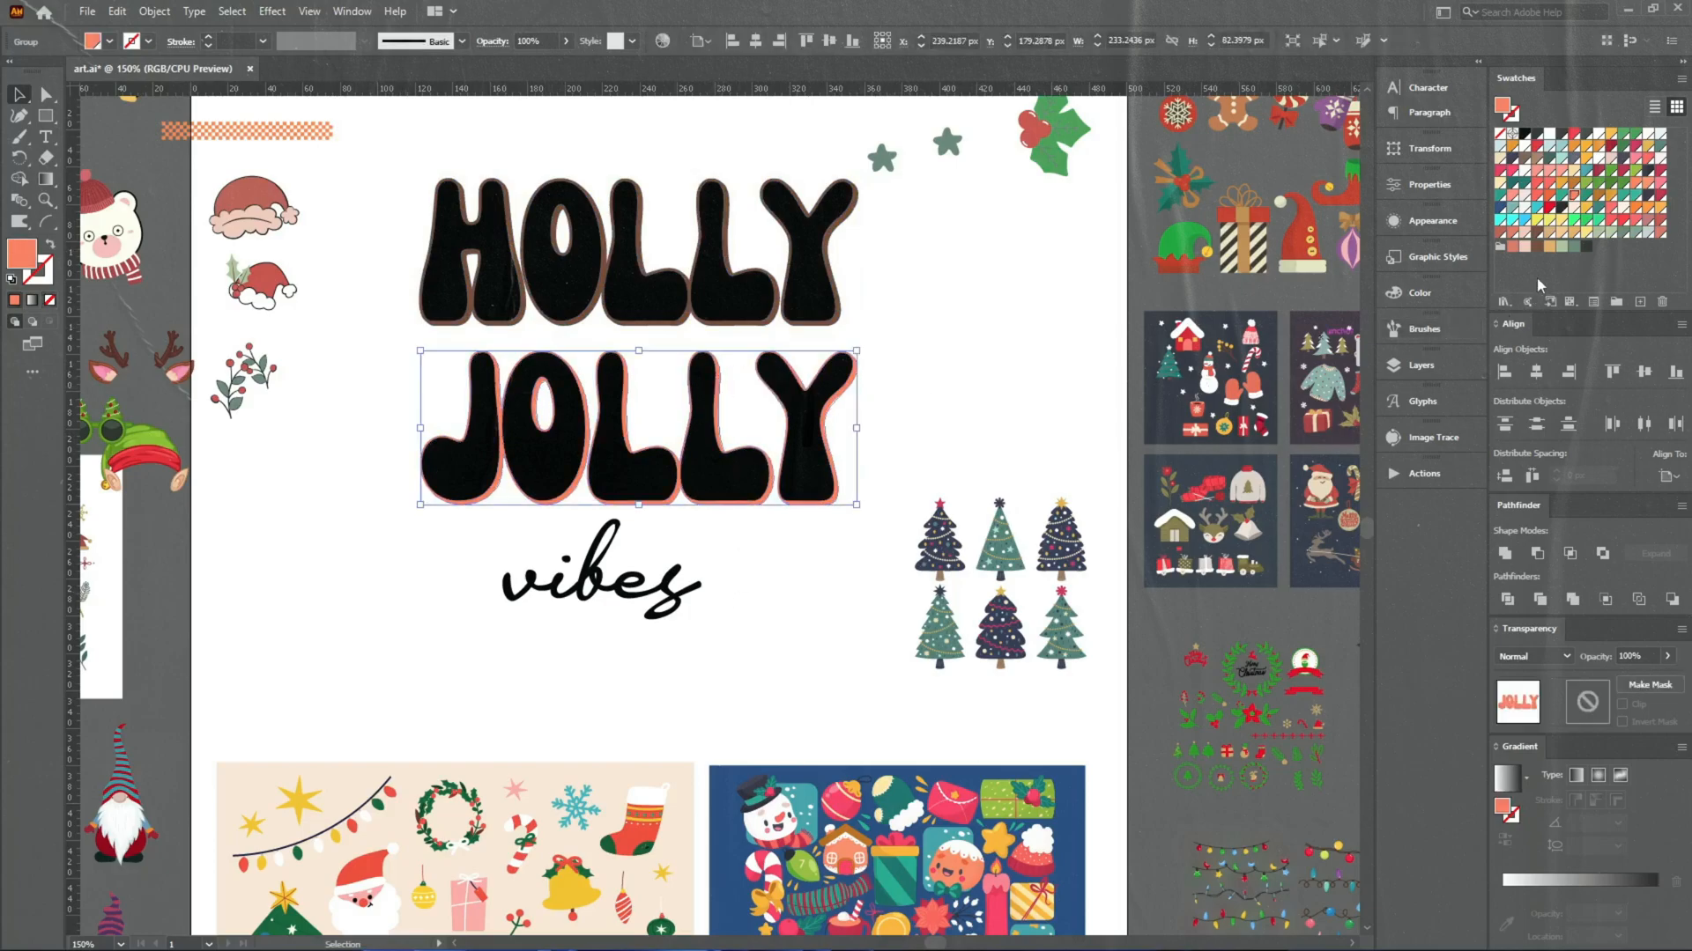
click(1544, 250)
key(ctrl)
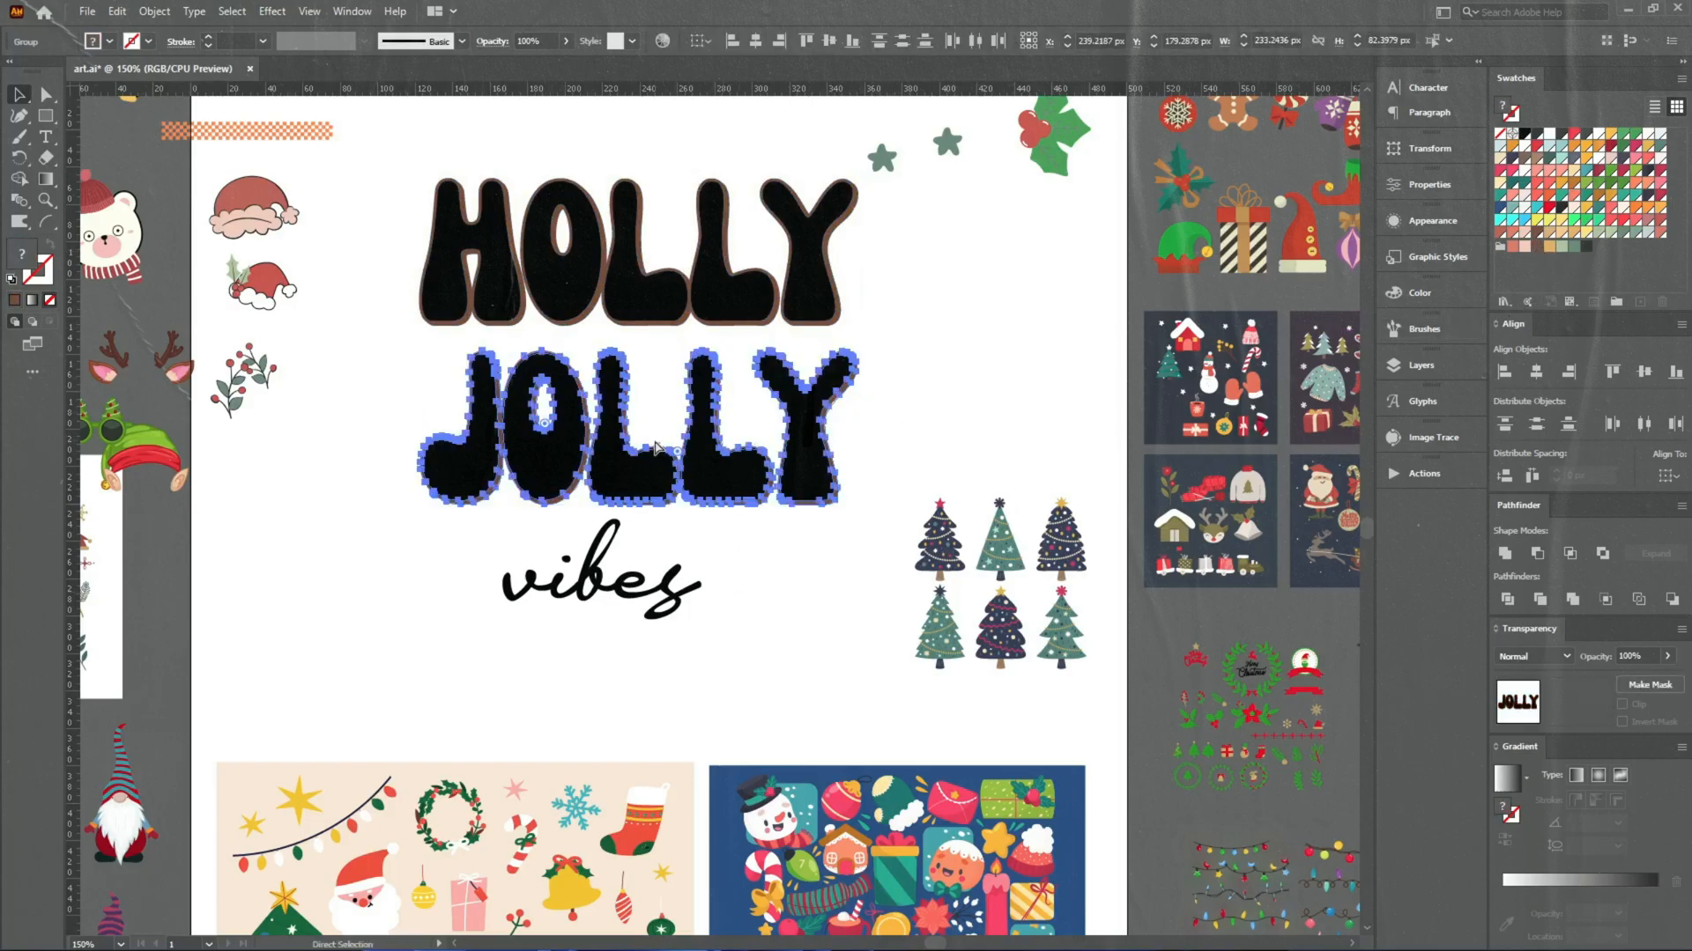
Align HOLLY and JOLLY horizontally and stretch both words slightly taller with a narrower gap between them
drag(900, 277, 710, 414)
click(732, 41)
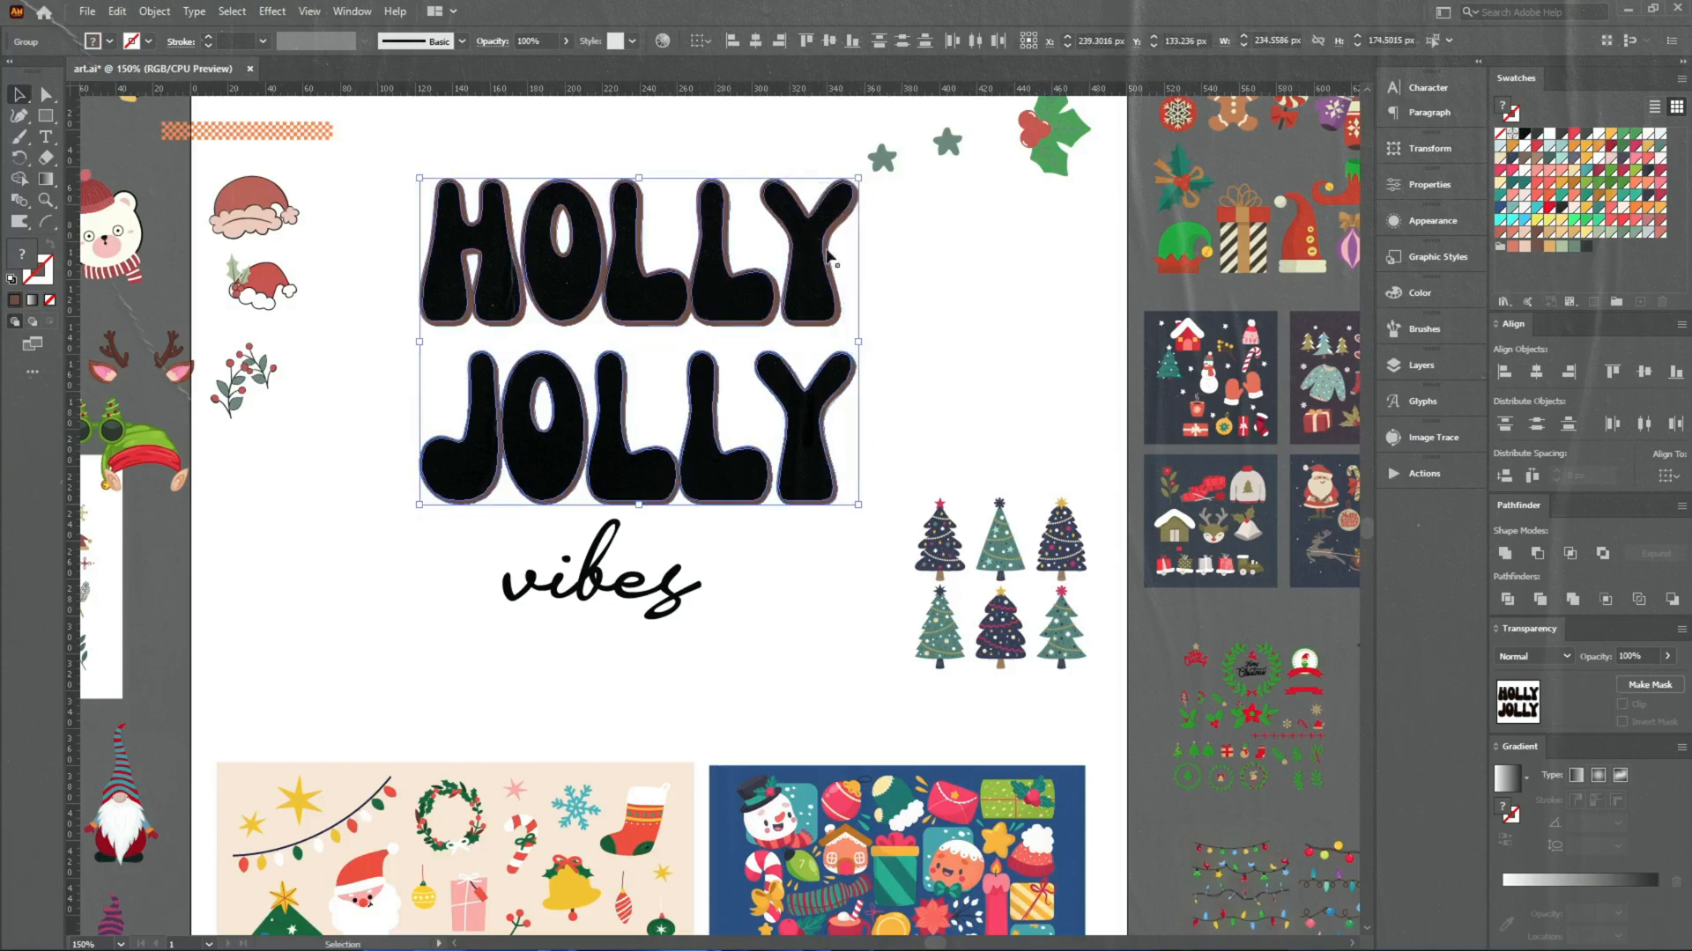
scroll(881, 310, up, 2)
drag(903, 405, 730, 588)
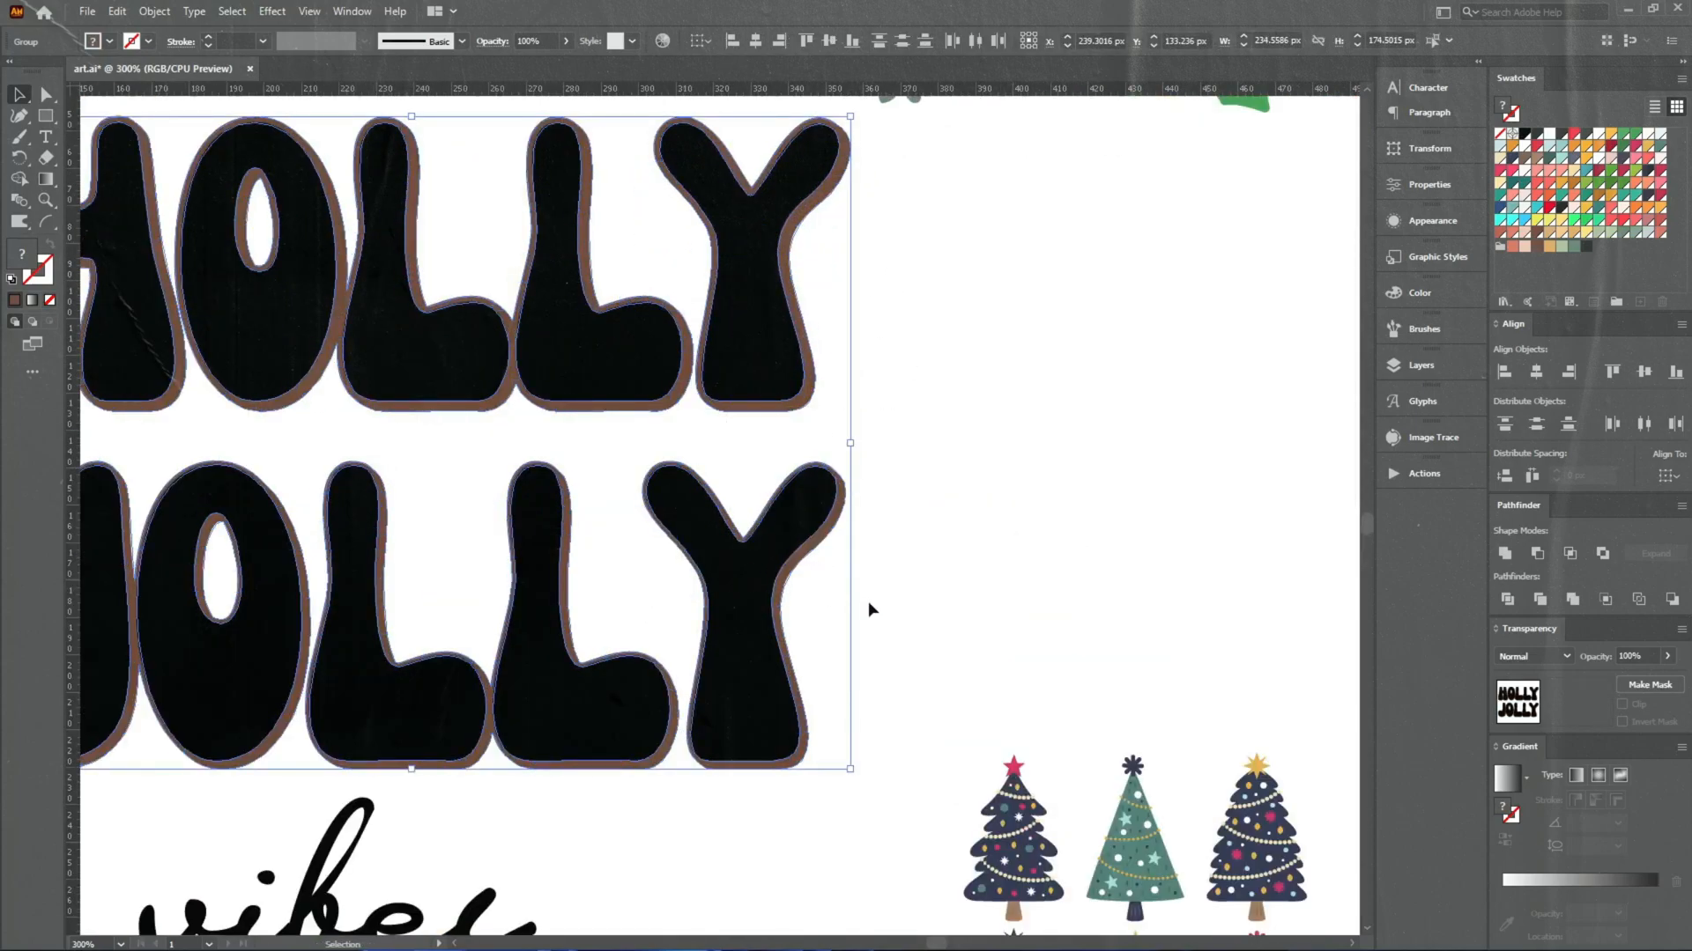
drag(869, 578, 703, 611)
drag(848, 616, 850, 615)
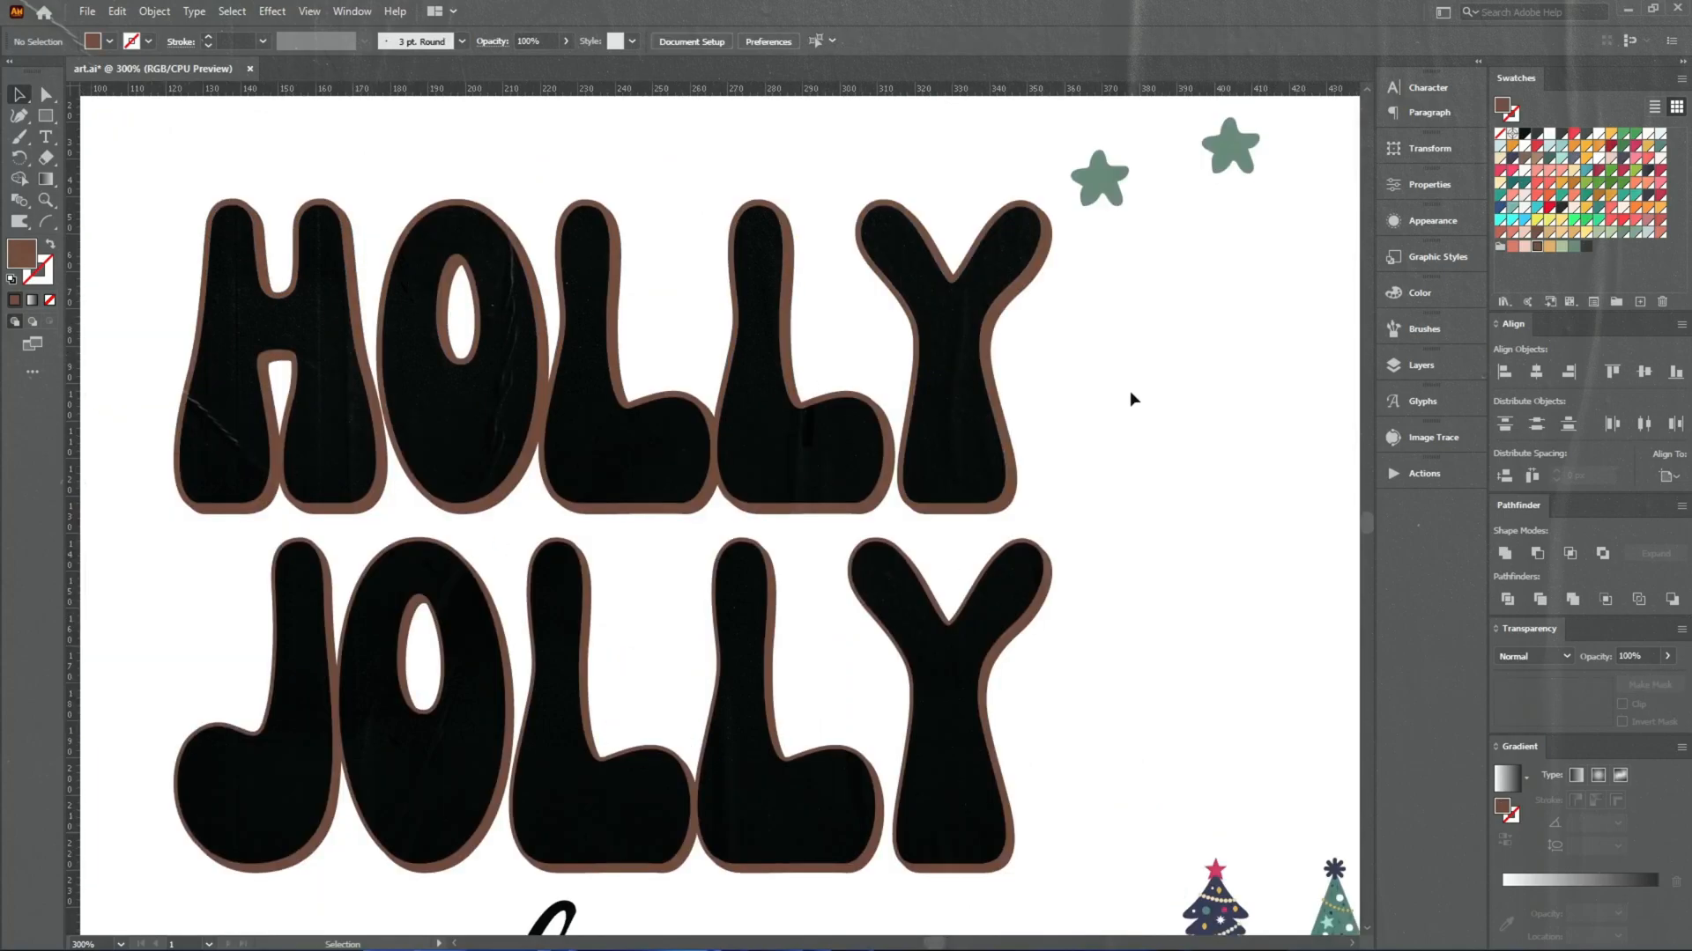
Try a horizontal Wave warp with a 26% bend on the HOLLY and JOLLY lettering
drag(1130, 393, 664, 649)
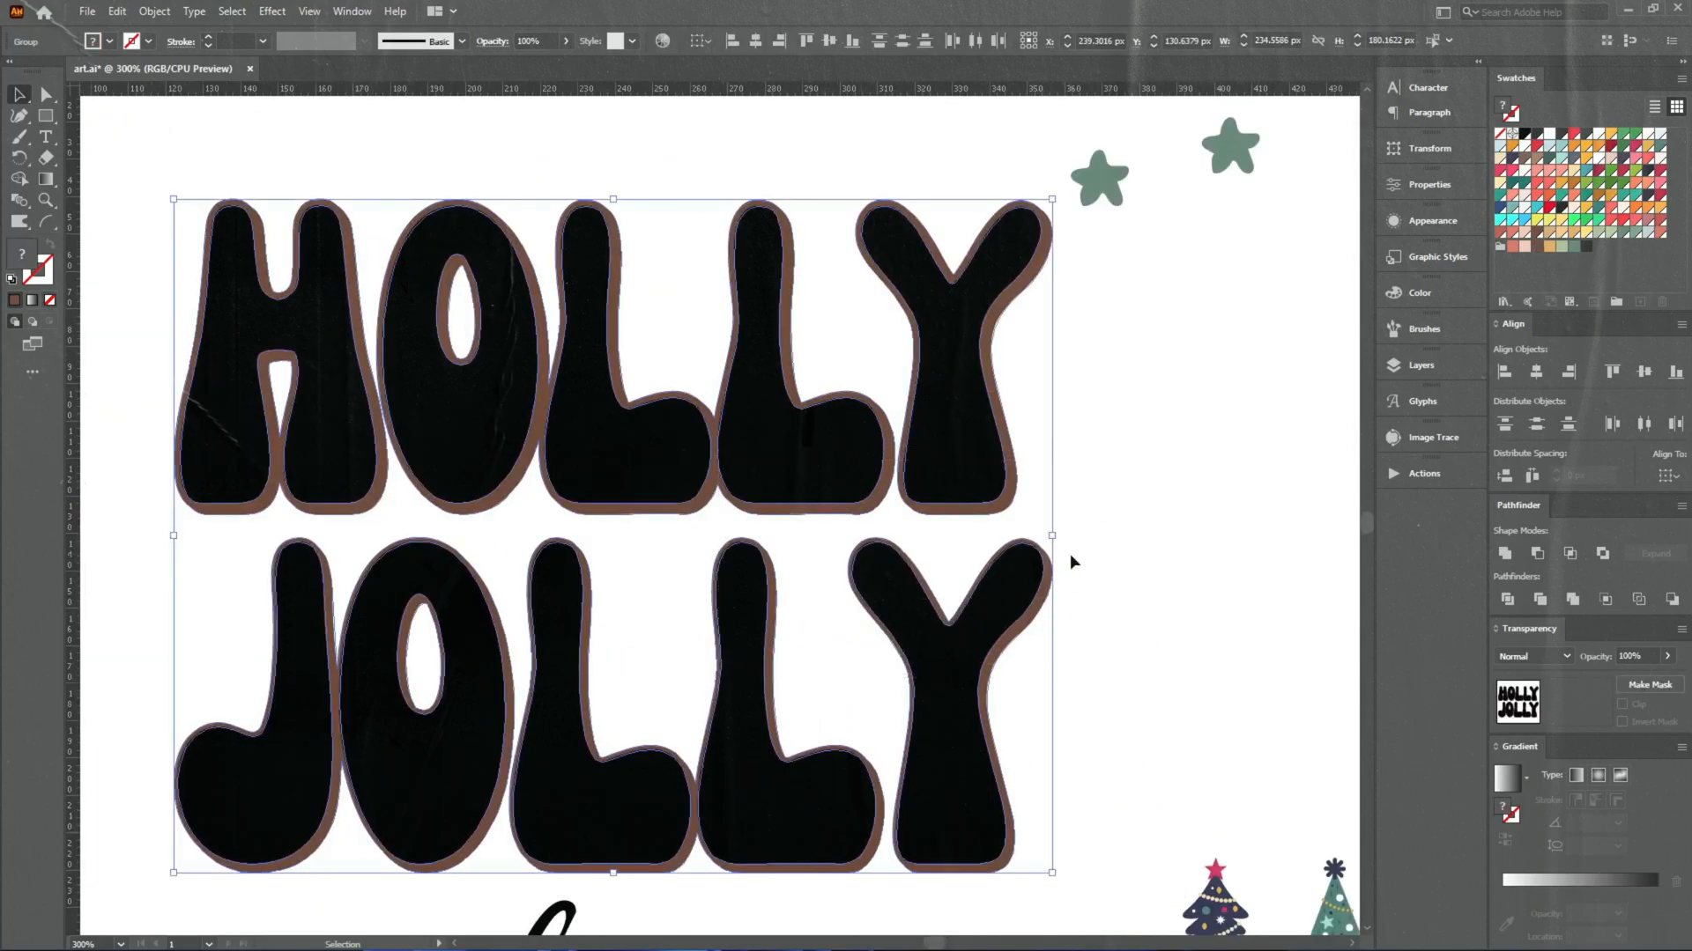
key(a)
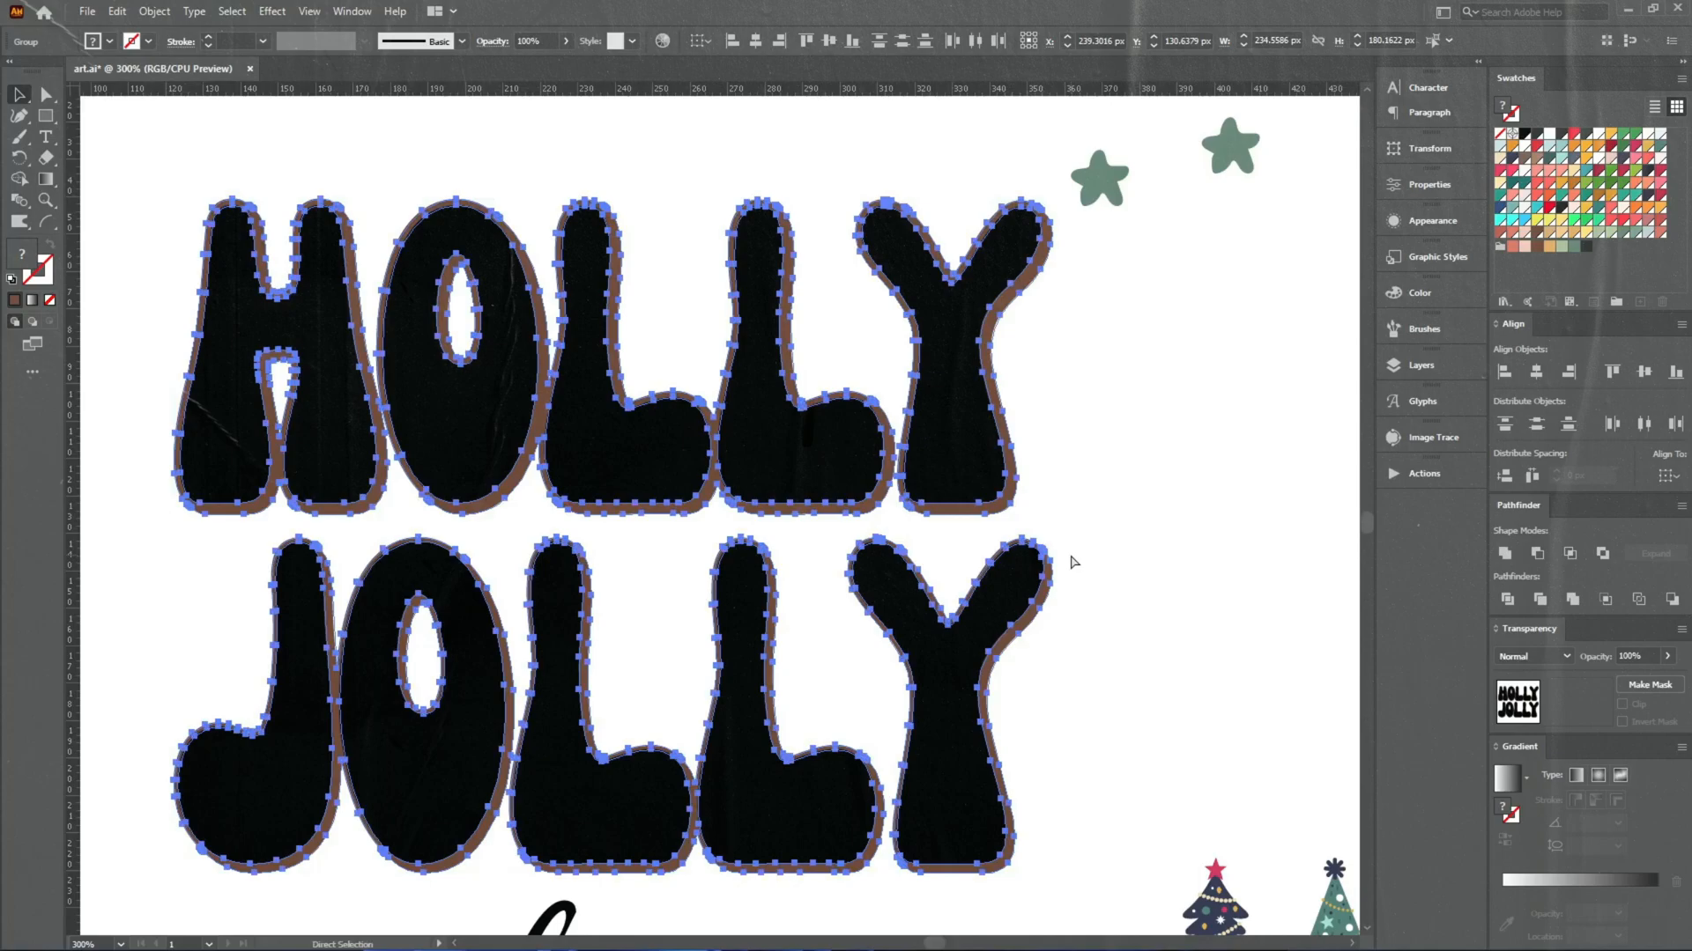
drag(1013, 607, 773, 661)
key(ctrl+z)
click(272, 11)
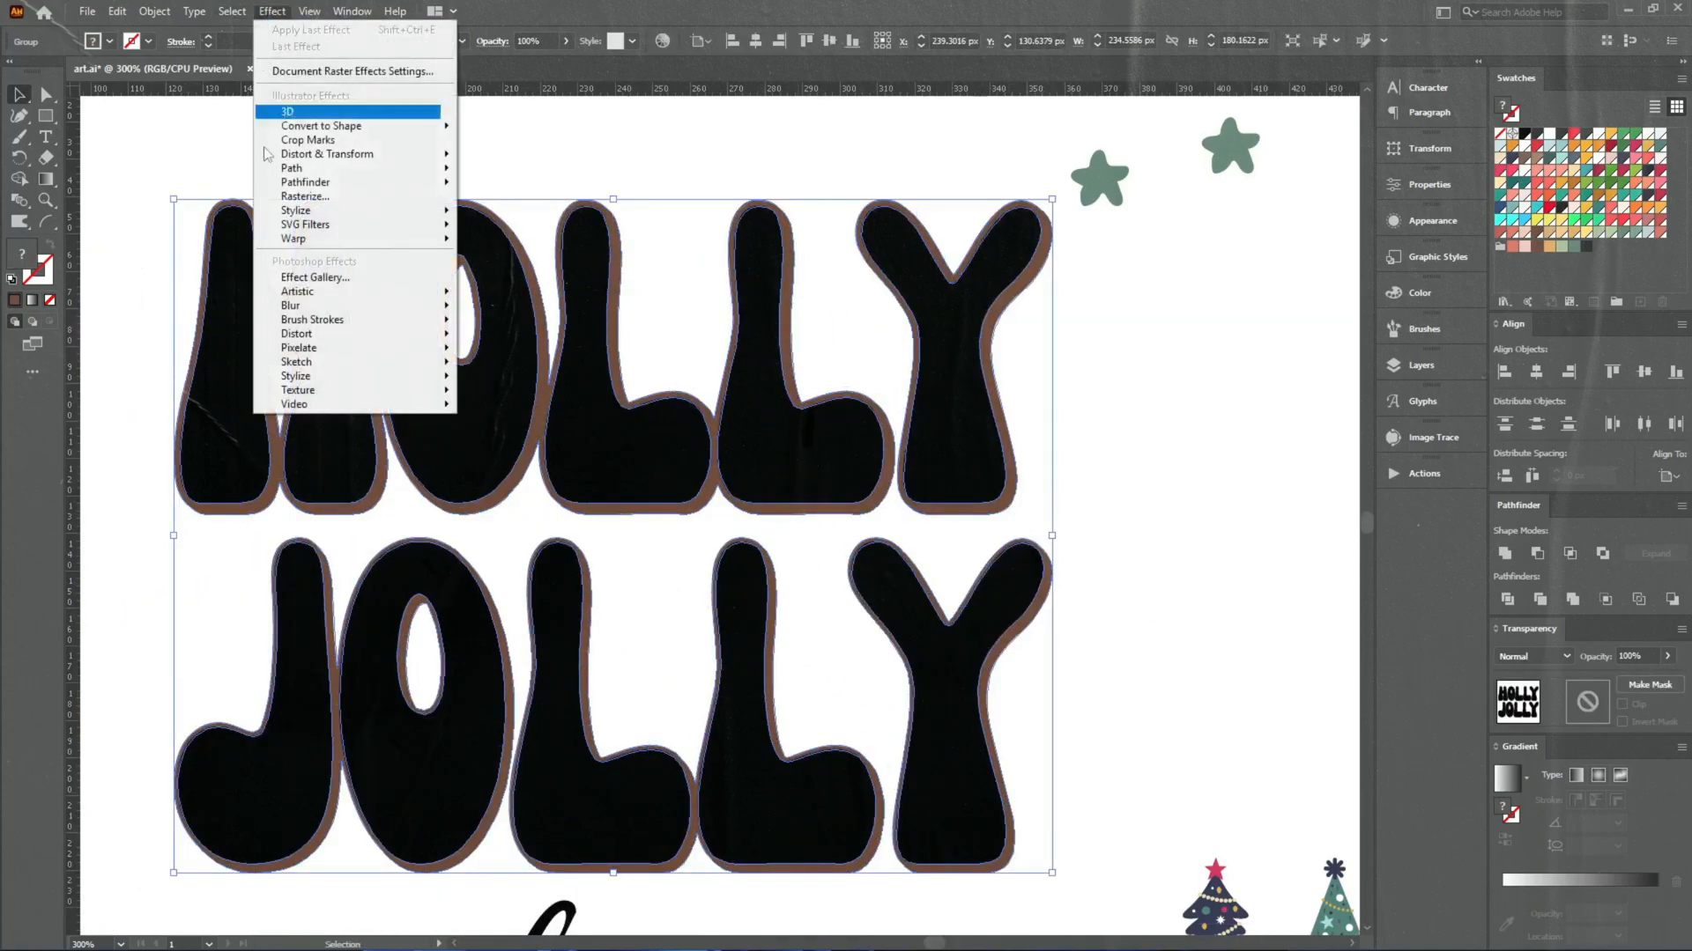
mouse_move(370, 239)
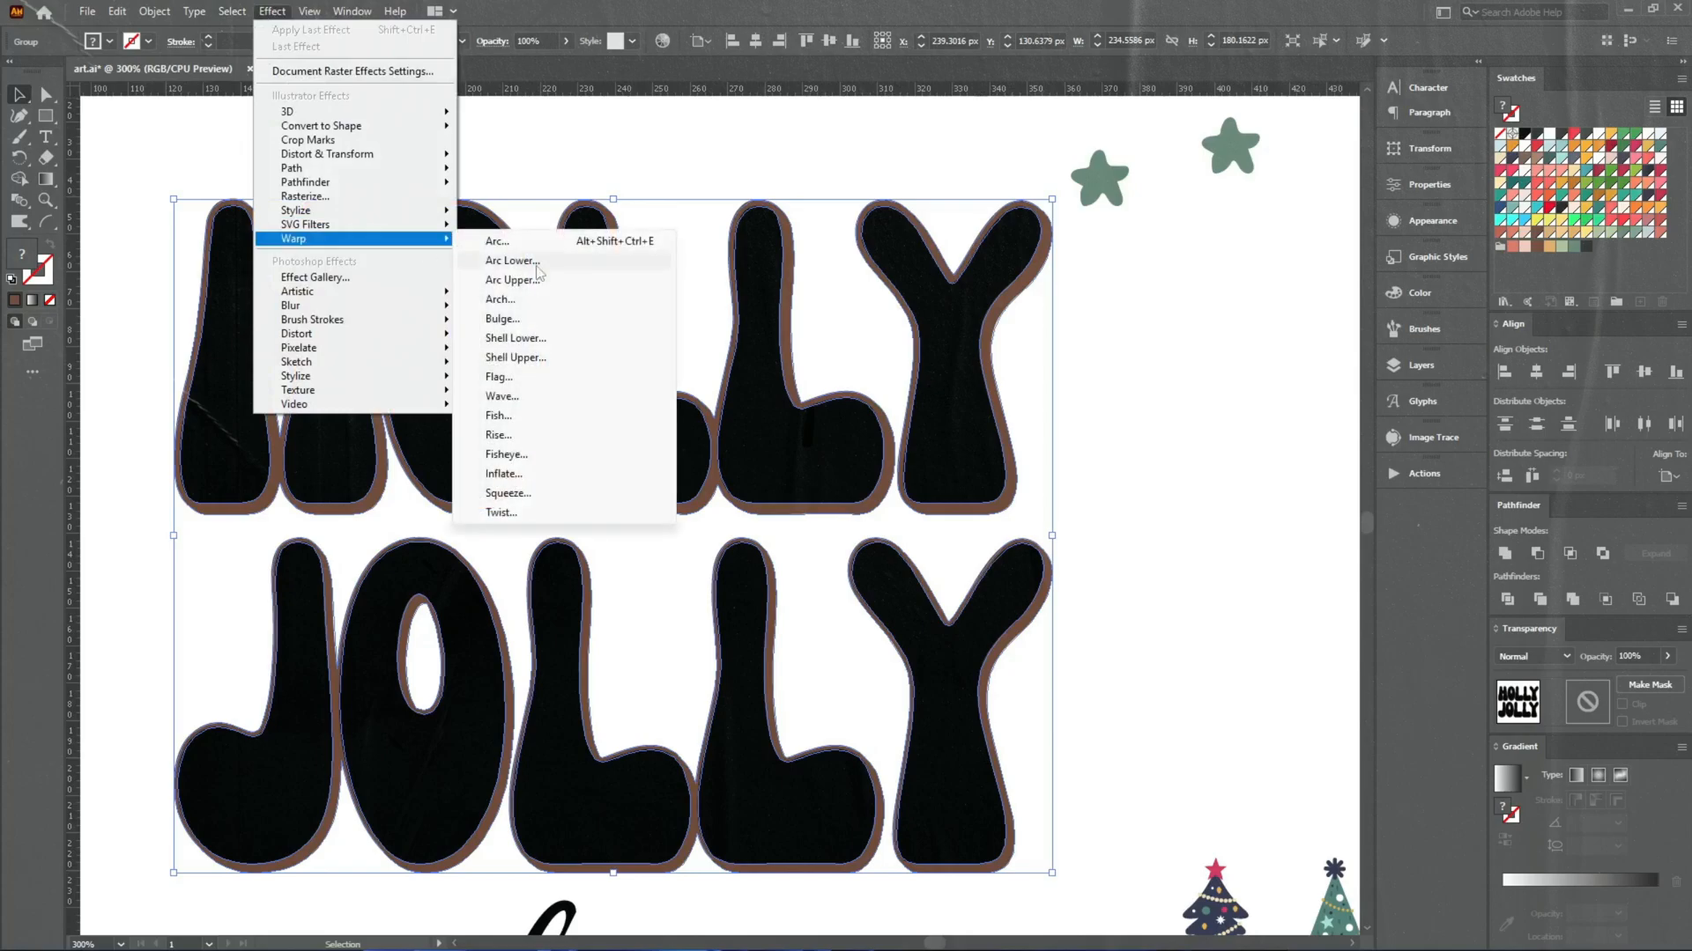
click(520, 396)
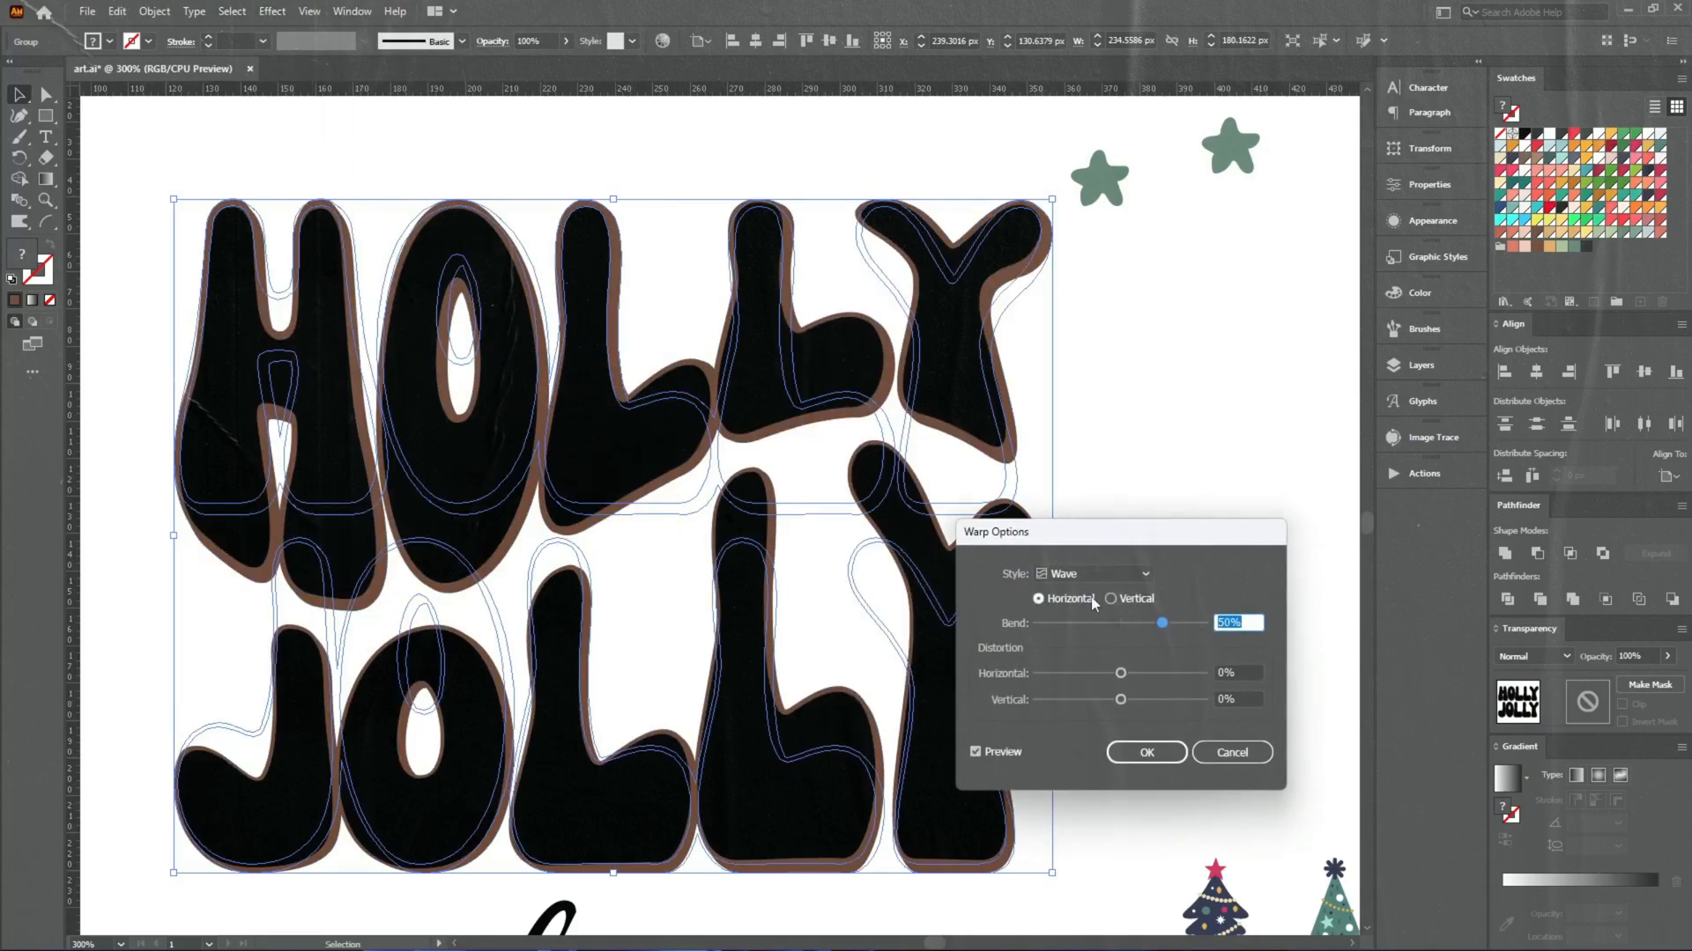
click(1142, 624)
Try the Flag warp style with a 13% bend on the lettering and cancel the warp
click(1106, 579)
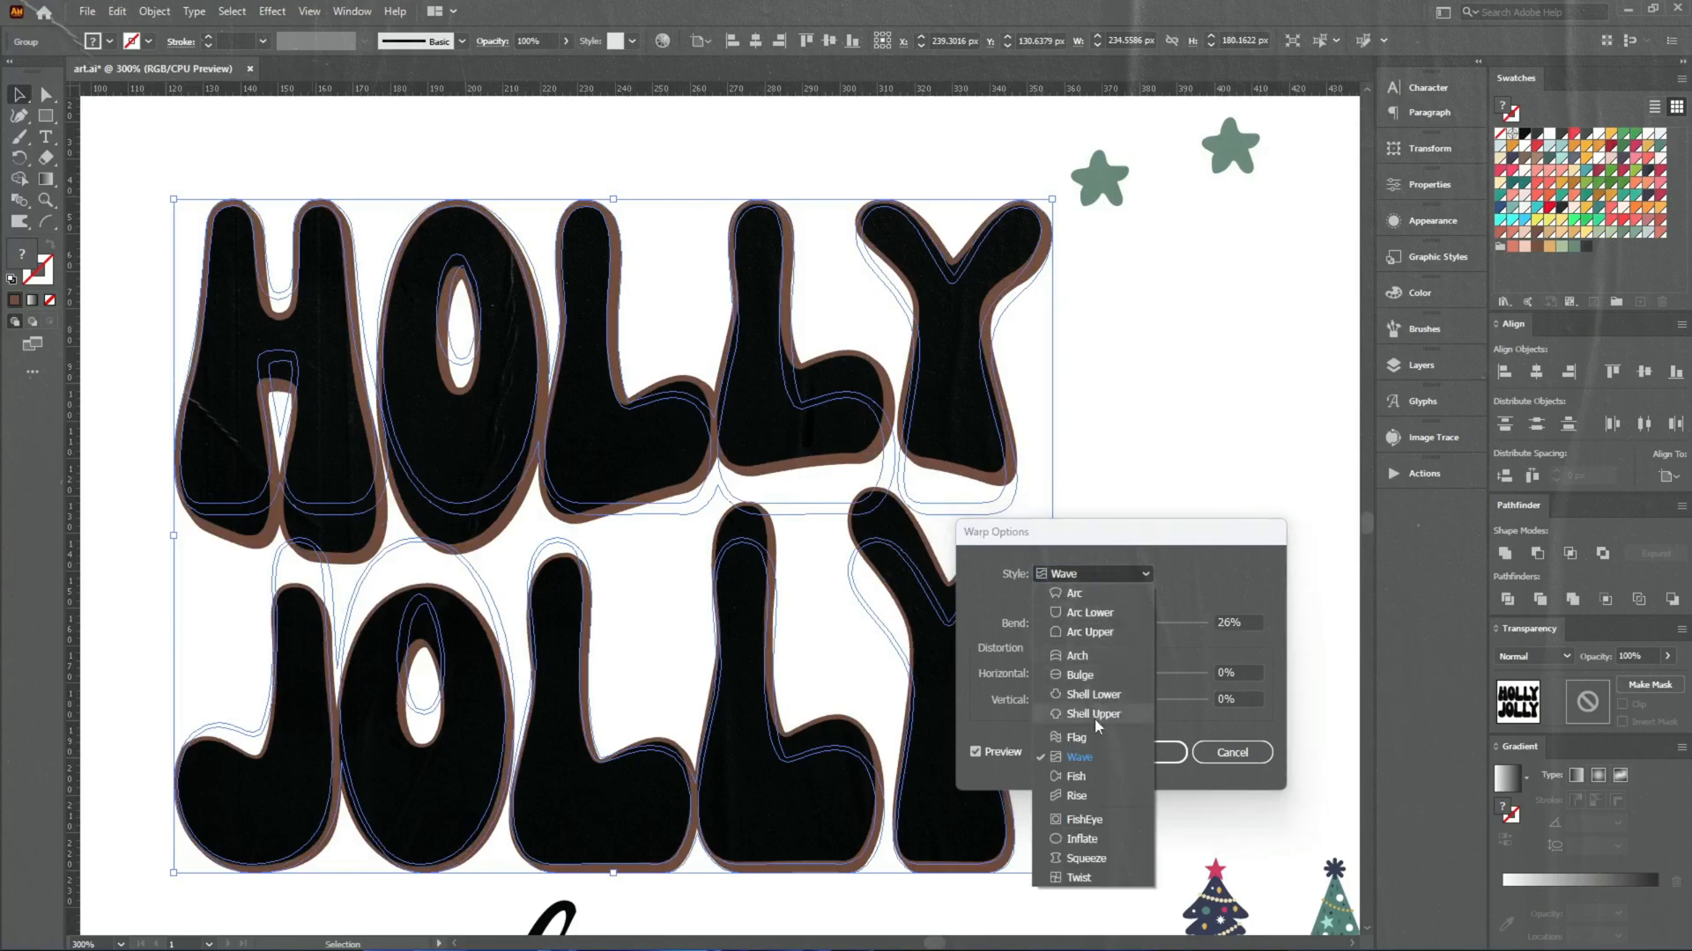
click(1077, 737)
click(1134, 623)
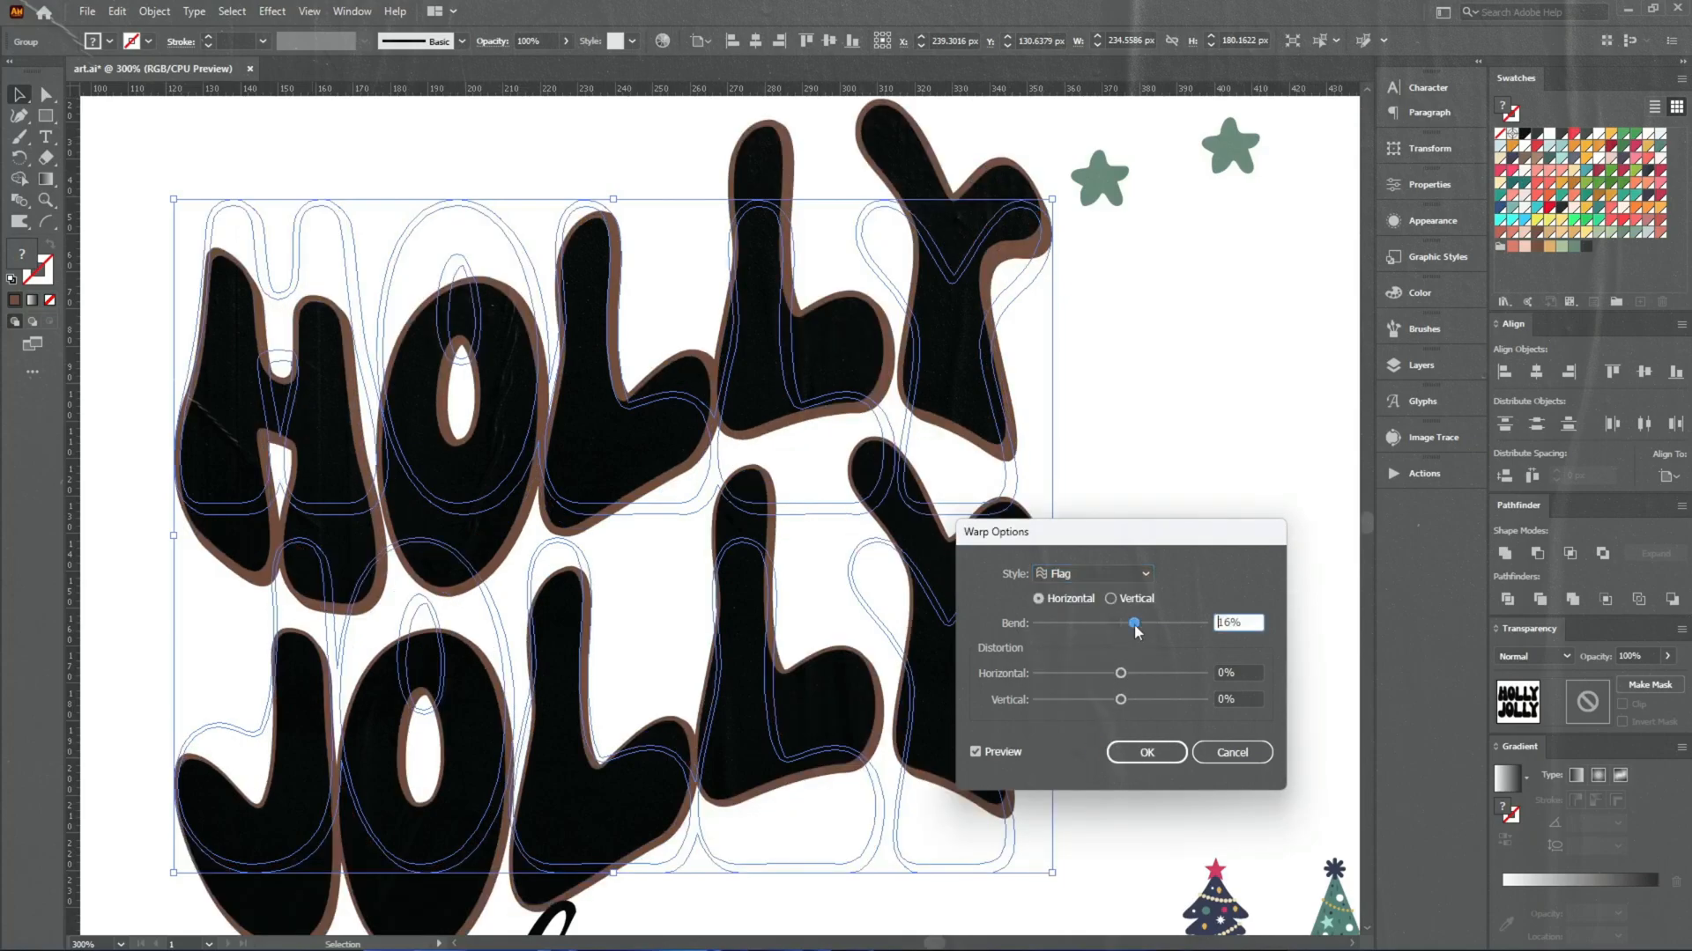
scroll(1247, 625, down, 15)
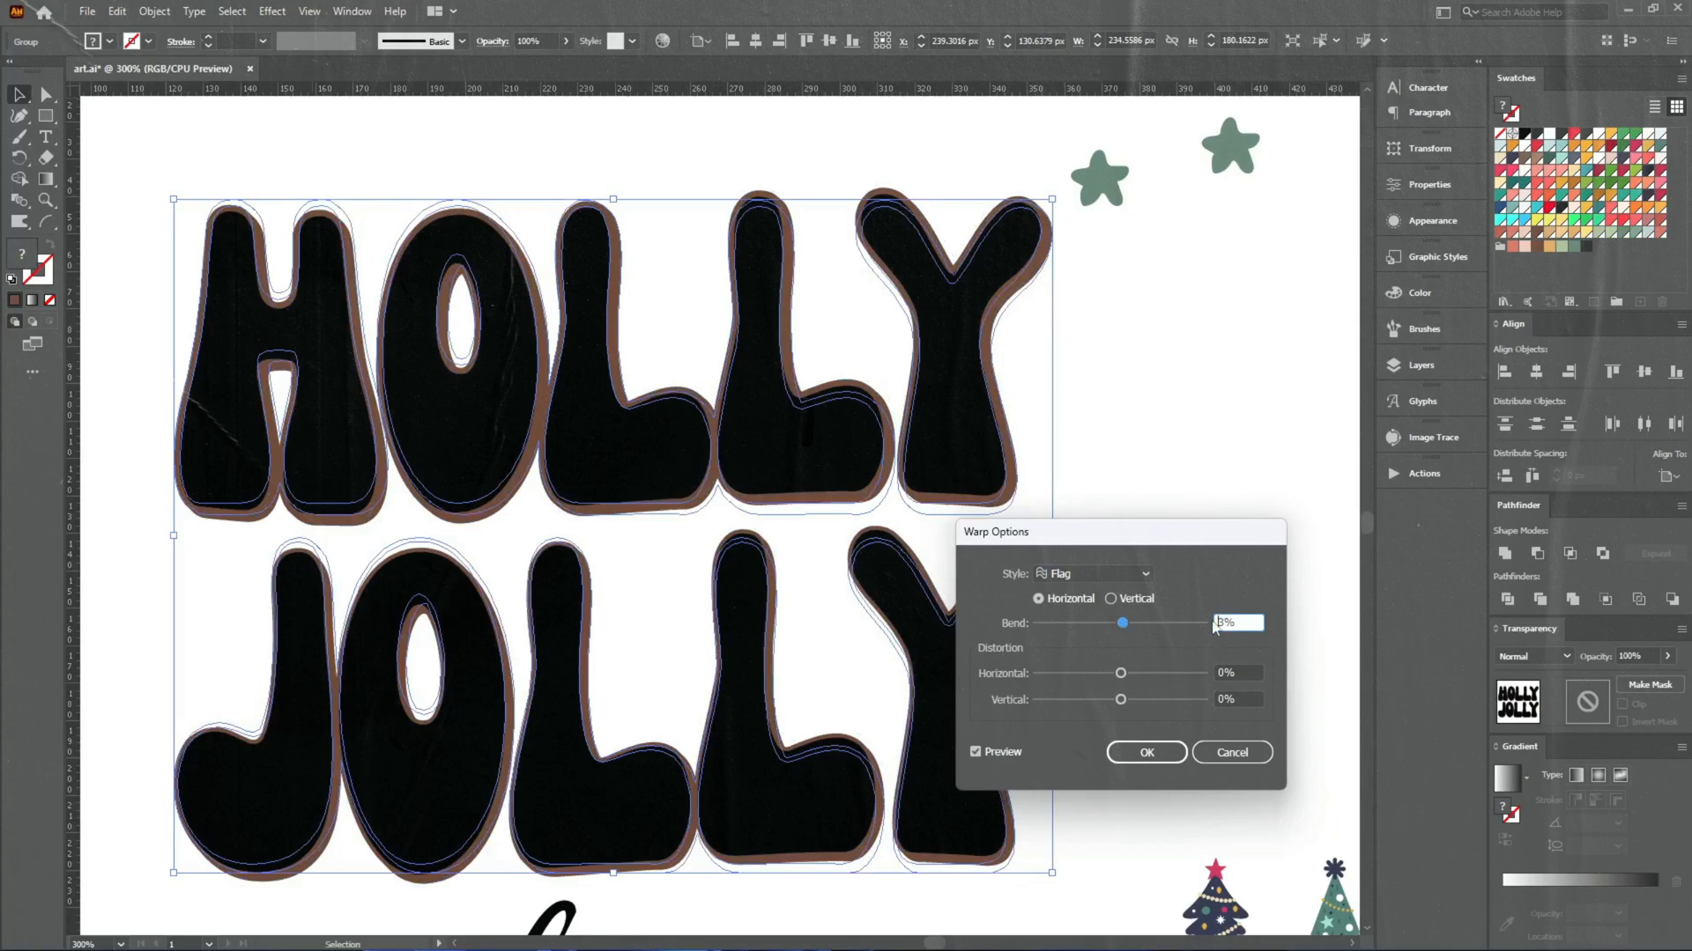
scroll(1217, 623, up, 10)
click(1233, 754)
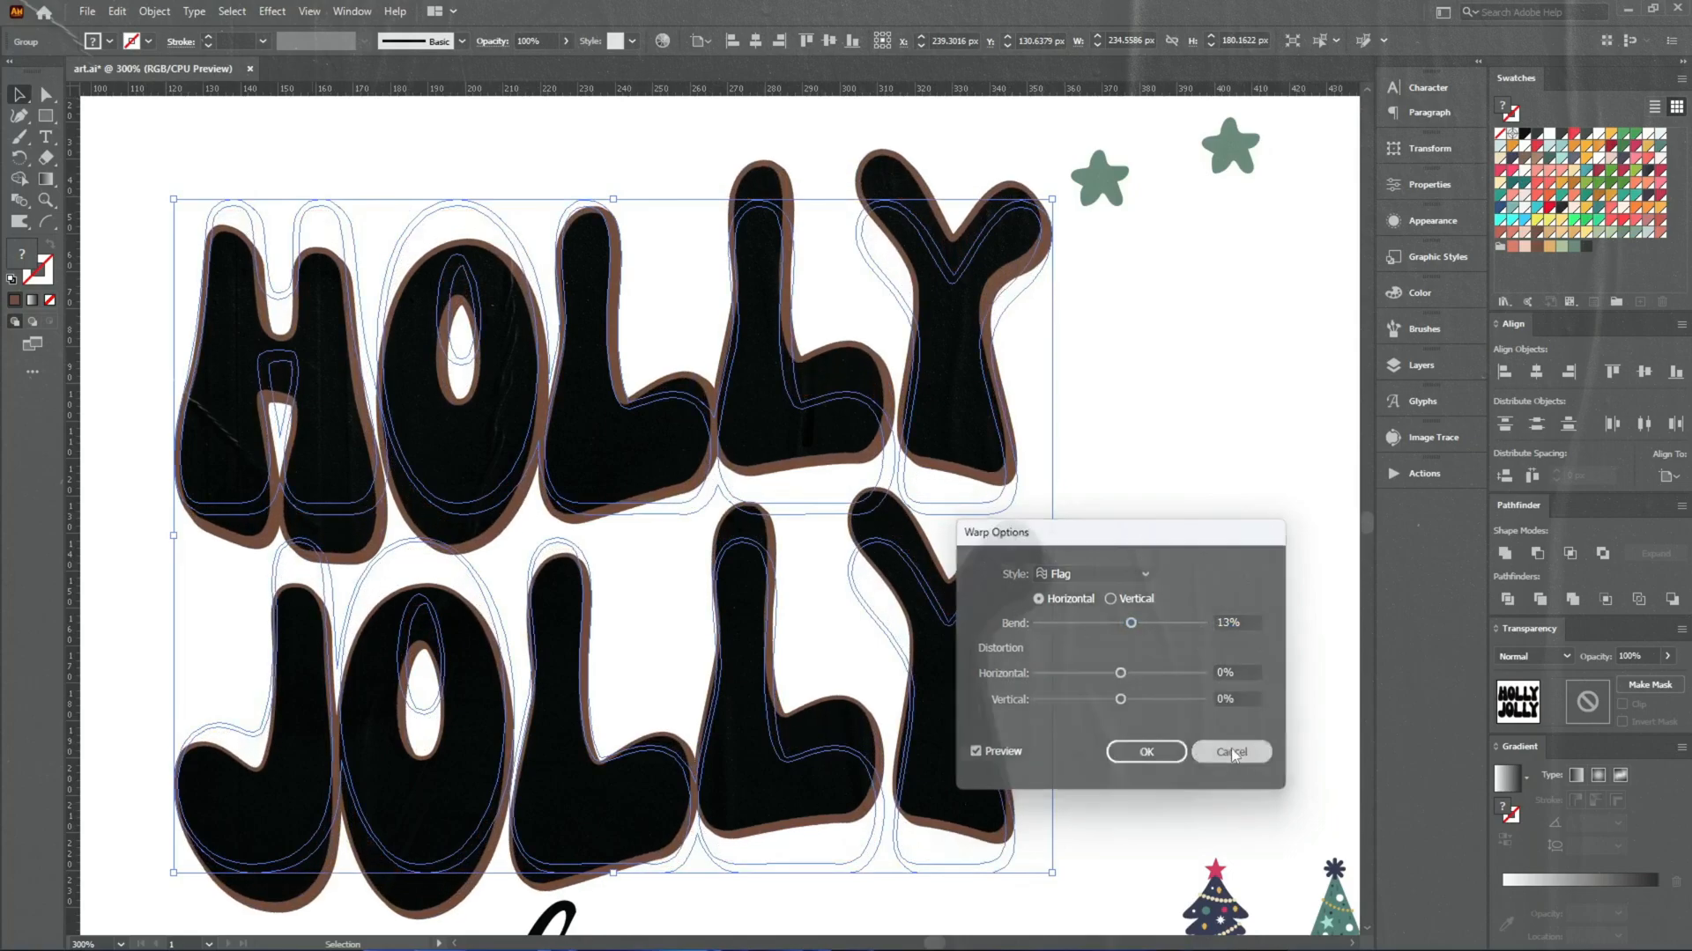
click(1156, 565)
key(ctrl+z)
click(1291, 668)
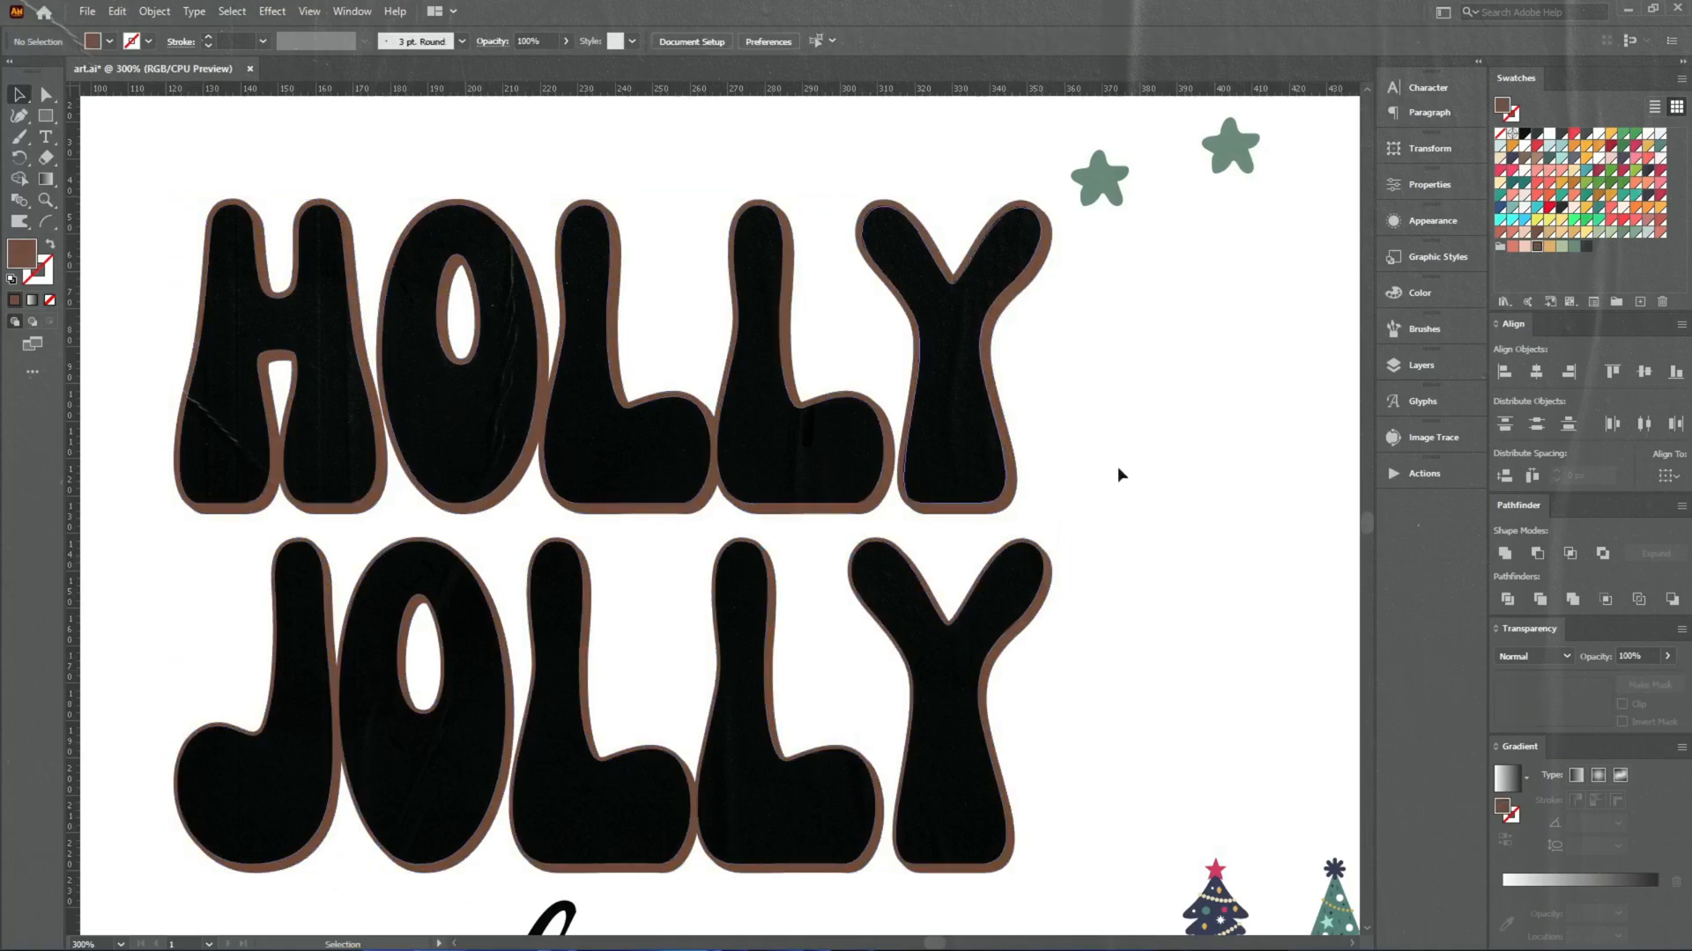
Fill the H of HOLLY with the light green swatch and its O with the light pink swatch
click(1560, 248)
key(i)
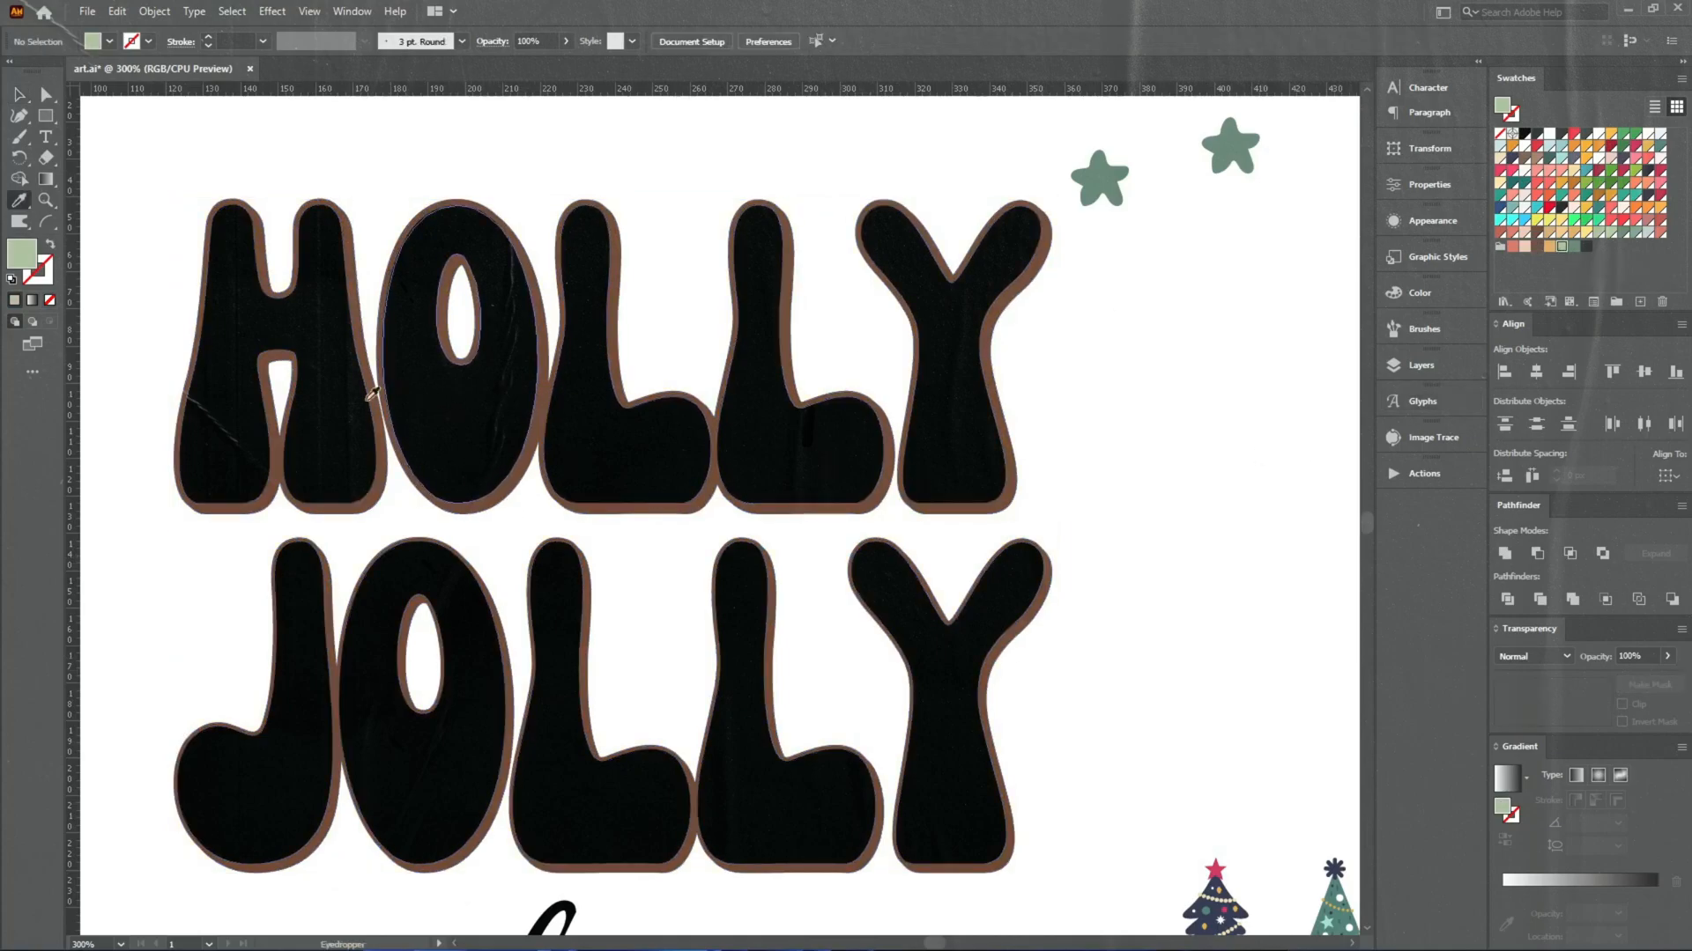
alt+click(321, 397)
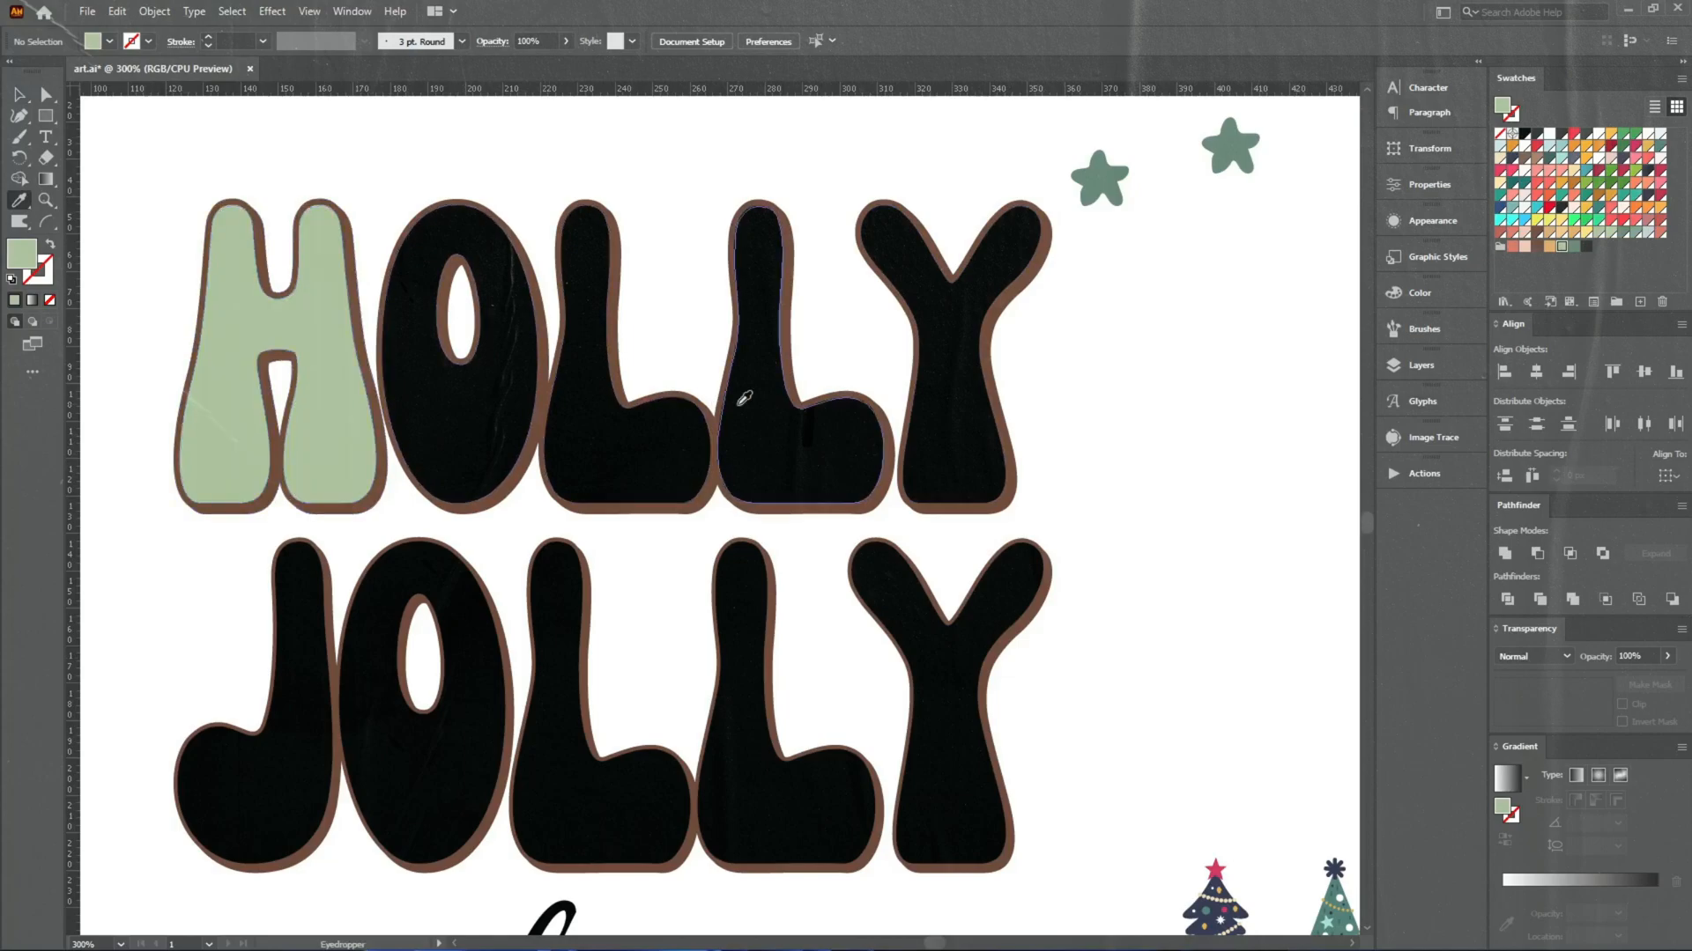
click(1524, 247)
alt+click(463, 392)
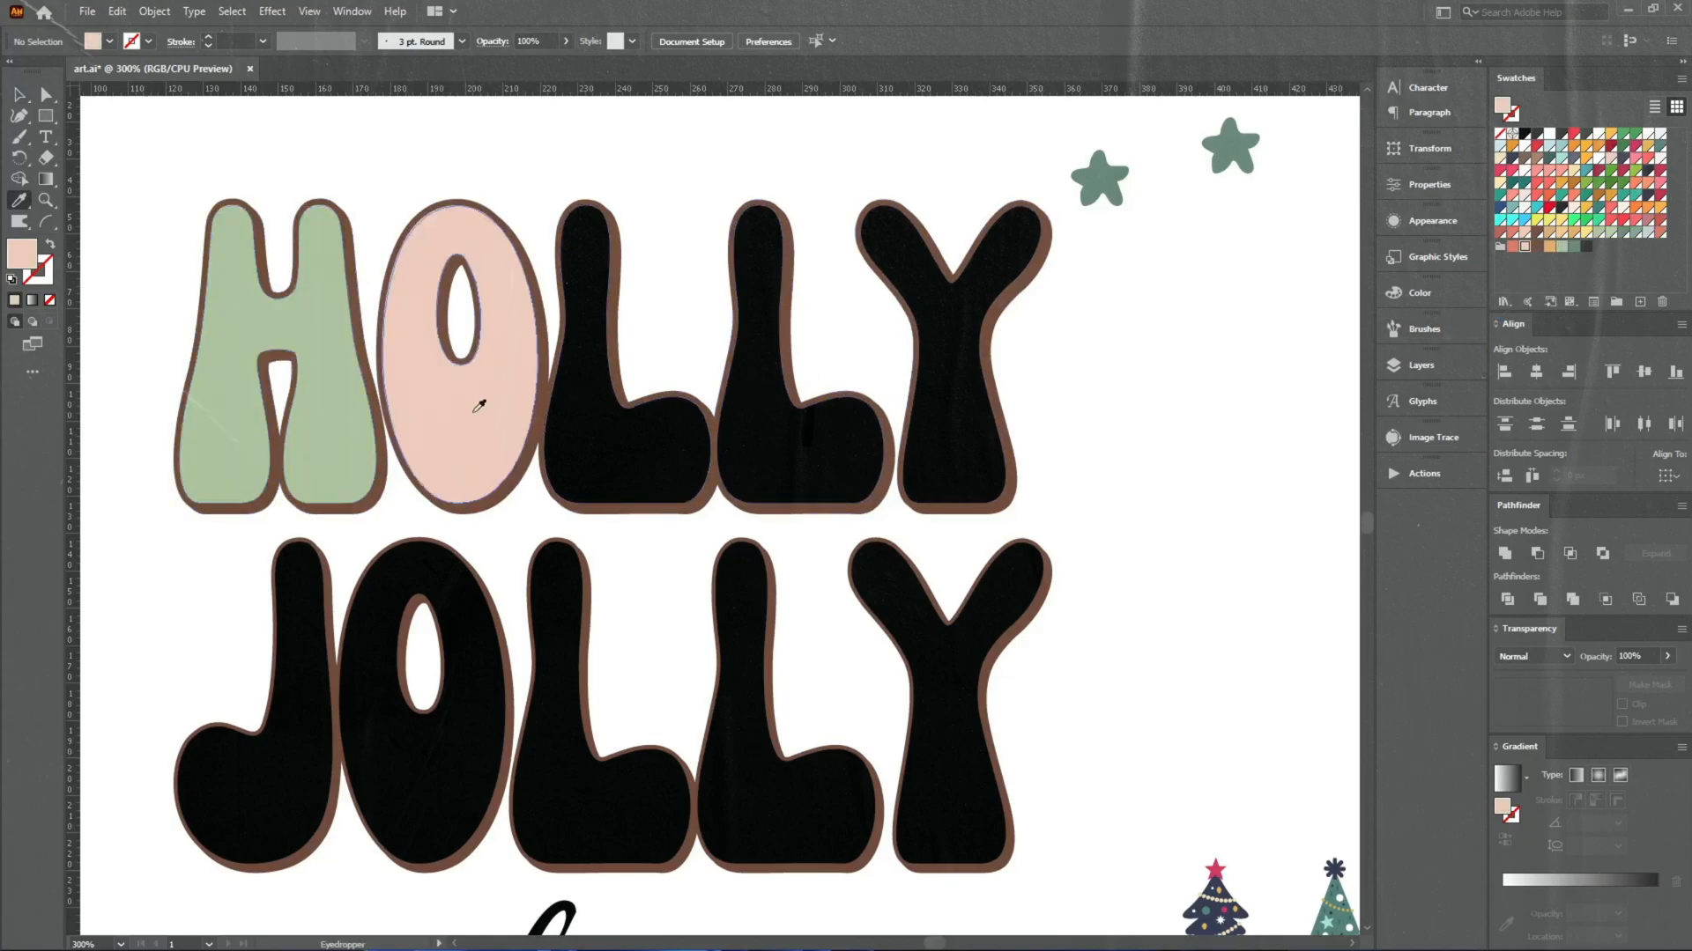
Fill the first L of HOLLY with the coral red swatch and the second L with the dark teal green swatch
click(1513, 246)
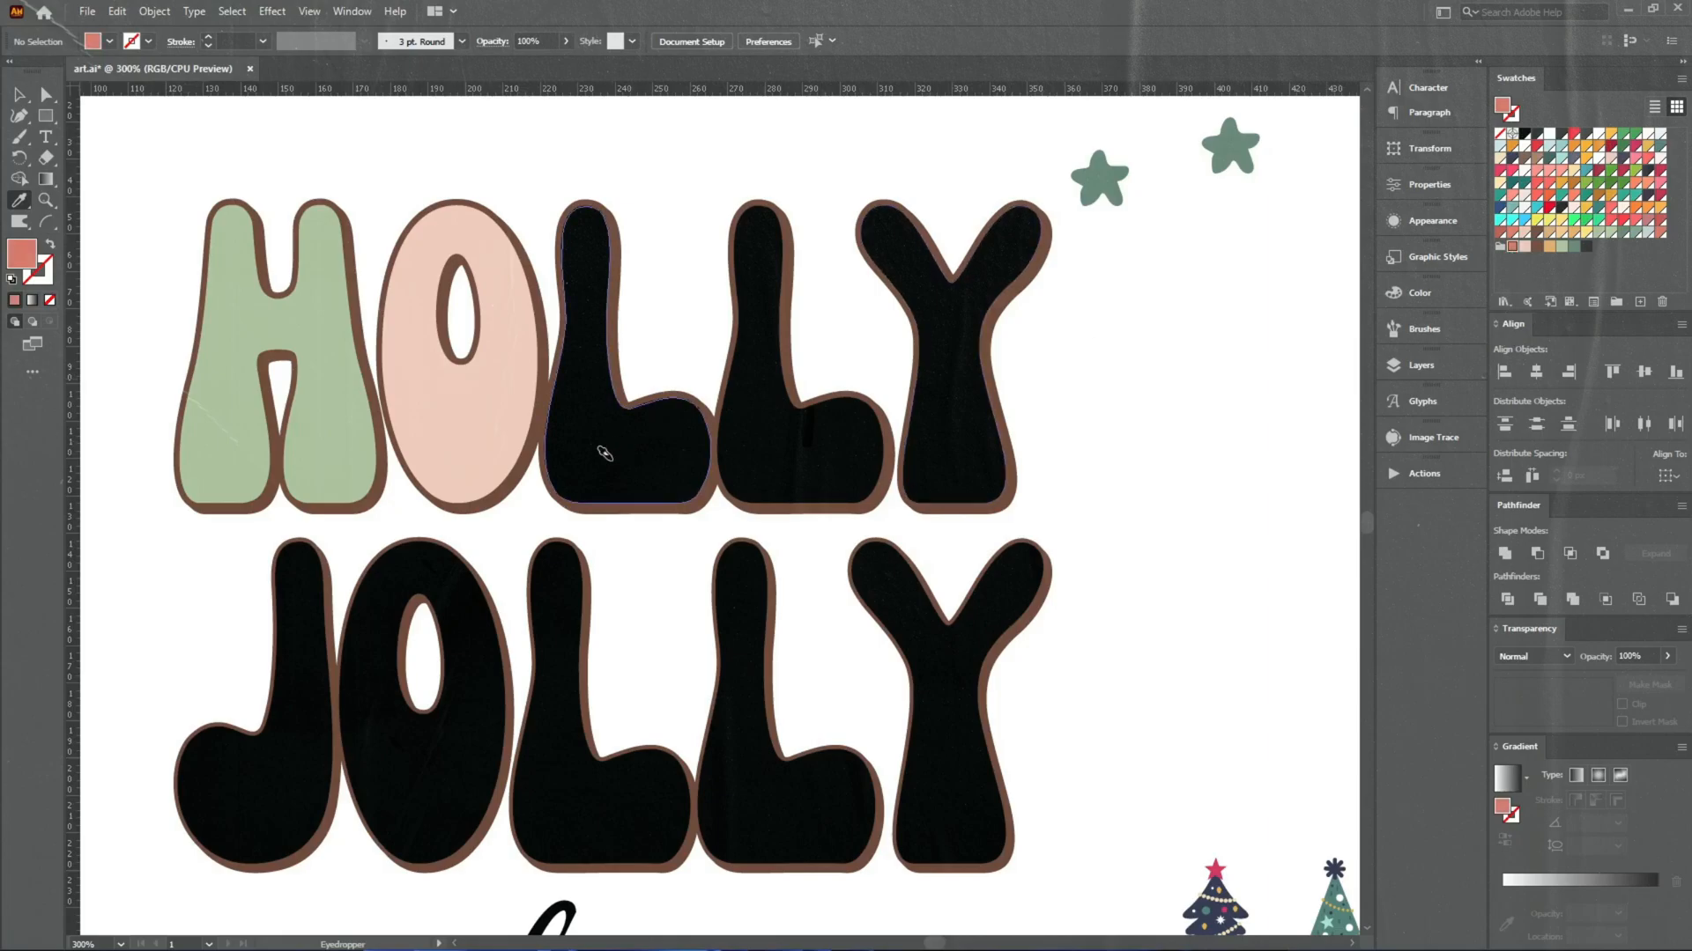
alt+click(617, 448)
click(1574, 246)
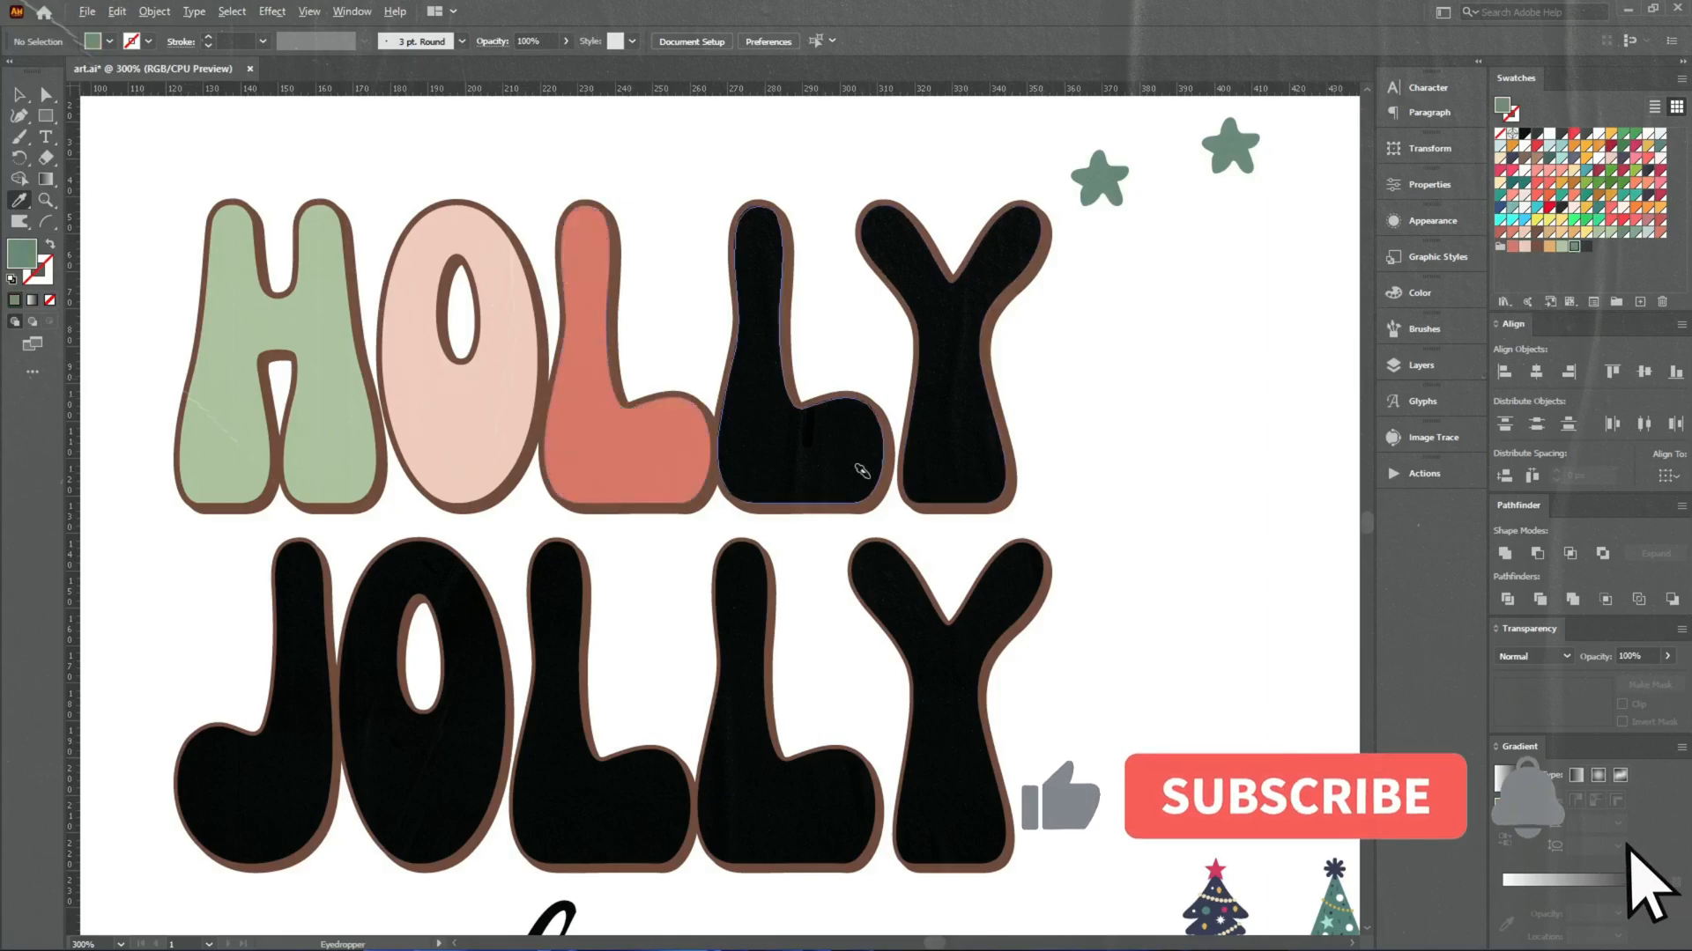
alt+click(859, 458)
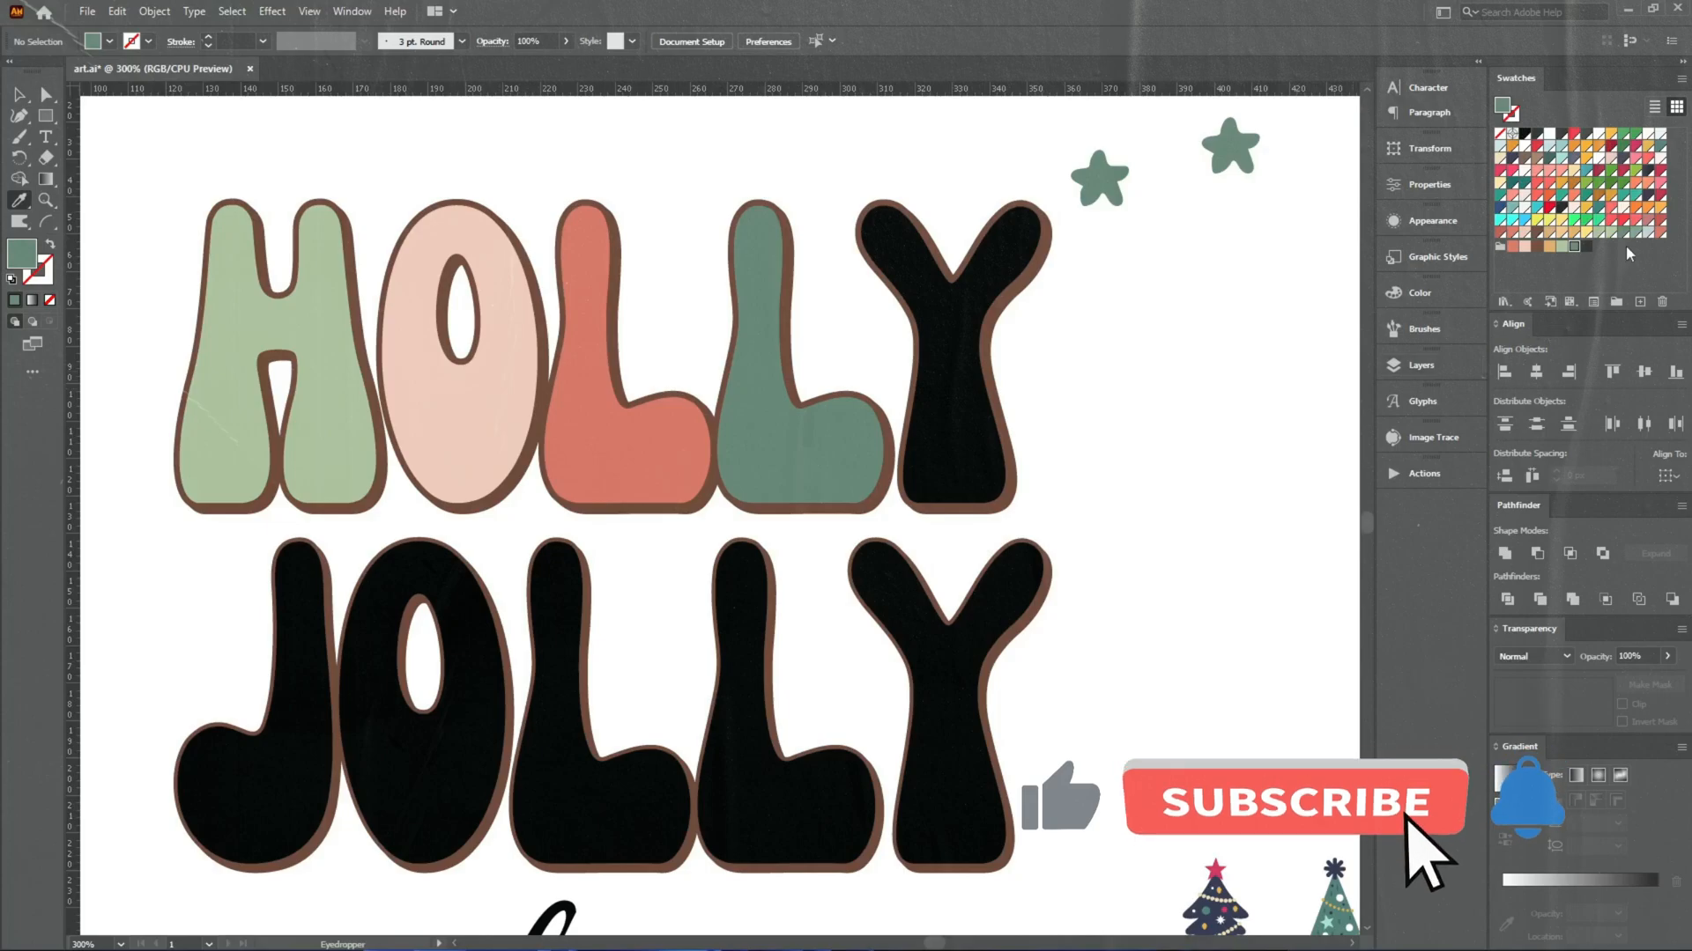
Try a bright pink-red on the Y of HOLLY and fill it with the golden orange swatch instead
click(1635, 219)
alt+click(980, 369)
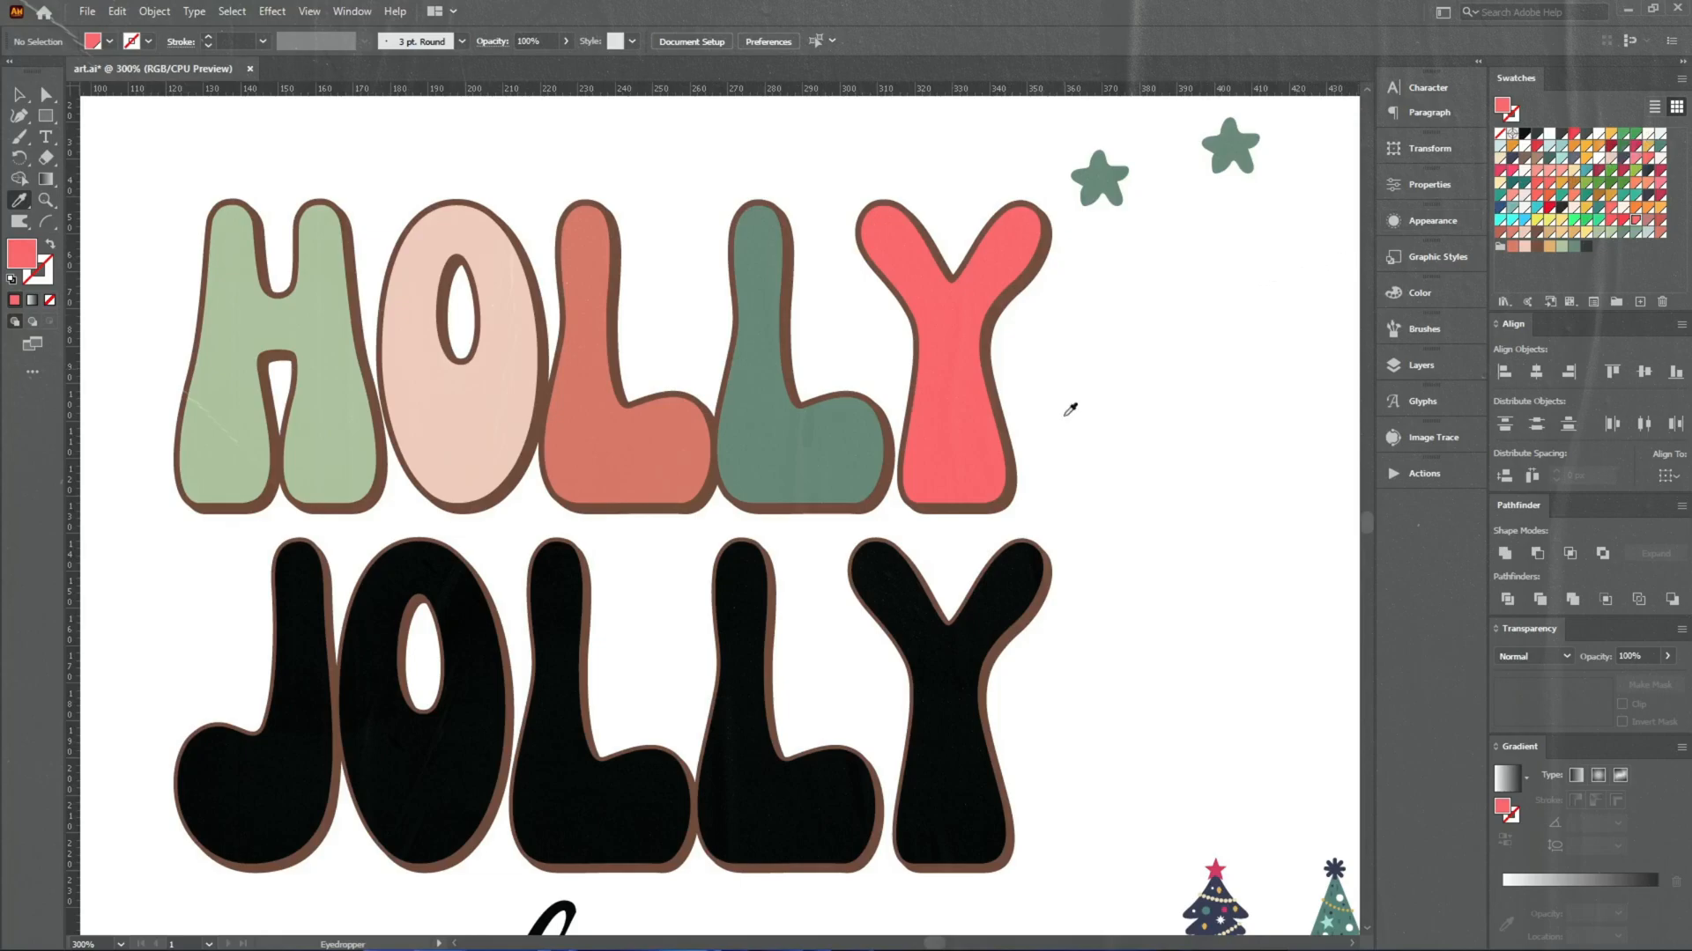
click(1549, 247)
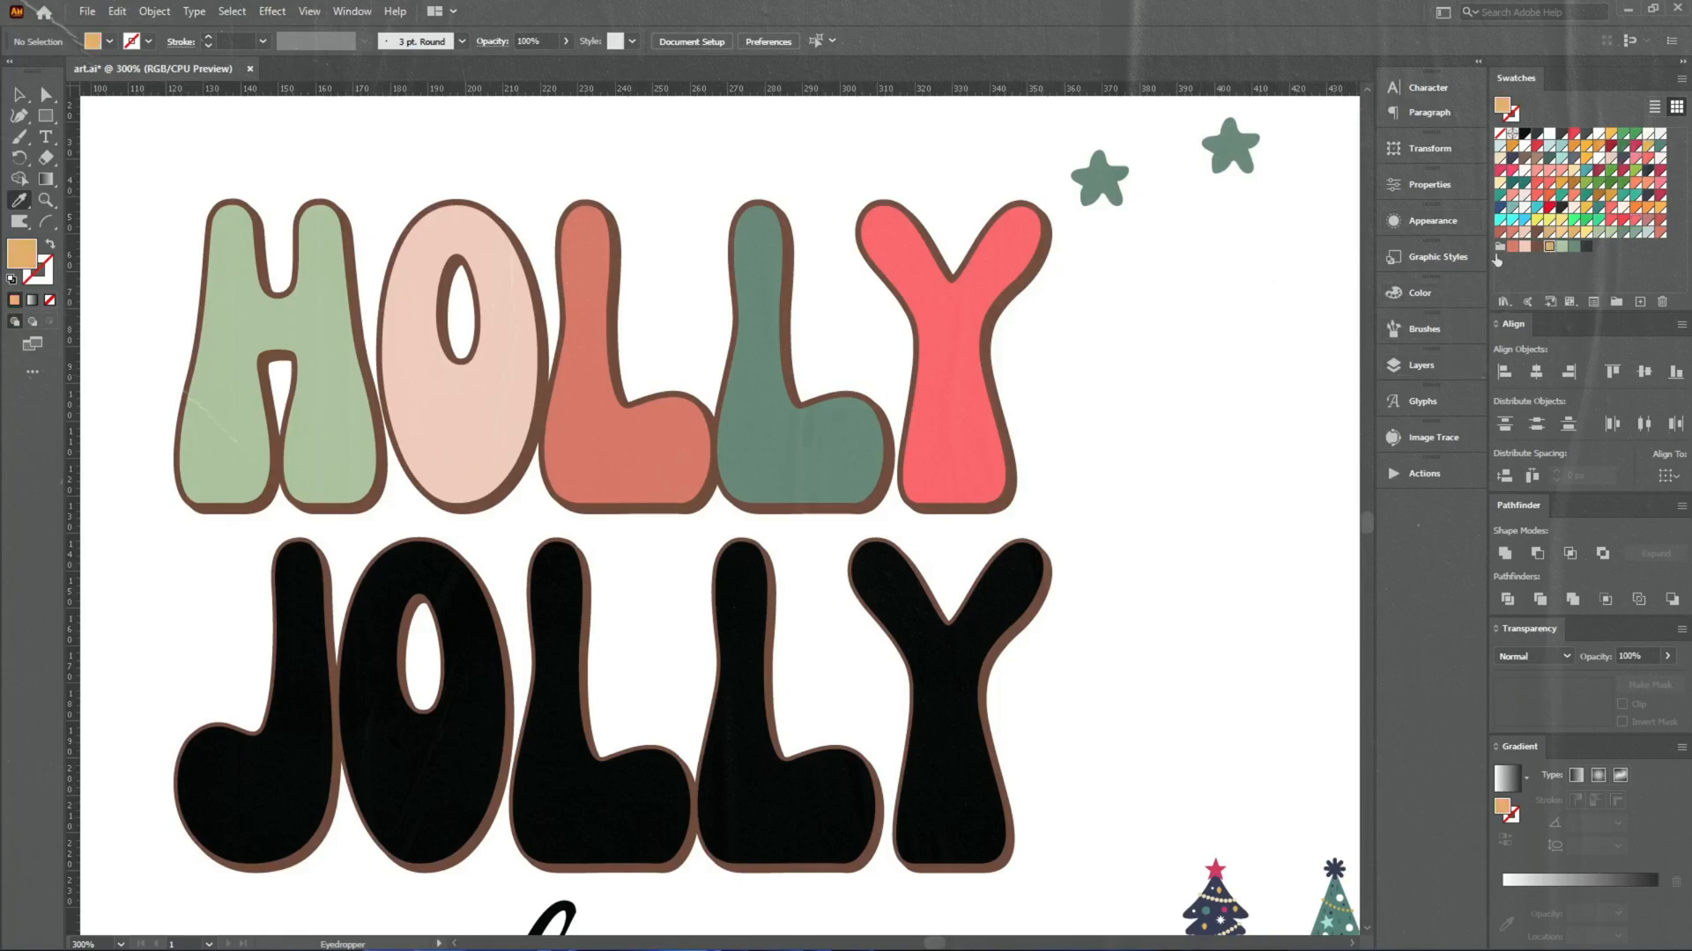
alt+click(989, 388)
Fill the J of JOLLY with the light pink sampled from the O of HOLLY
scroll(1124, 370, down, 3)
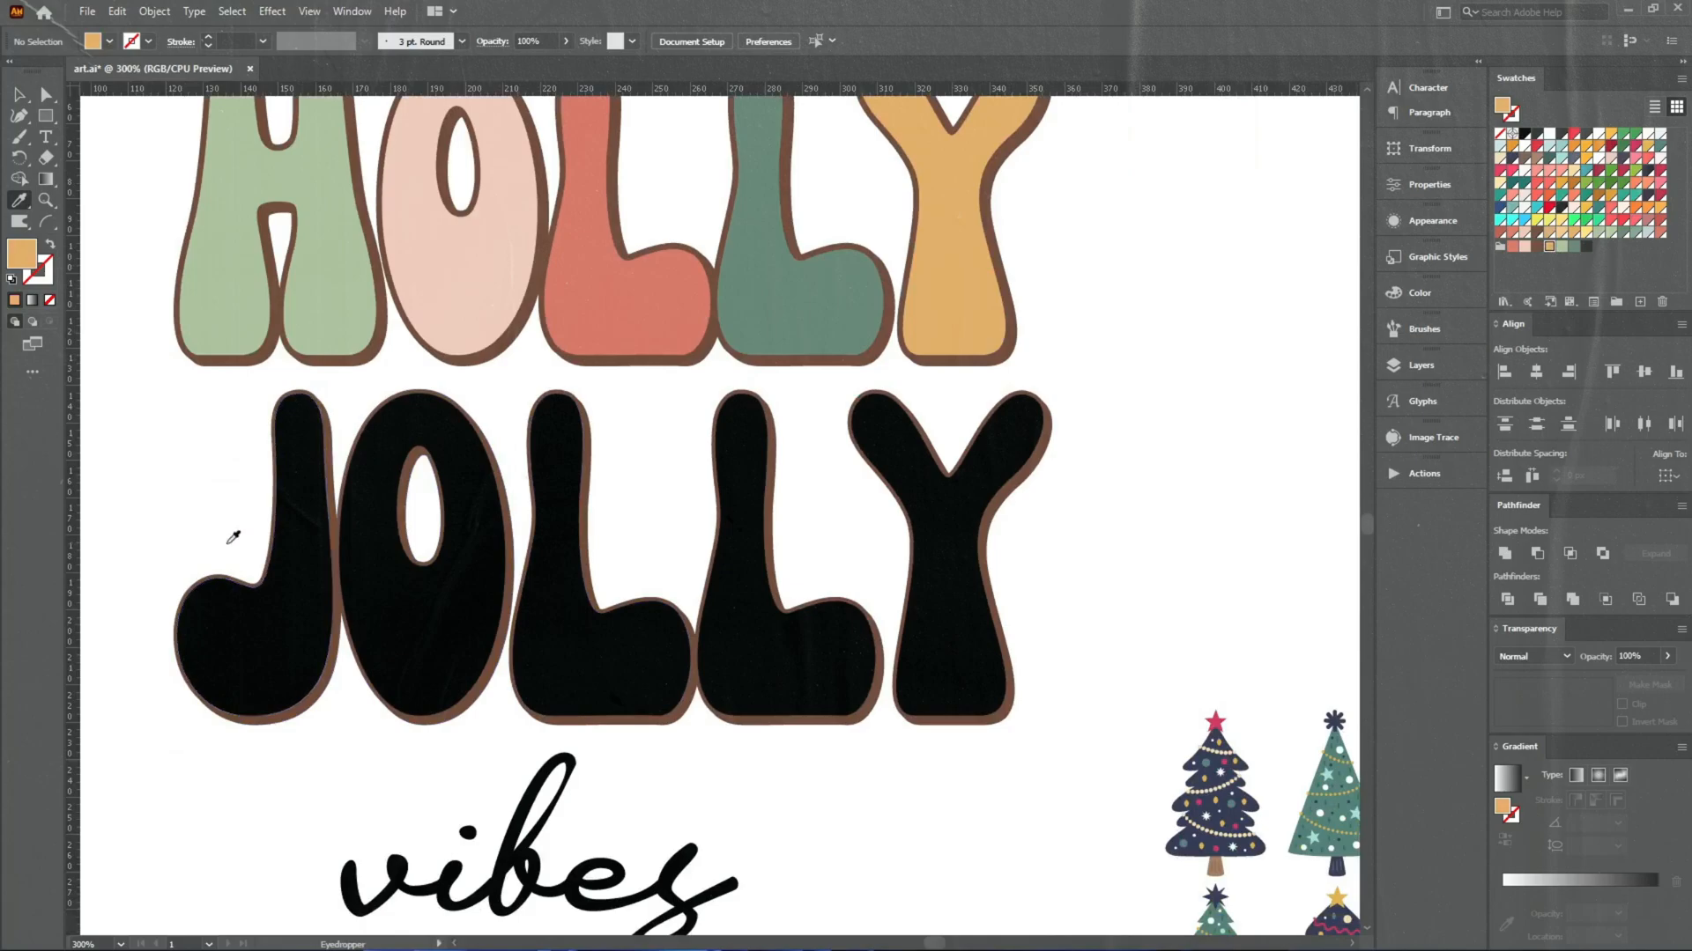
scroll(234, 535, up, 3)
click(462, 414)
alt+click(272, 643)
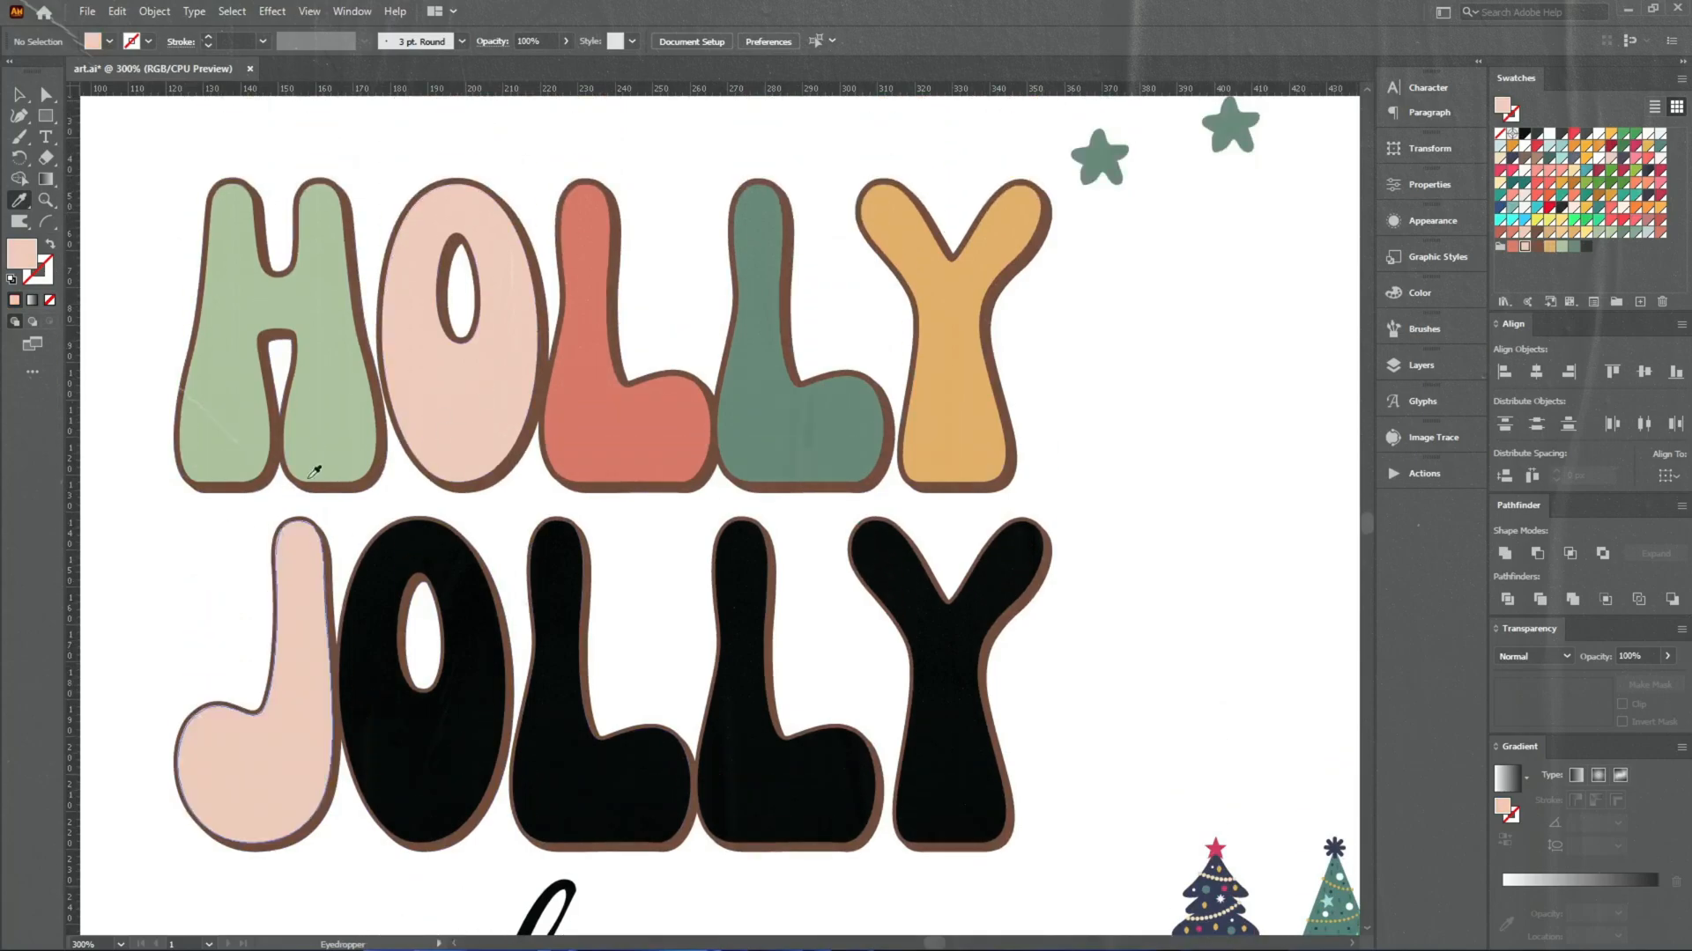
Fill the O of JOLLY with HOLLY's coral red and the first L of JOLLY with HOLLY's dark teal green
click(585, 455)
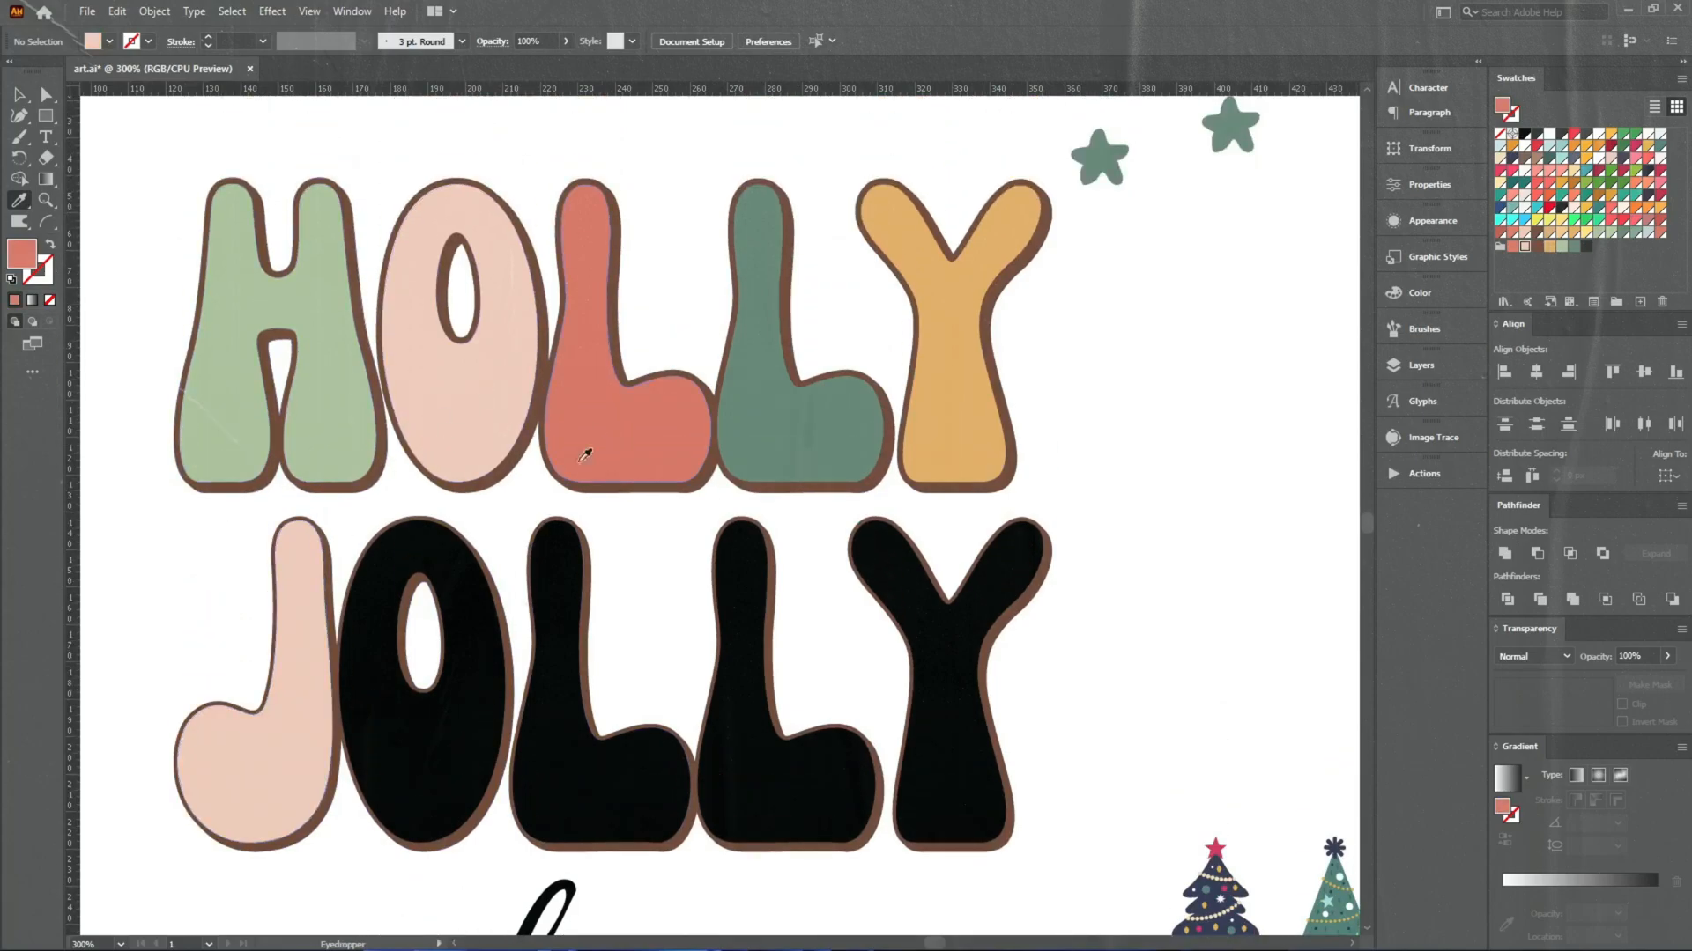
alt+click(447, 706)
click(779, 474)
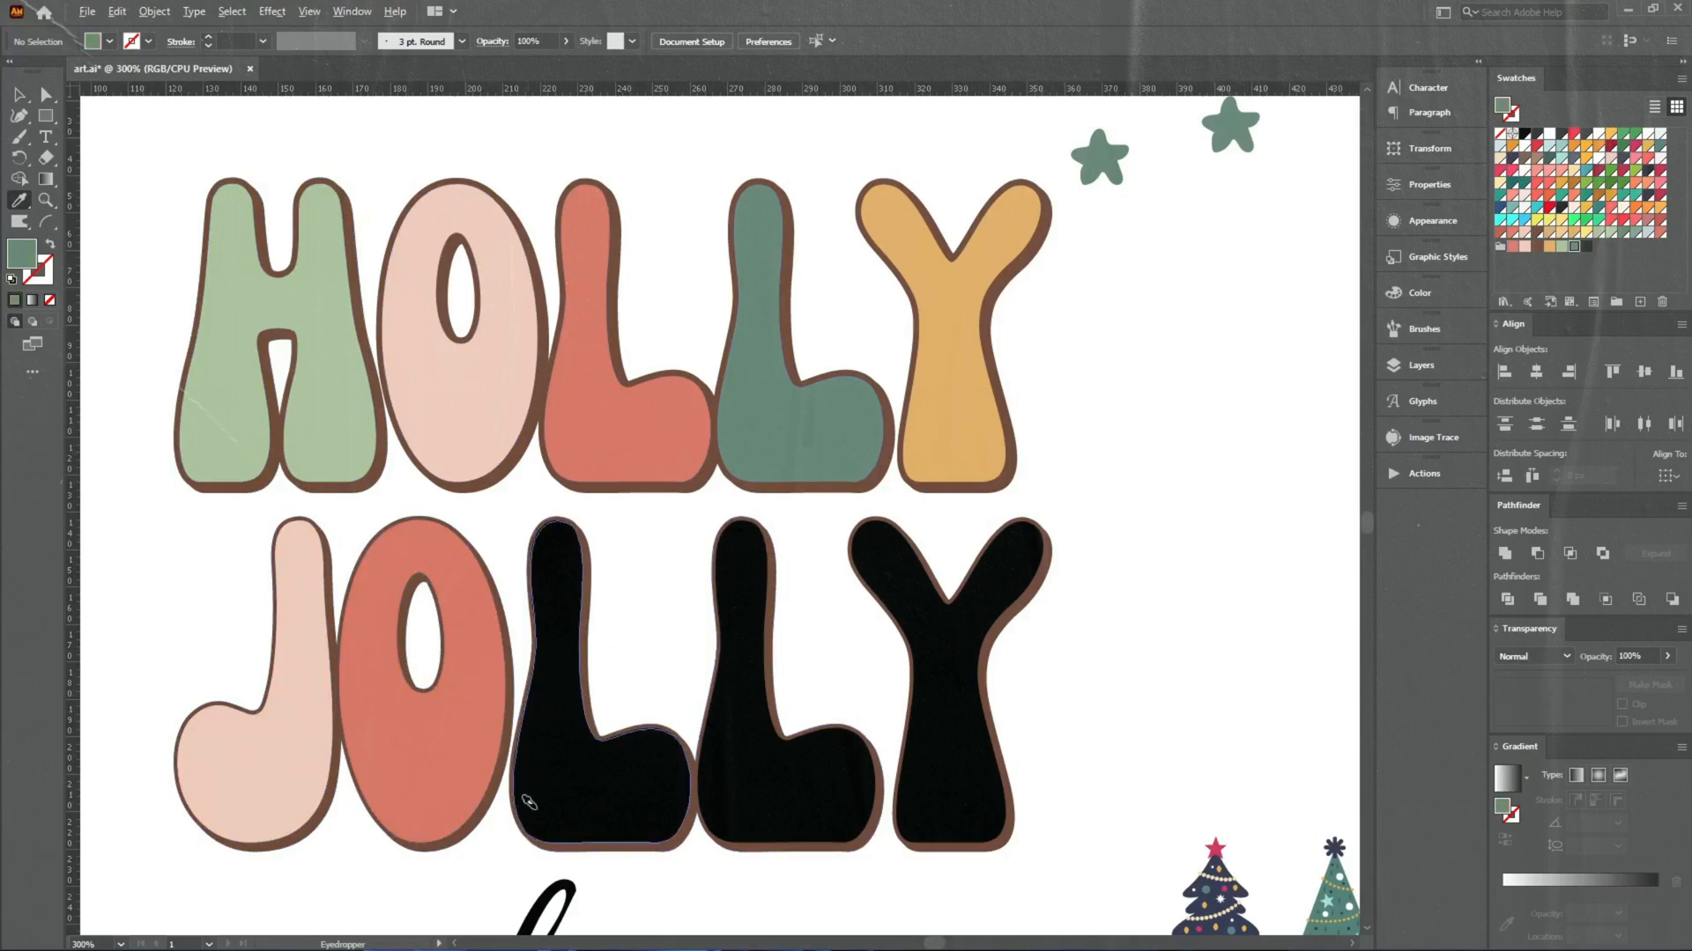
alt+click(550, 789)
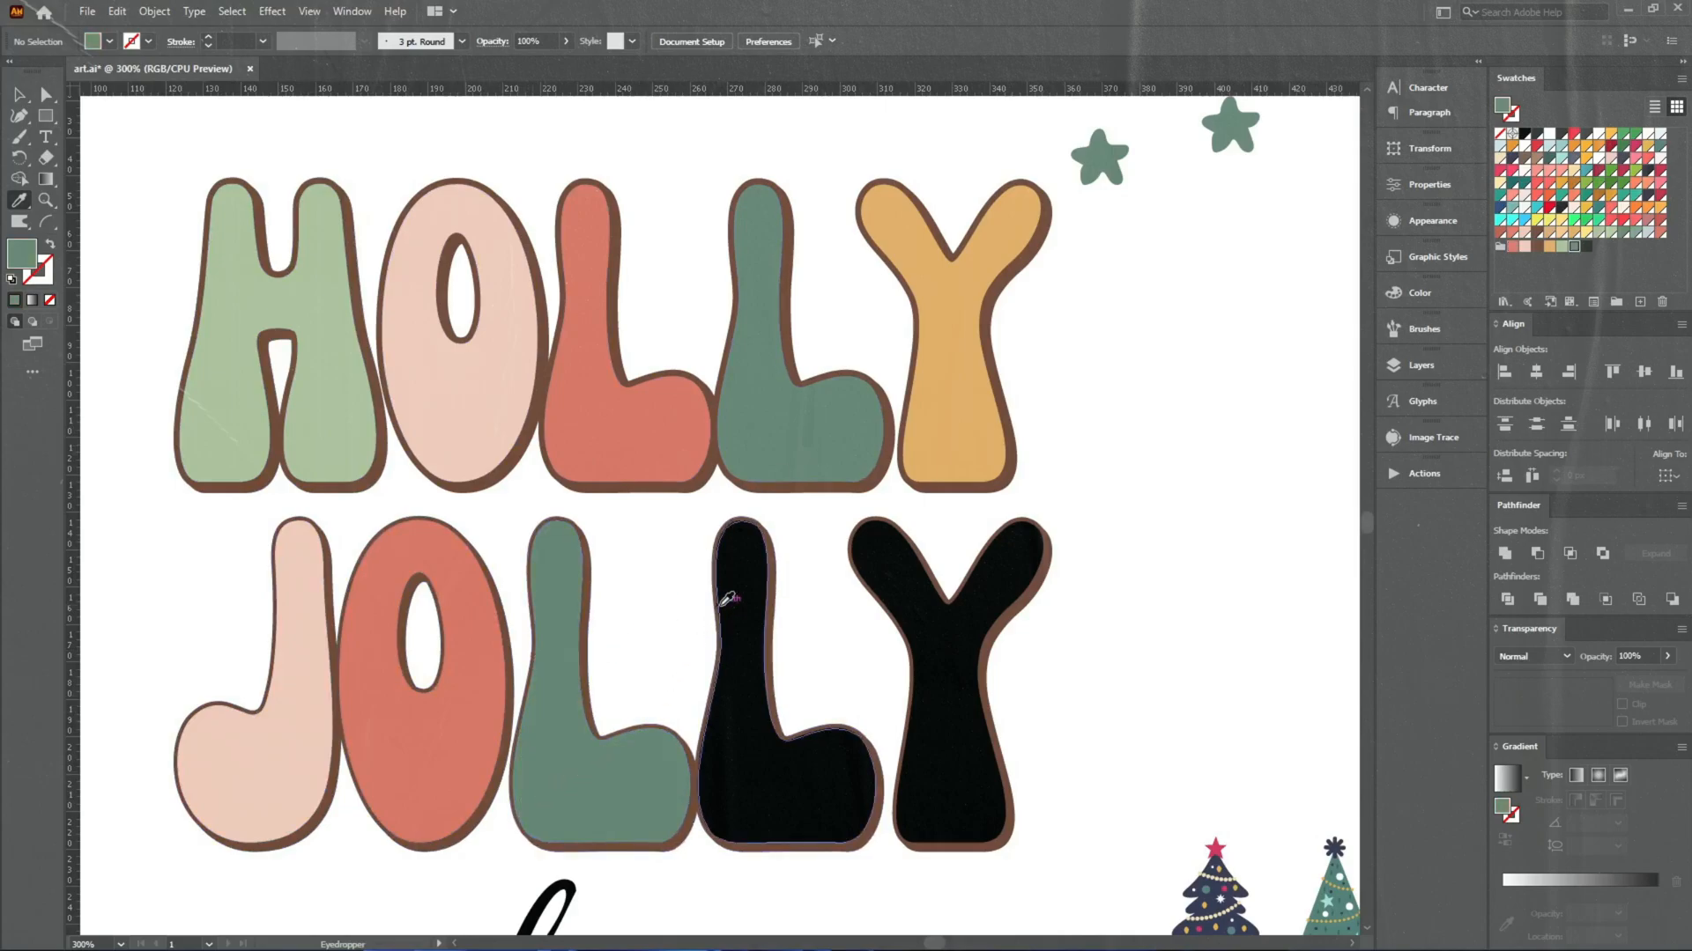
Fill the second L of JOLLY with HOLLY's golden orange and the Y of JOLLY with HOLLY's light green
click(979, 423)
alt+click(753, 793)
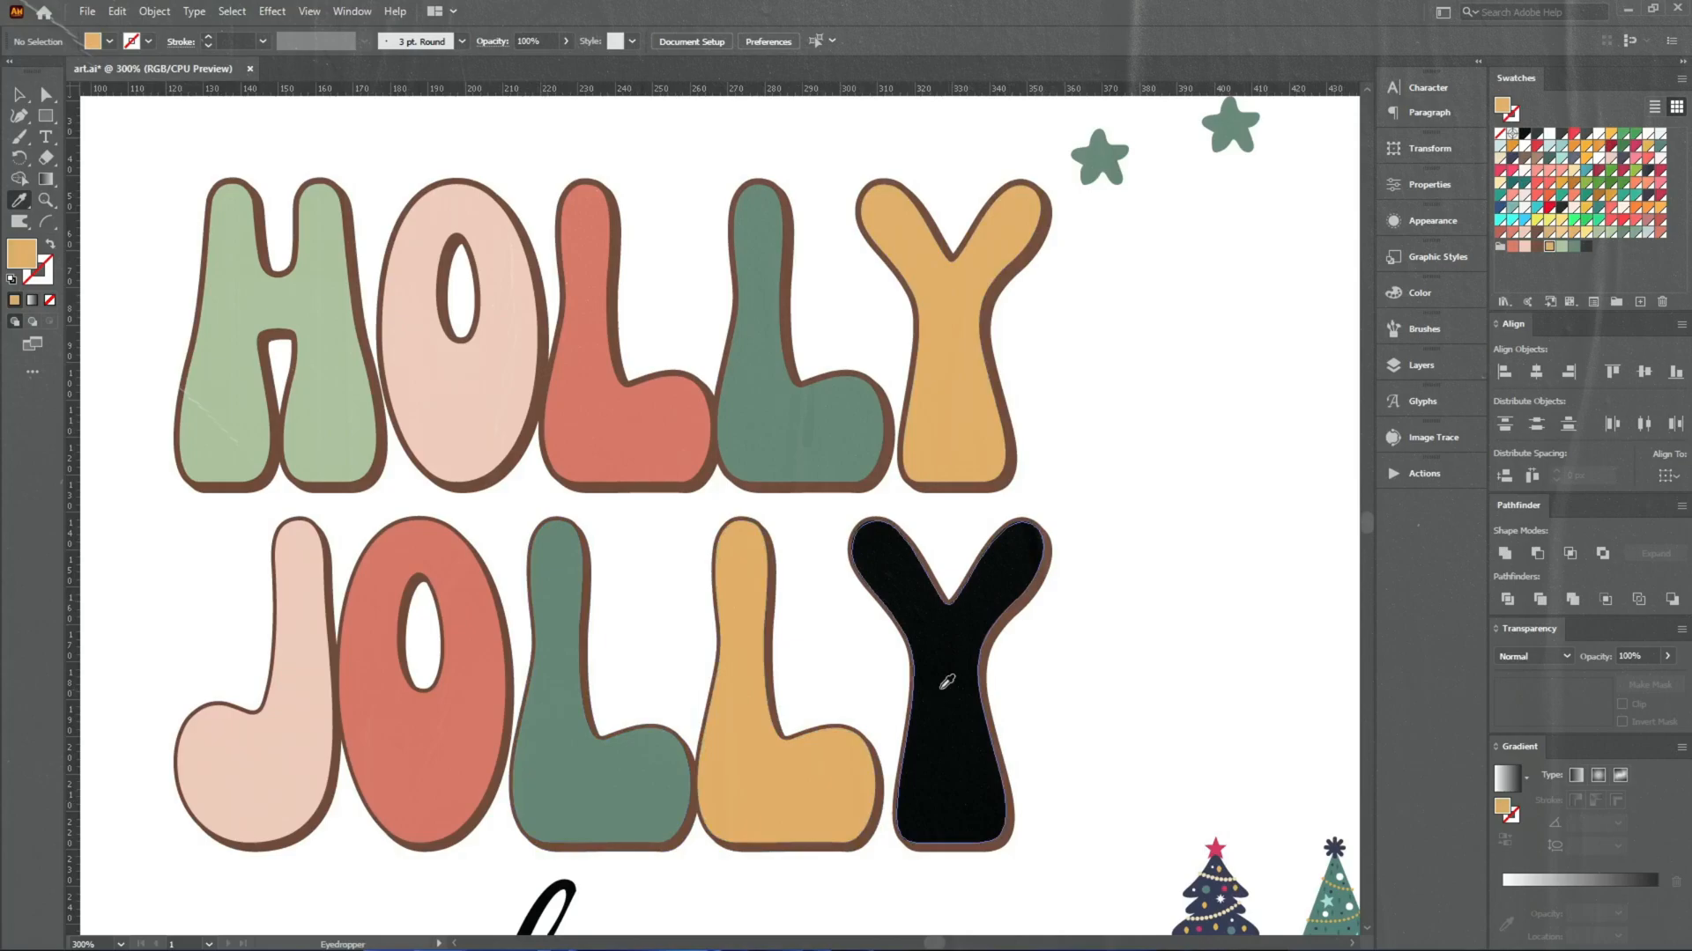
click(339, 445)
alt+click(965, 685)
key(v)
Unite the letter shapes of the script word vibes and fill the word with the brown sampled from the JOLLY shadow
scroll(1101, 564, down, 1)
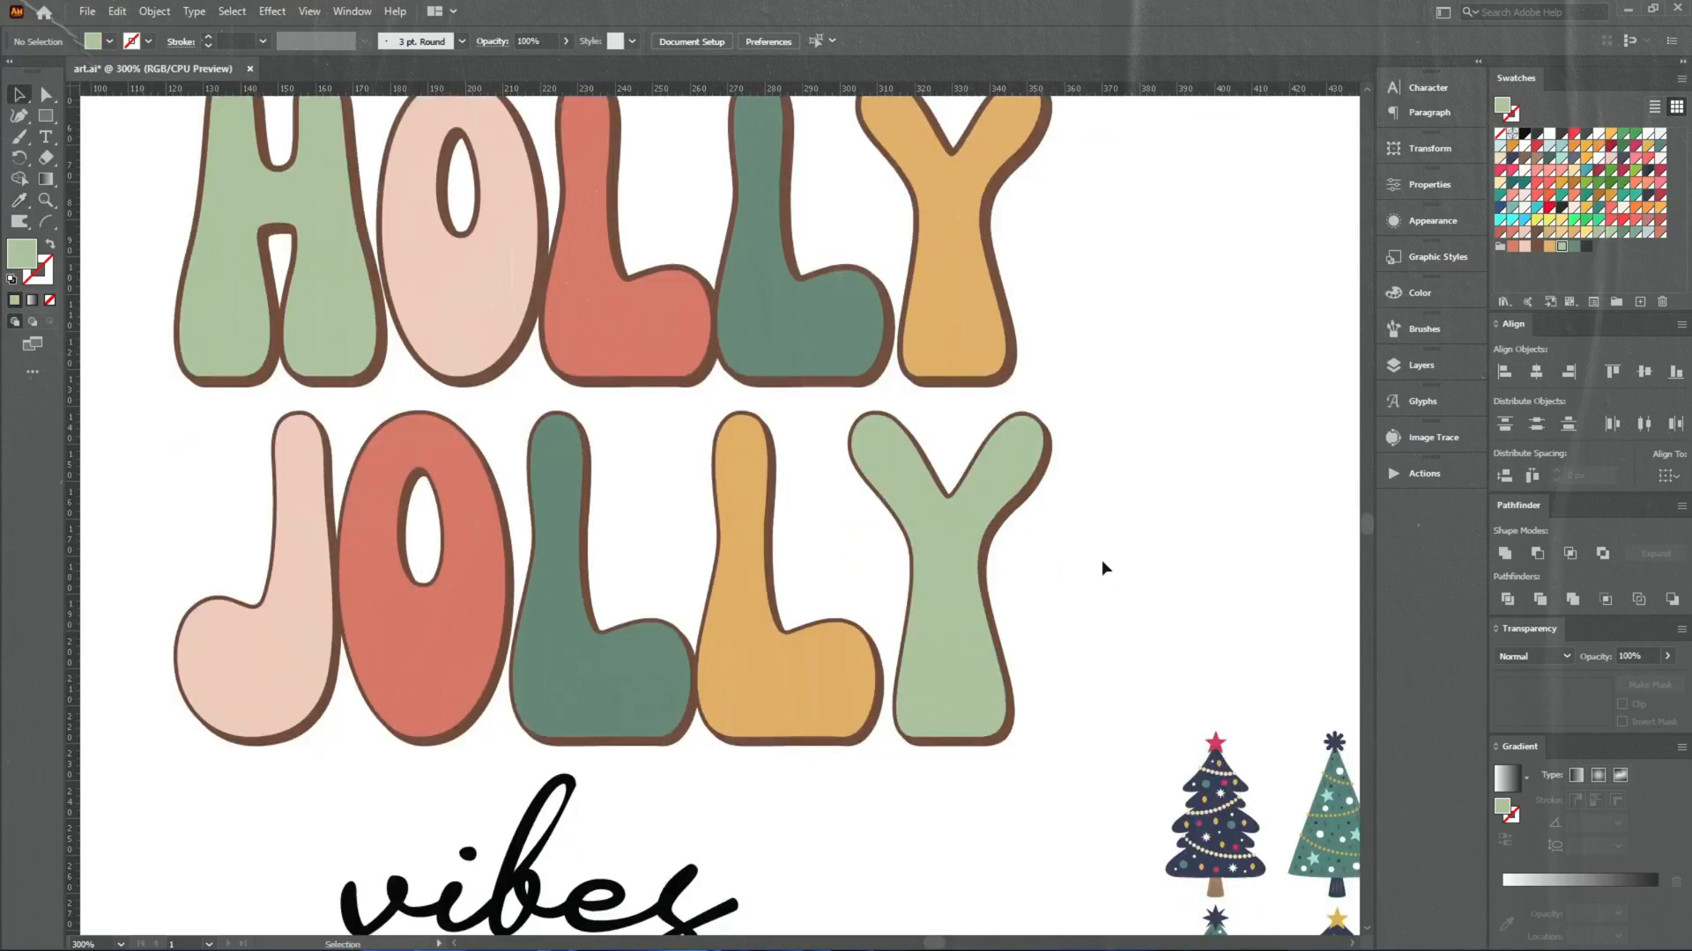
scroll(1101, 559, down, 1)
drag(1092, 582, 1013, 400)
drag(898, 861, 701, 815)
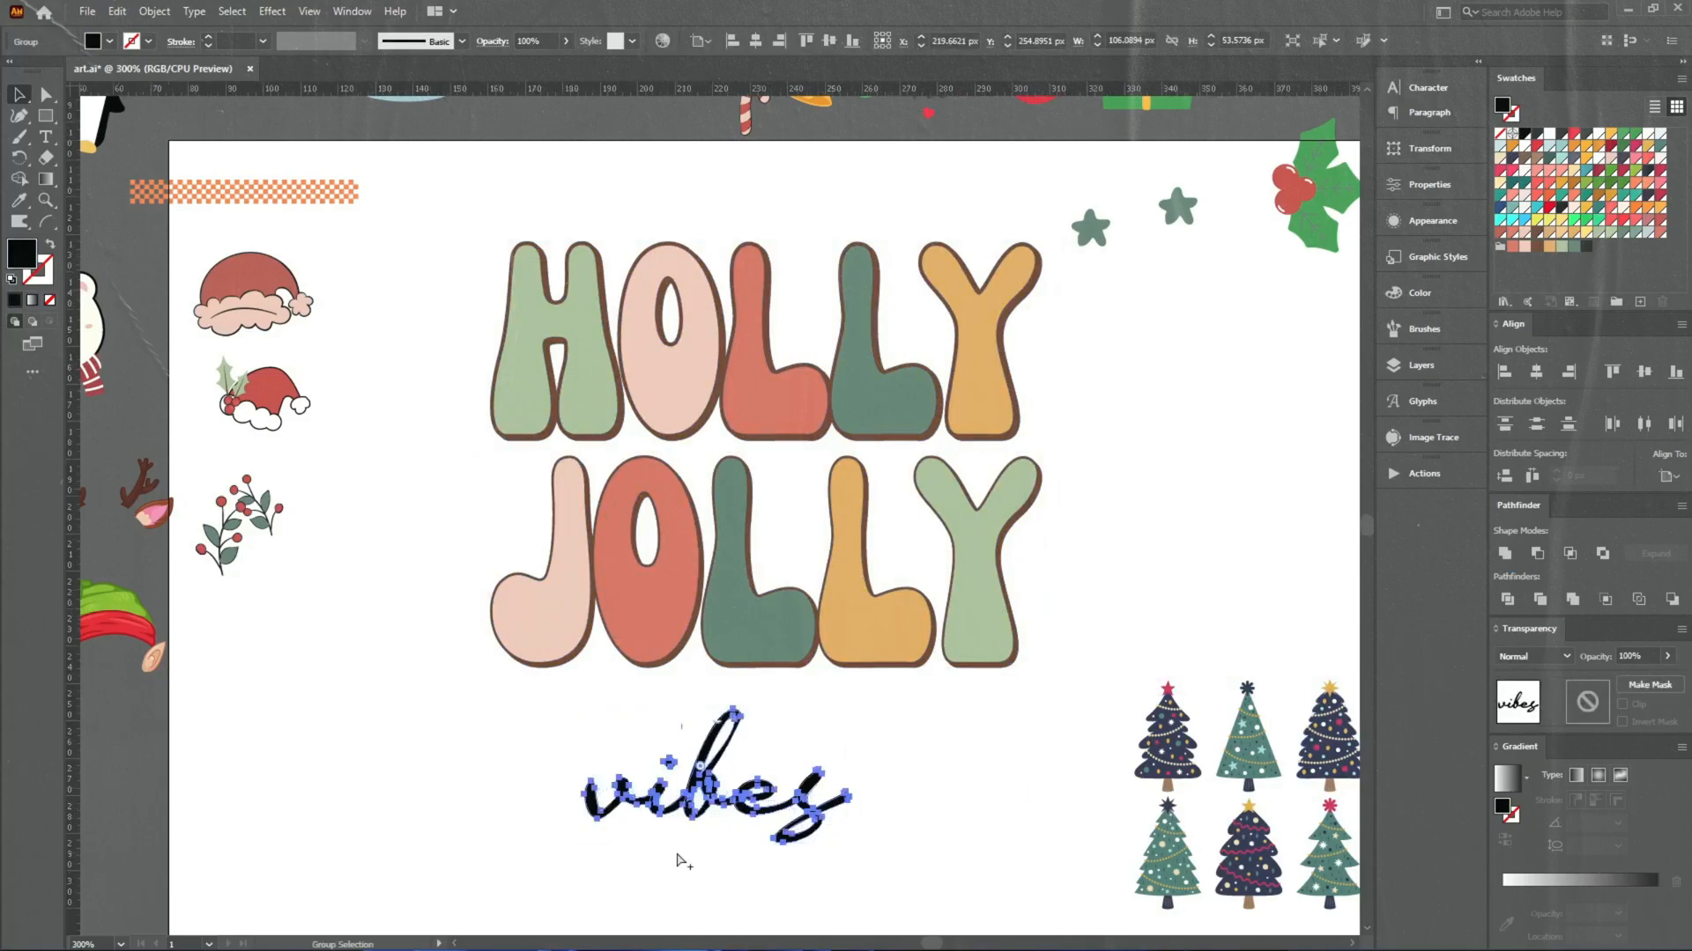
scroll(679, 861, up, 3)
click(1505, 557)
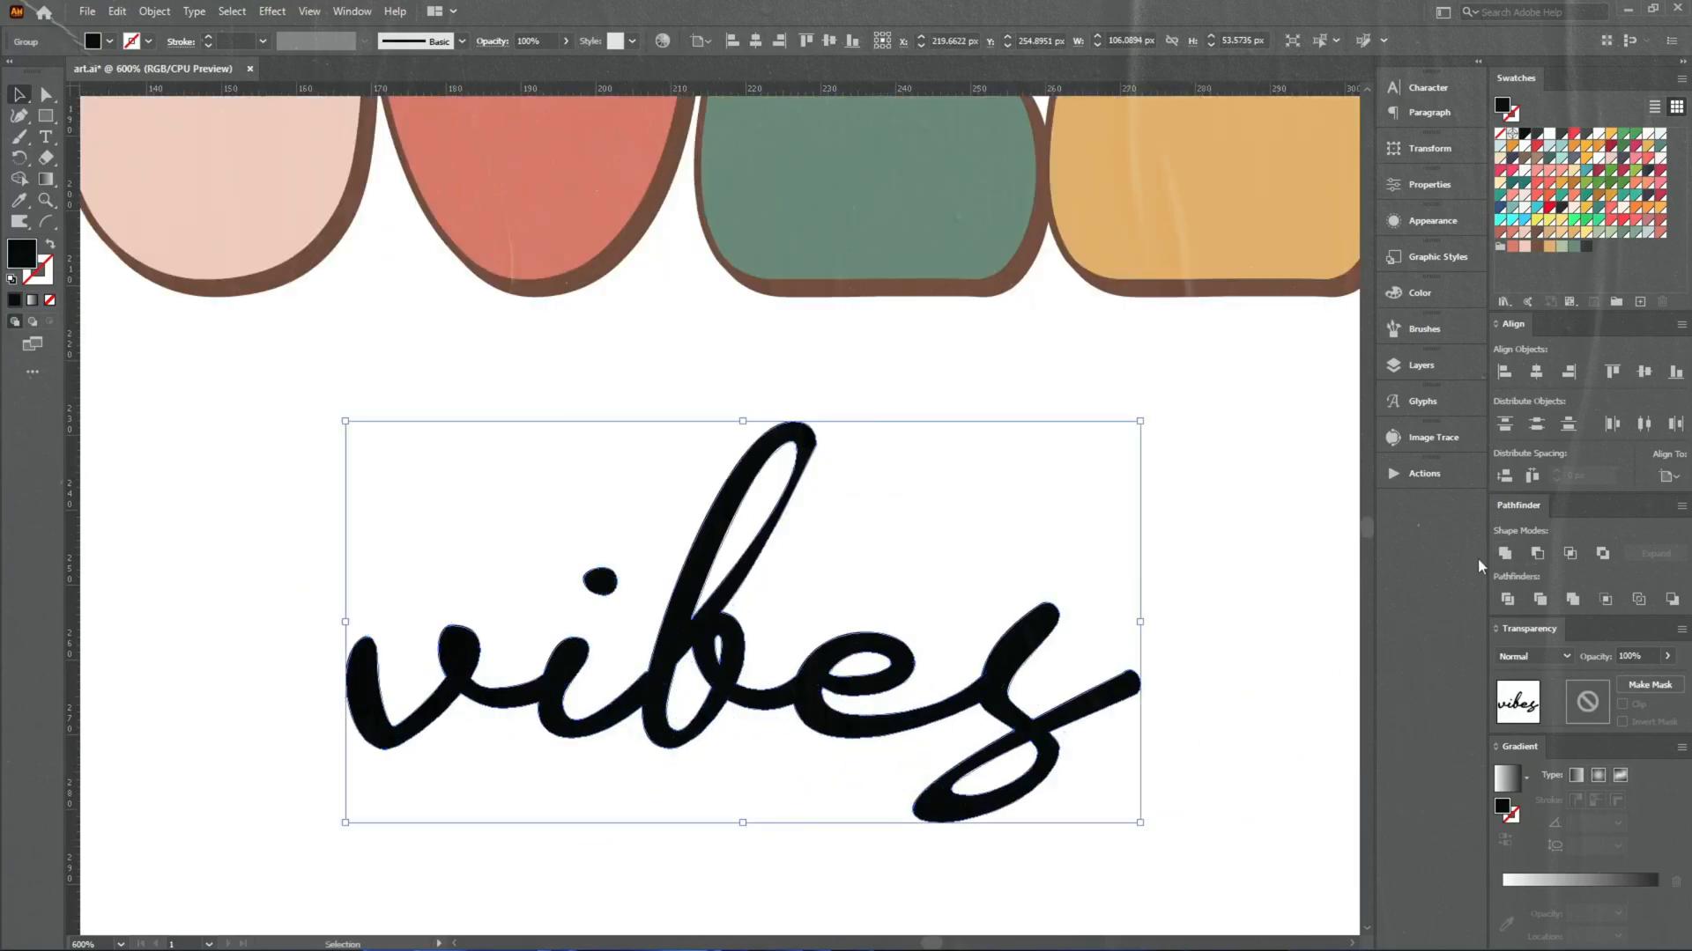
key(i)
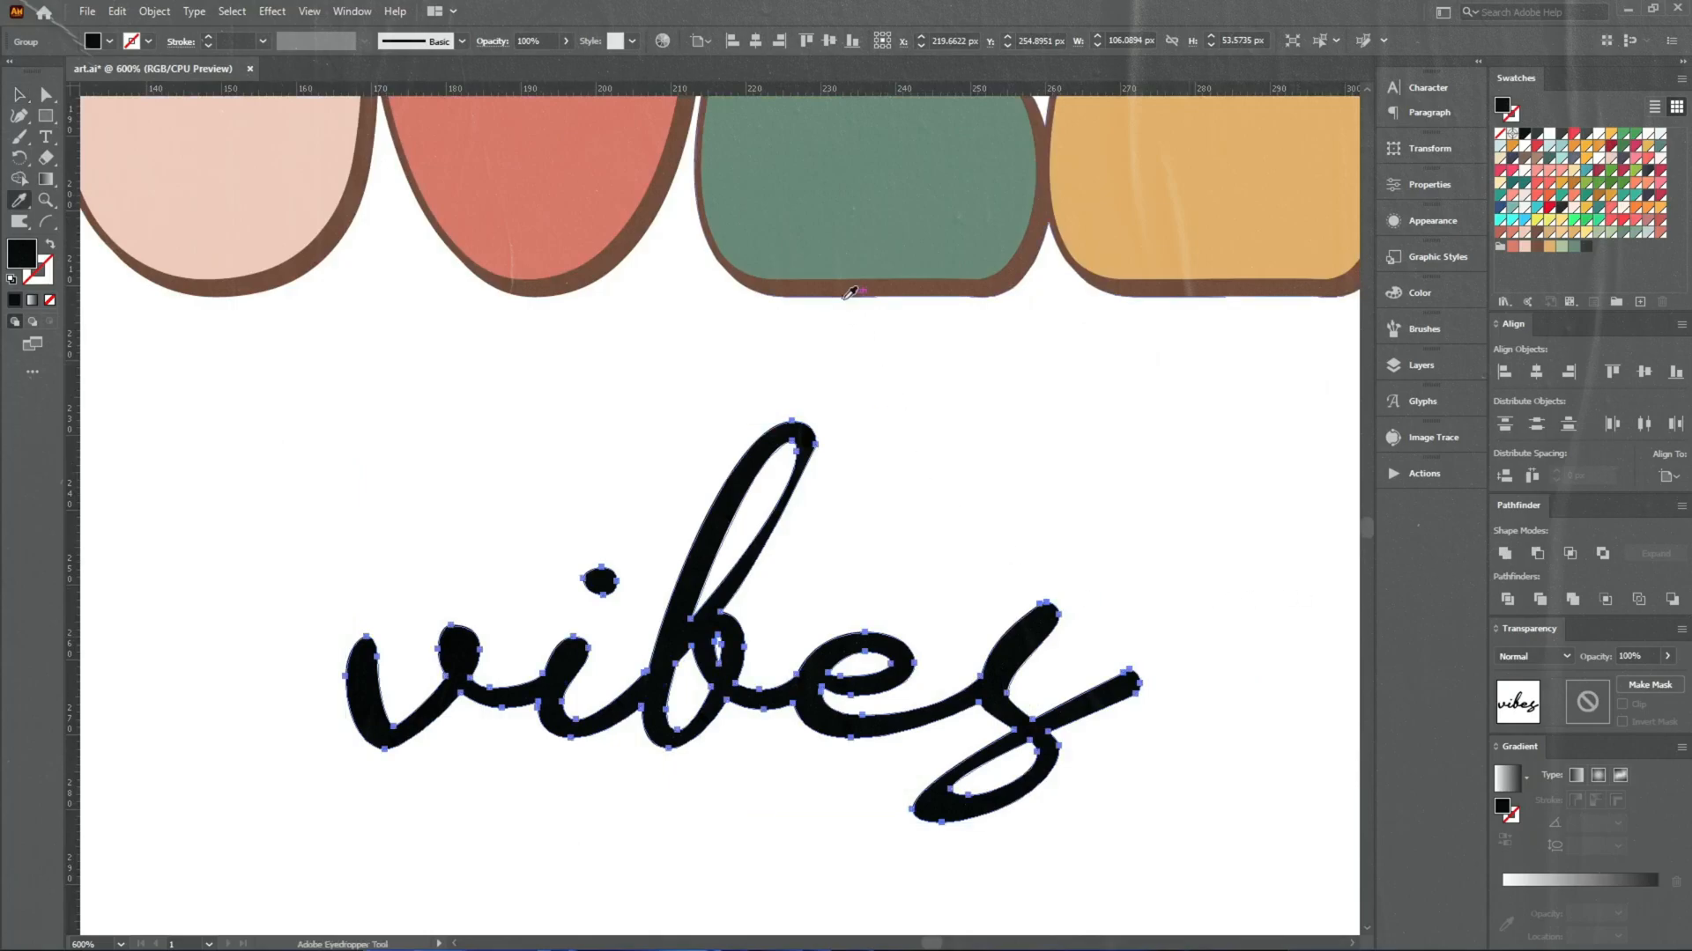
click(850, 293)
key(v)
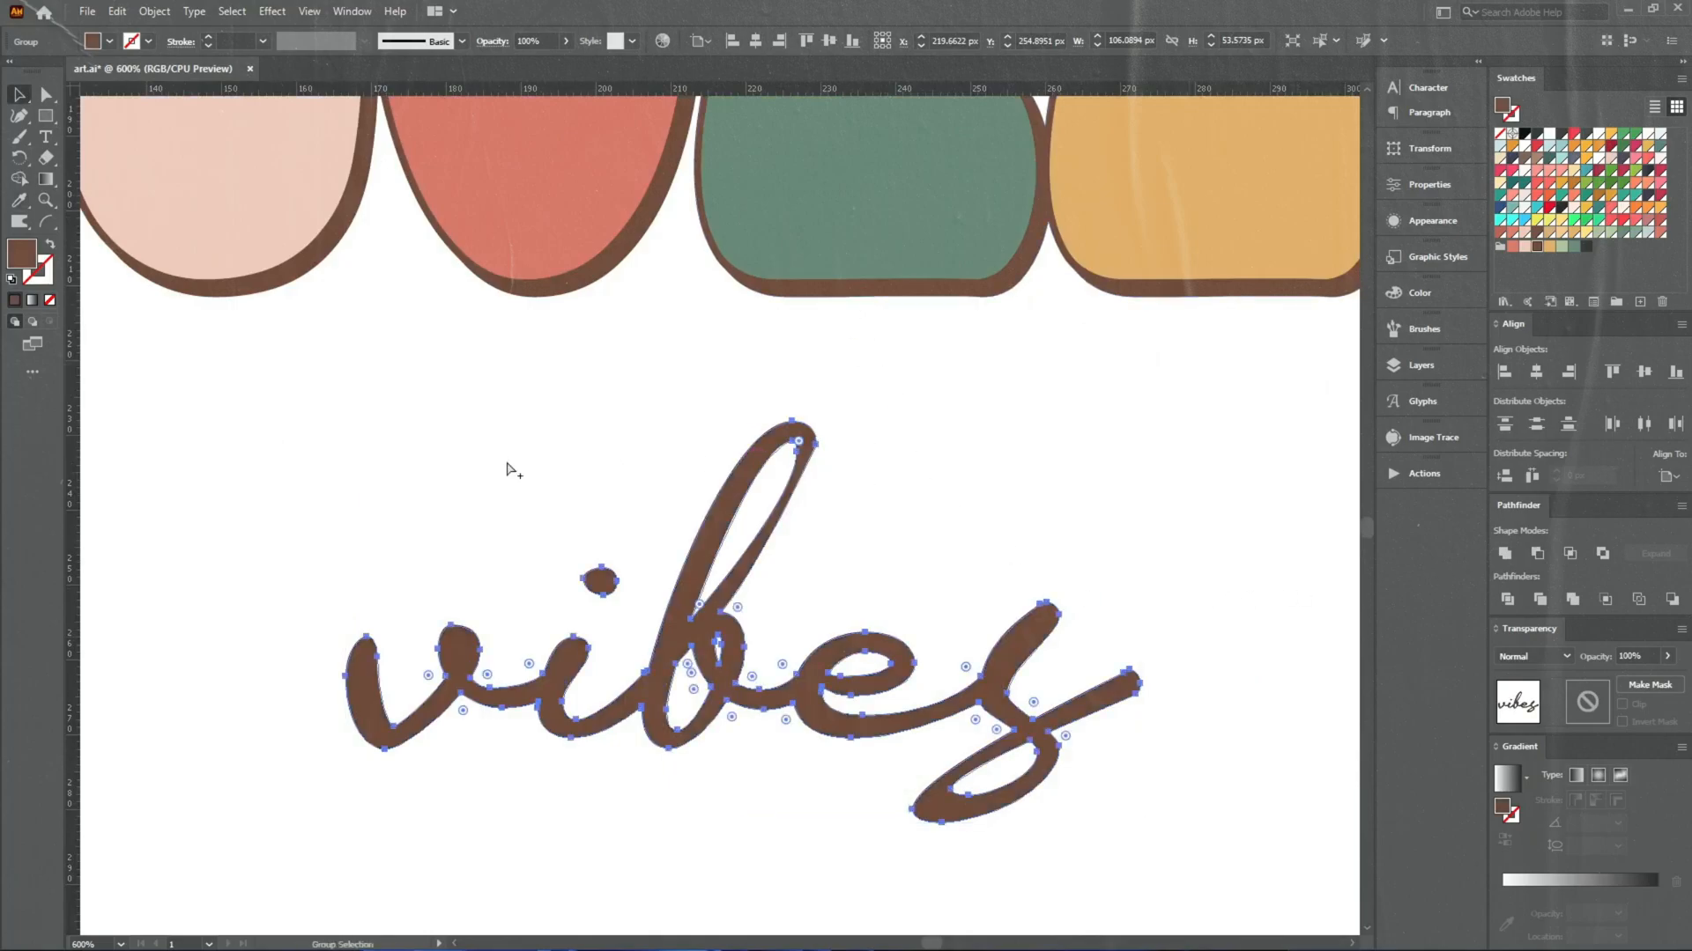
Centre vibes horizontally under JOLLY, enlarge it to about 207 px wide and raise it to overlap JOLLY's lower edge
scroll(510, 464, down, 3)
drag(791, 717, 594, 319)
click(755, 40)
drag(932, 703, 756, 557)
drag(896, 540, 1075, 532)
drag(696, 533, 696, 438)
drag(696, 599, 697, 608)
click(747, 693)
Offset the path of the word vibes by 1.2 px with round joins
click(694, 494)
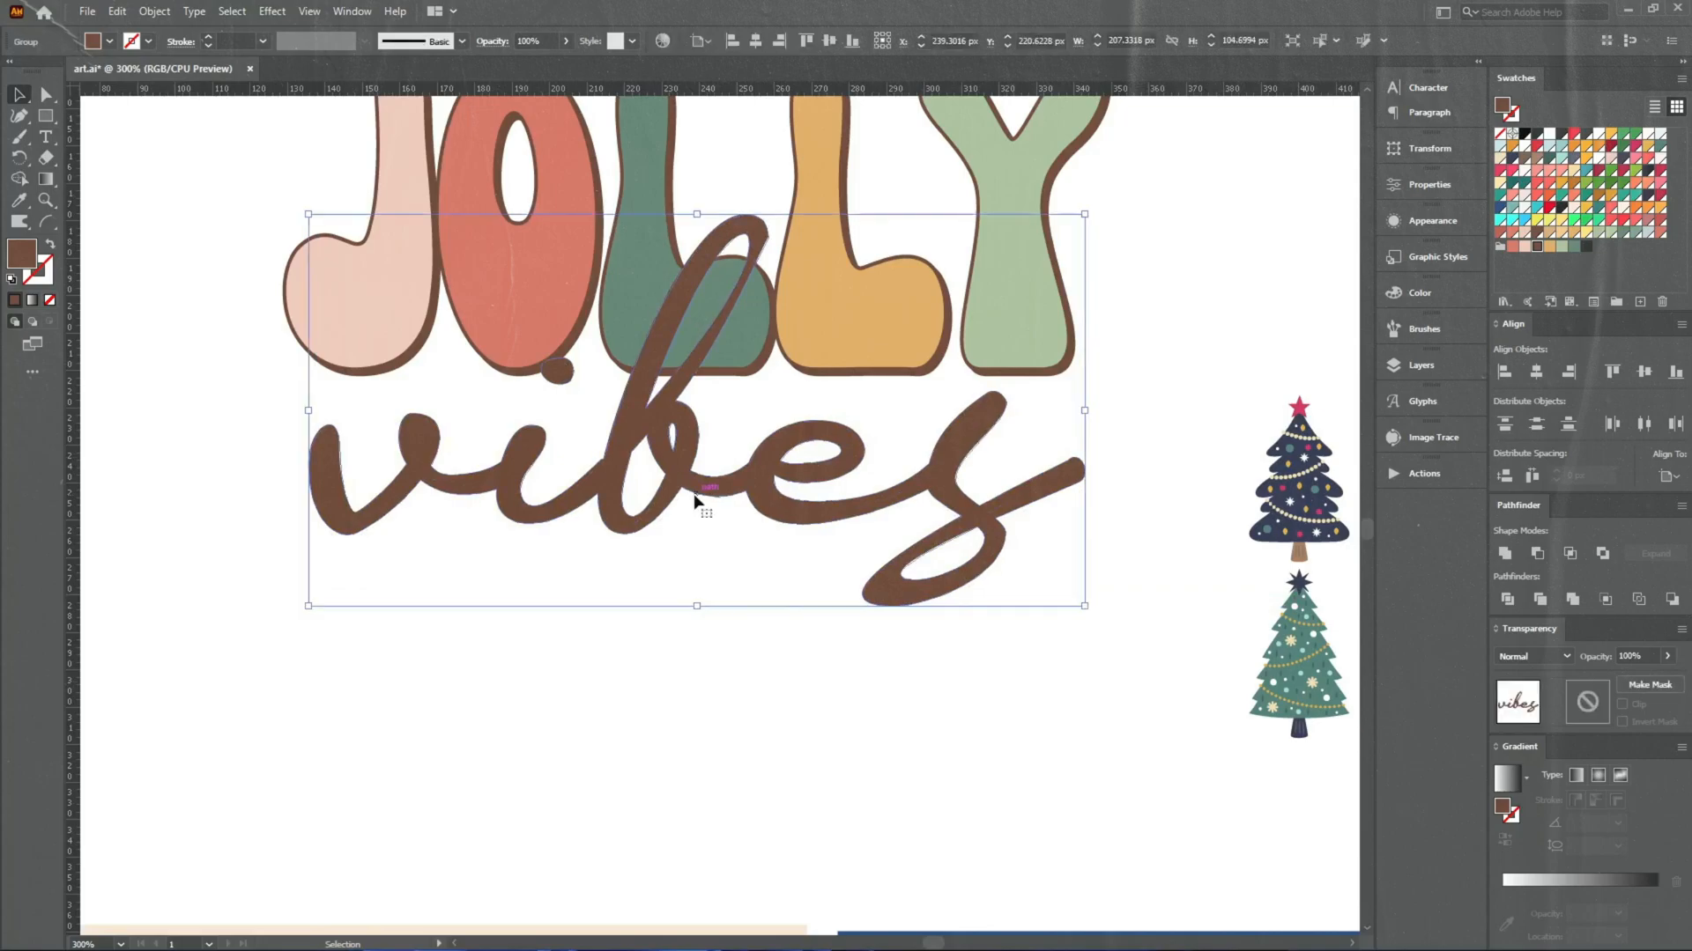
key(ctrl+alt+o)
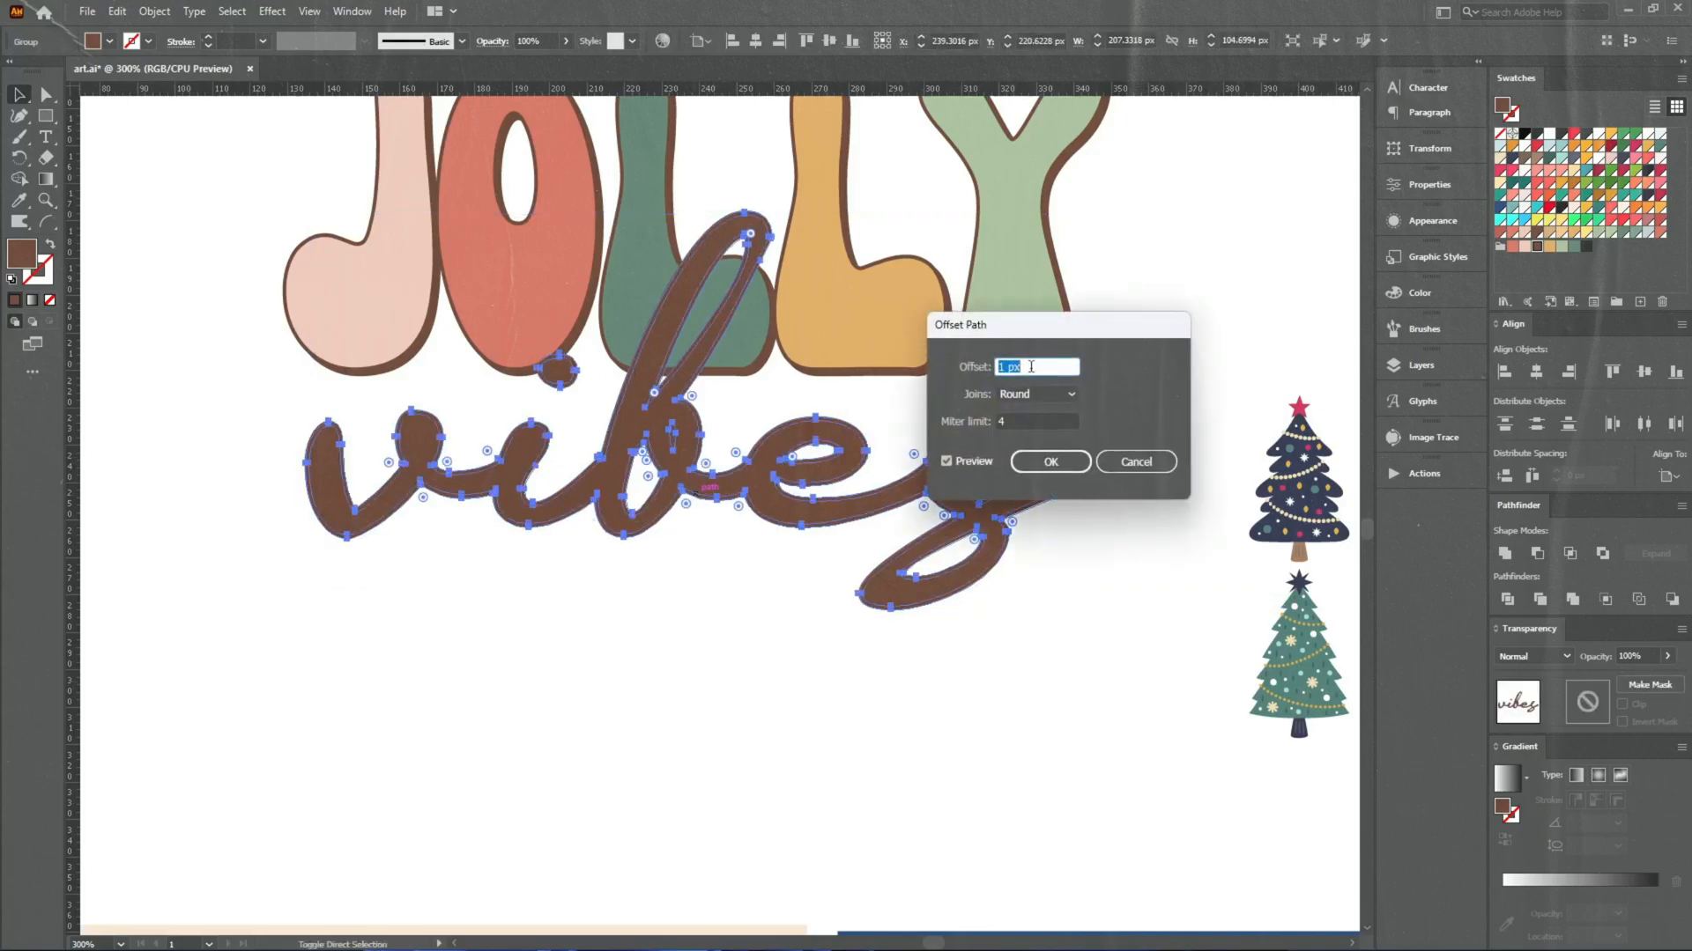
text(1.2)
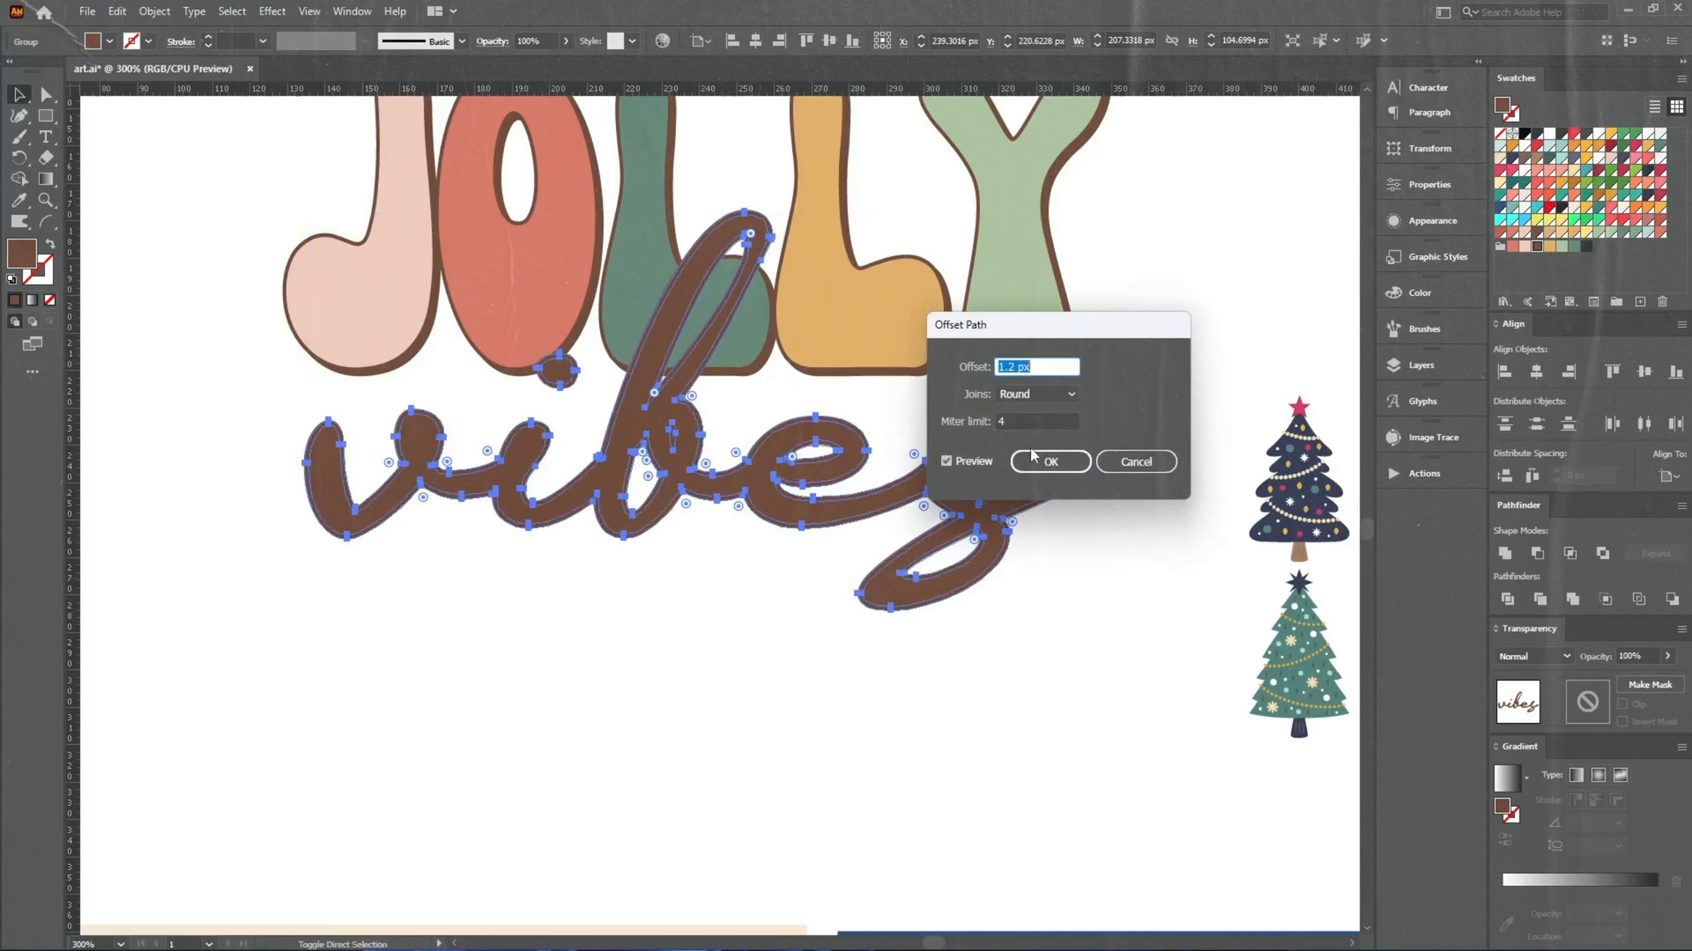
click(1033, 458)
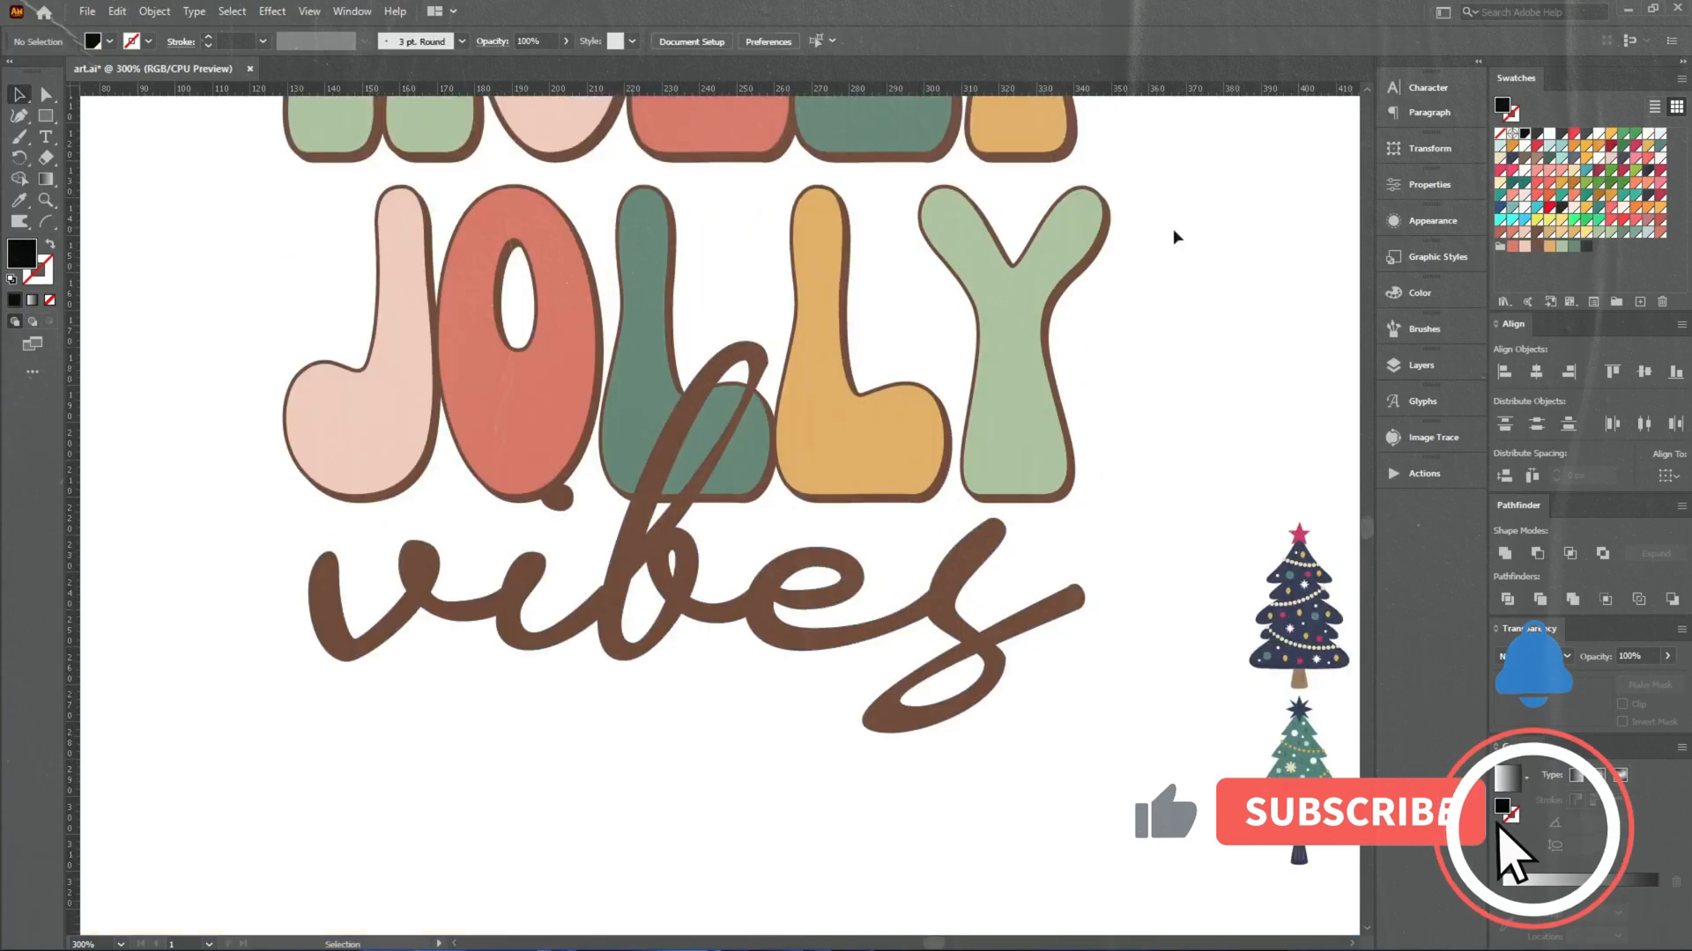
Cut a gap around vibes in JOLLY with an unclipped opacity mask made from the black-filled offset outline
drag(1174, 236, 925, 365)
click(1649, 684)
click(1637, 710)
click(1568, 703)
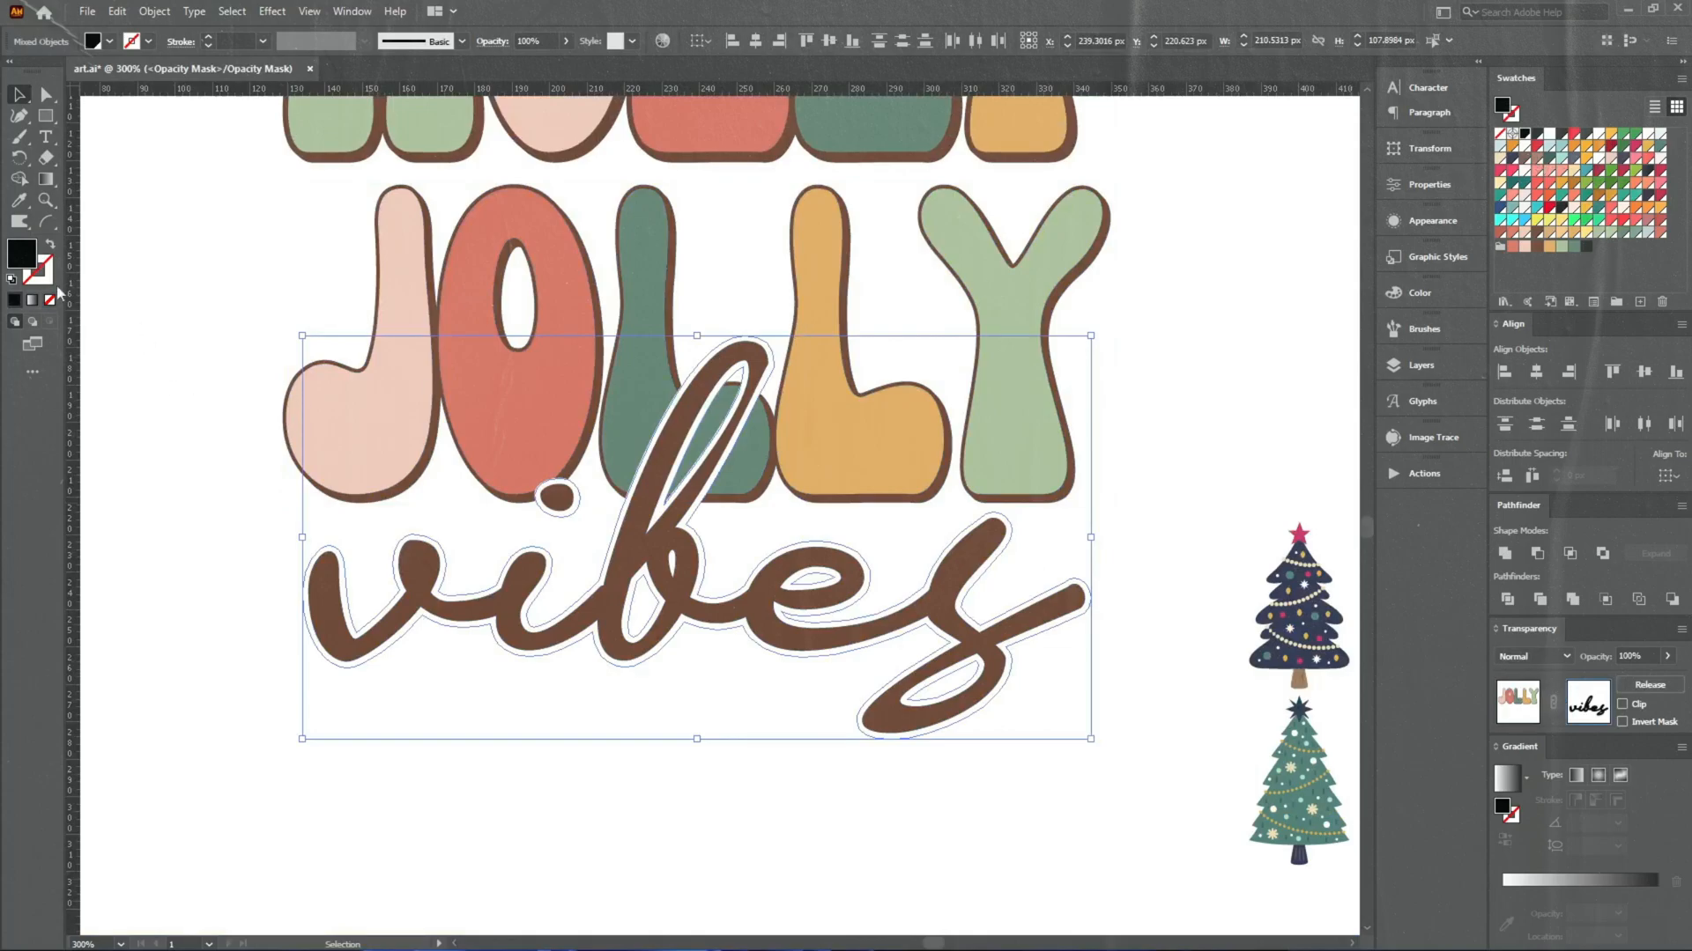
double_click(22, 256)
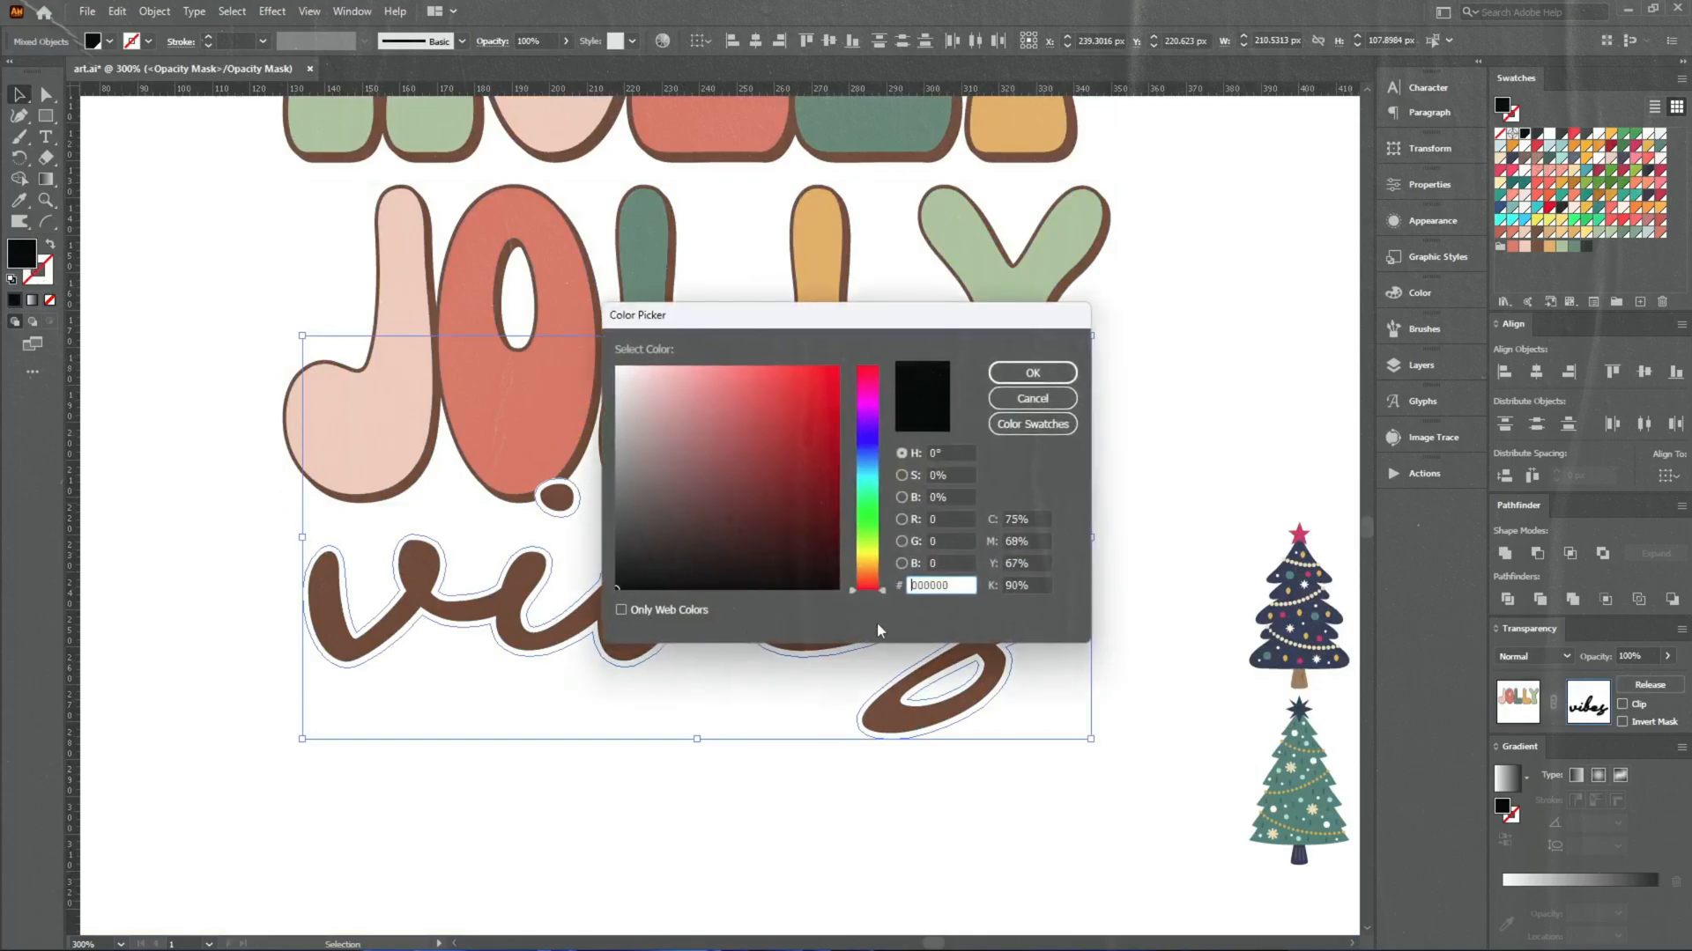
click(1032, 373)
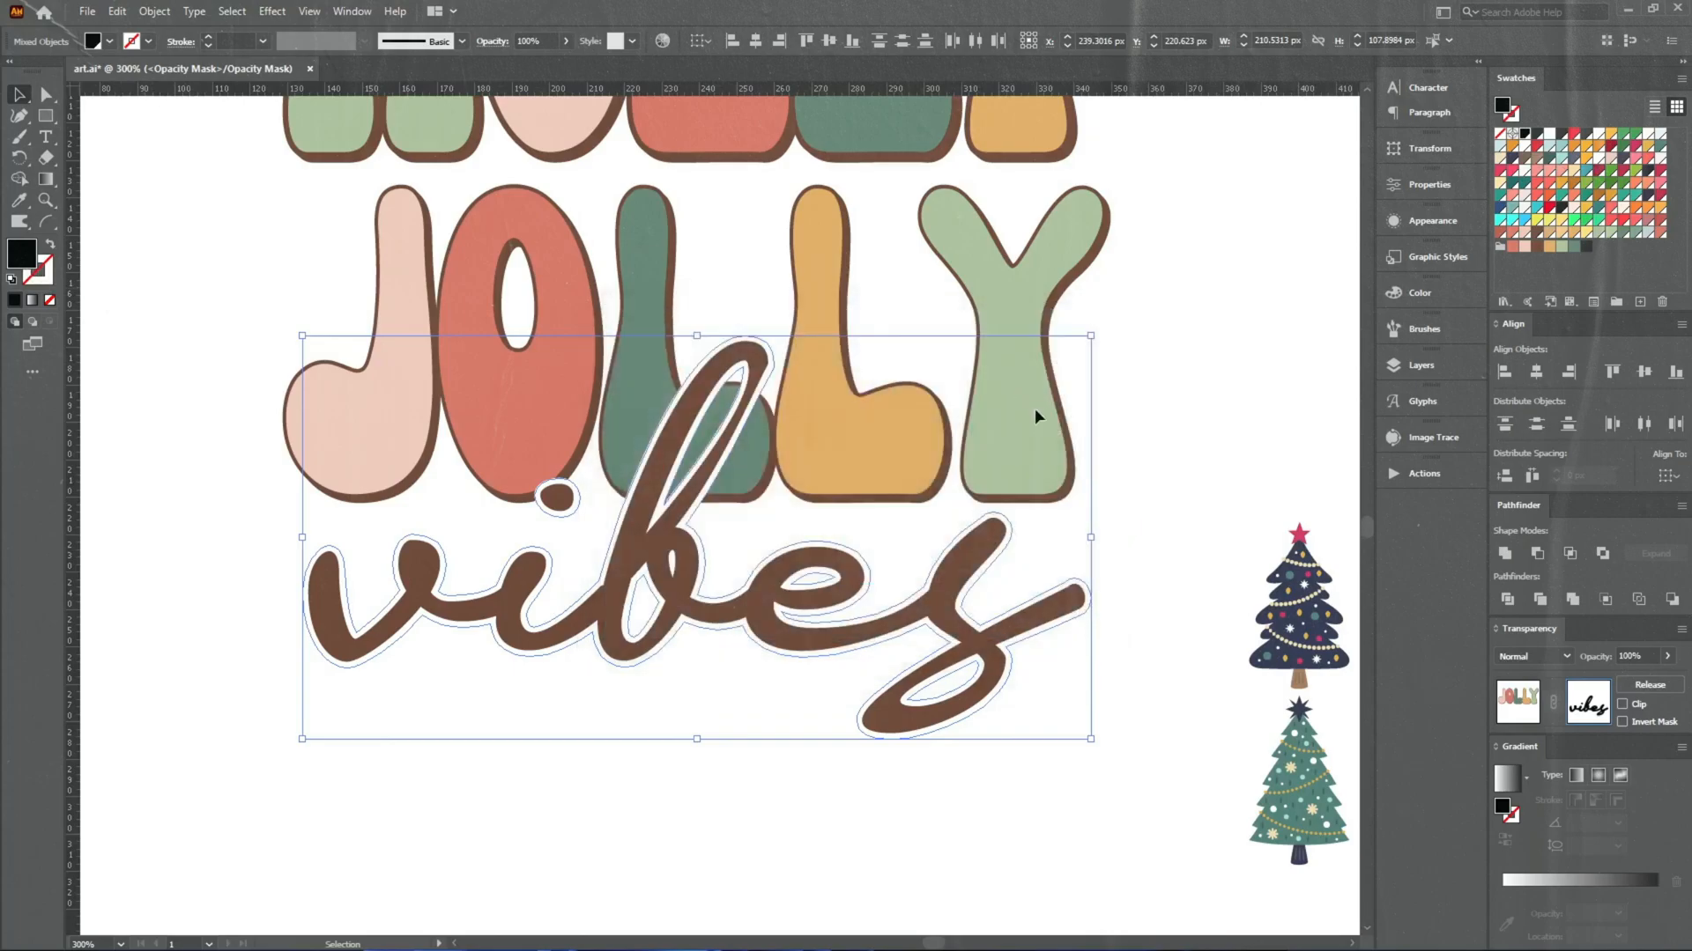
click(1516, 705)
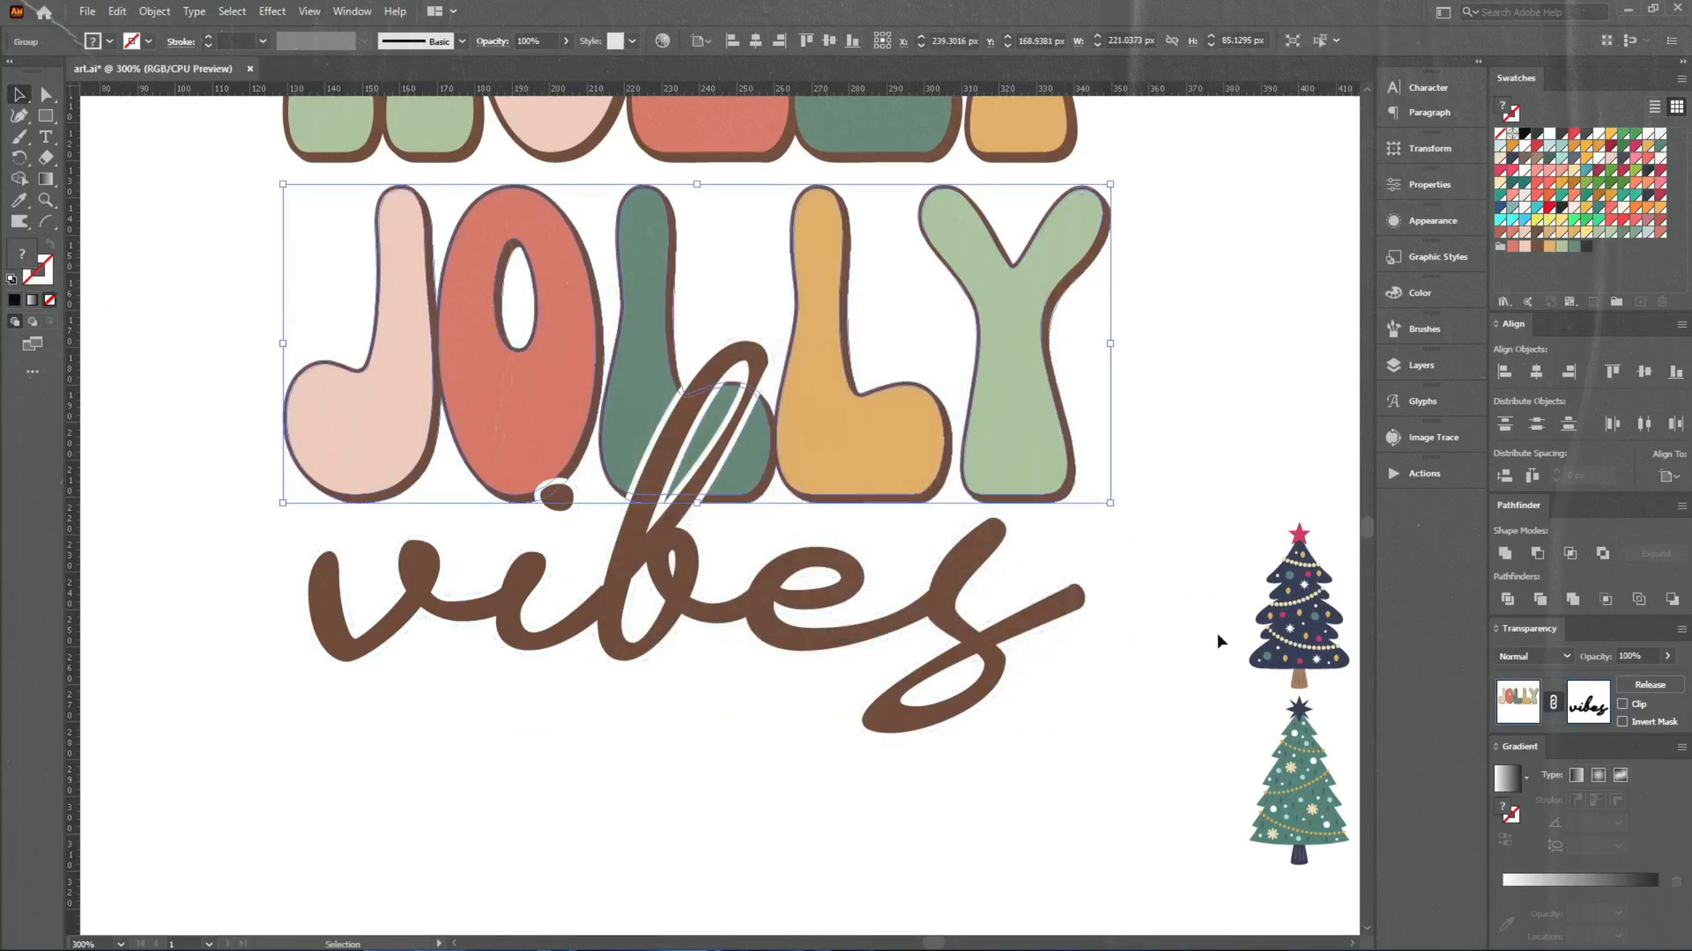
click(1161, 615)
Move the whole Holly Jolly vibes lettering slightly down and to the left on the artboard
scroll(568, 661, down, 2)
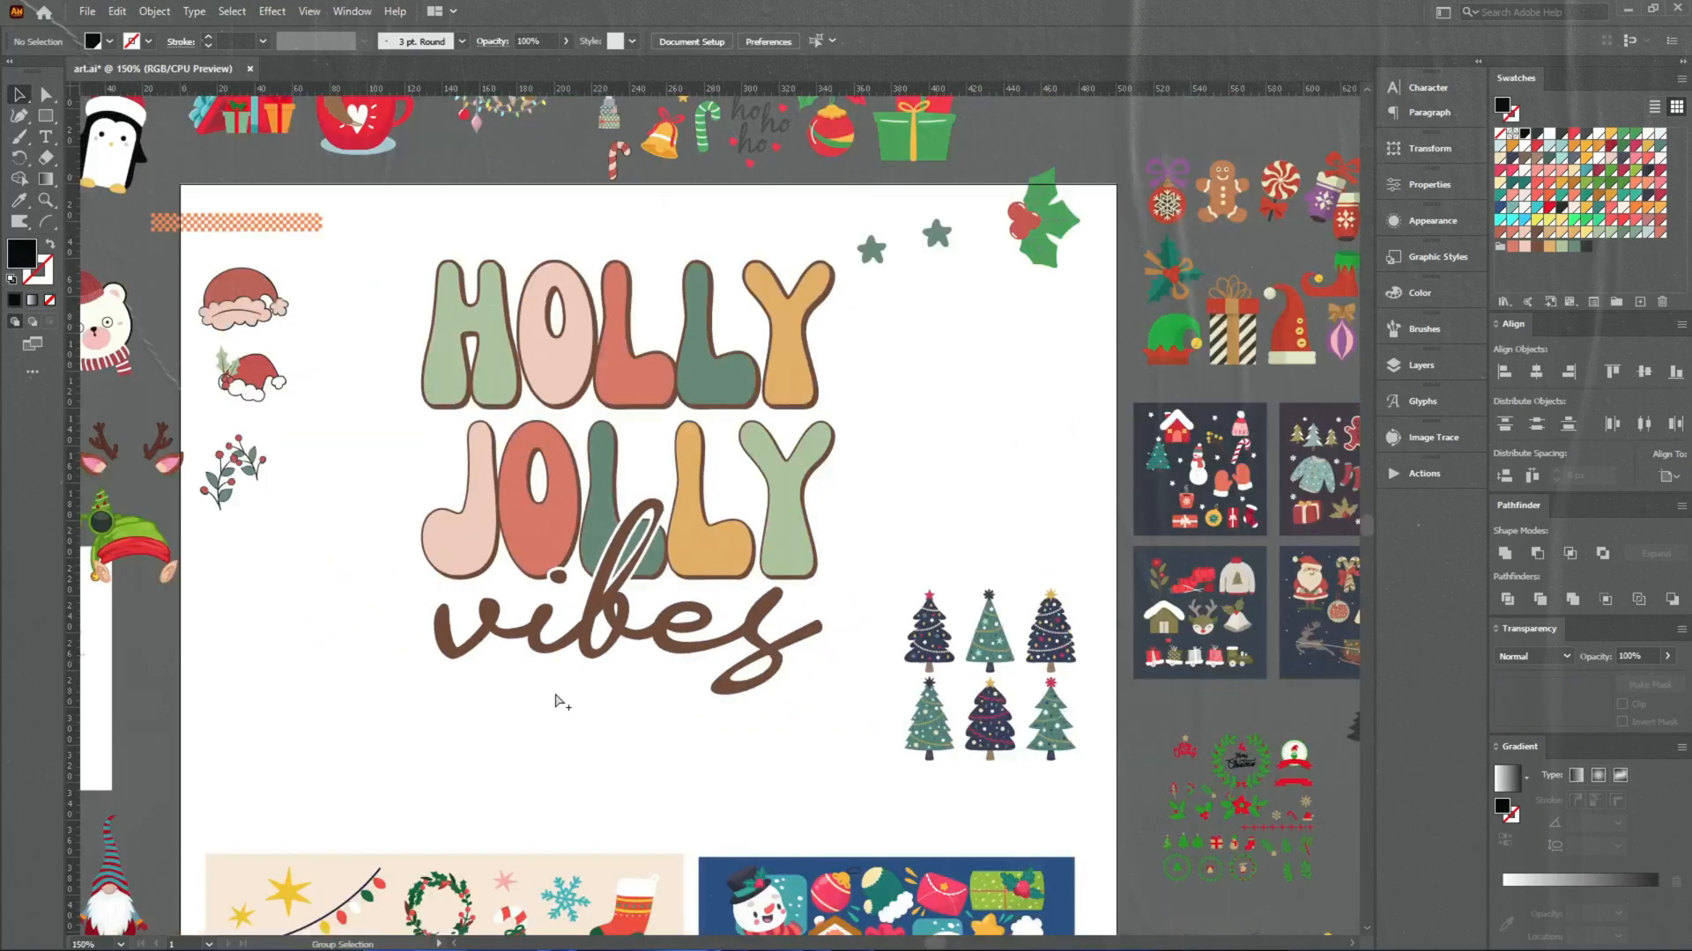
drag(665, 371, 628, 451)
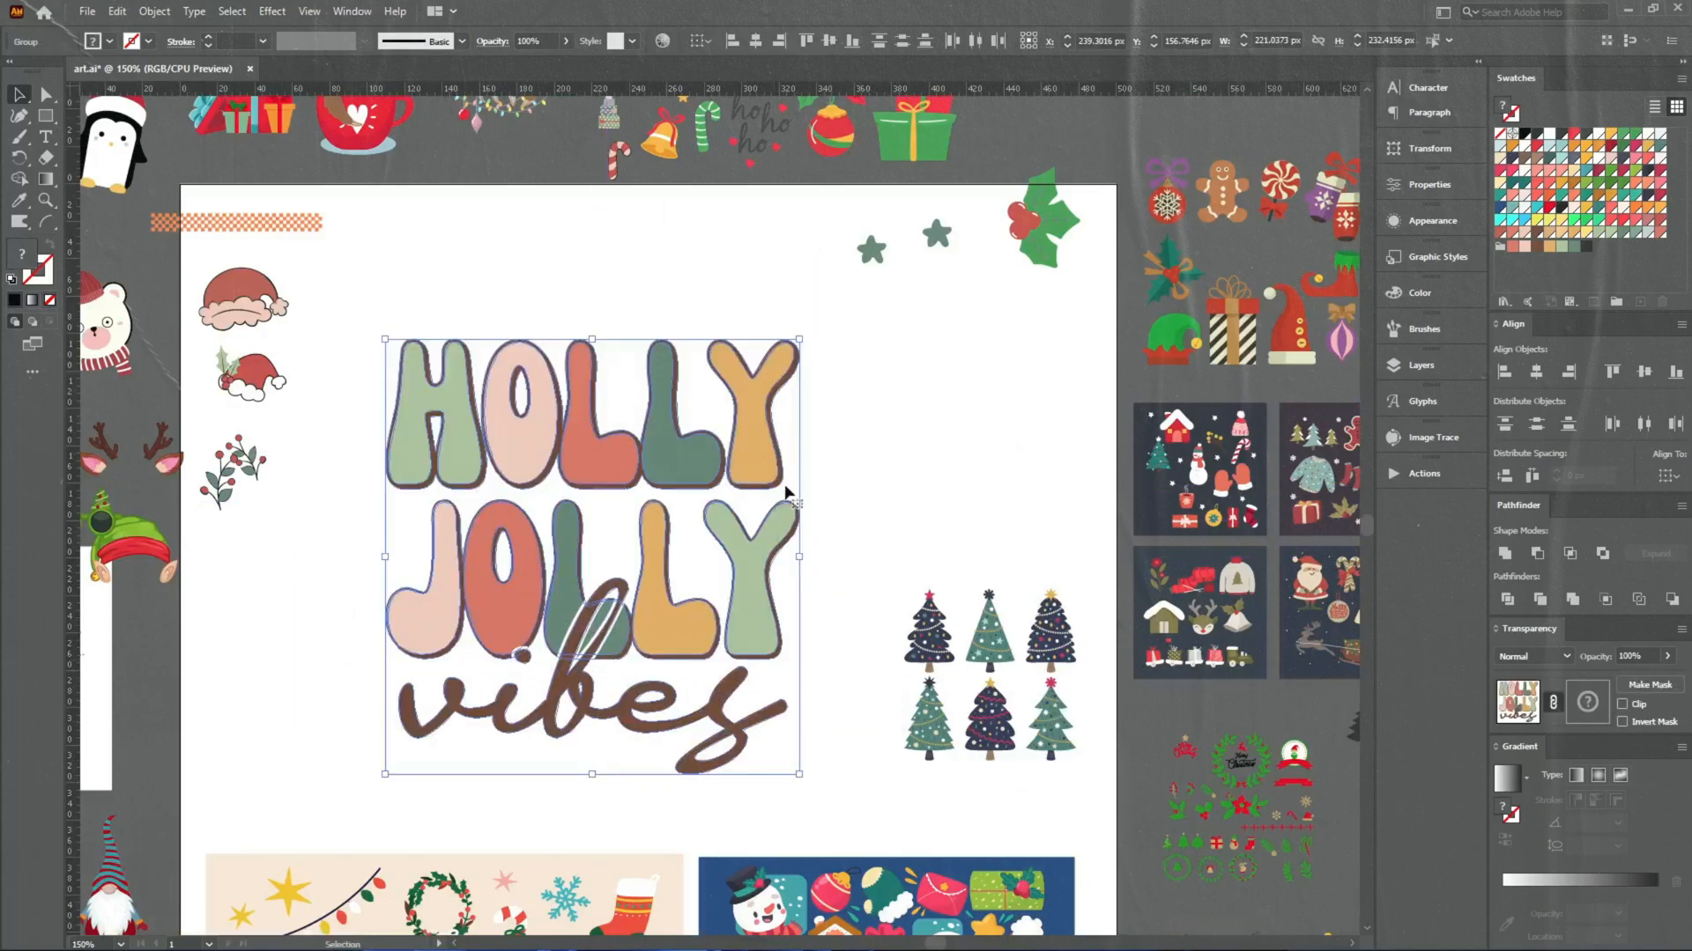
click(829, 493)
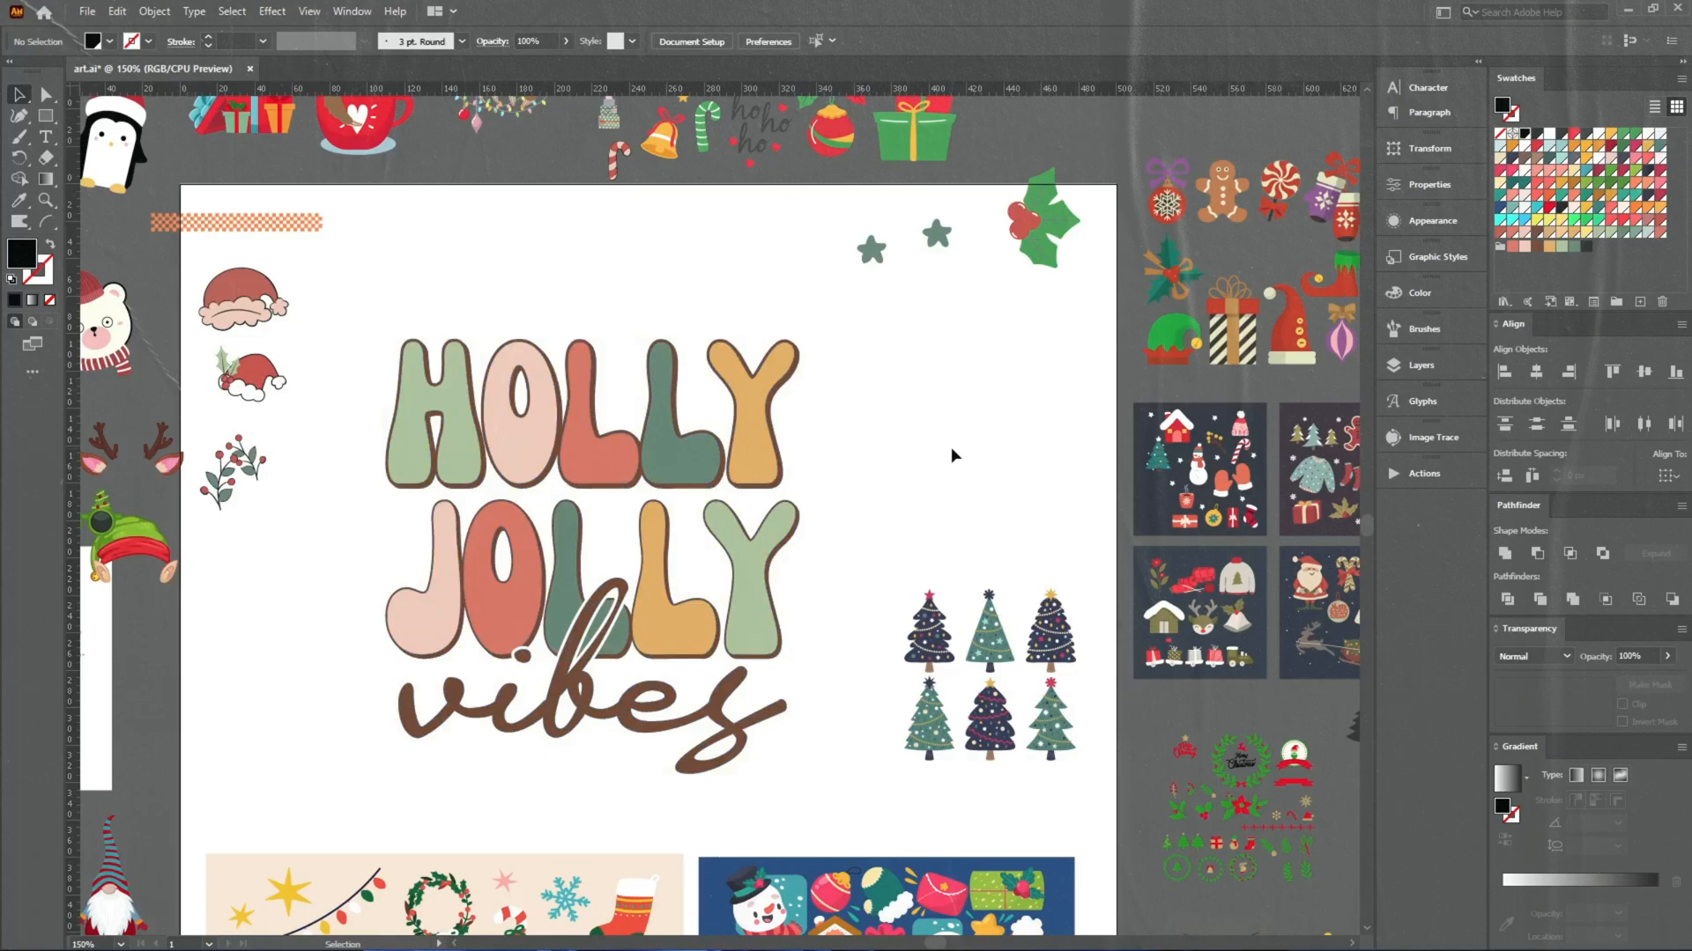
Place the stack of gift boxes above the hook of the J of JOLLY and enlarge it to about 18 by 33 px
scroll(950, 450, up, 4)
drag(582, 319, 409, 692)
scroll(420, 728, up, 5)
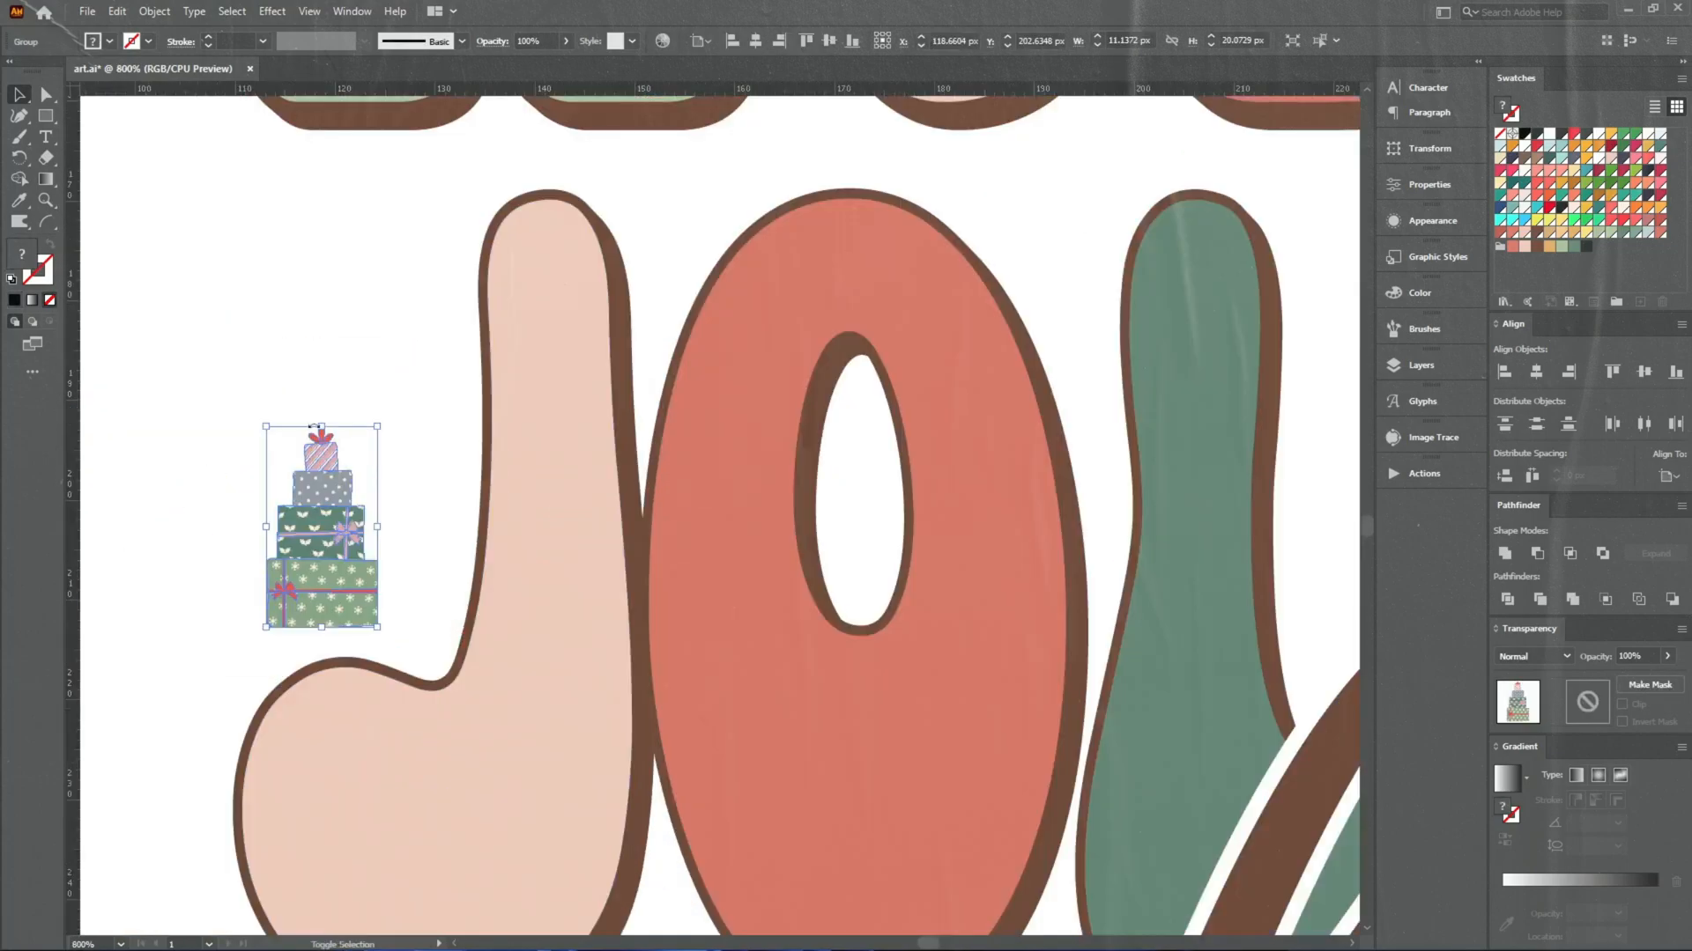
drag(377, 526, 450, 526)
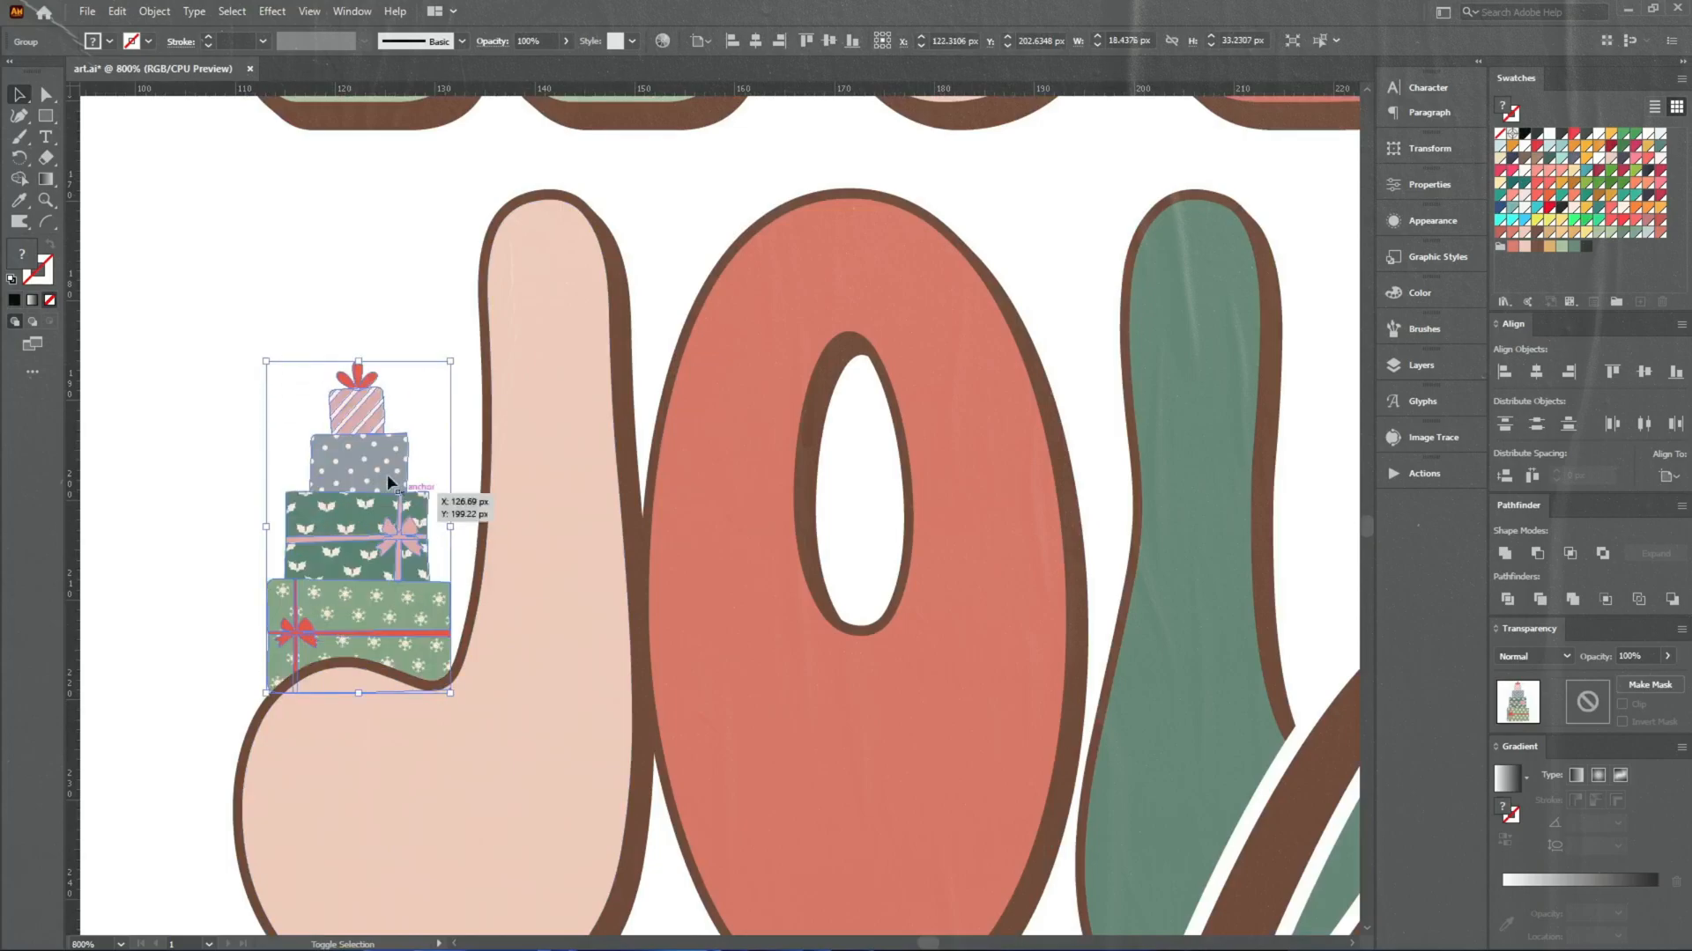
Align the gift stack to JOLLY's left edge, raise it above the J's hook and enlarge it to about 22 by 39 px
shift+click(308, 796)
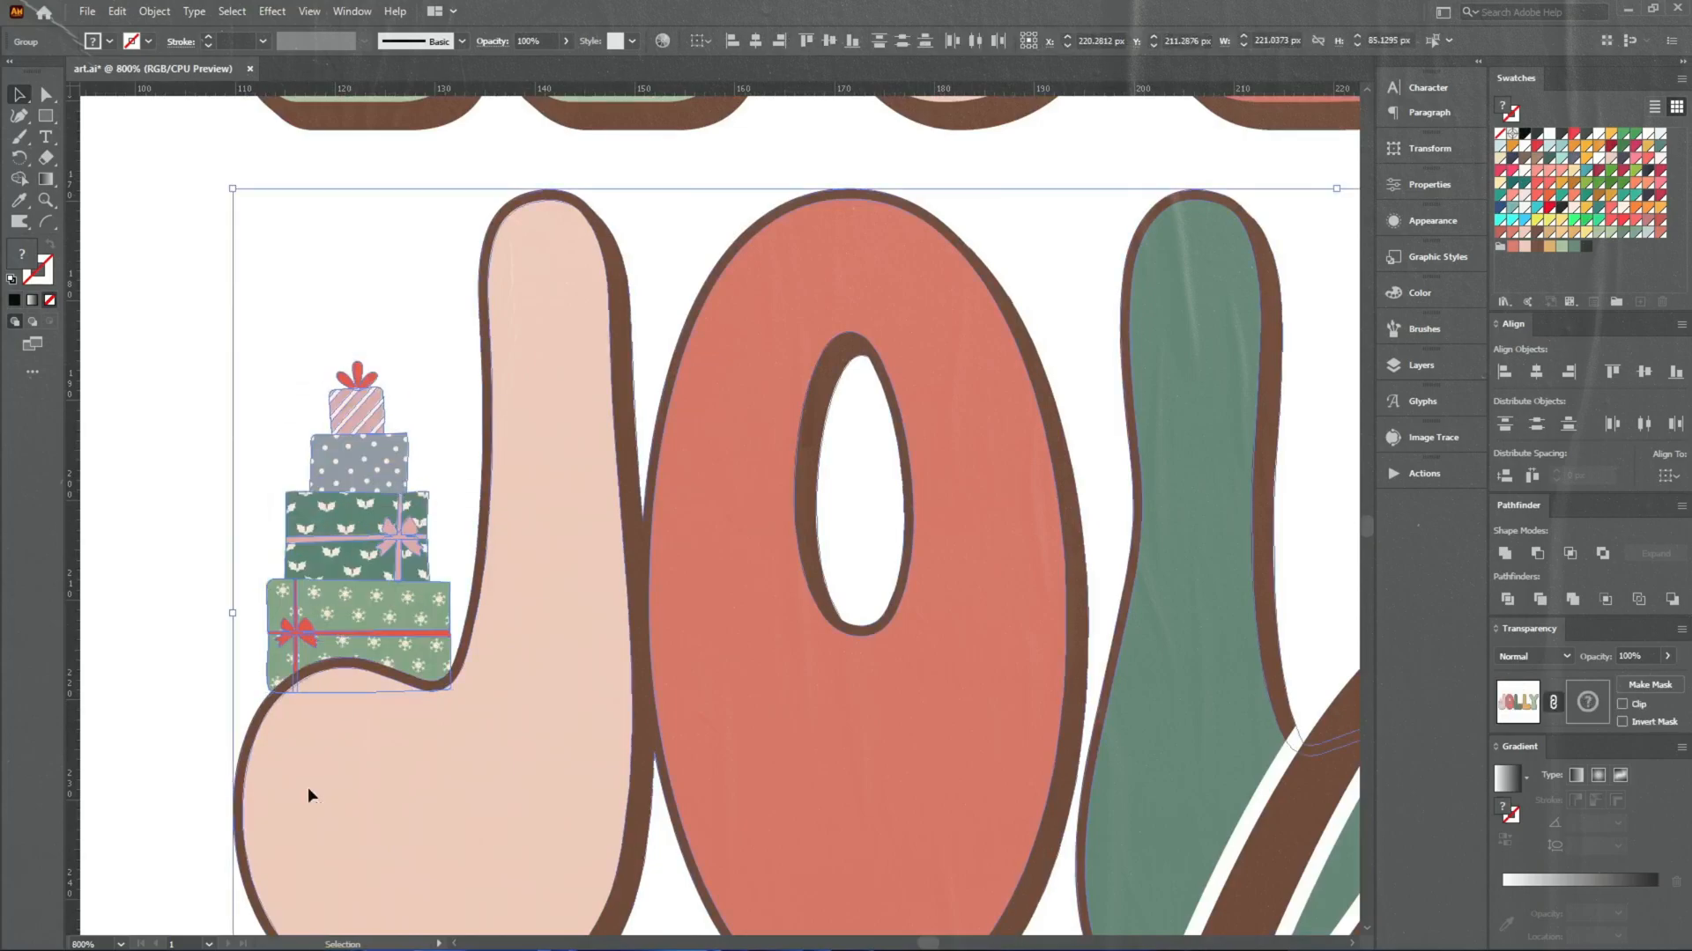
click(729, 41)
click(419, 270)
drag(331, 439, 333, 405)
drag(419, 313, 458, 264)
key(Up)
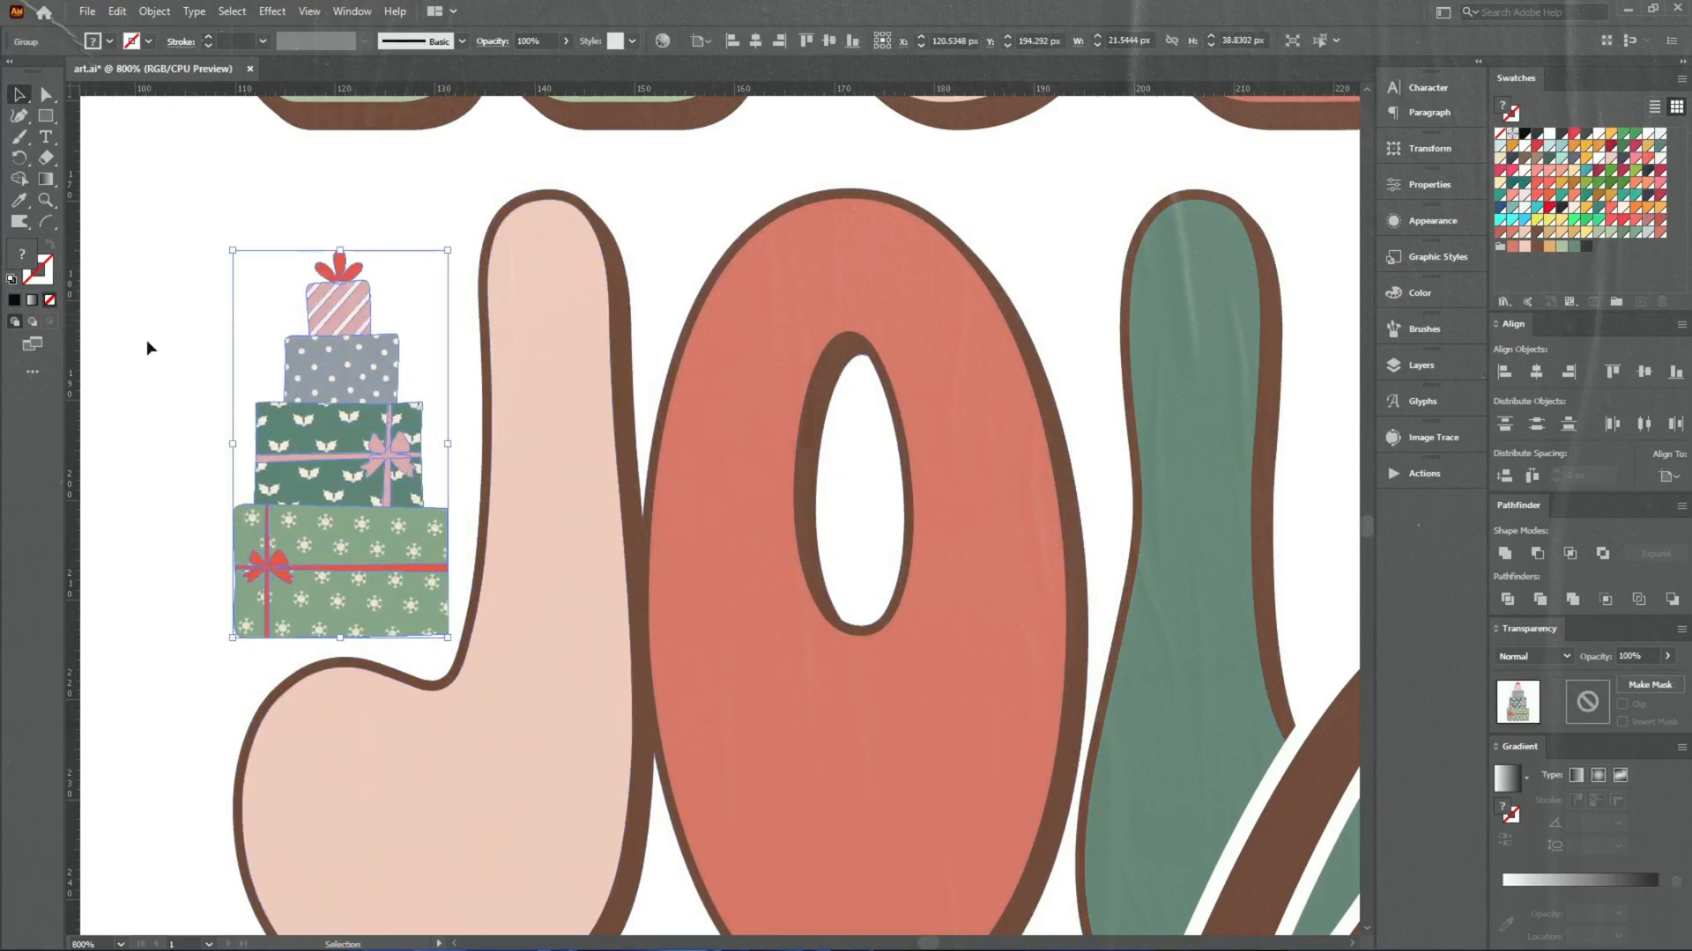
click(147, 340)
Place a teal Christmas tree with a navy snowflake topper behind the letters between the two Ls of HOLLY
scroll(221, 380, down, 3)
drag(1066, 291, 1016, 614)
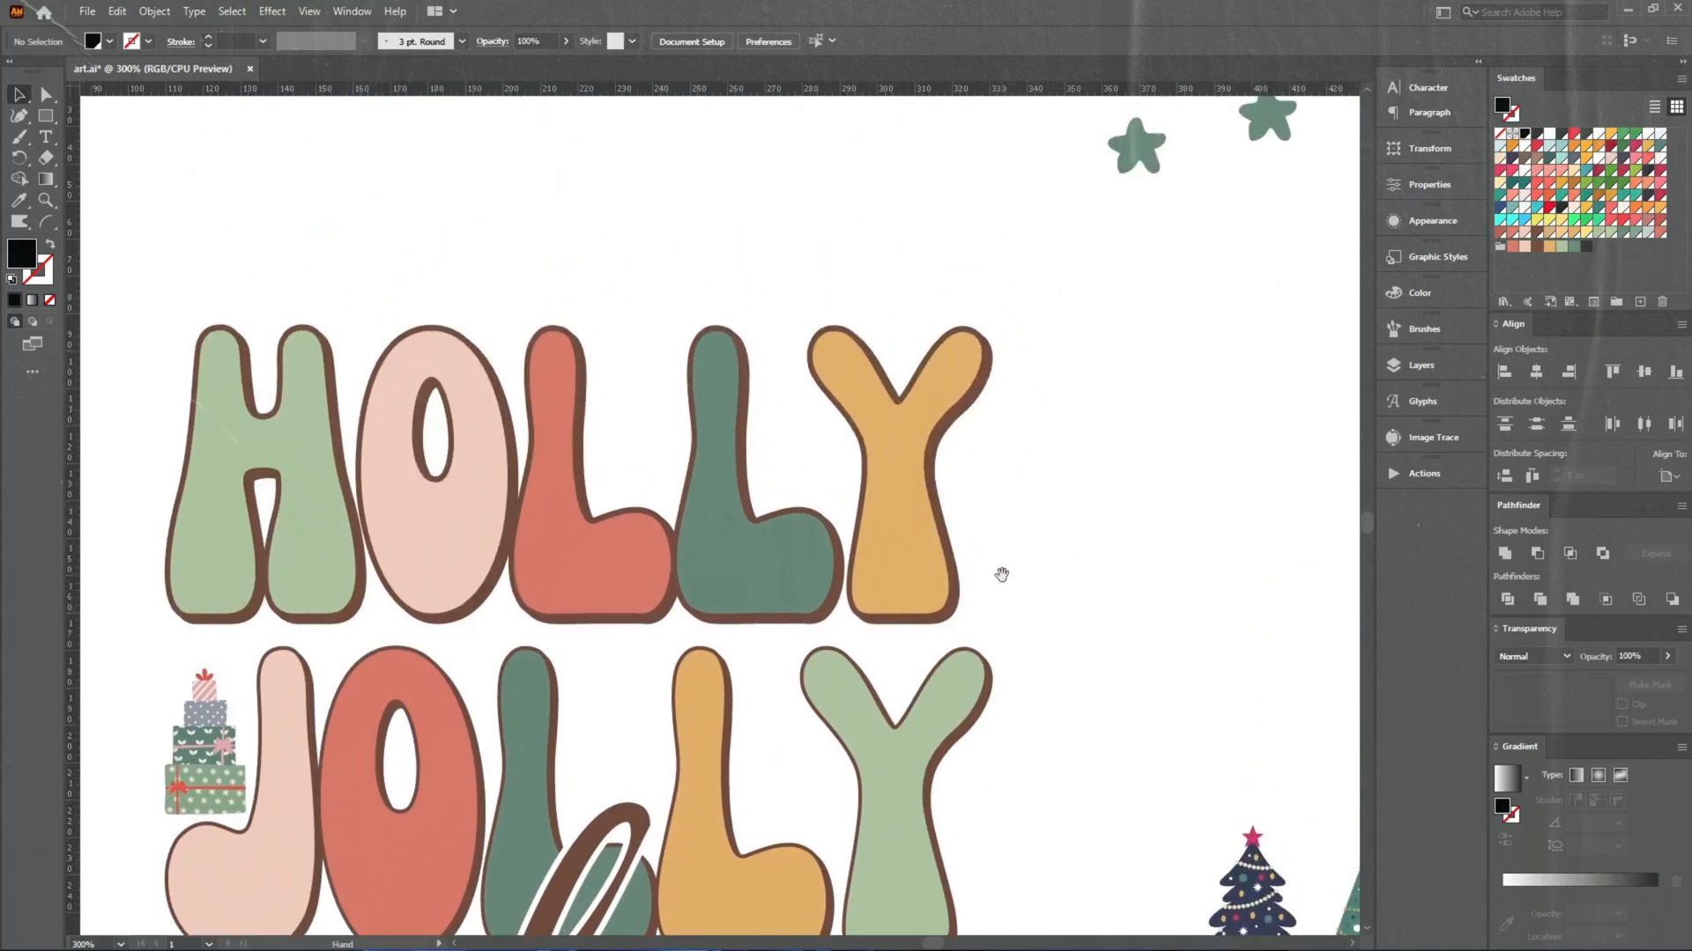
scroll(962, 596, down, 3)
drag(1105, 715, 817, 370)
scroll(850, 561, up, 3)
drag(844, 493, 848, 486)
click(1044, 319)
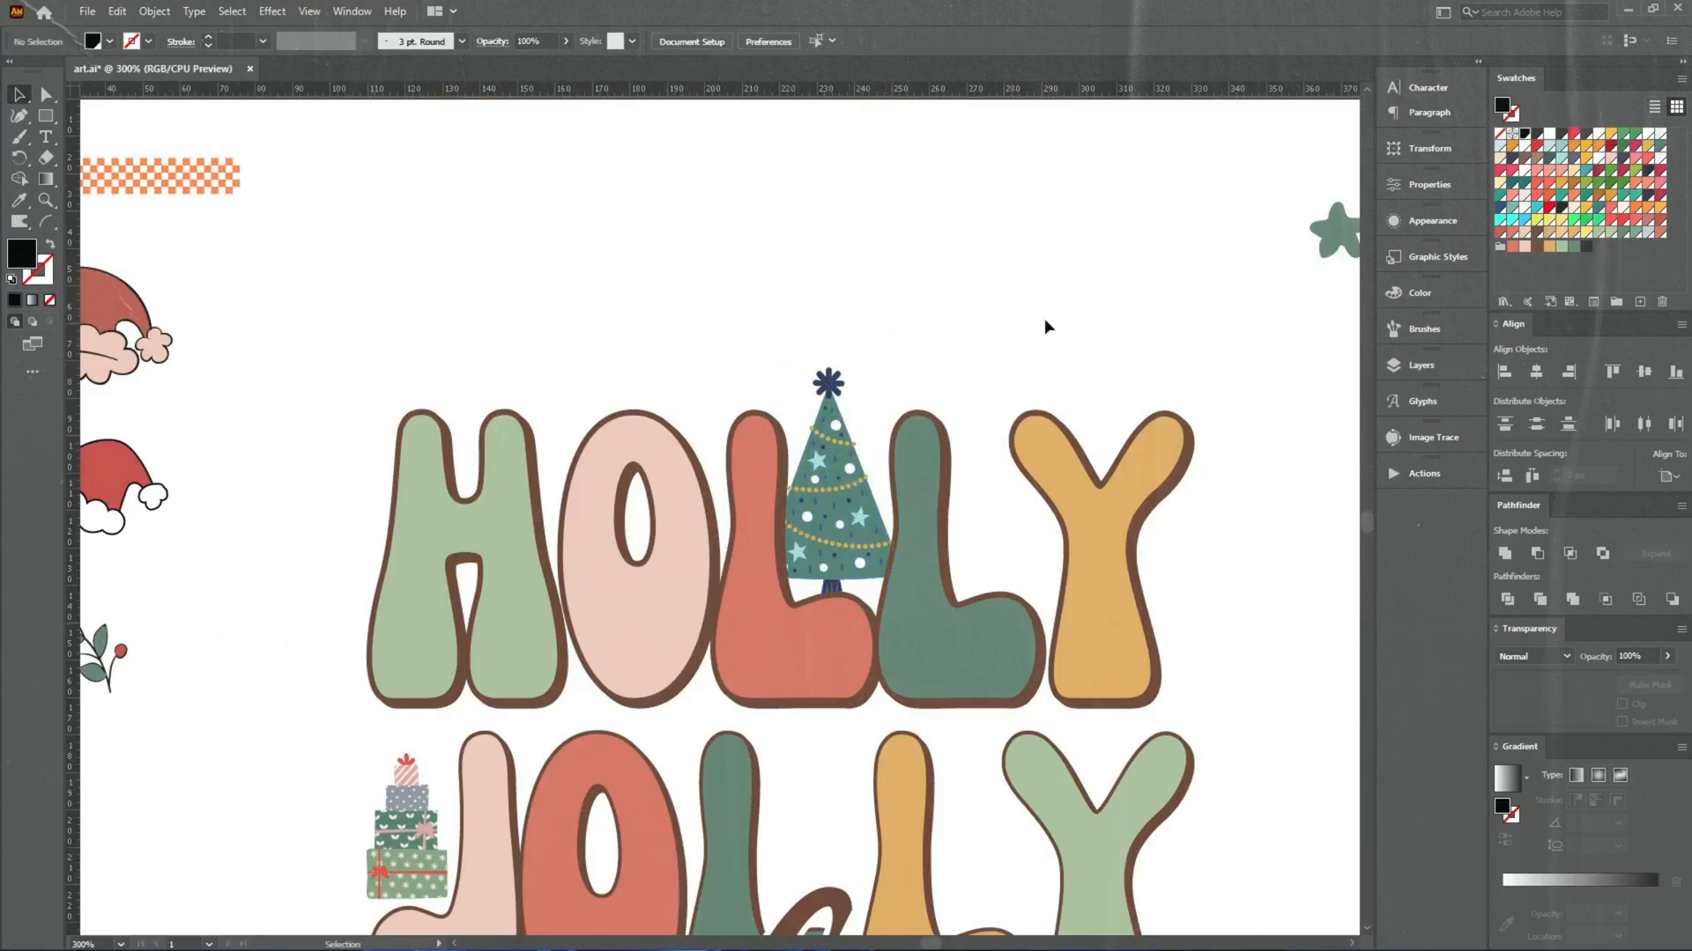
Place the navy Christmas tree with the golden star behind the letters between the second L and the Y of HOLLY
drag(1030, 315, 540, 223)
drag(939, 596, 1029, 378)
drag(1175, 844, 596, 204)
drag(639, 280, 610, 204)
scroll(651, 278, up, 2)
drag(592, 376, 585, 351)
click(880, 459)
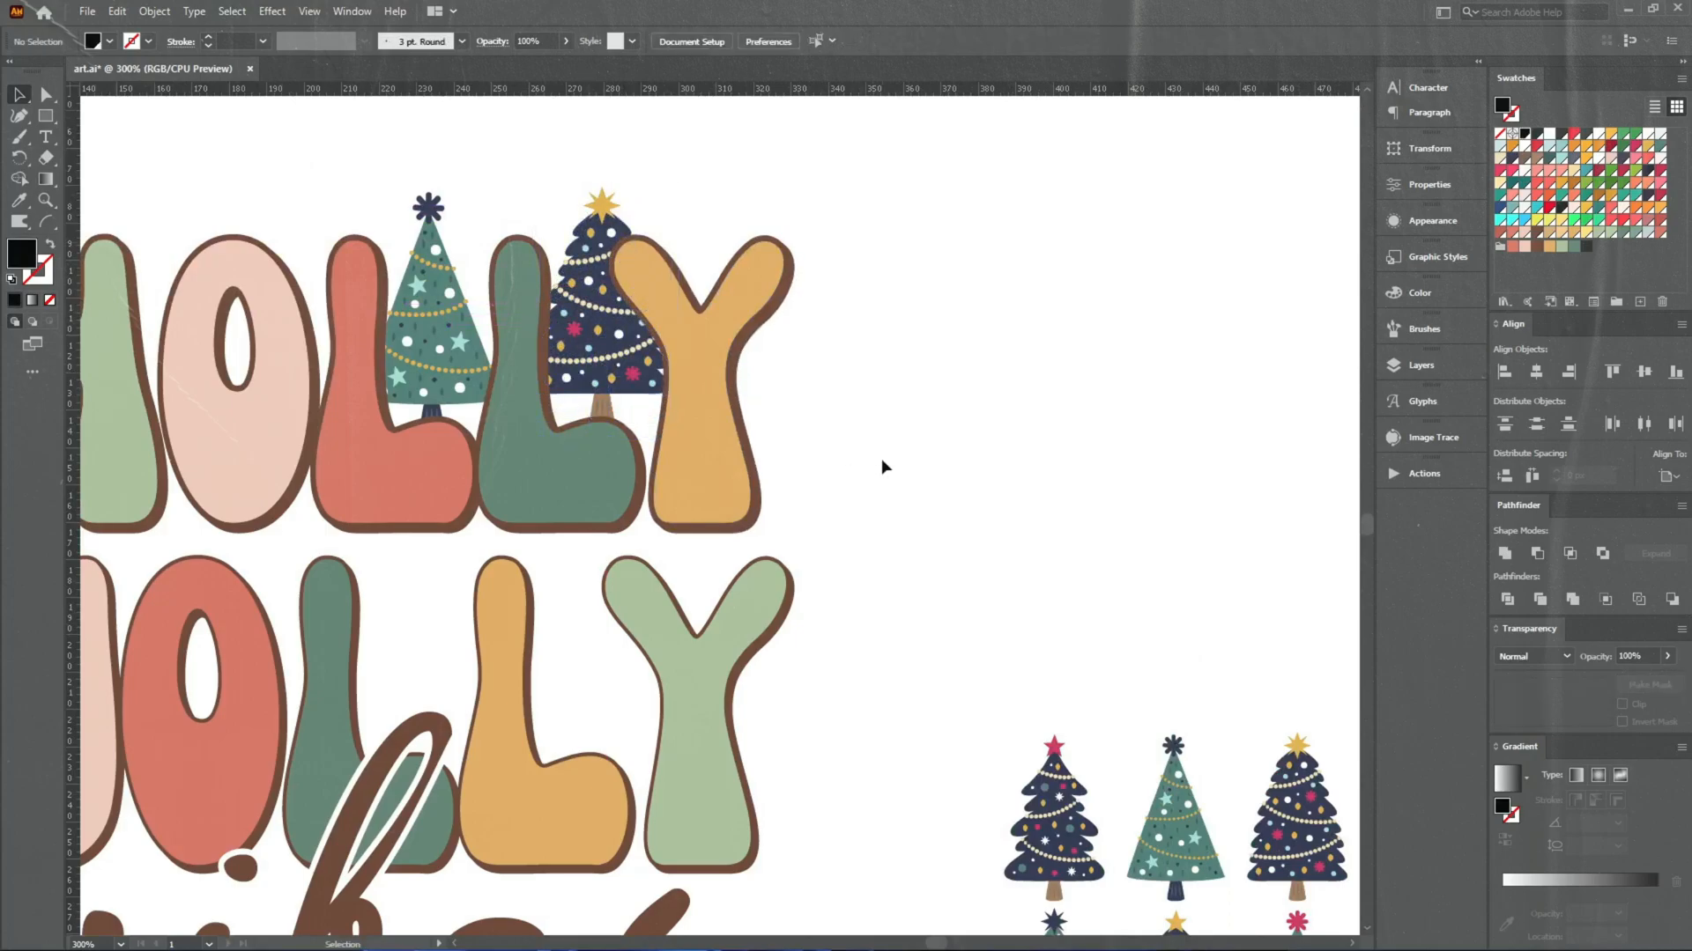
Copy the Santa hat with holly leaves onto the O of HOLLY and bring it to the front
drag(790, 468, 1068, 457)
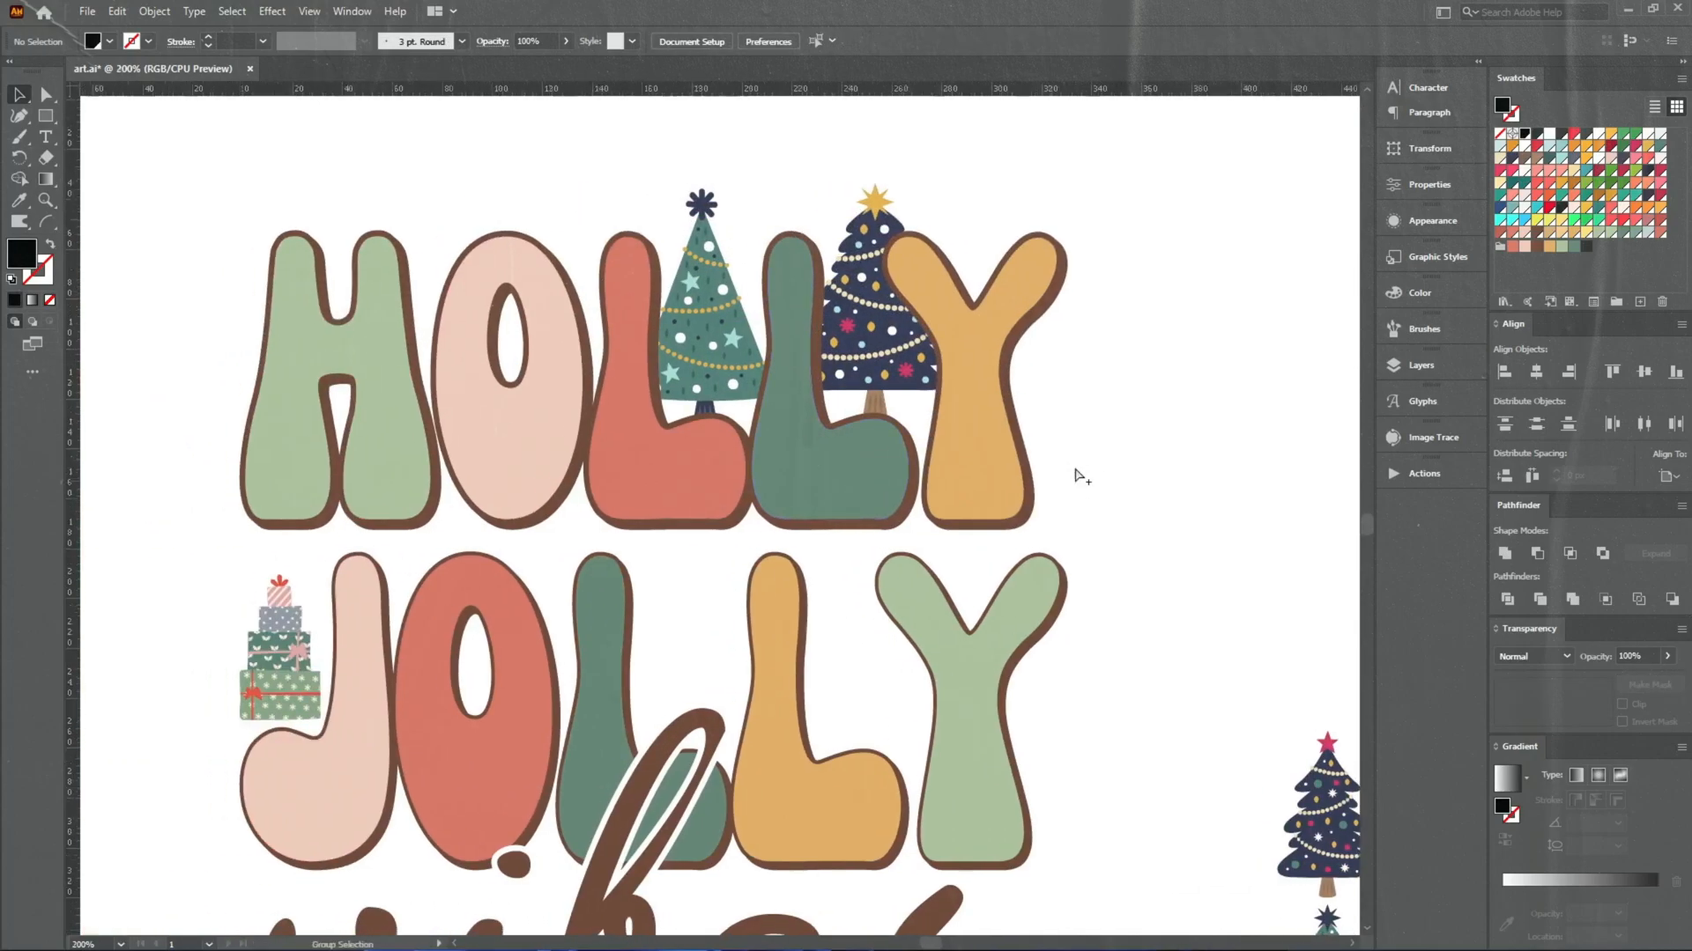
scroll(1071, 469, down, 2)
drag(532, 386, 643, 394)
scroll(855, 309, up, 4)
key(ctrl+shift+])
click(780, 330)
click(828, 356)
Inside the Santa hat group, recolour all black outlines with the dark charcoal swatch and send them to the back
key(i)
scroll(712, 458, up, 3)
key(v)
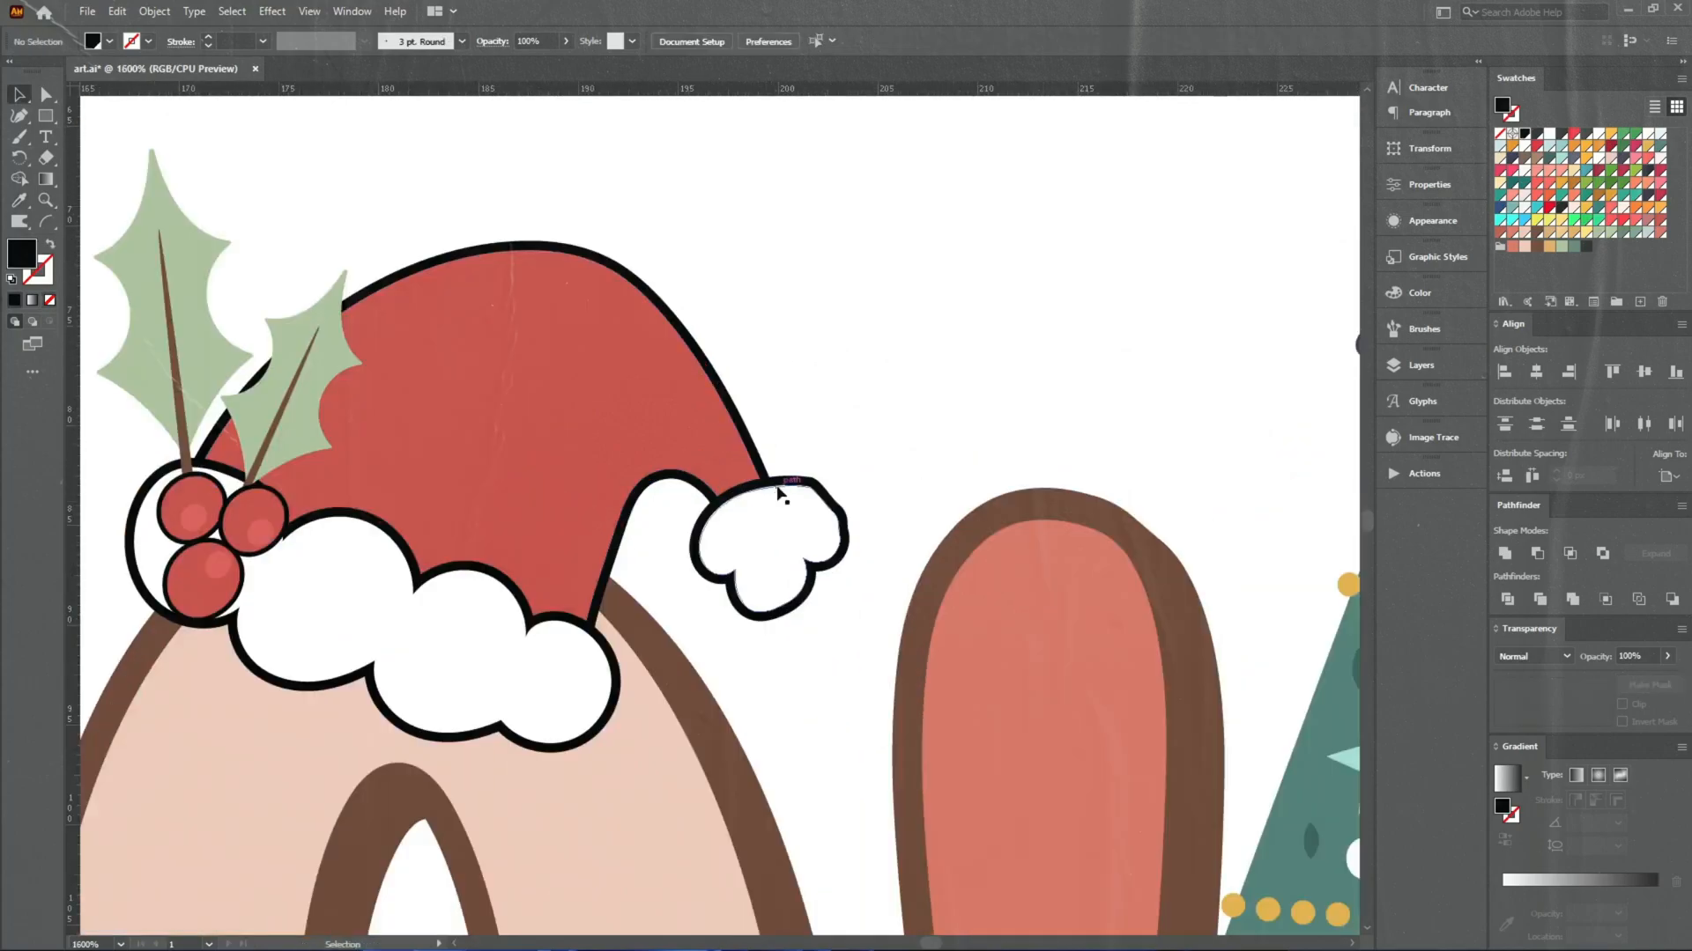
click(787, 481)
double_click(787, 480)
key(y)
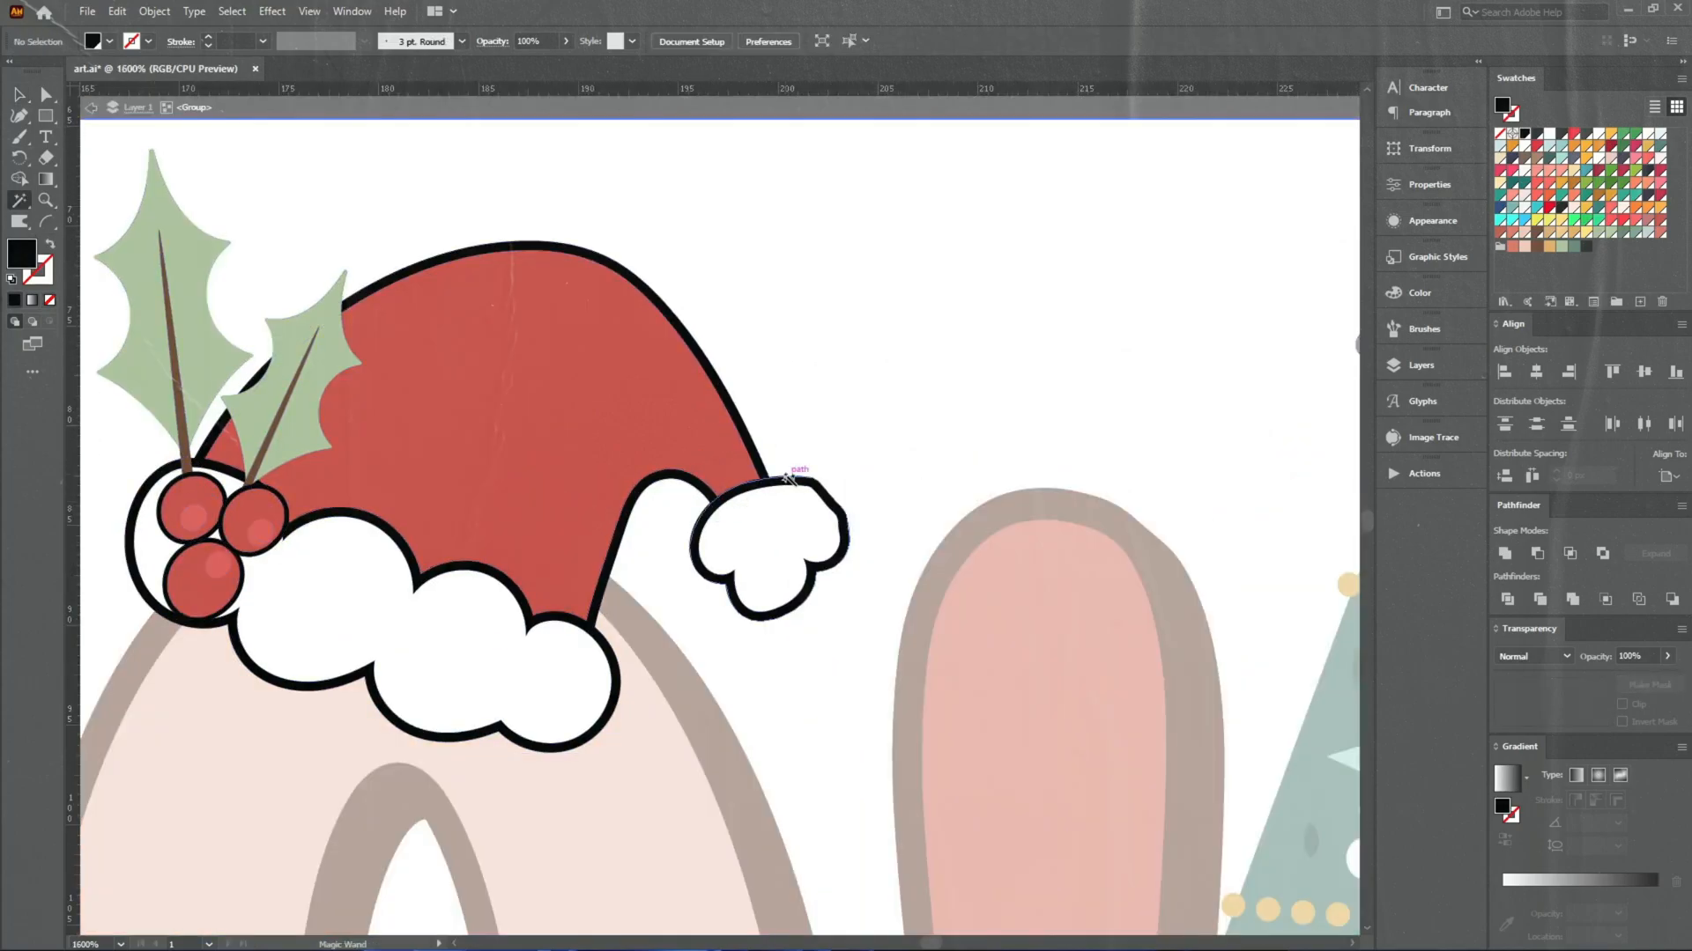
click(789, 478)
click(1585, 247)
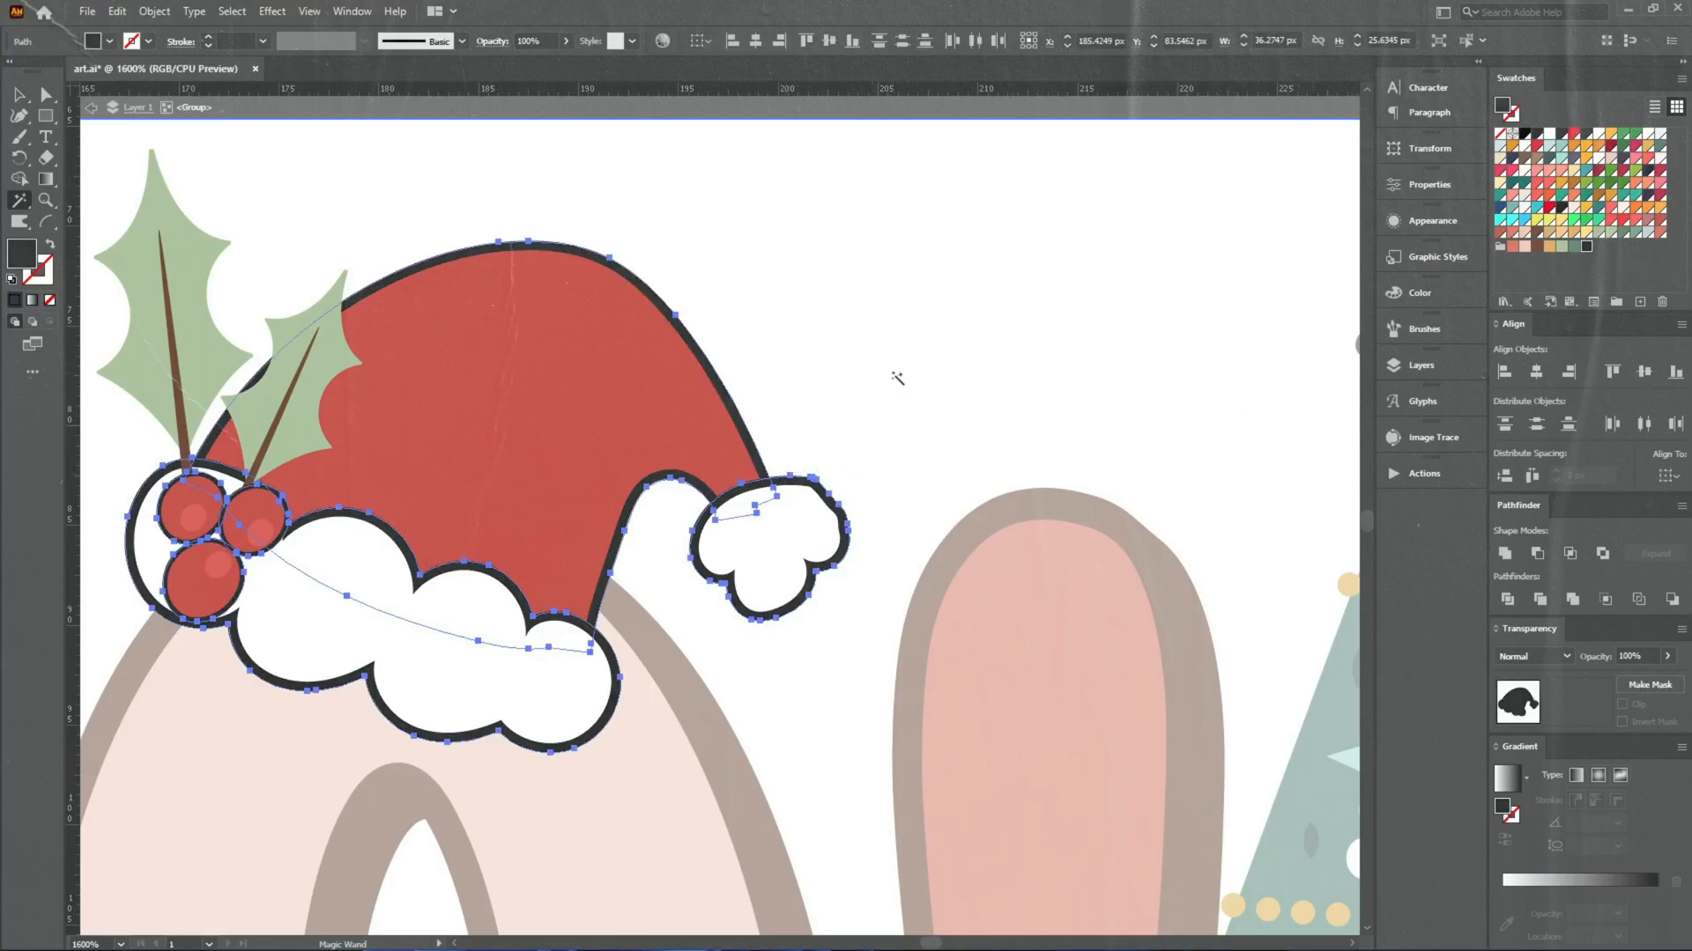
key(ctrl+shift+[)
key(v)
double_click(822, 367)
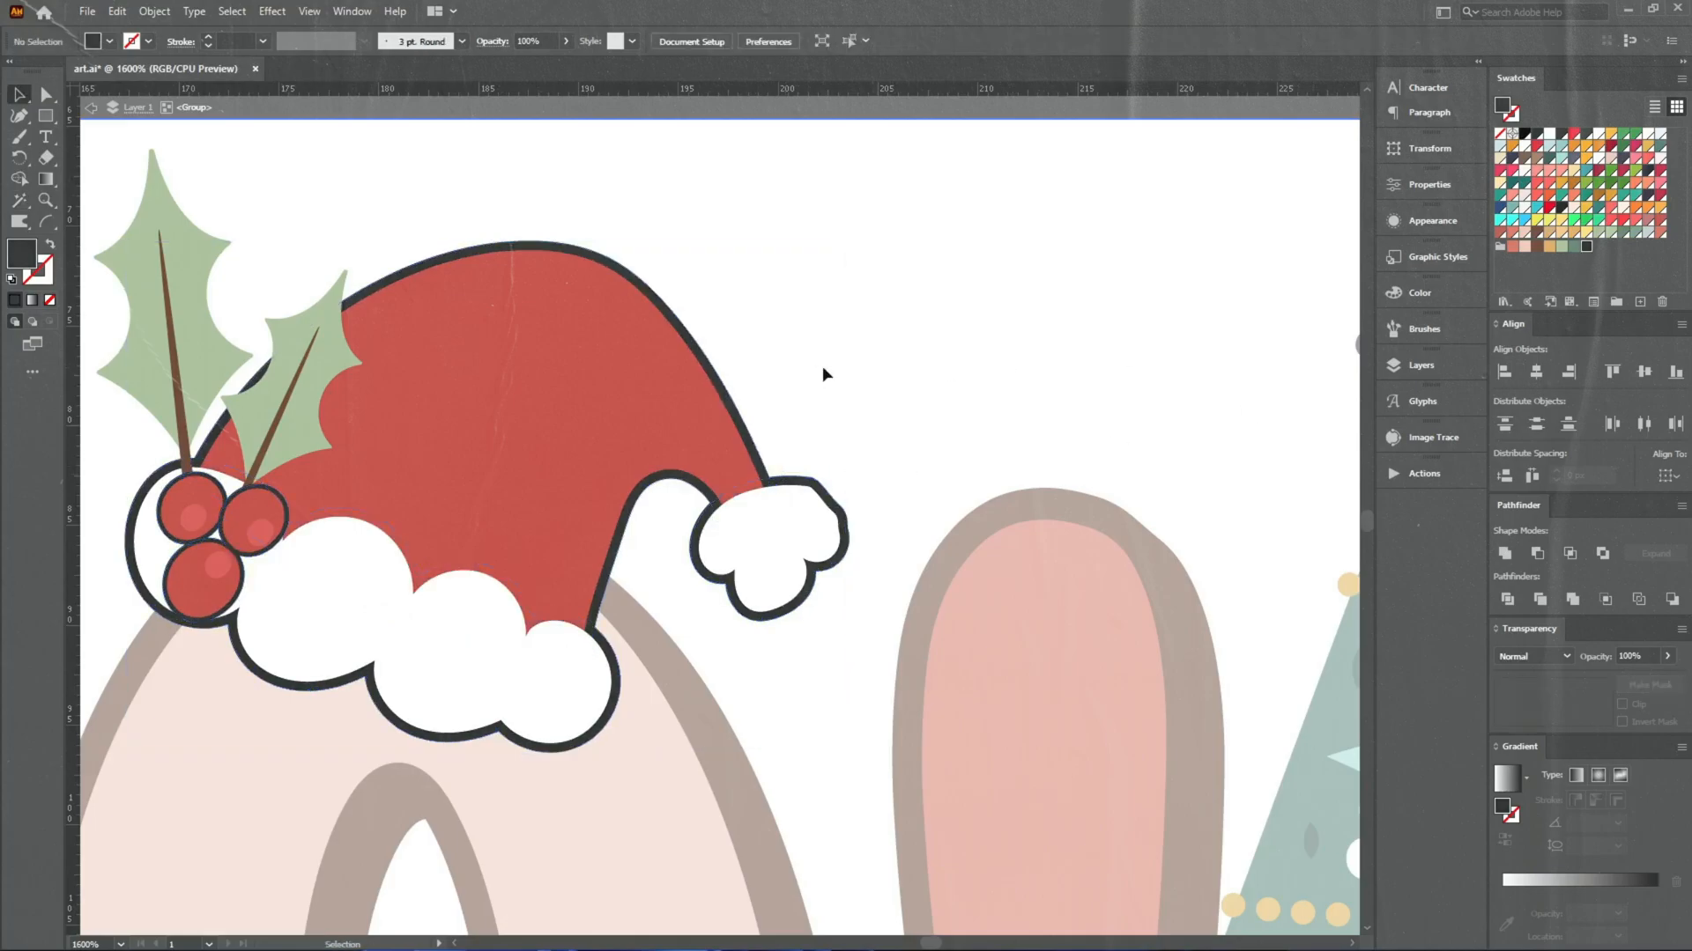
Enlarge and tilt the Santa hat and position it over the top of the O of HOLLY
scroll(821, 339, down, 1)
drag(804, 347, 677, 437)
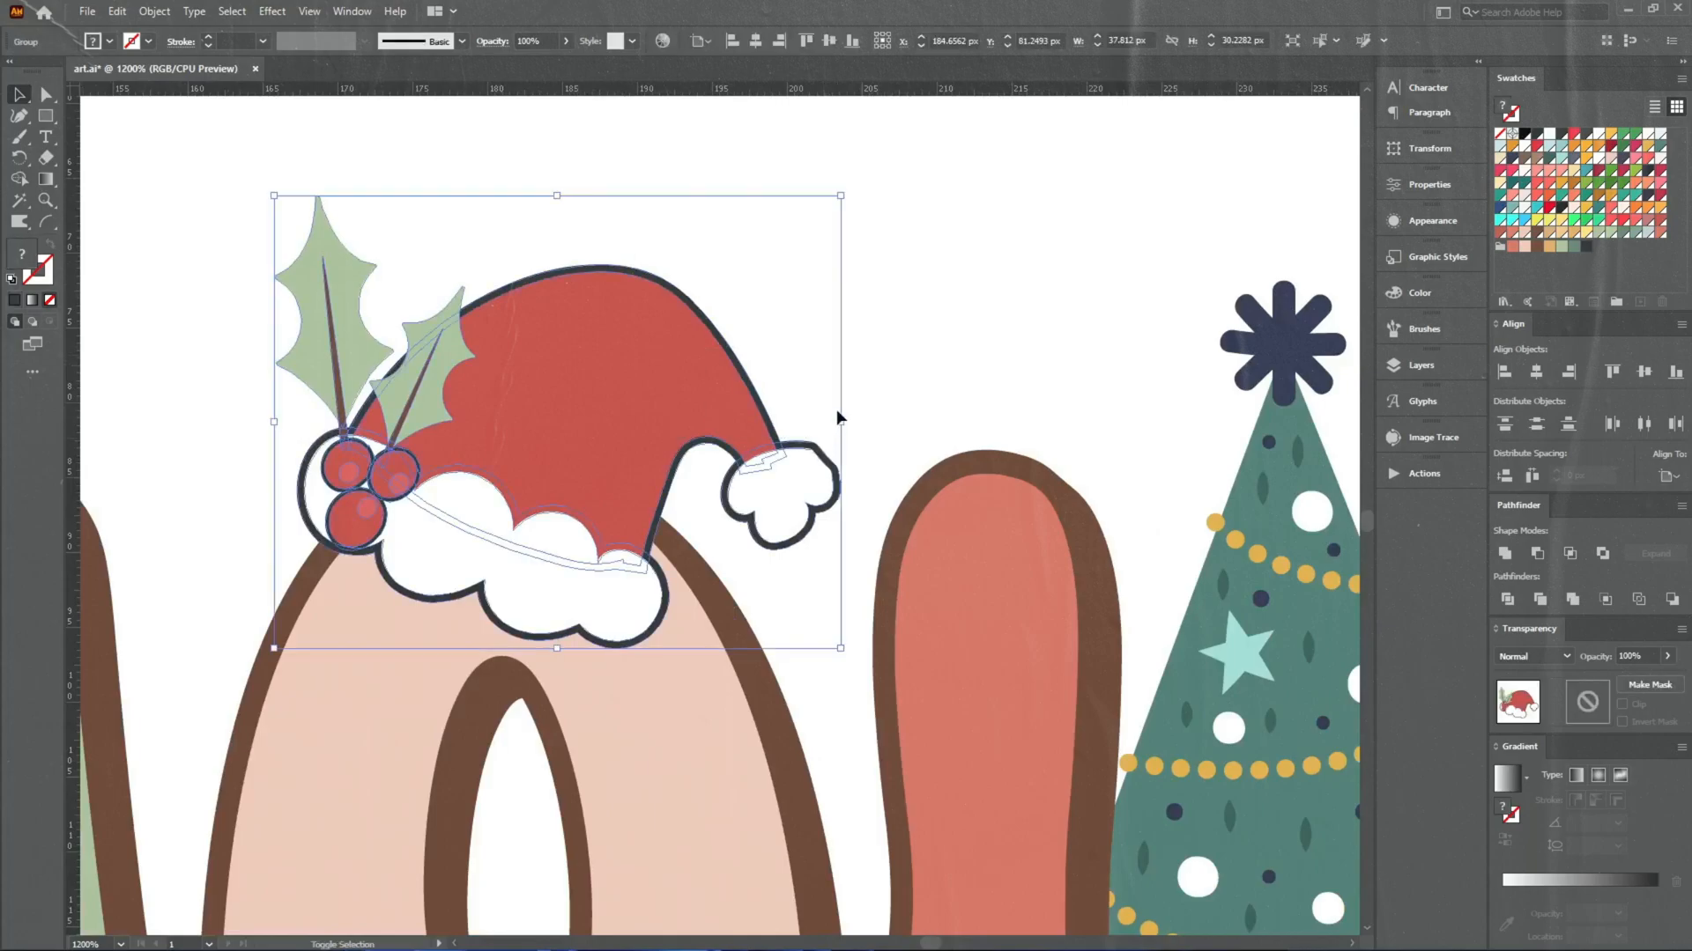
drag(838, 421, 1038, 421)
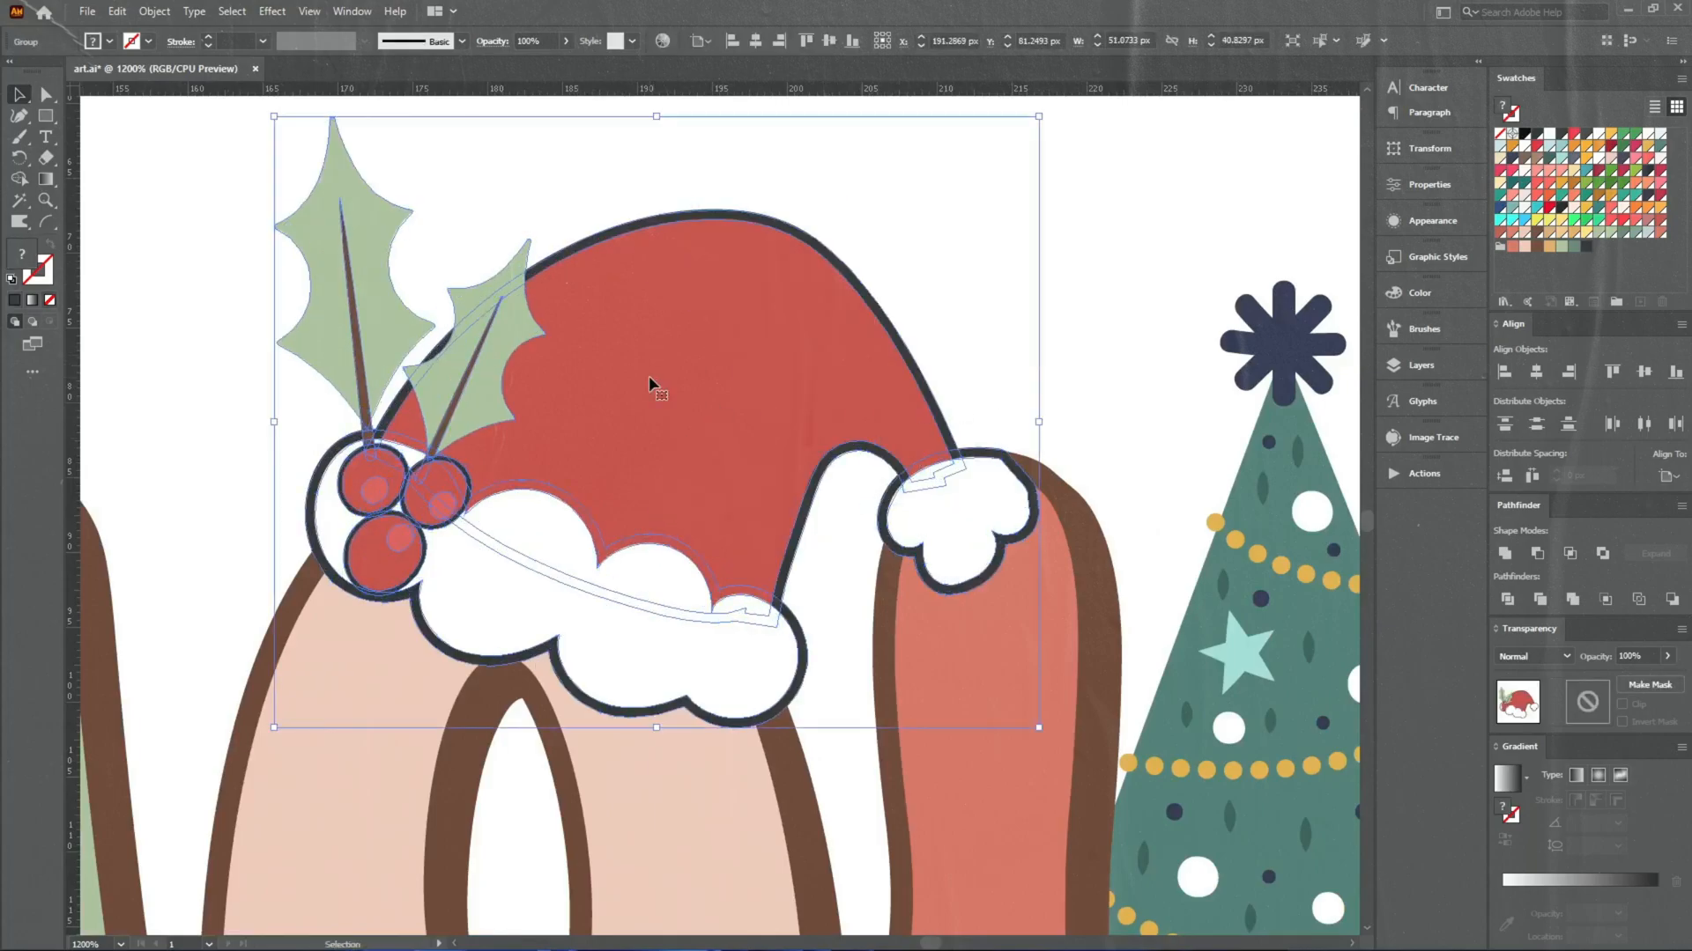
scroll(648, 375, down, 1)
drag(919, 193, 861, 352)
drag(915, 428, 961, 397)
drag(962, 176, 890, 185)
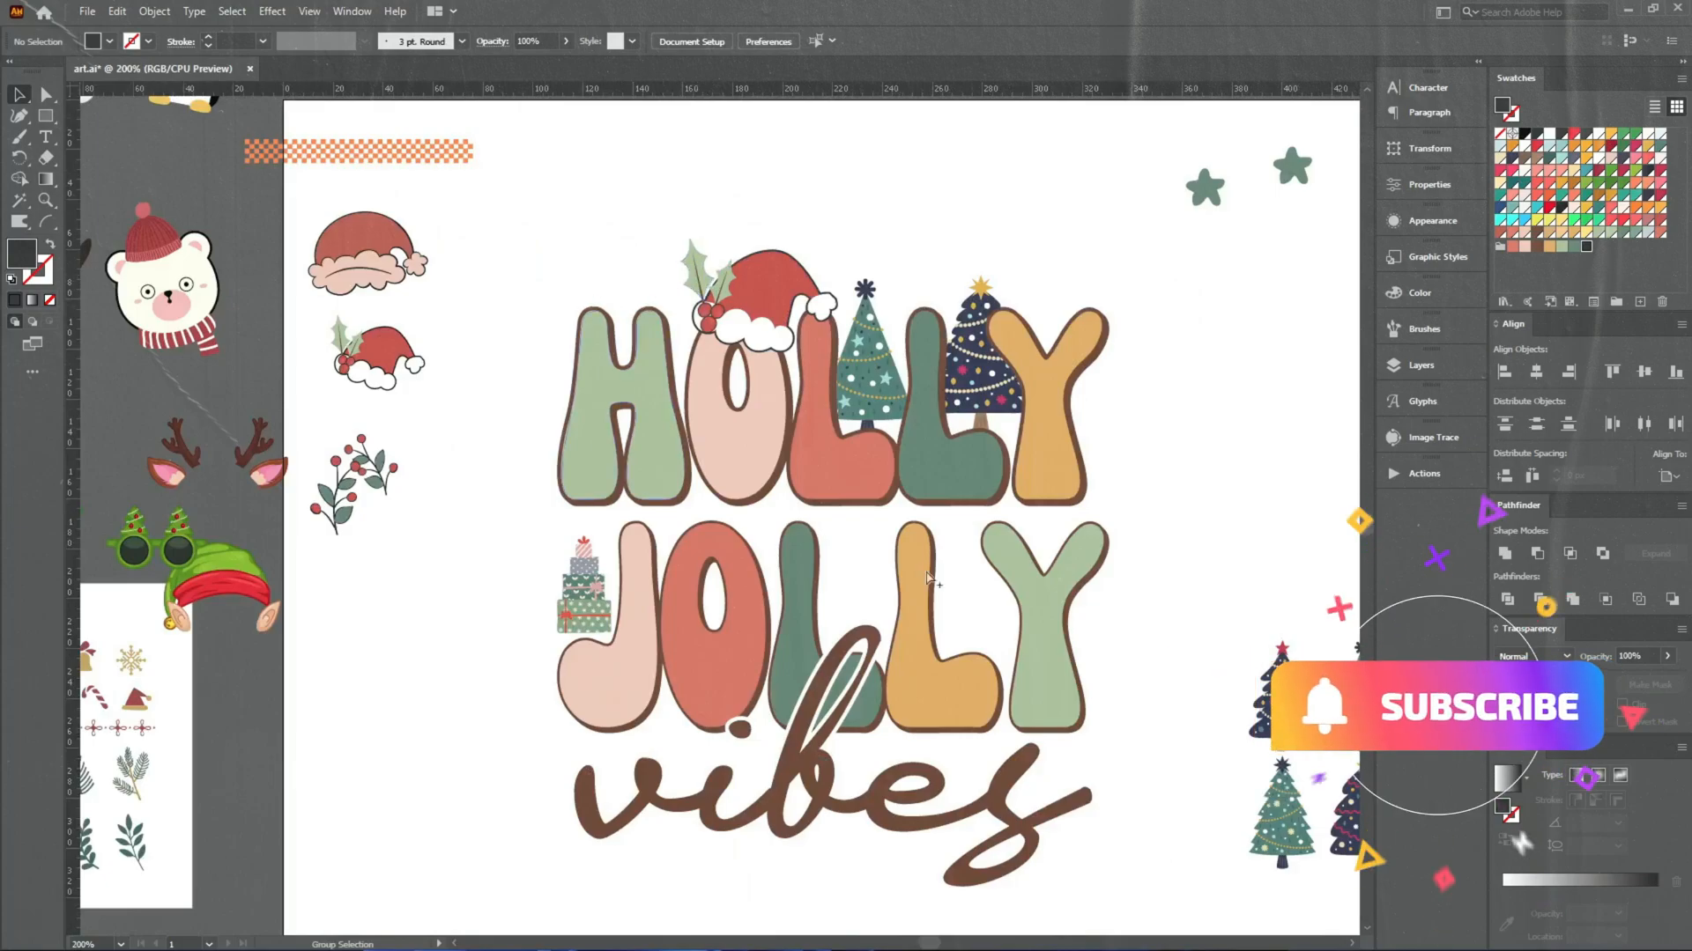
Copy the yellow bell with the red ribbon from the clipart above the artboard into the gap between the last L and Y of JOLLY
drag(1217, 611, 818, 620)
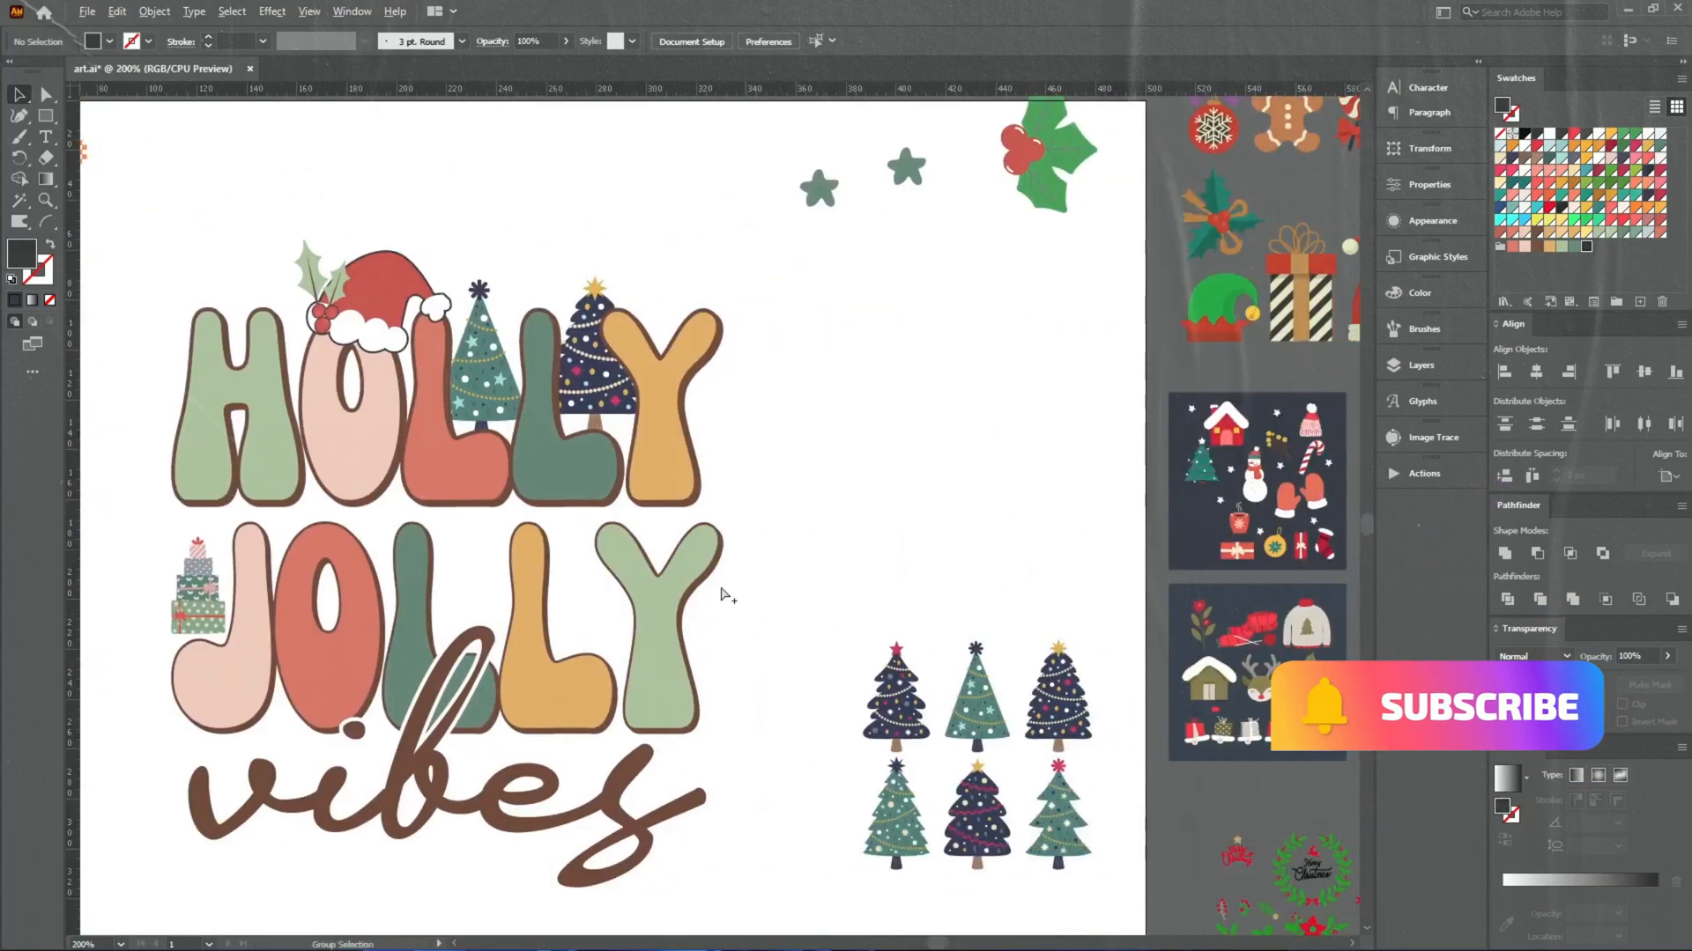
scroll(682, 643, down, 1)
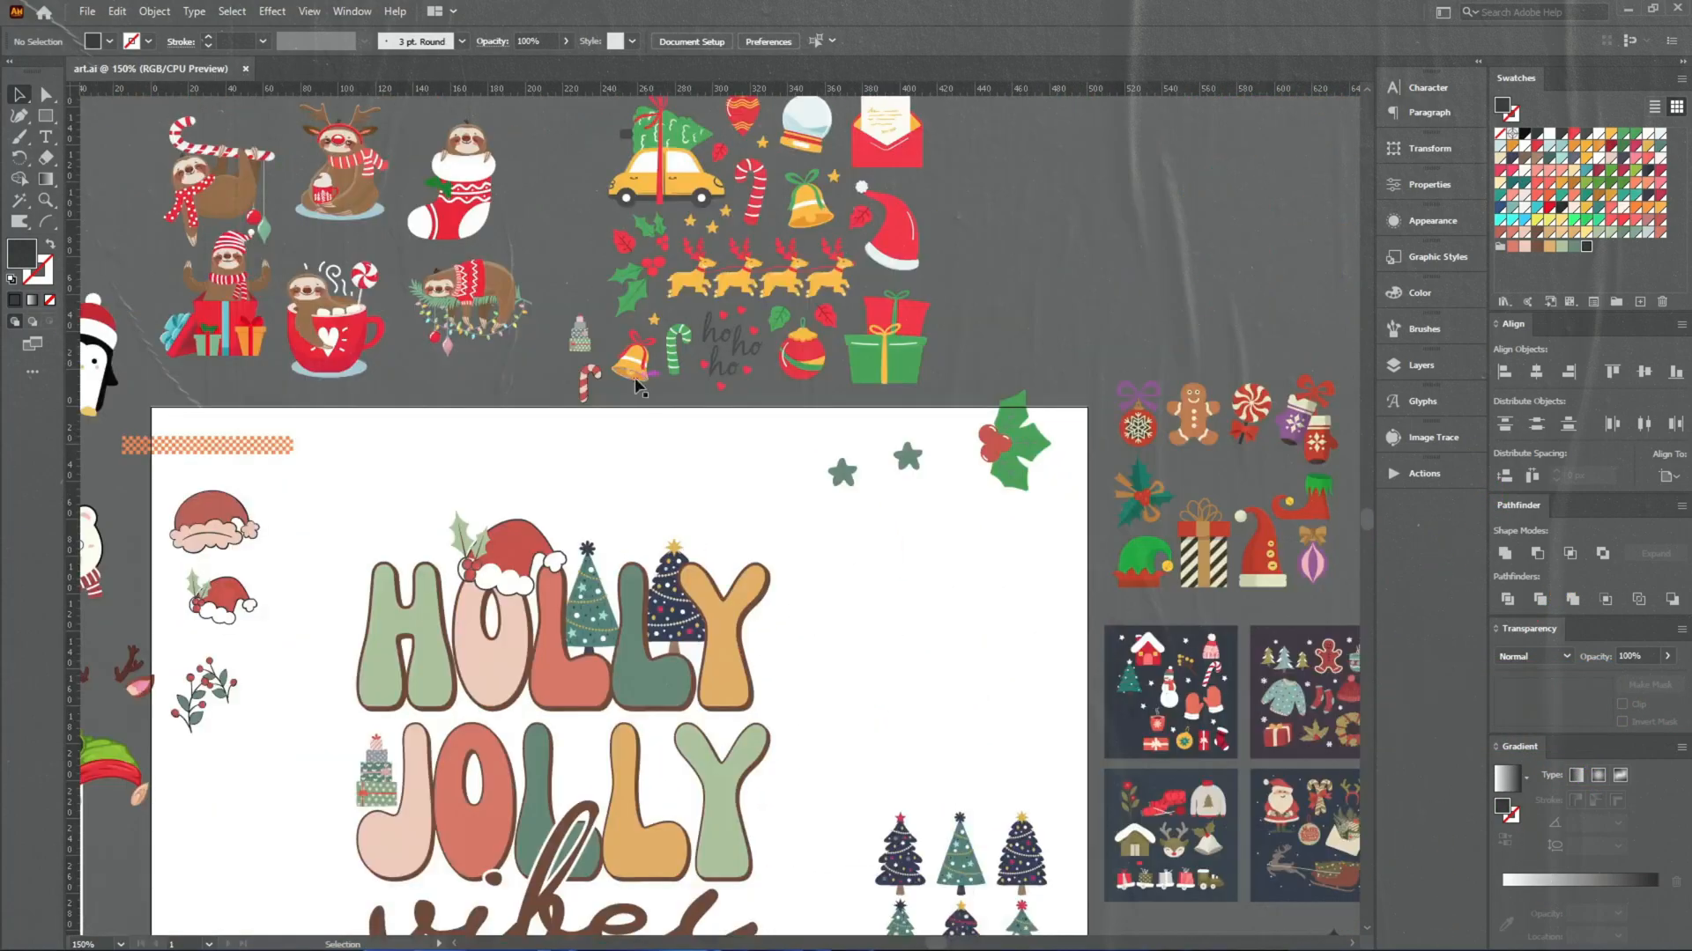
drag(630, 373, 662, 815)
scroll(684, 811, up, 4)
drag(608, 653, 608, 615)
click(710, 673)
scroll(614, 654, down, 2)
click(1033, 615)
Recolour the bell's red ribbon with the coral sampled from the first L of HOLLY
scroll(1033, 615, down, 3)
scroll(994, 599, up, 3)
key(i)
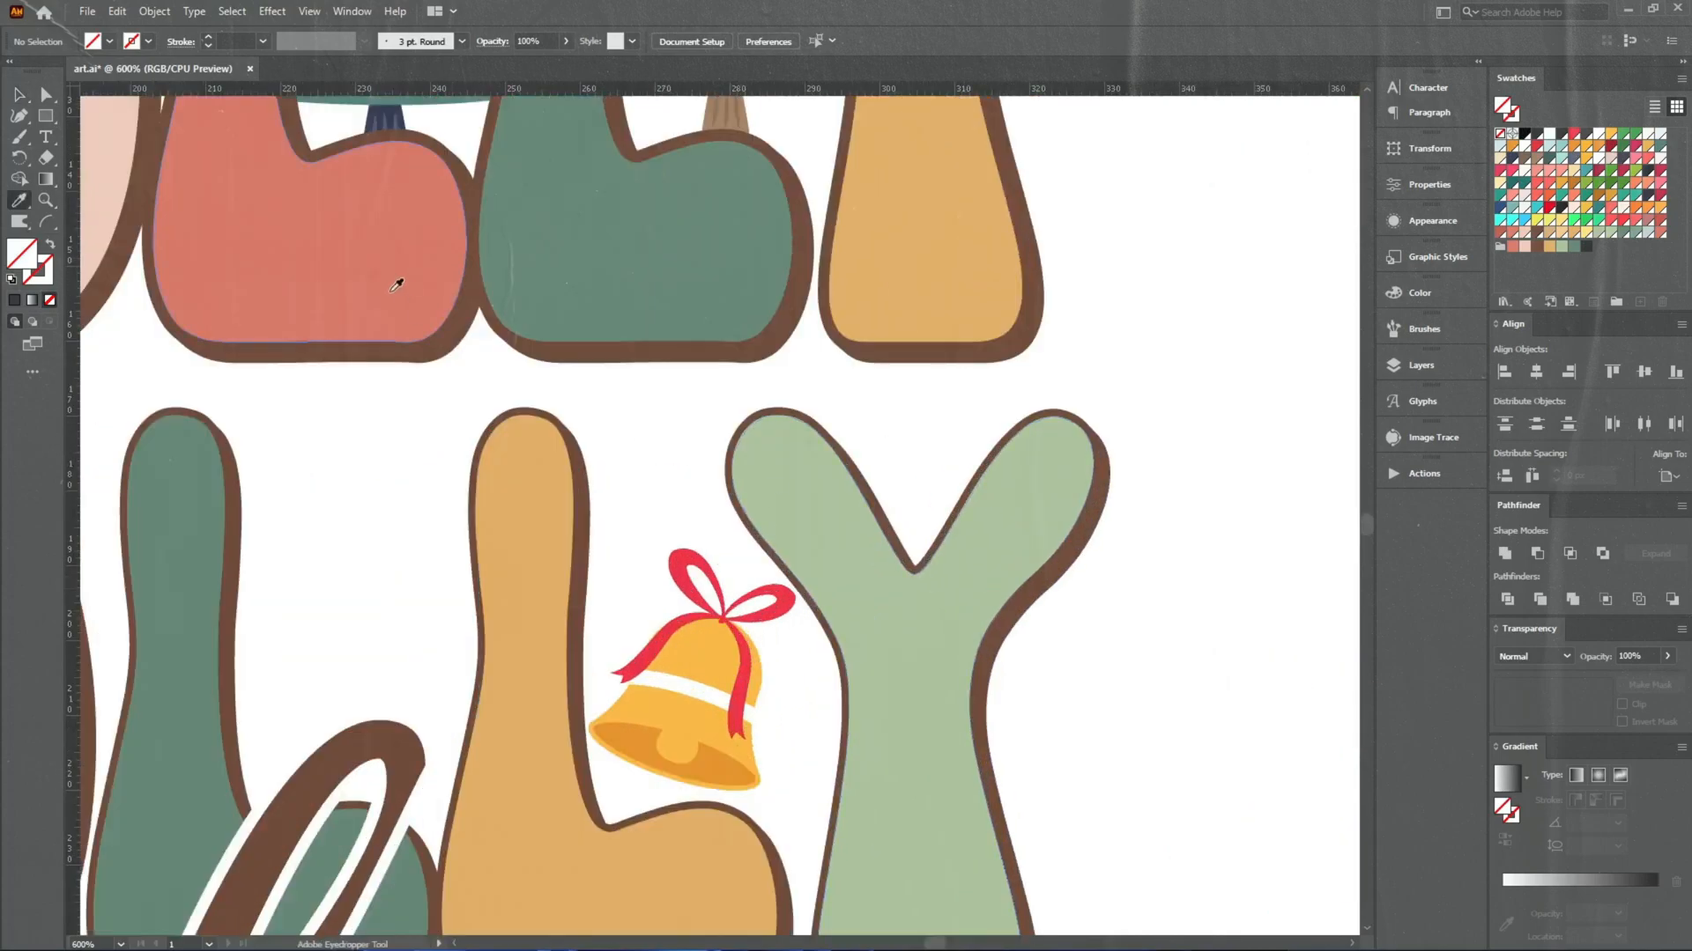
click(396, 283)
alt+click(671, 561)
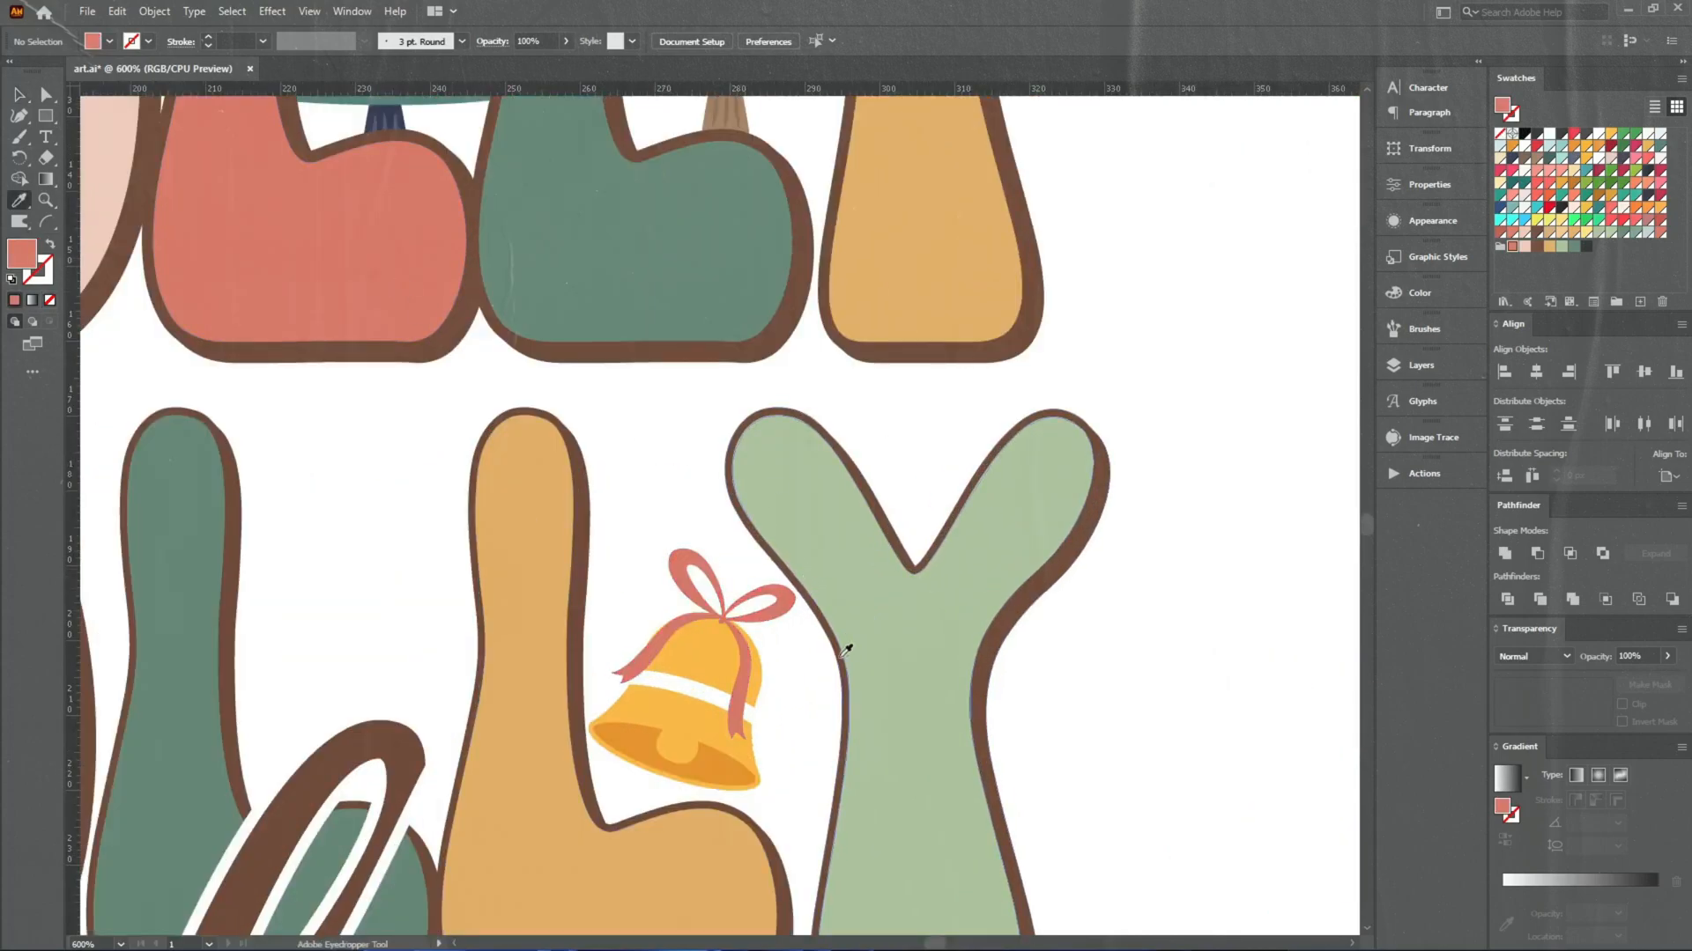
Try recolouring the bell's yellow body with the golden tan of the letters
click(683, 698)
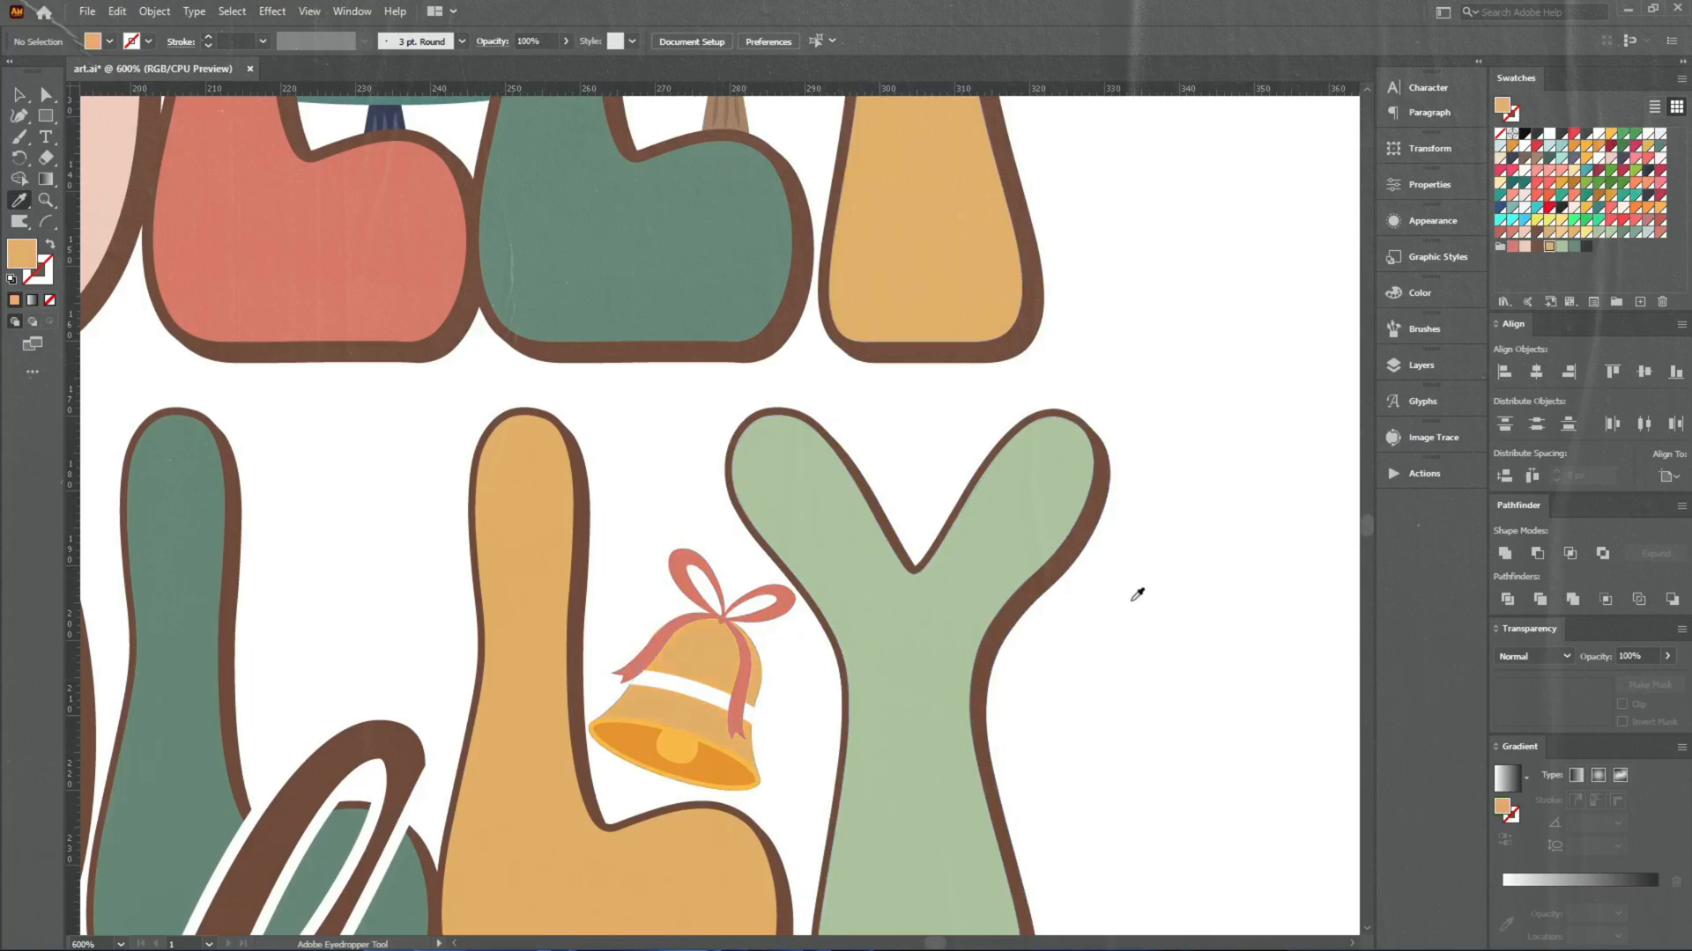
scroll(763, 747, down, 3)
key(ctrl+z)
key(ctrl+z)
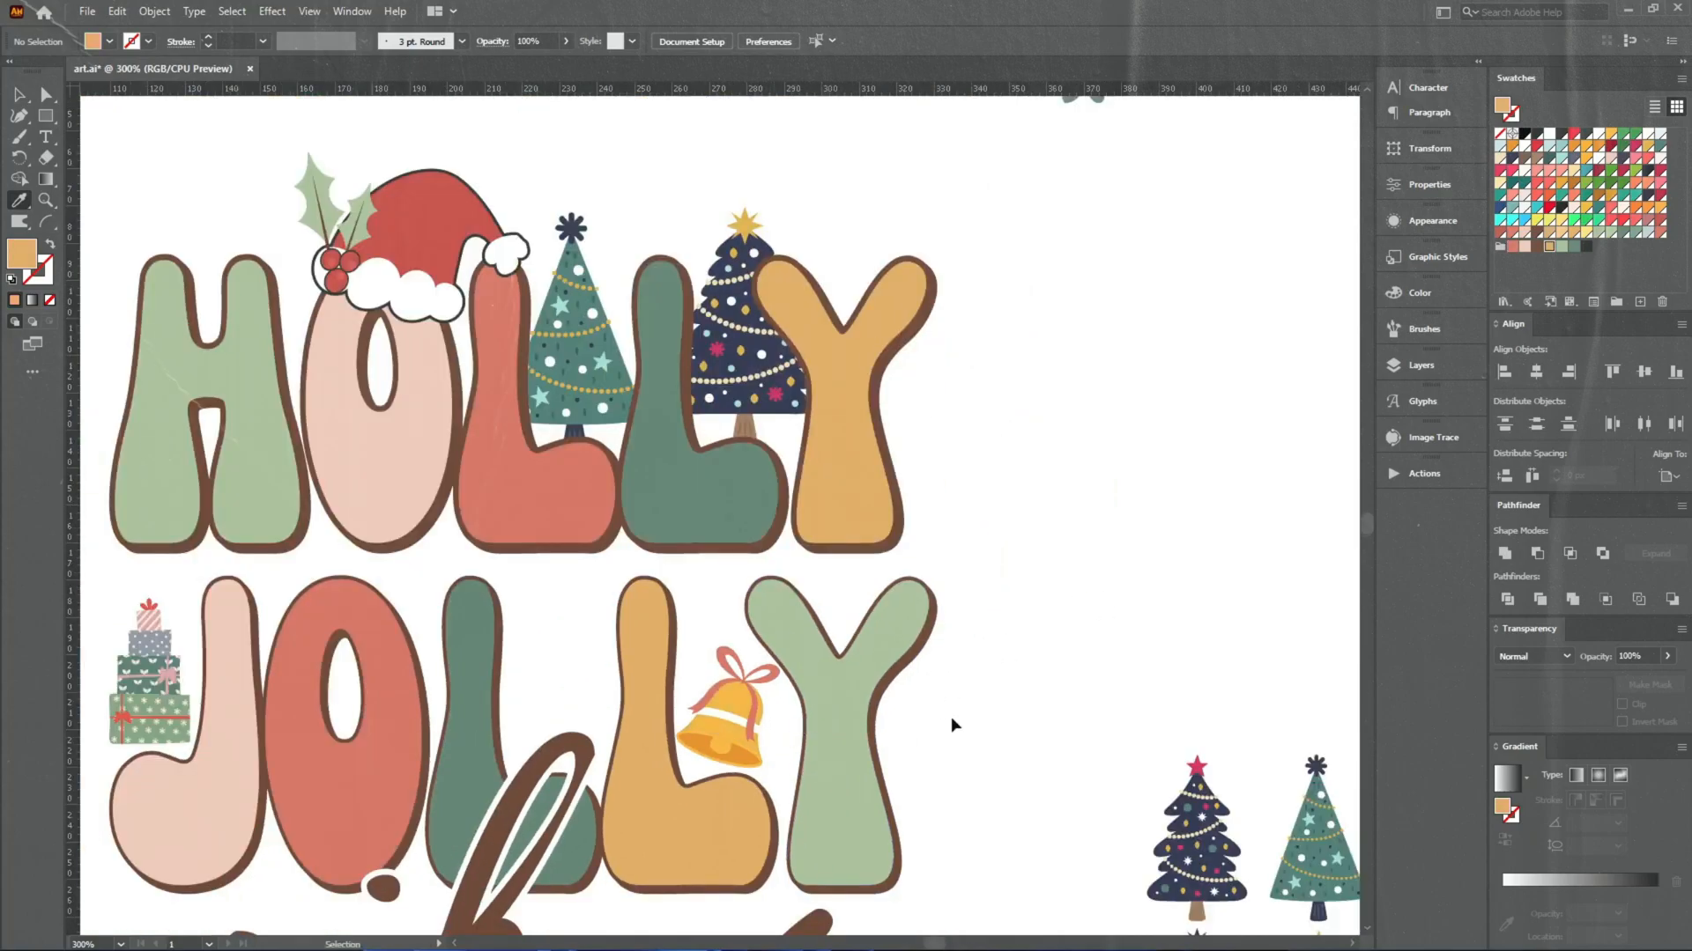
Copy the red and pink candy cane from above the artboard into the gap between the two Ls of JOLLY
key(v)
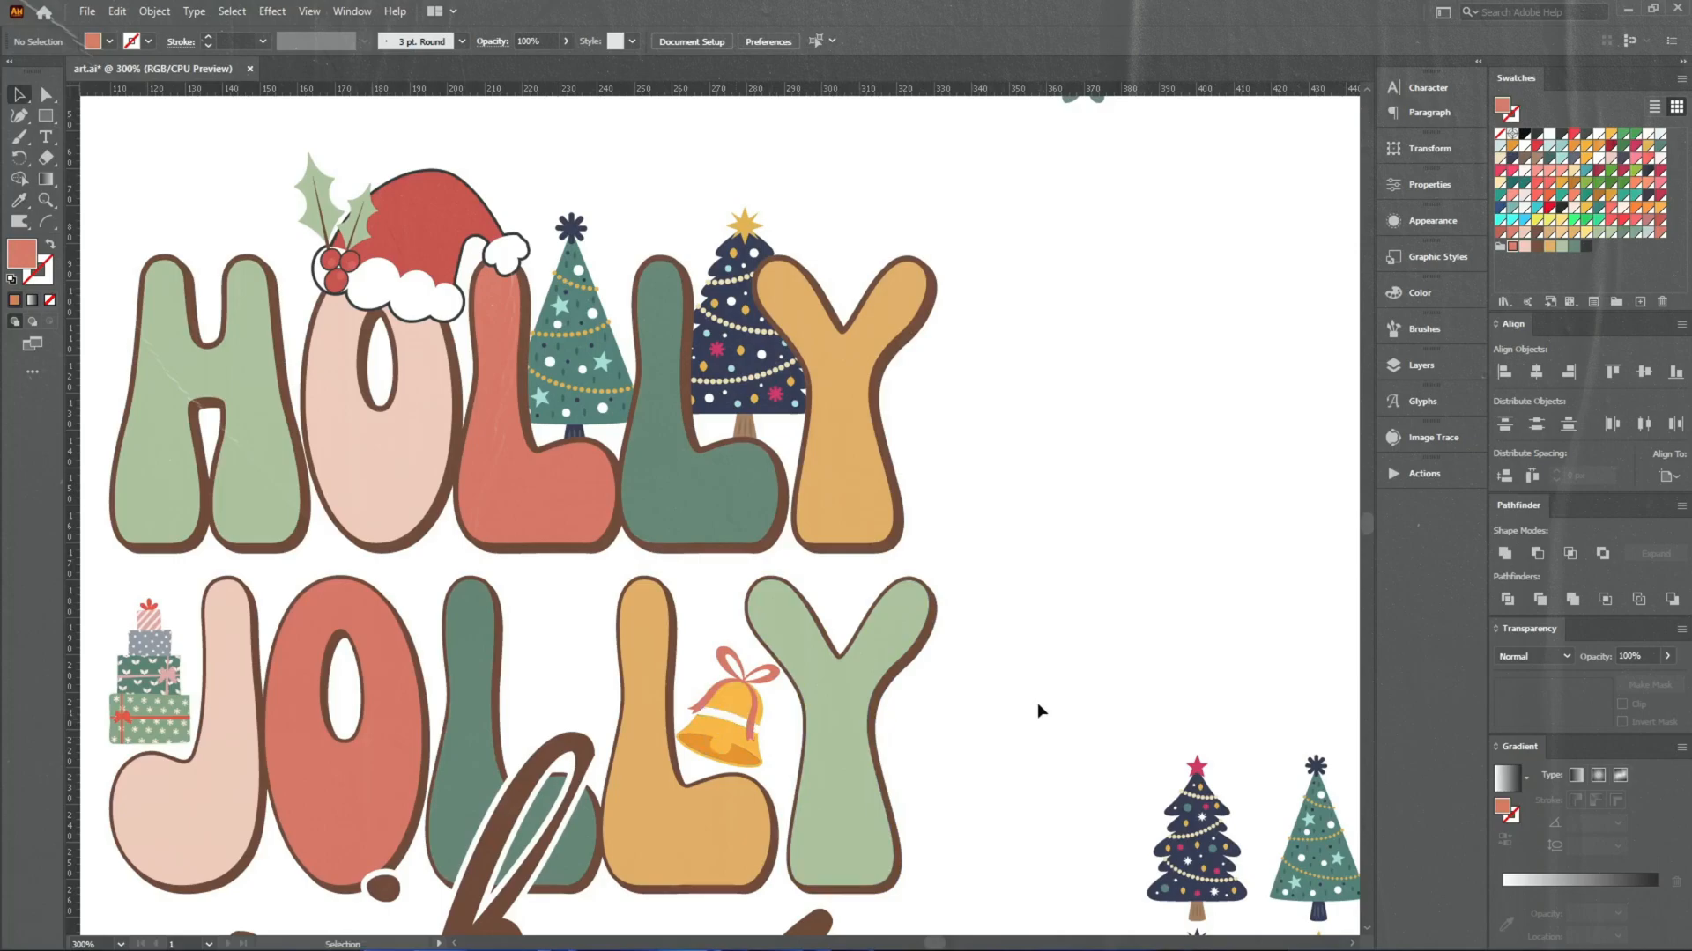
scroll(1038, 702, down, 2)
drag(838, 378, 760, 449)
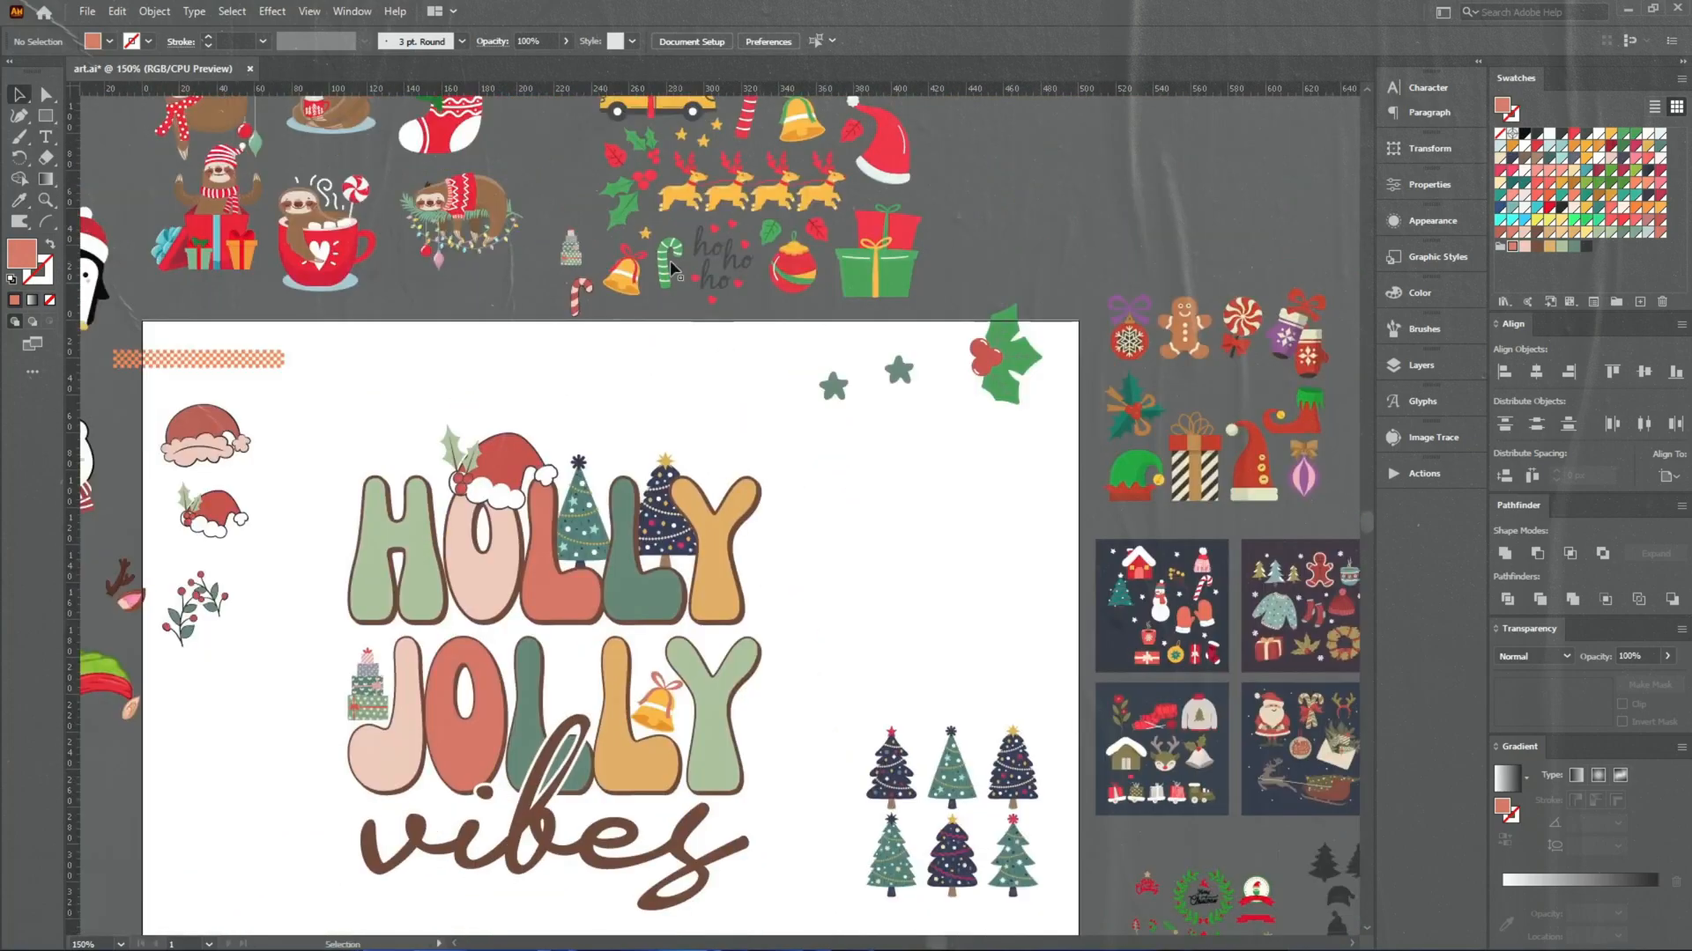
drag(581, 295, 667, 652)
scroll(565, 678, up, 4)
click(573, 672)
Inside the candy cane group, recolour all black outlines with the dark charcoal swatch
scroll(572, 617, up, 4)
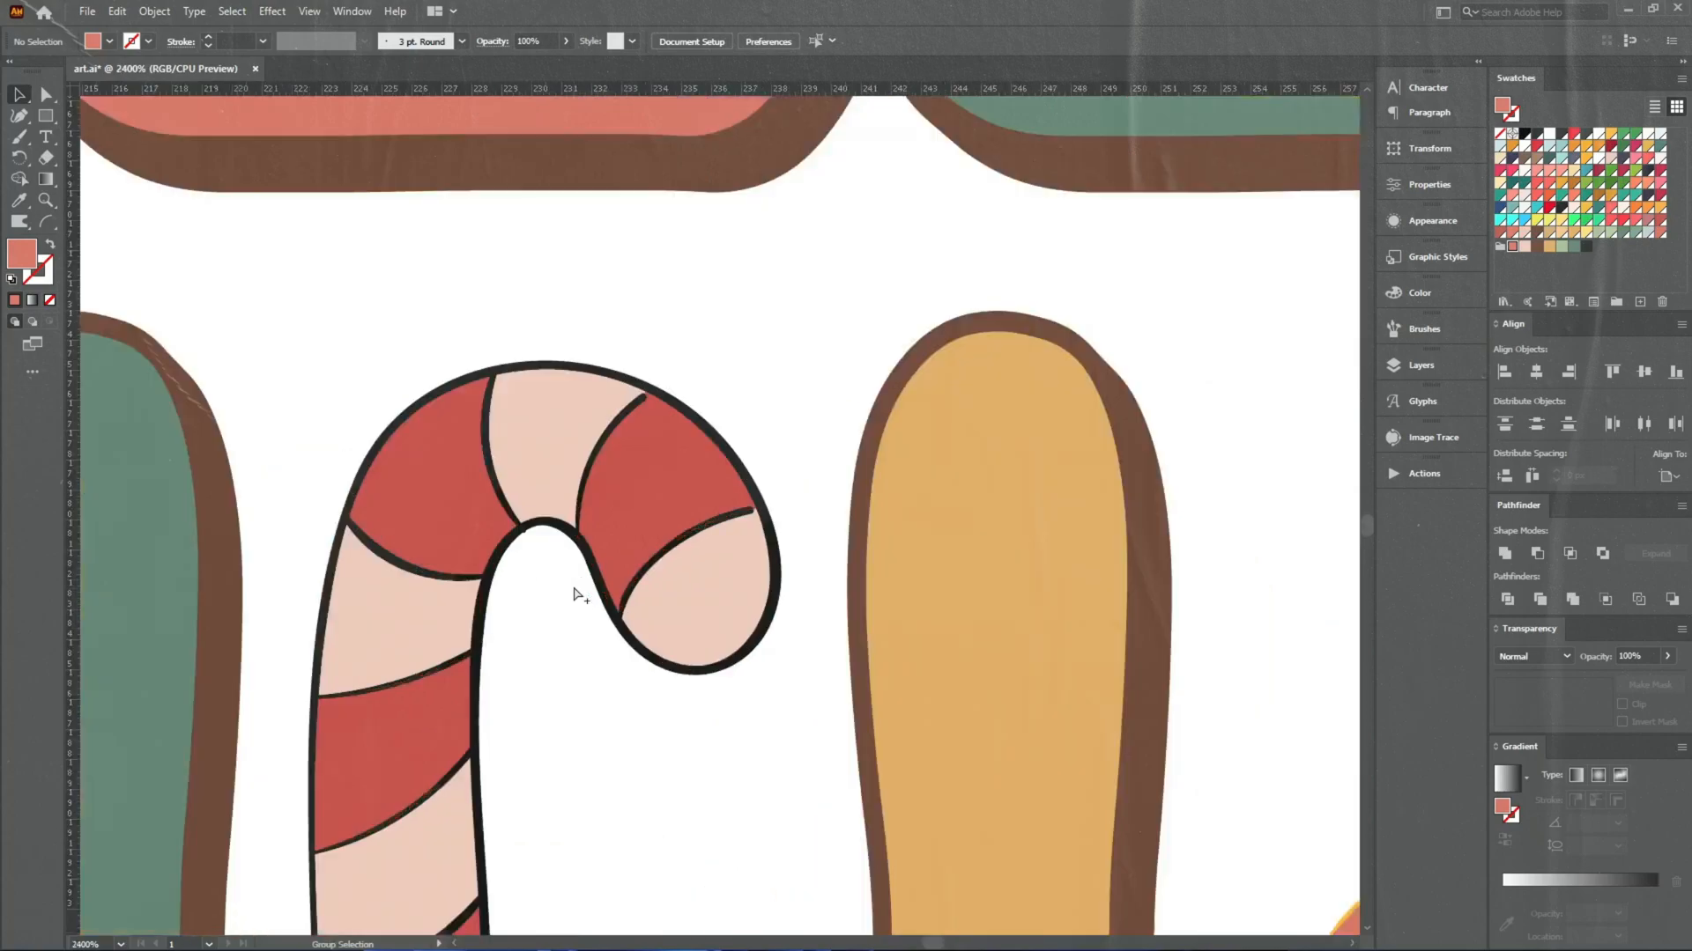
double_click(589, 552)
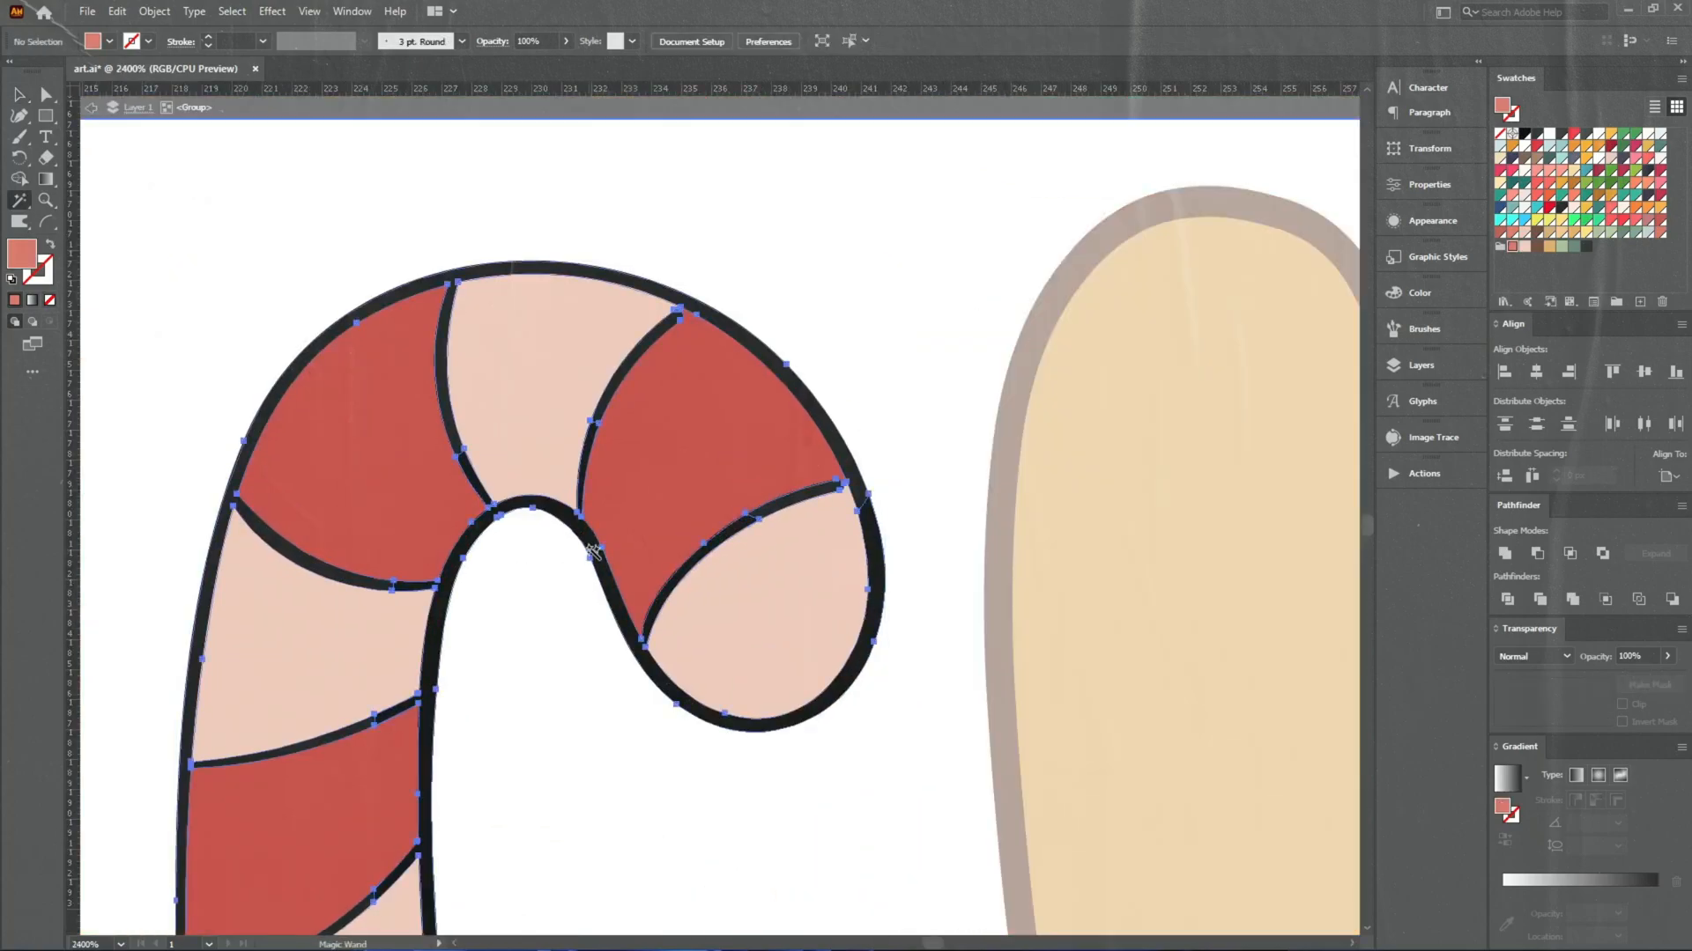
click(593, 550)
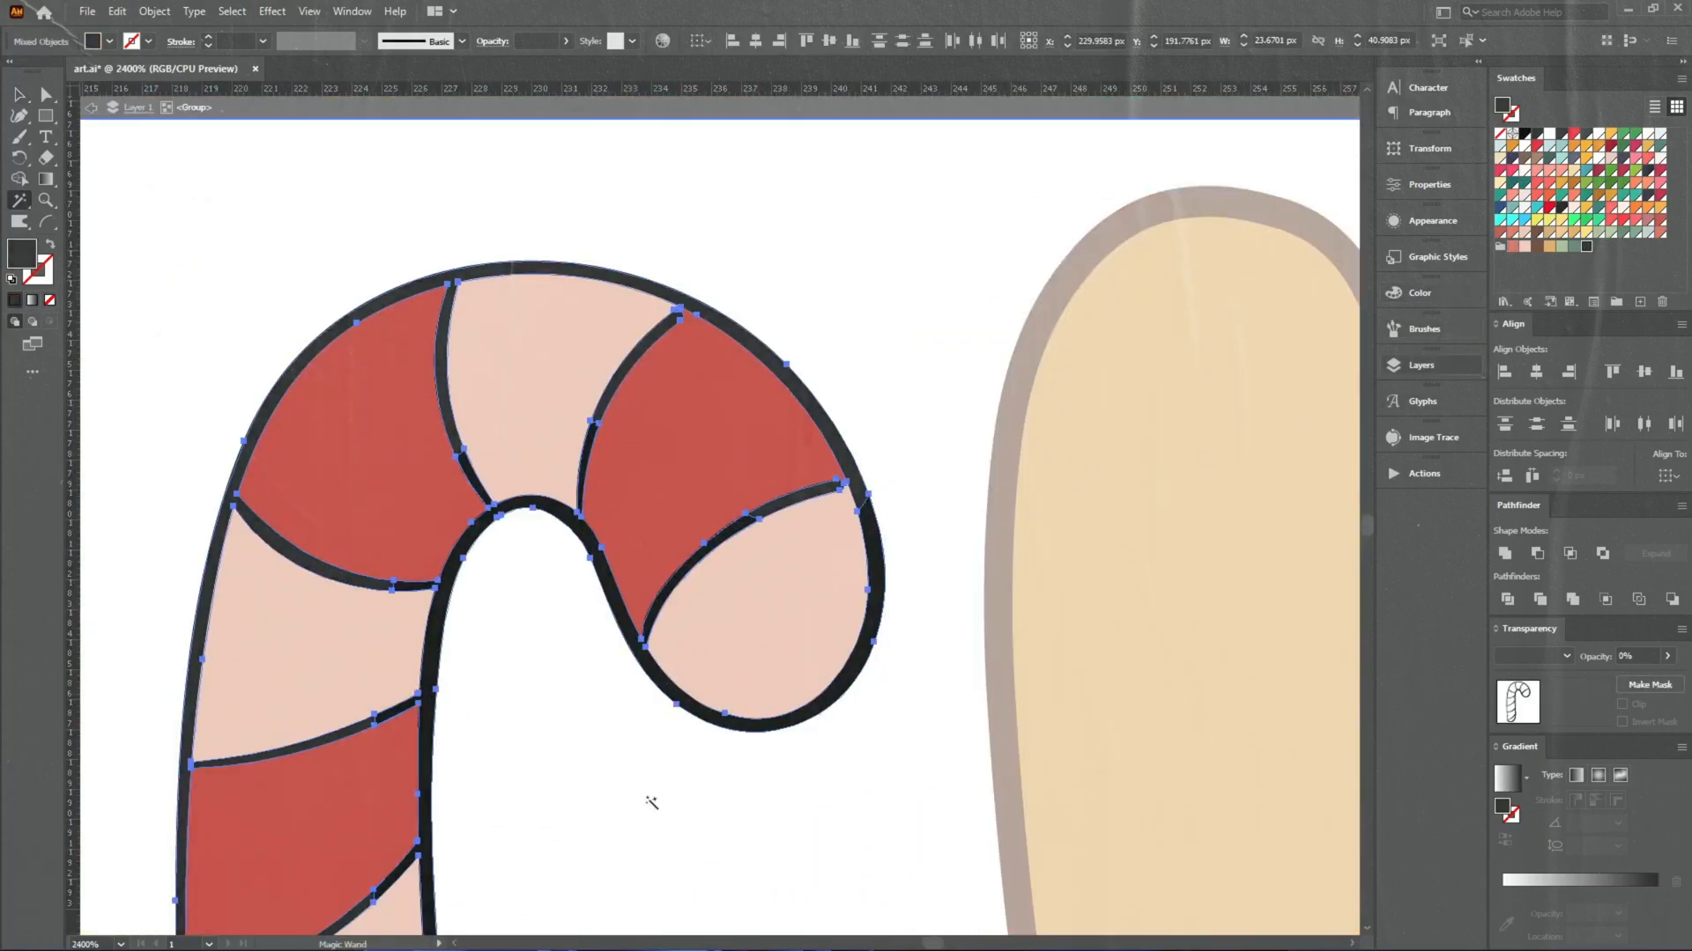
key(v)
click(703, 769)
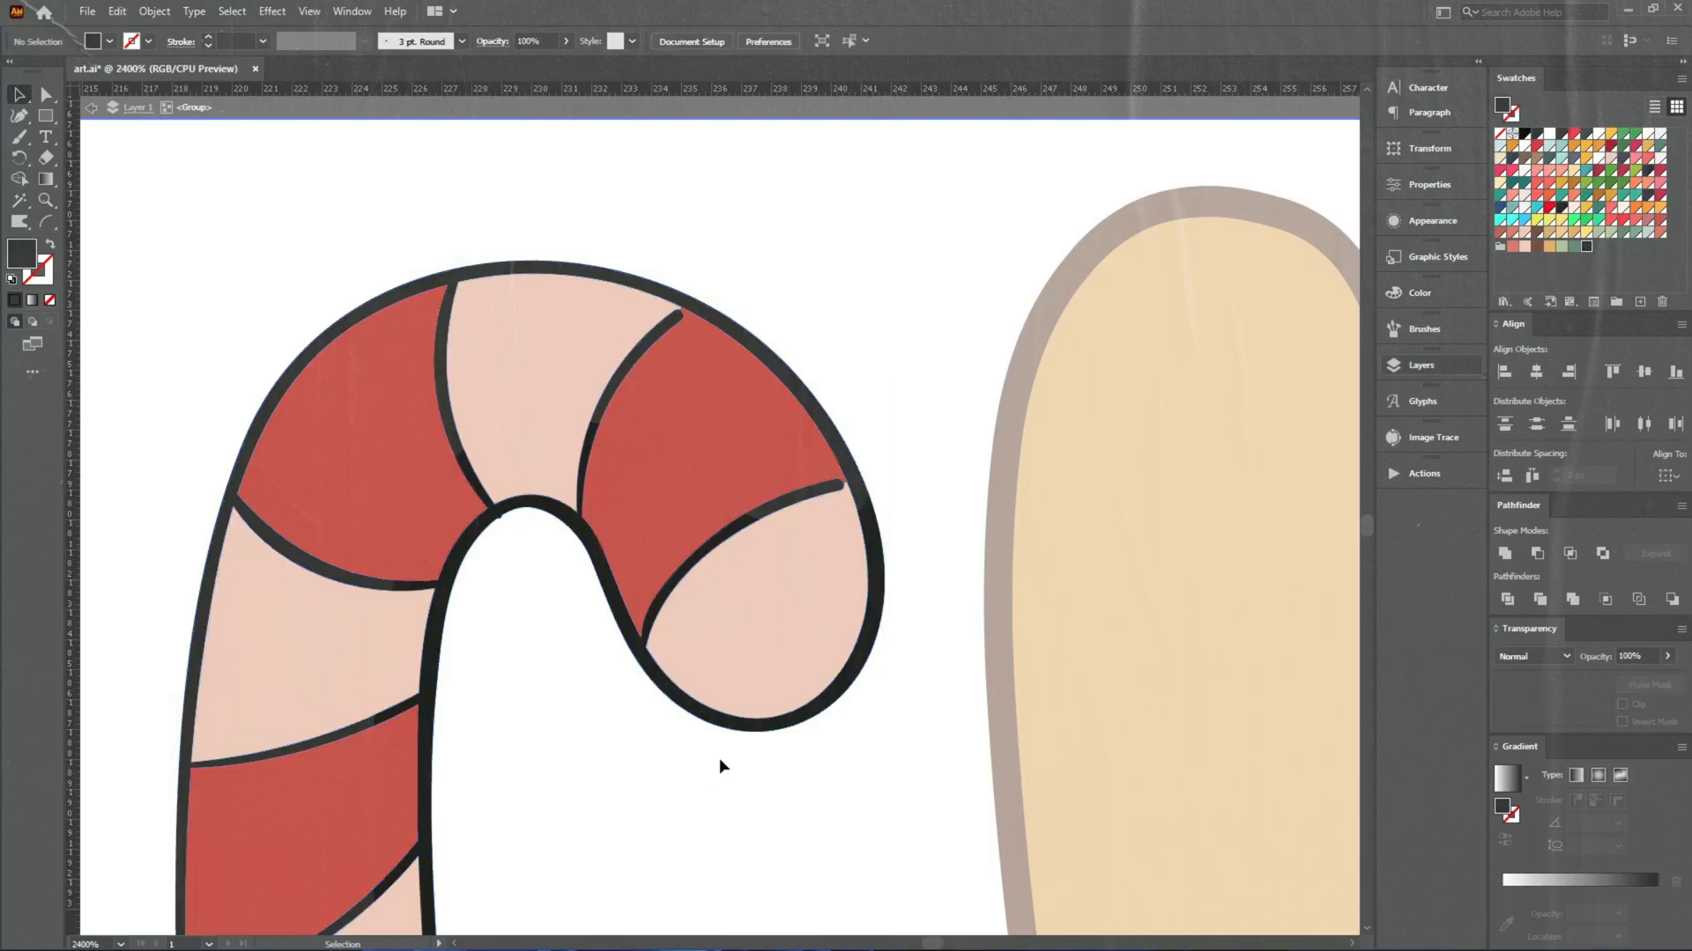
double_click(719, 758)
scroll(692, 768, down, 4)
scroll(693, 769, down, 5)
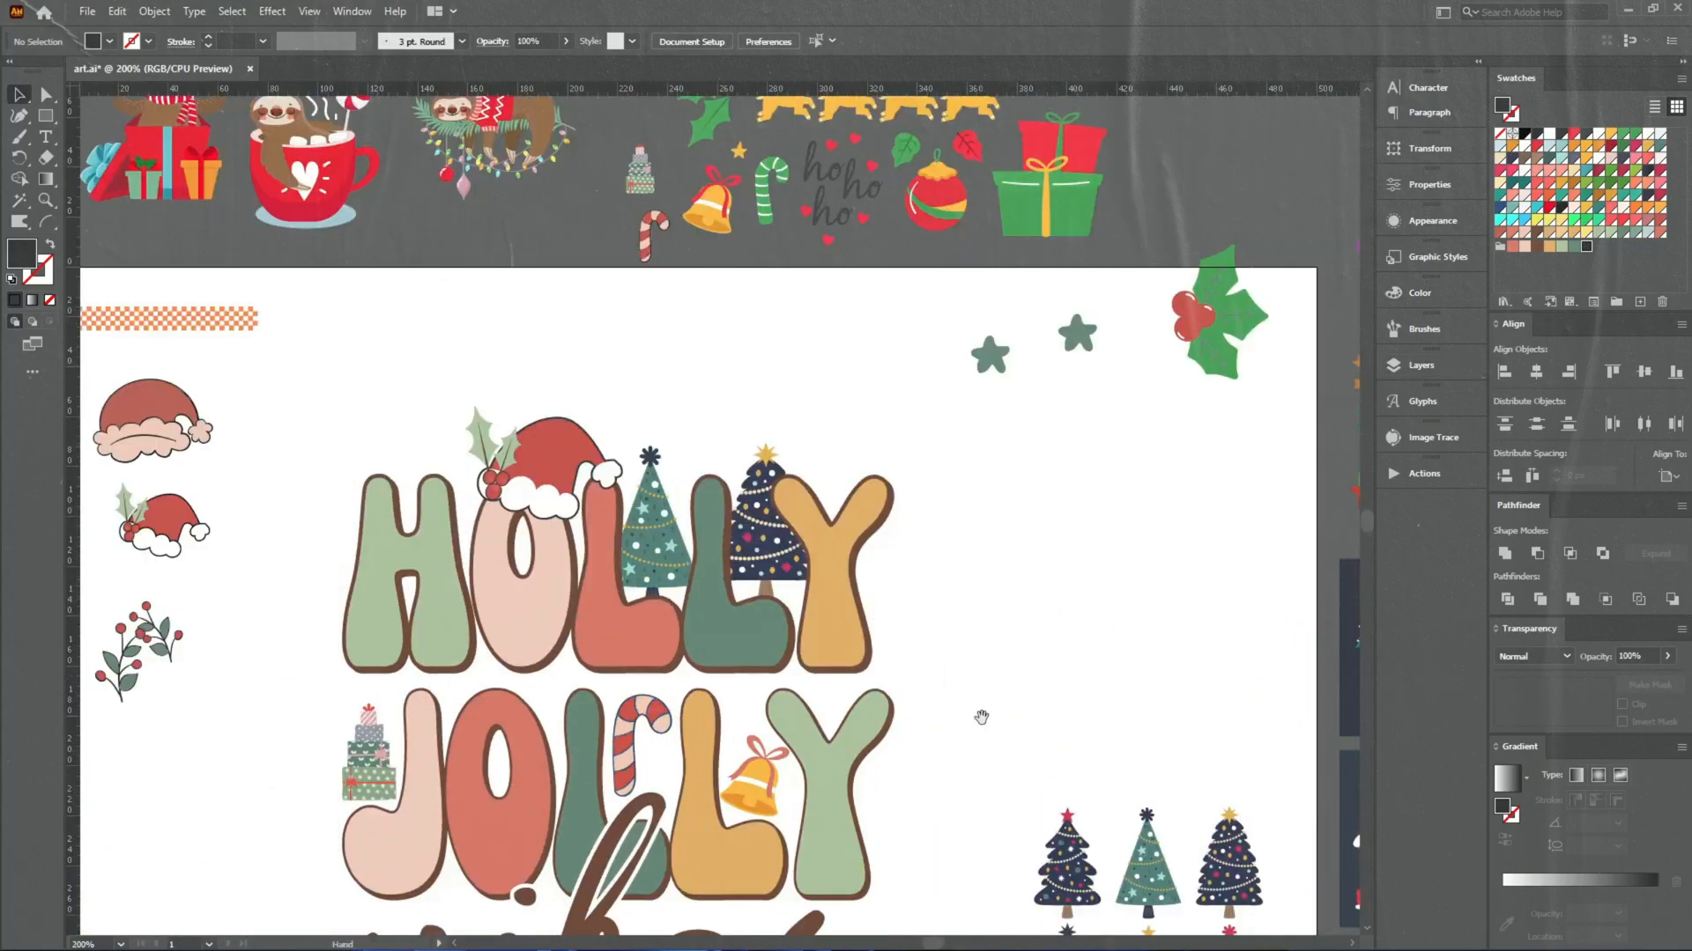
Copy the multicoloured string lights from the clipart beside the artboard onto the lower edge of the H and O of HOLLY
scroll(1077, 782, up, 3)
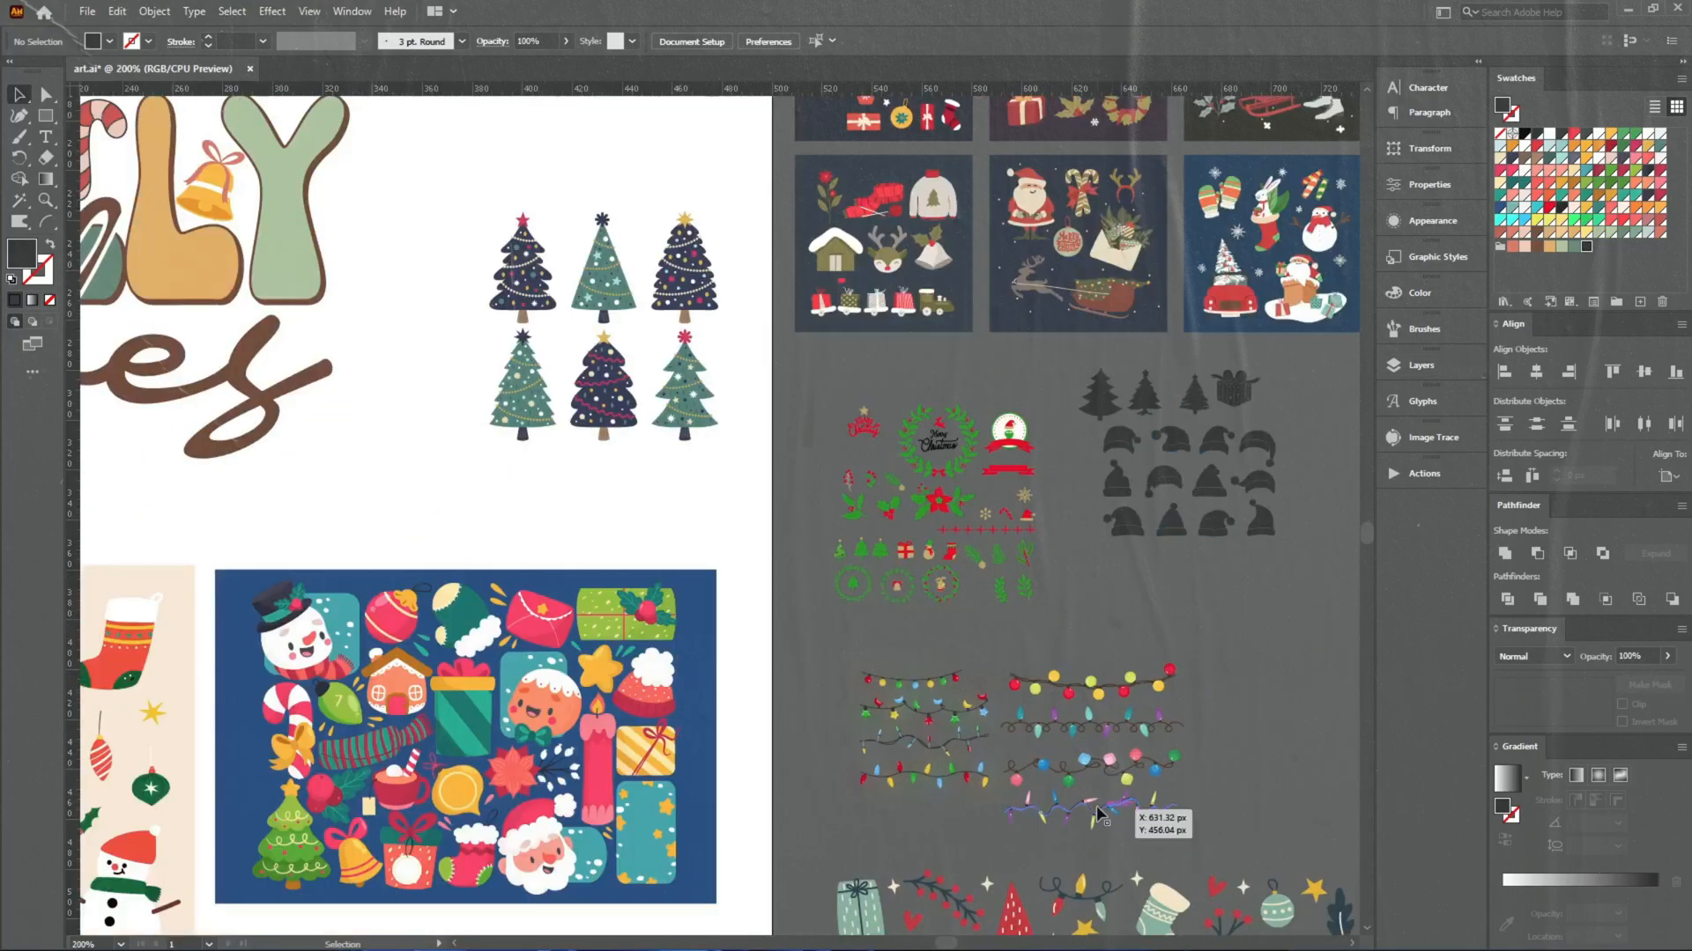
drag(1012, 777, 1094, 668)
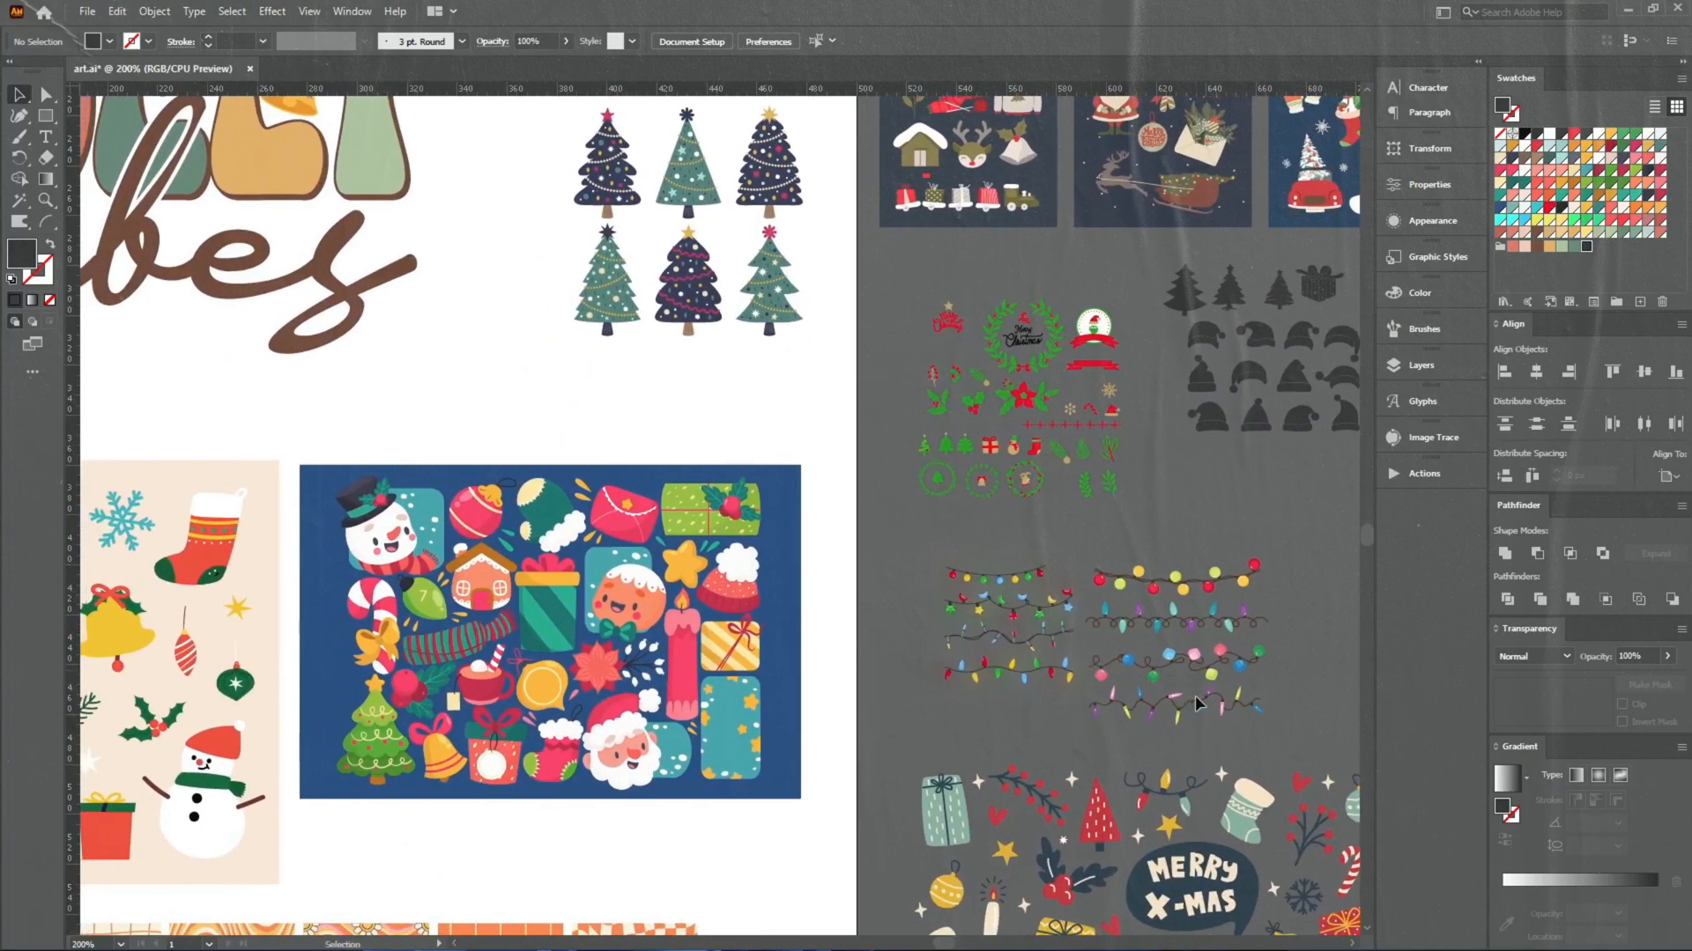
scroll(1276, 777, down, 1)
drag(1145, 681, 405, 246)
scroll(426, 210, up, 4)
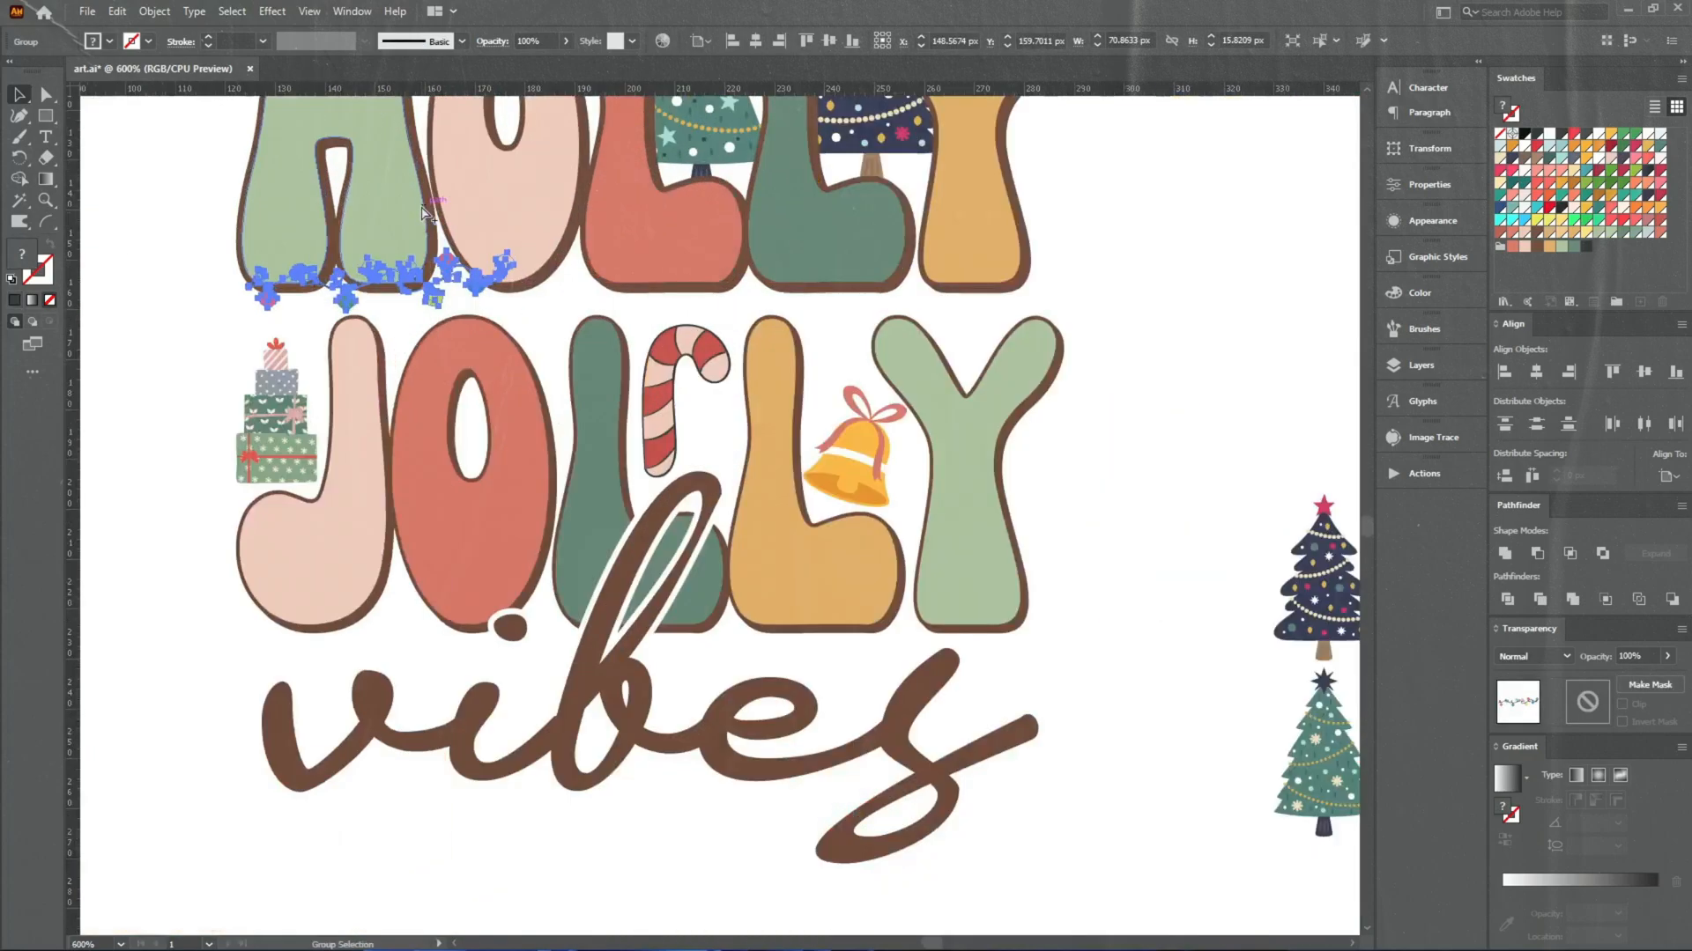
scroll(425, 210, up, 1)
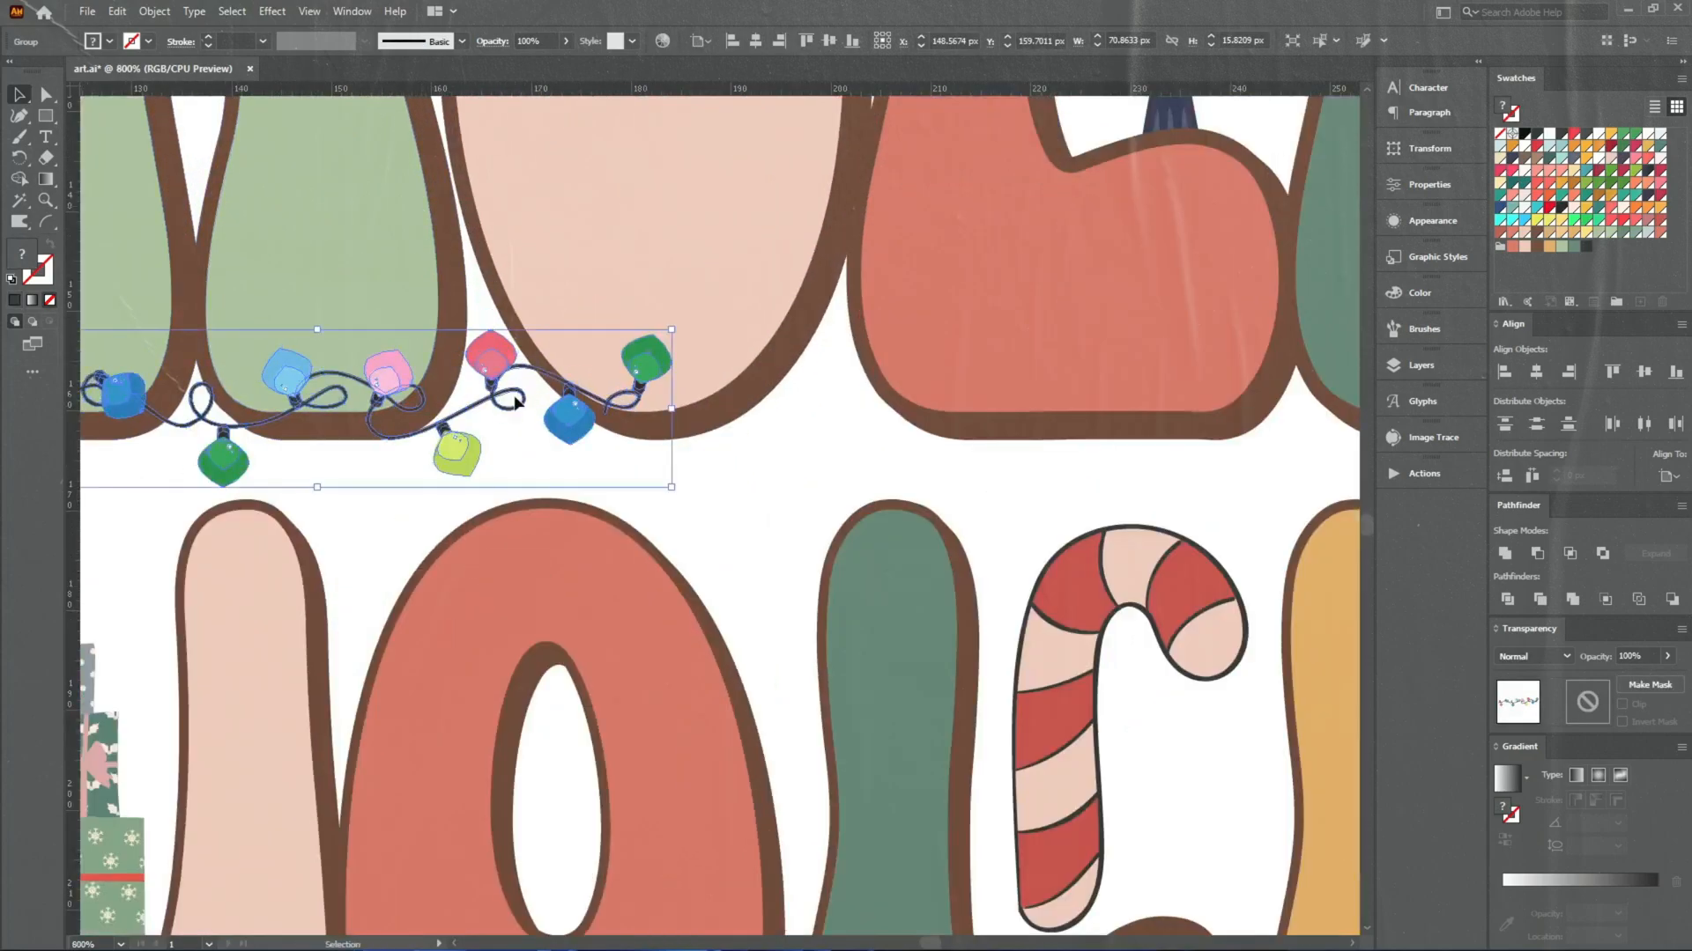
Enlarge the string lights until they span HOLLY from the H to the Y, and nudge them slightly down
drag(305, 450, 631, 479)
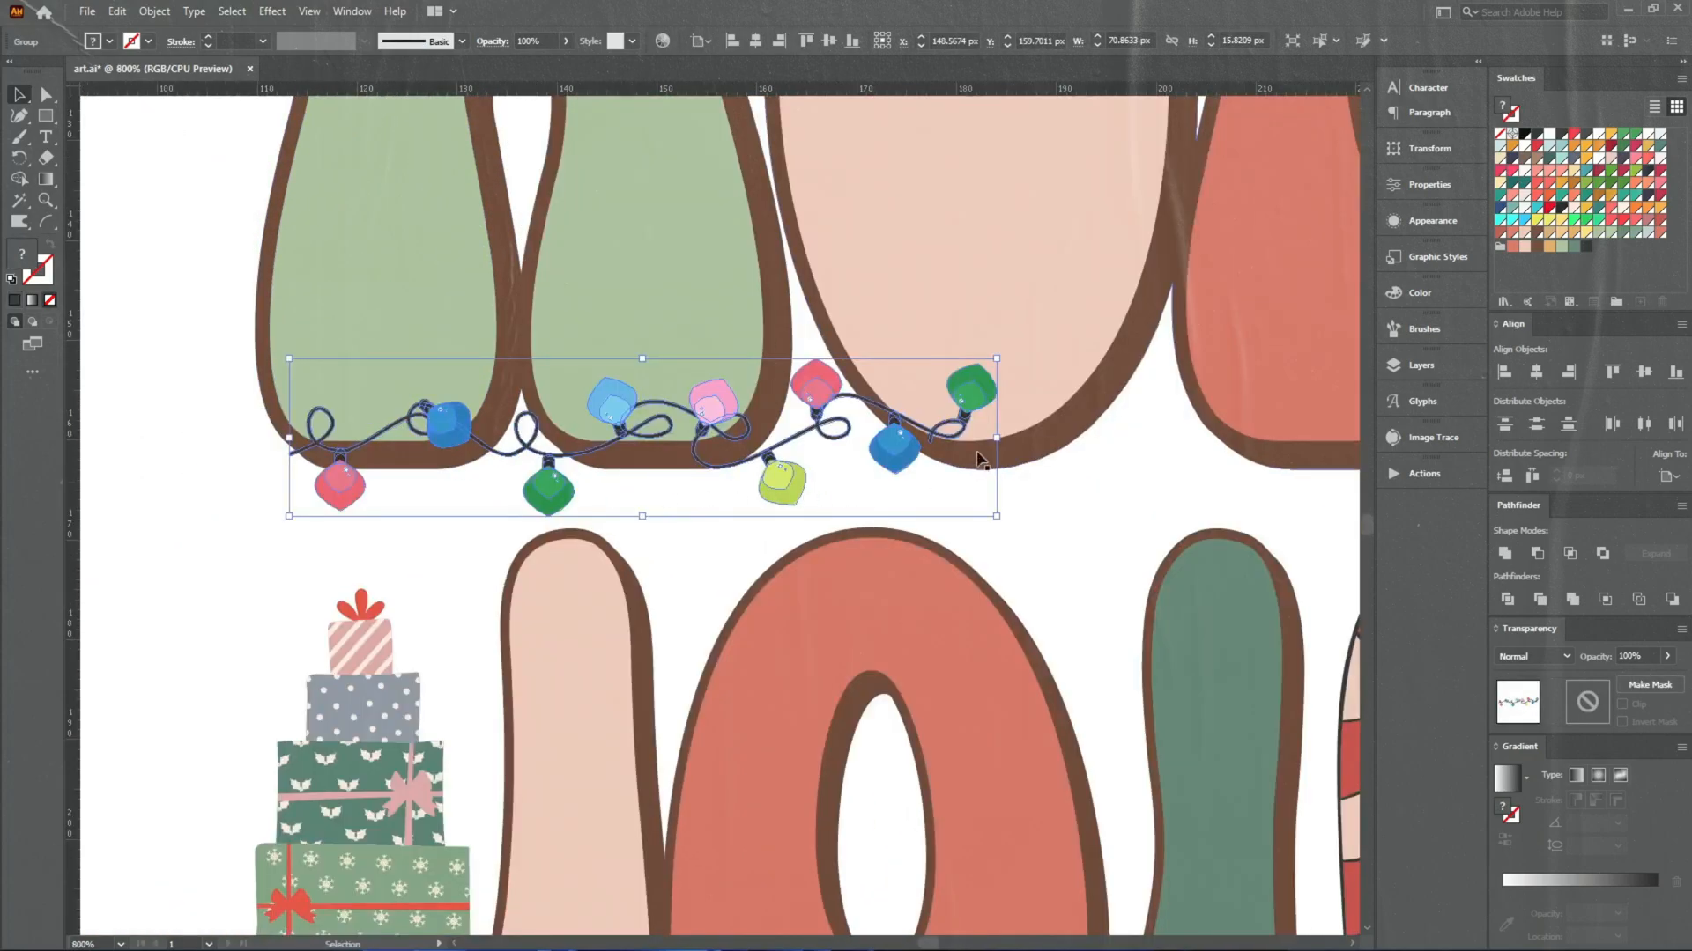
mouse_move(1006, 437)
mouse_down()
mouse_move(1057, 445)
mouse_move(1013, 457)
mouse_up()
key(space)
drag(865, 507, 981, 489)
scroll(358, 477, down, 2)
click(849, 536)
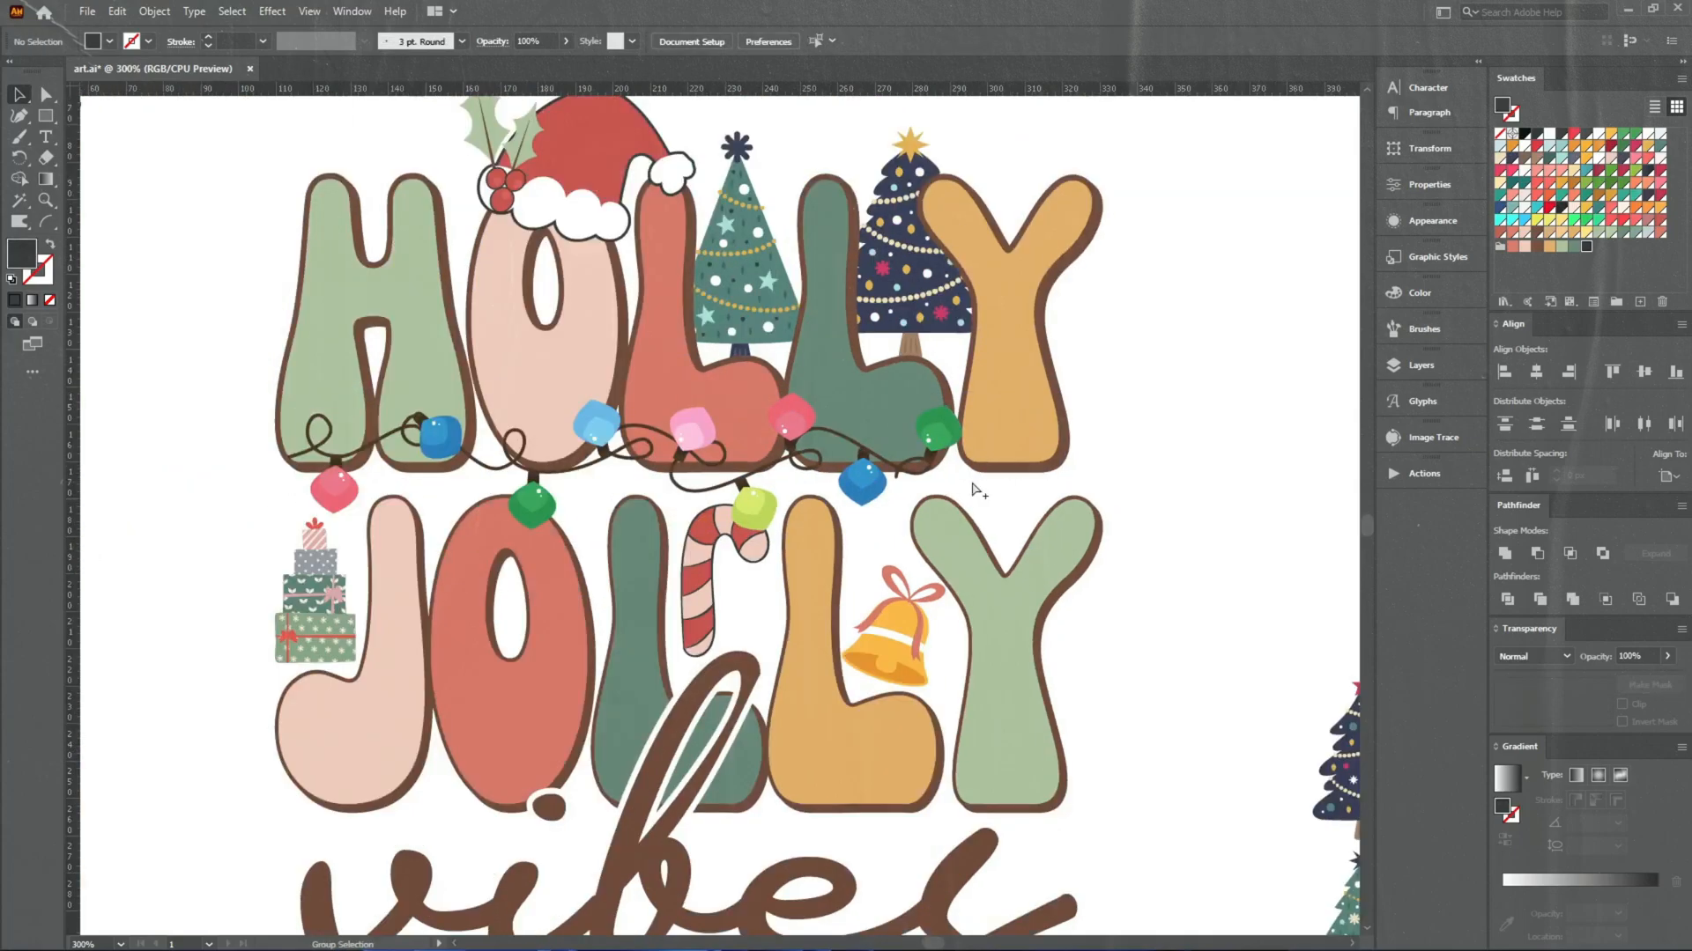
scroll(688, 489, up, 1)
drag(691, 432, 761, 433)
click(129, 505)
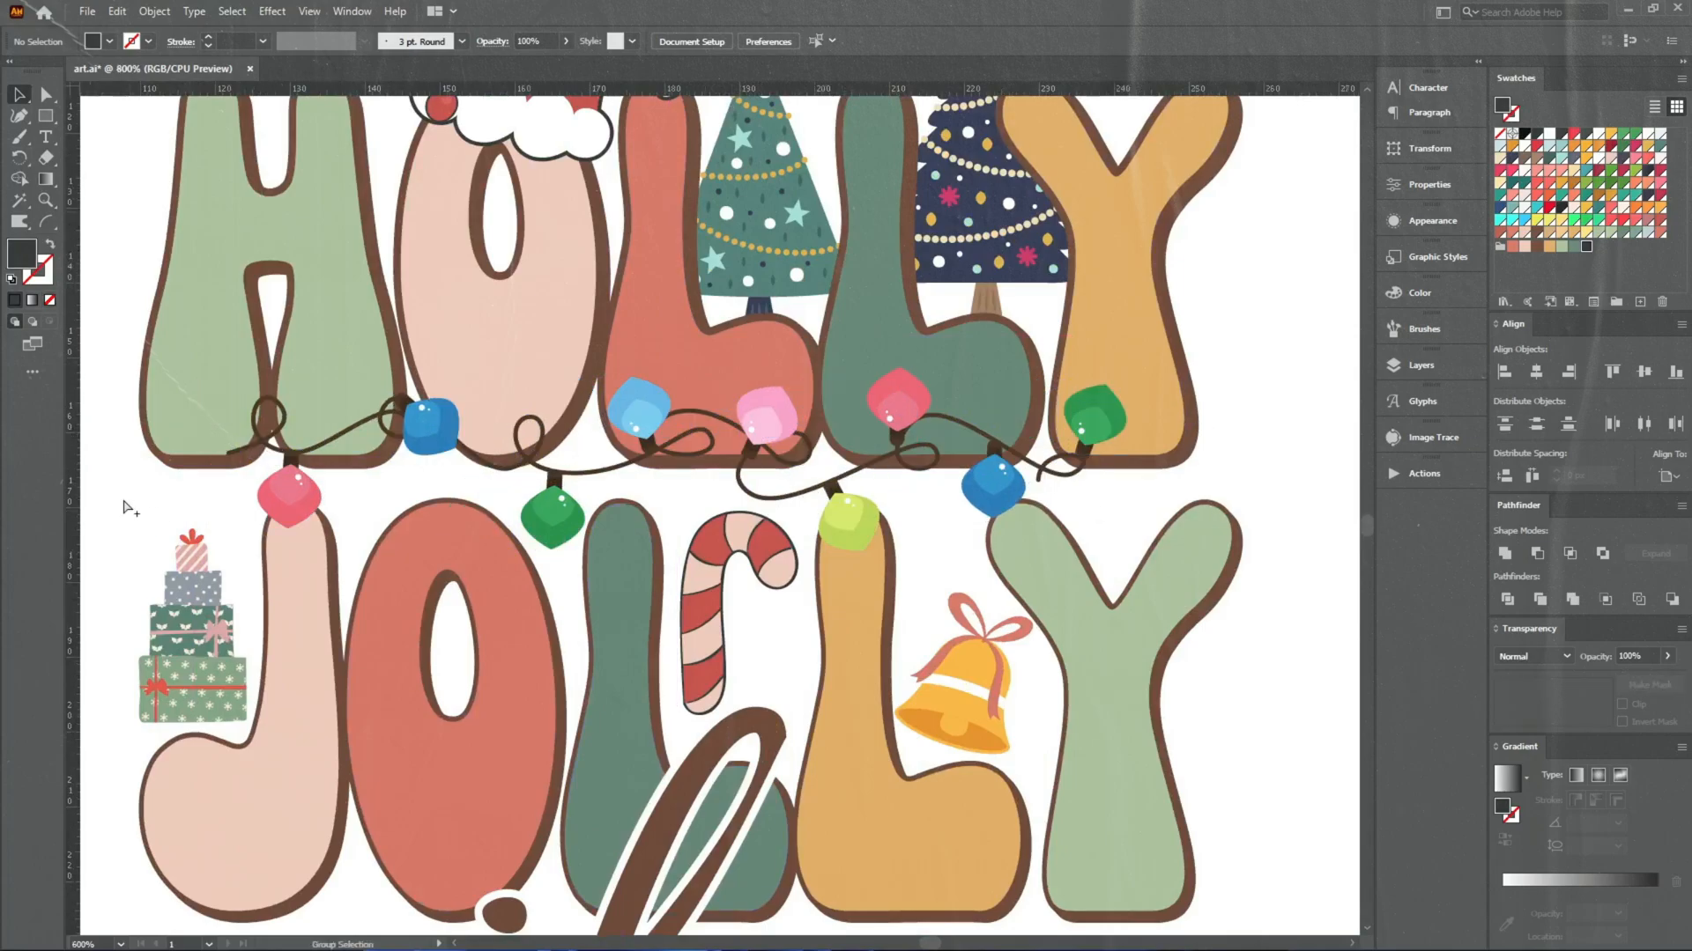
scroll(144, 491, up, 4)
drag(639, 275, 643, 290)
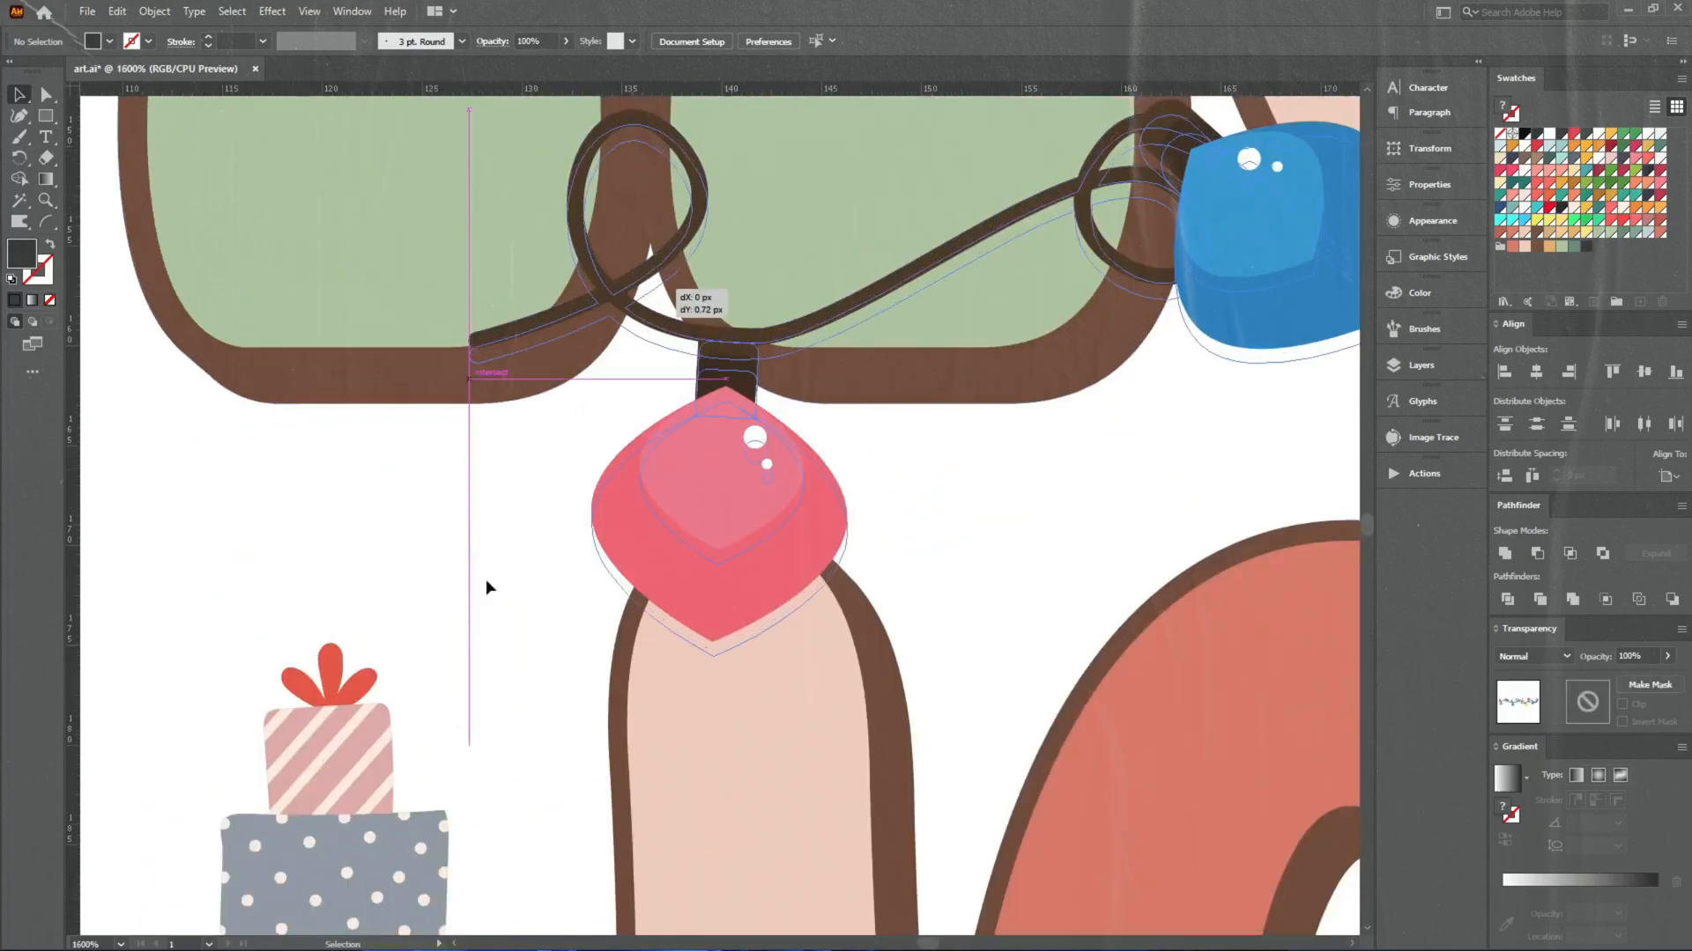
click(487, 585)
Inside the string lights group, recolour the wire with the brown sampled from the letter shadow
double_click(645, 346)
click(647, 346)
key(y)
key(i)
click(518, 378)
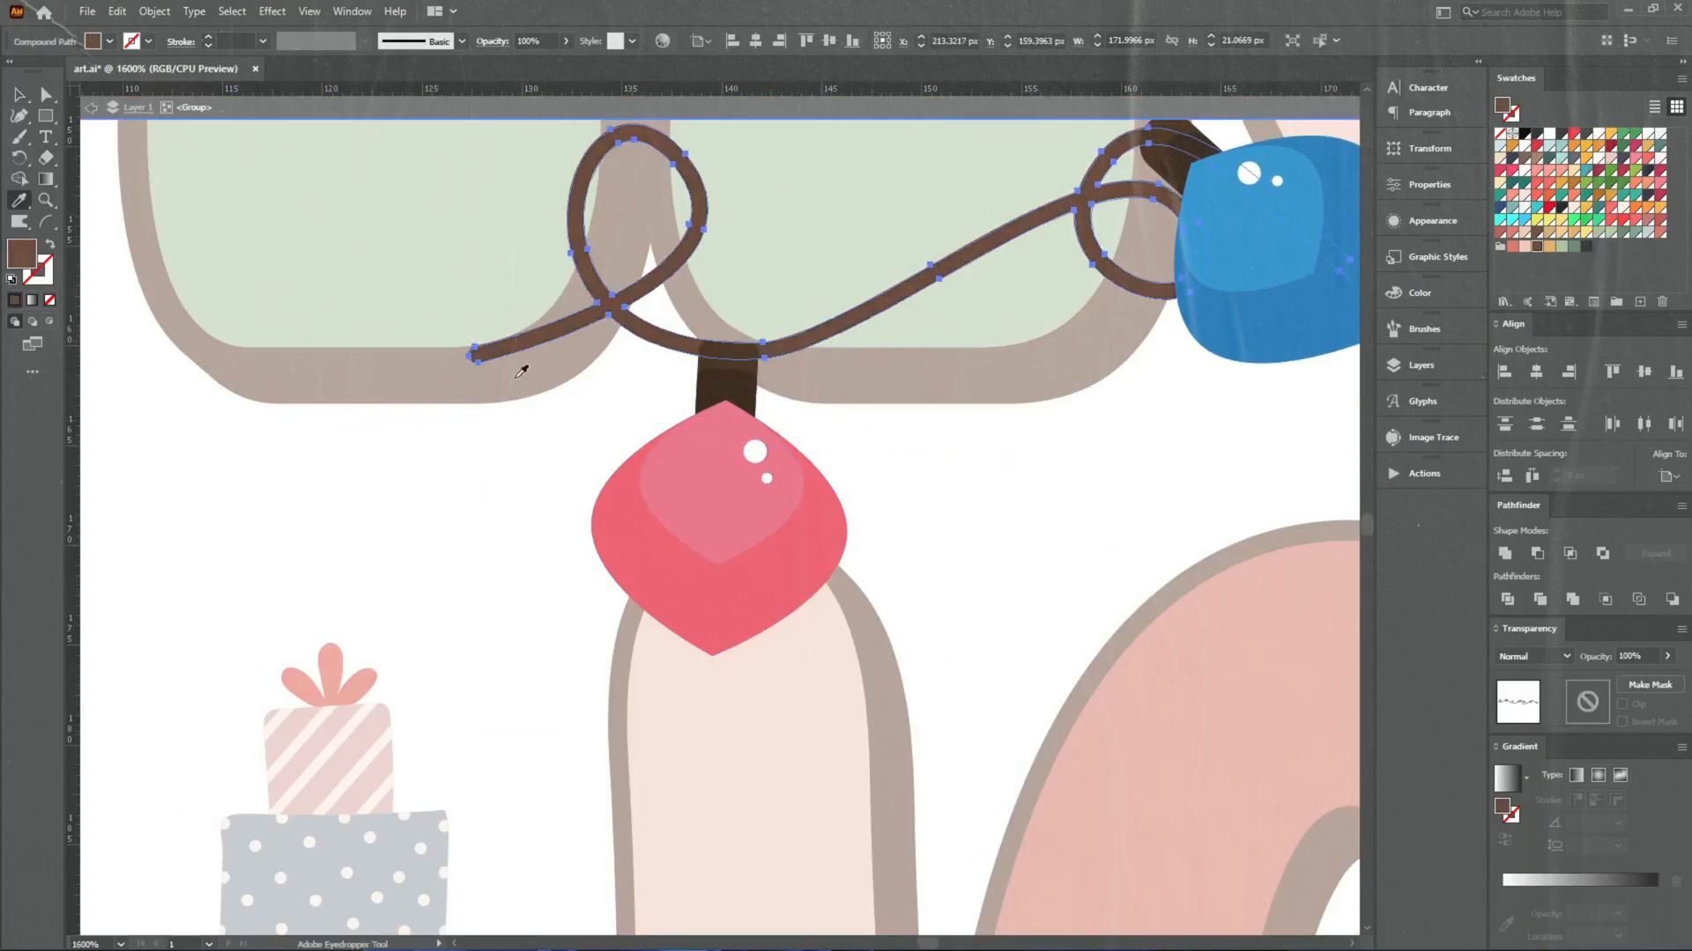
key(Escape)
key(v)
click(555, 505)
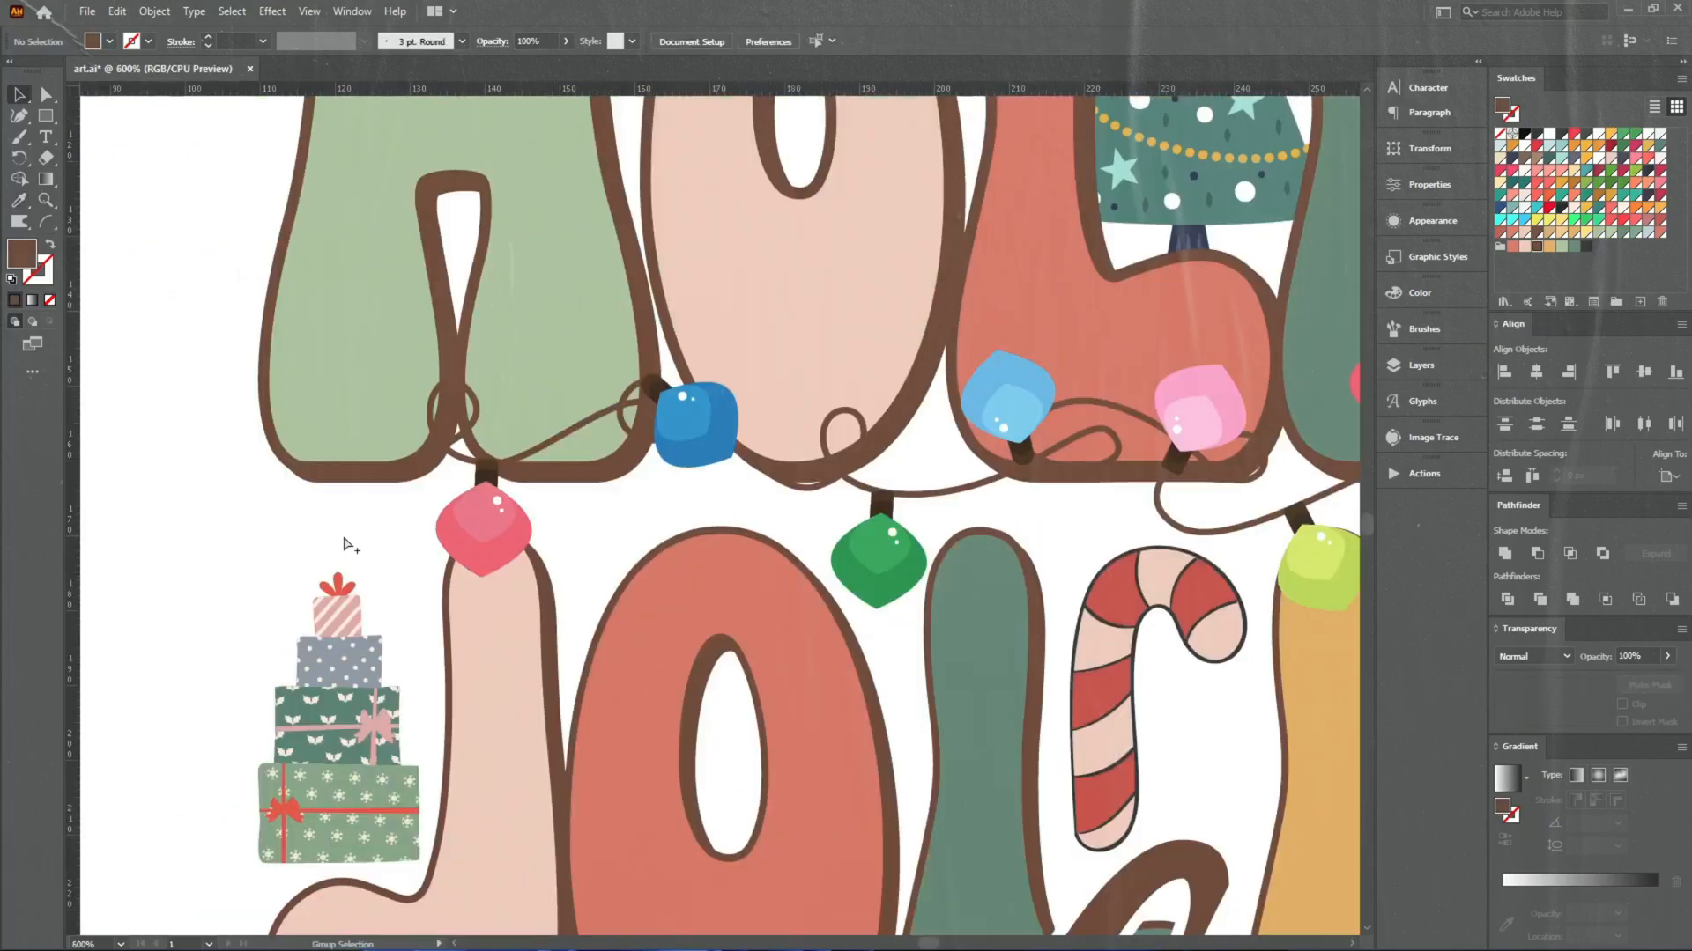
Move the string lights up and slightly right so they cross the lower half of the HOLLY letters
scroll(339, 529, down, 3)
drag(1154, 577, 595, 569)
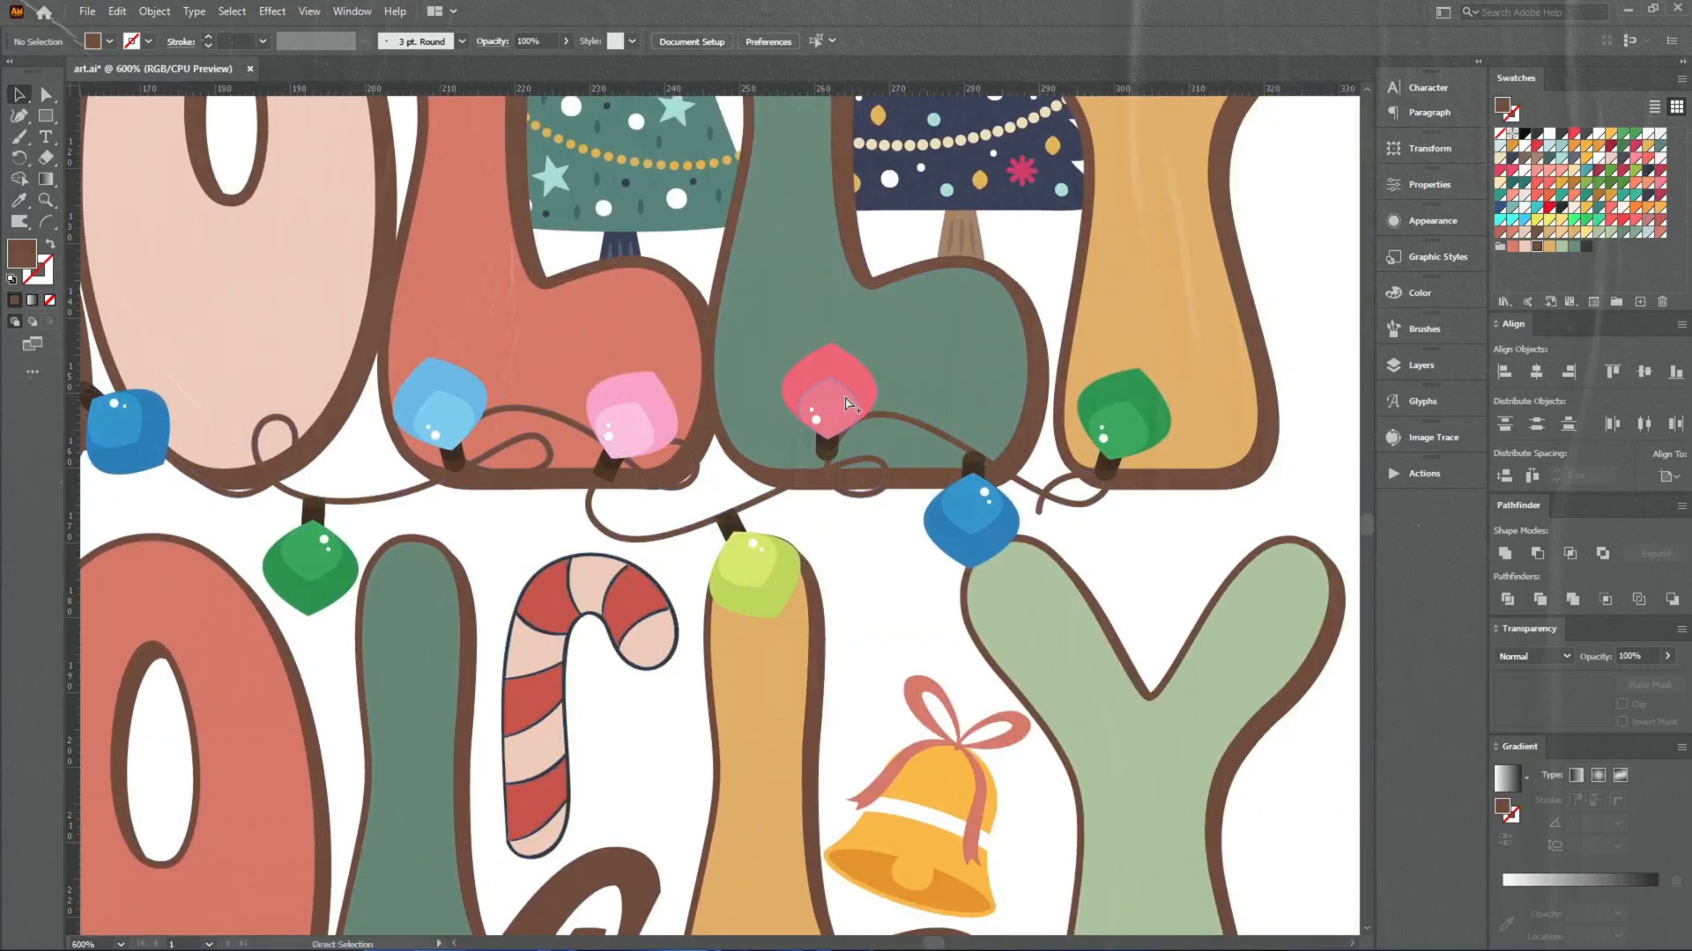
scroll(844, 404, down, 2)
drag(840, 377, 881, 282)
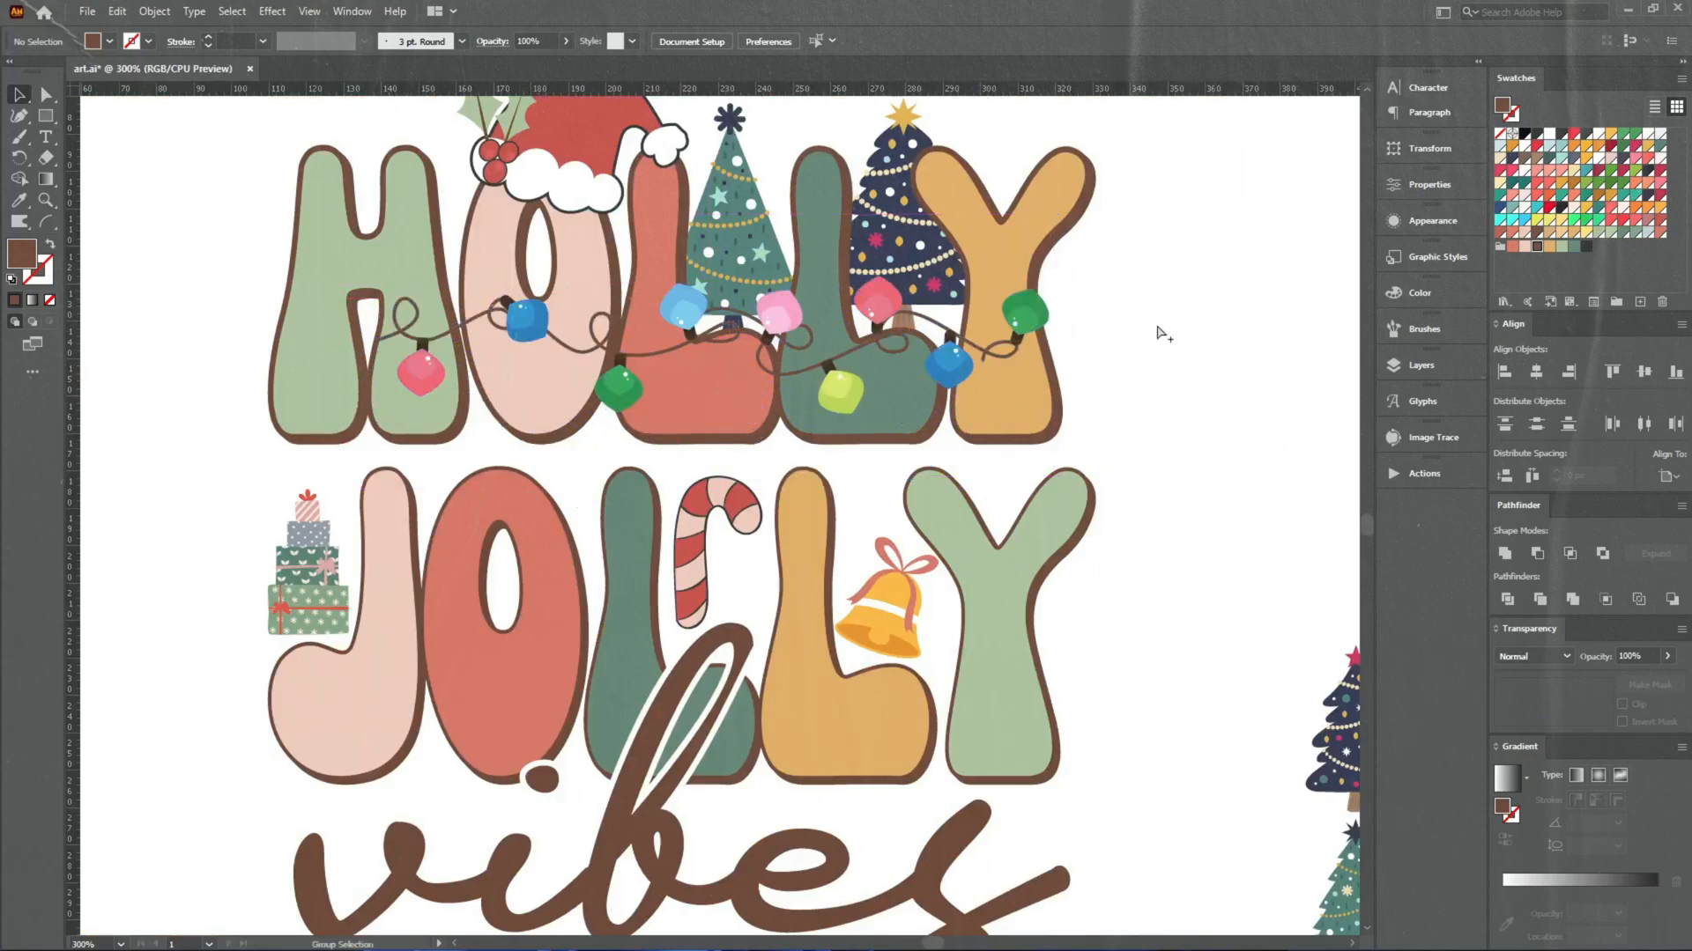
Paint a curved brown 0.8 pt wire, about 19 px wide and tall, from the string's end to the Y's lower right edge
scroll(1049, 328, up, 1)
scroll(1001, 352, up, 3)
scroll(594, 484, up, 1)
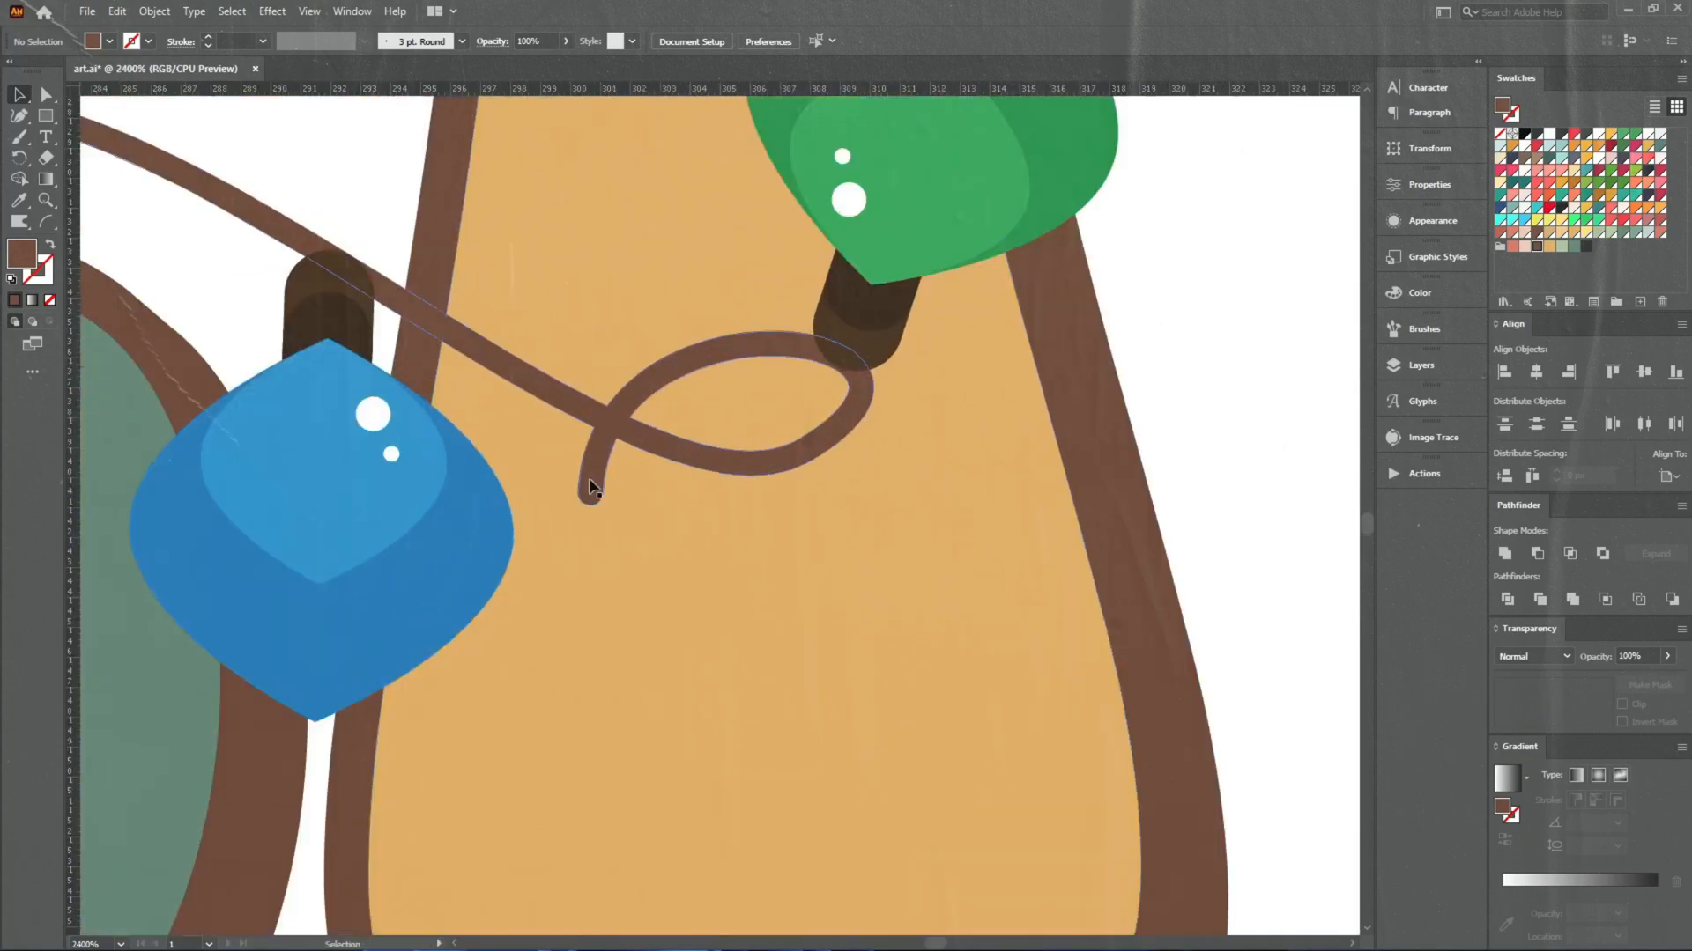
key(b)
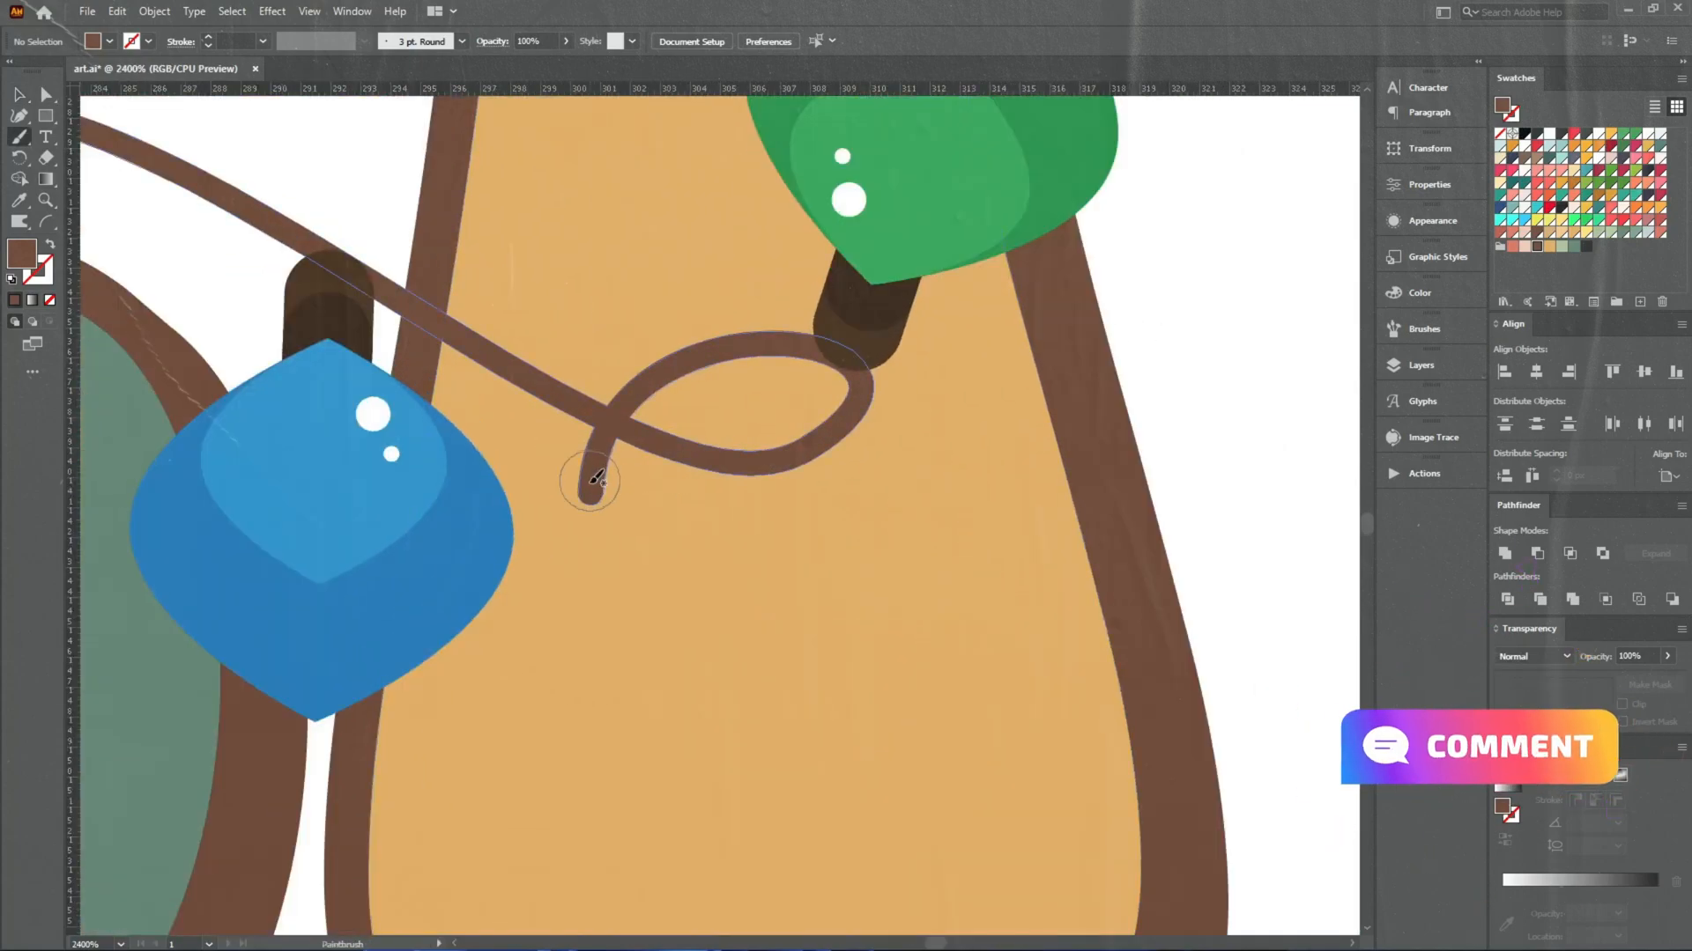
key(shift+x)
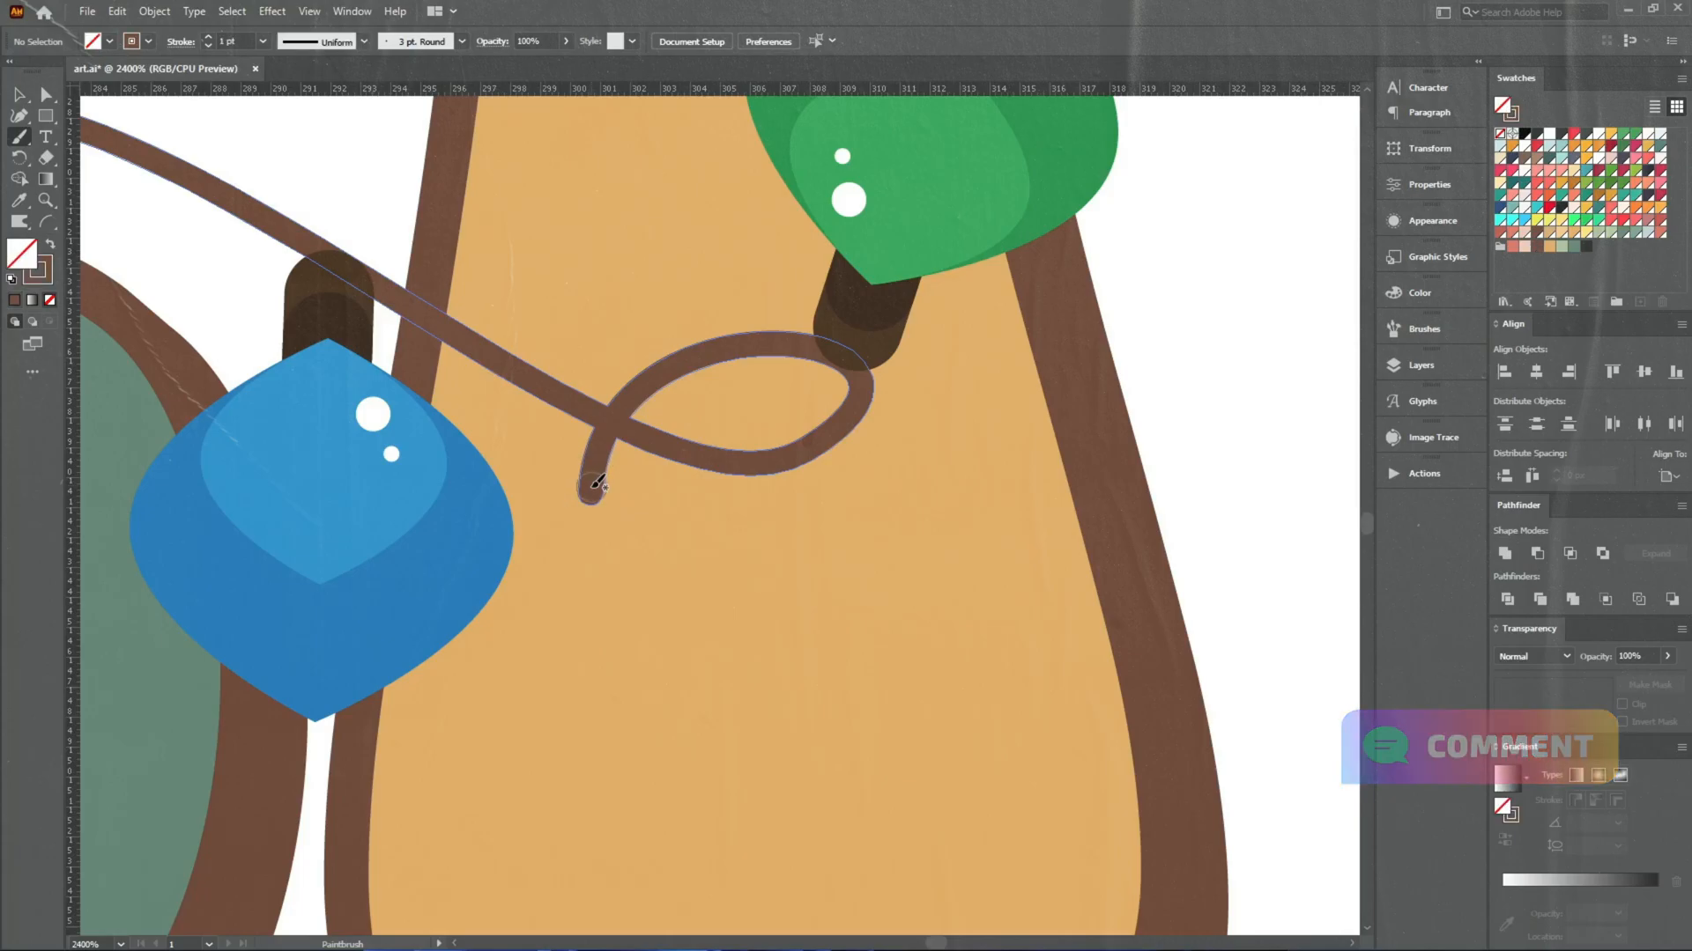
scroll(239, 46, down, 1)
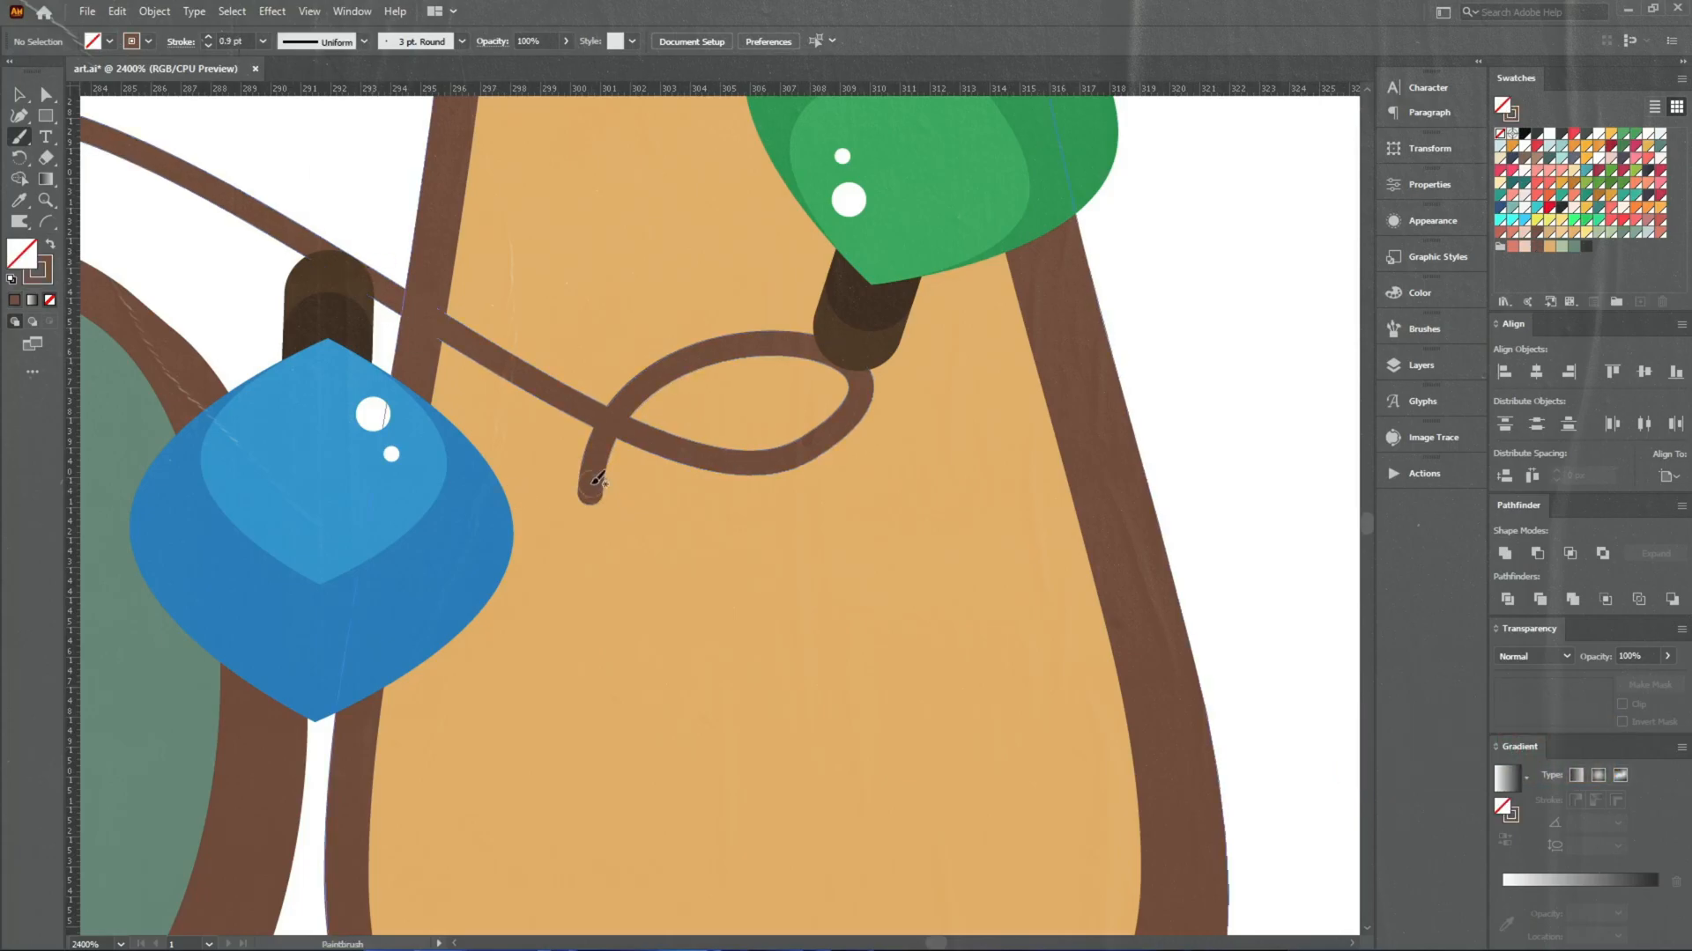
scroll(230, 43, down, 1)
mouse_move(600, 486)
mouse_down()
mouse_move(432, 251)
mouse_move(439, 377)
mouse_move(530, 561)
mouse_move(722, 737)
mouse_move(919, 777)
mouse_up()
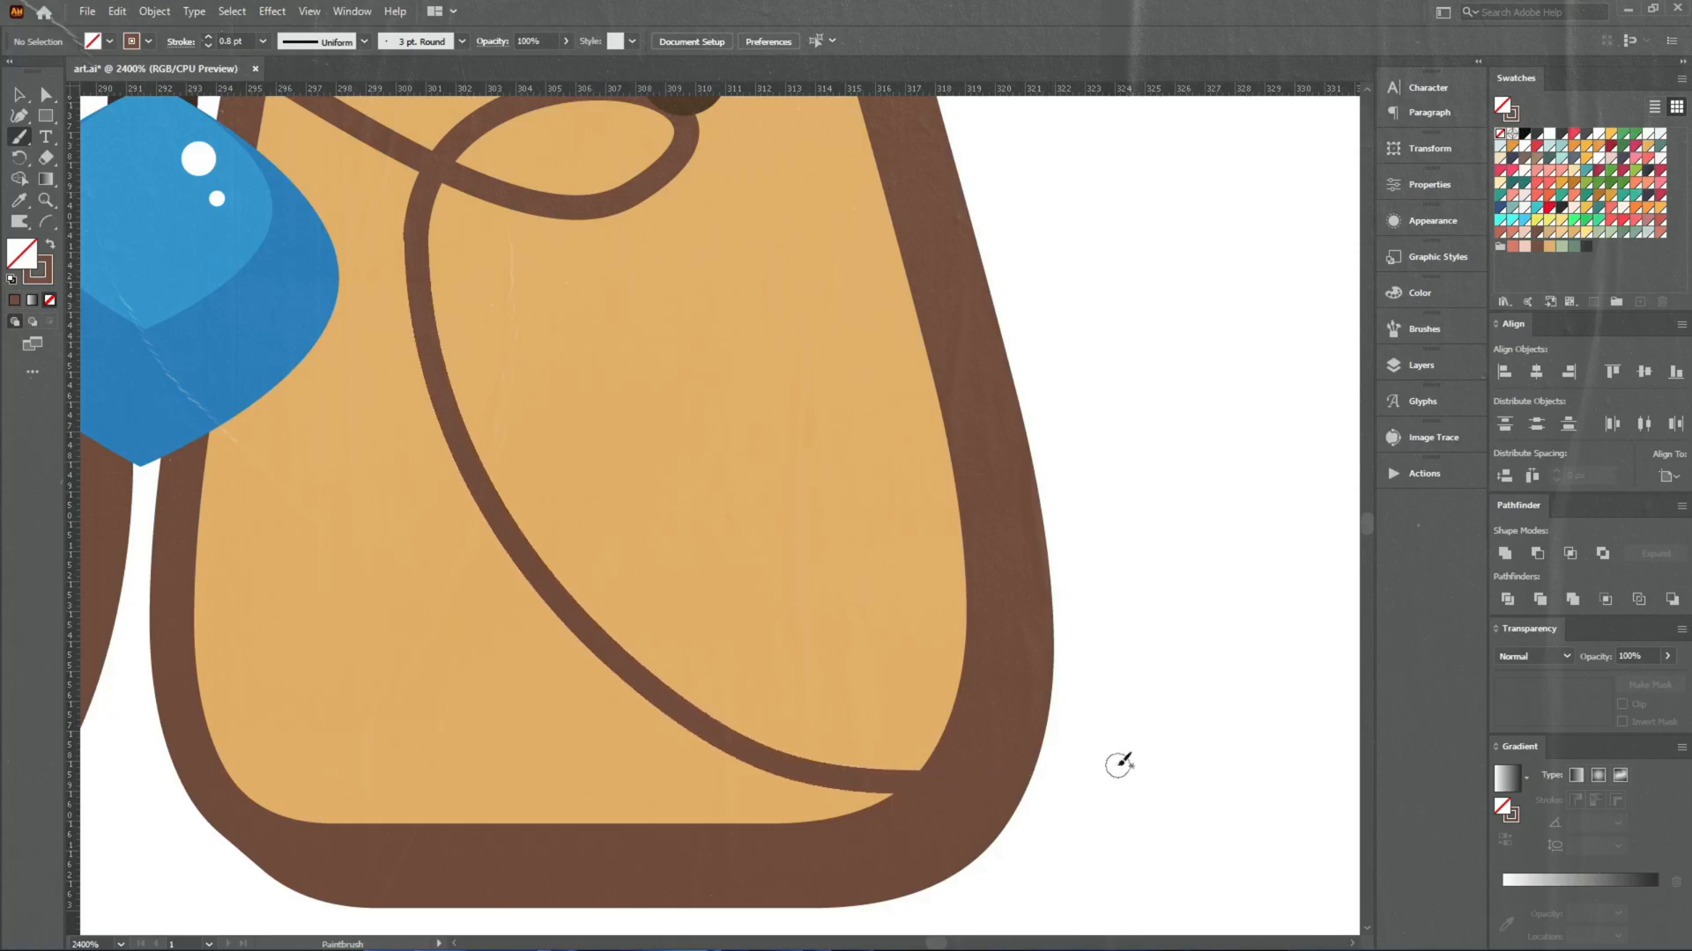
Select the new wire curve together with the string lights and group them
ctrl+click(594, 647)
click(595, 648)
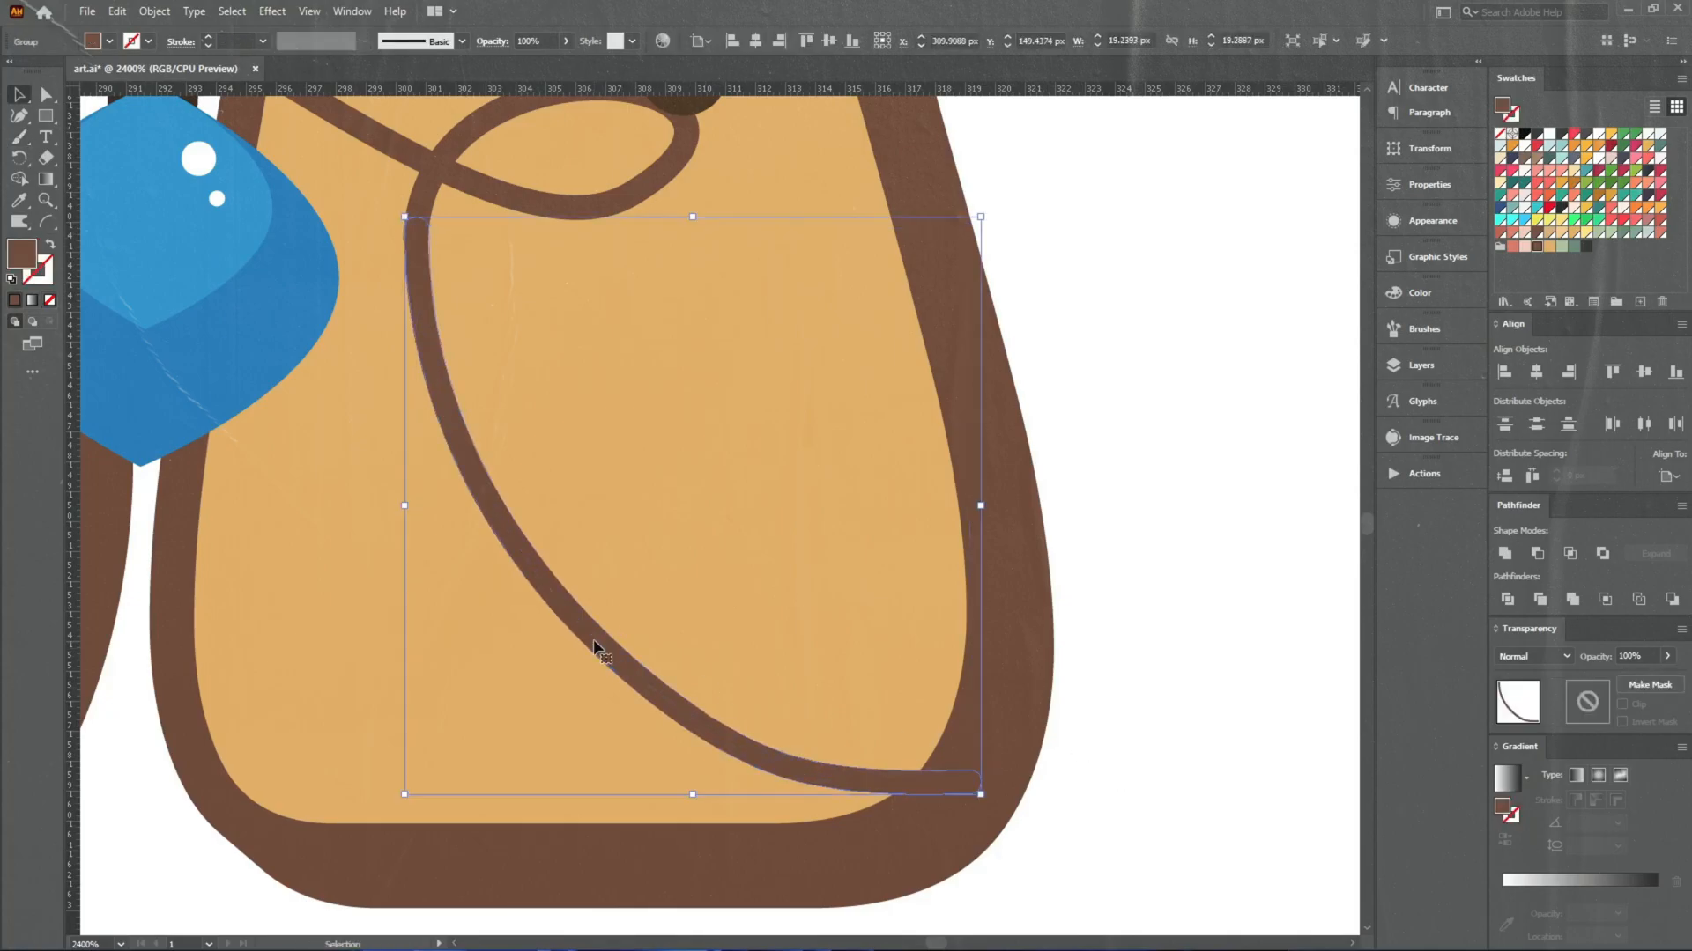
shift+click(591, 216)
key(ctrl+g)
click(1125, 400)
Copy the pink bulb from the string onto the new wire on the Y of HOLLY, shrinking and tilting it to fit
scroll(1049, 435, down, 2)
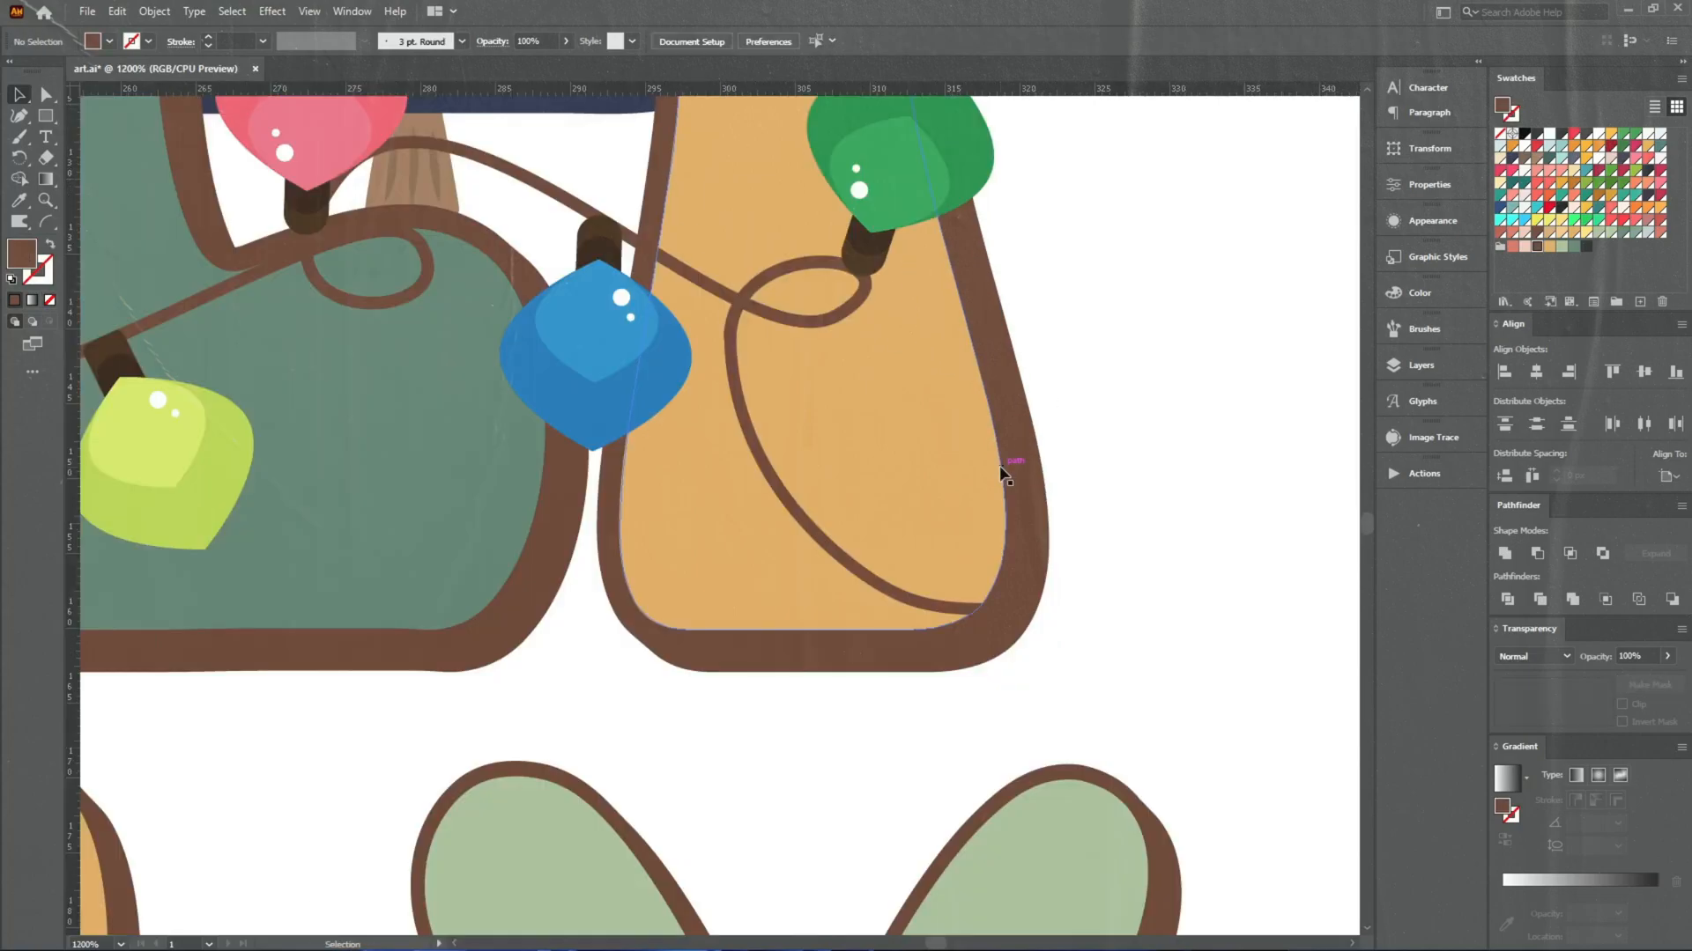
double_click(287, 162)
double_click(287, 161)
drag(287, 161, 911, 445)
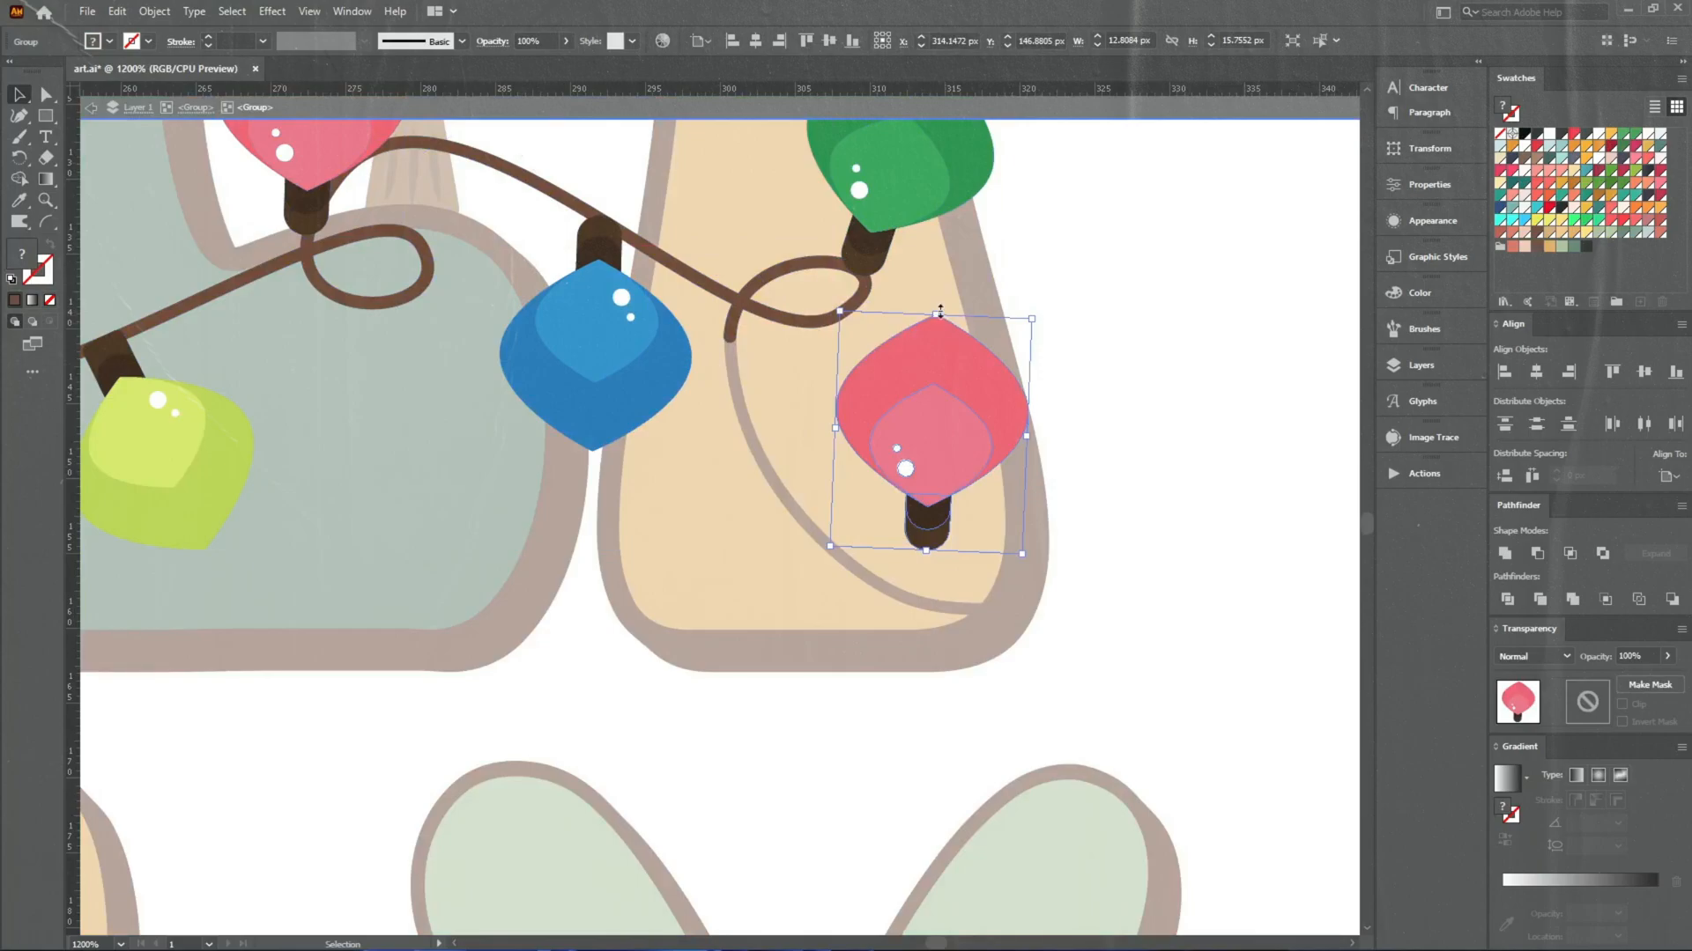
drag(932, 308, 875, 507)
double_click(1149, 499)
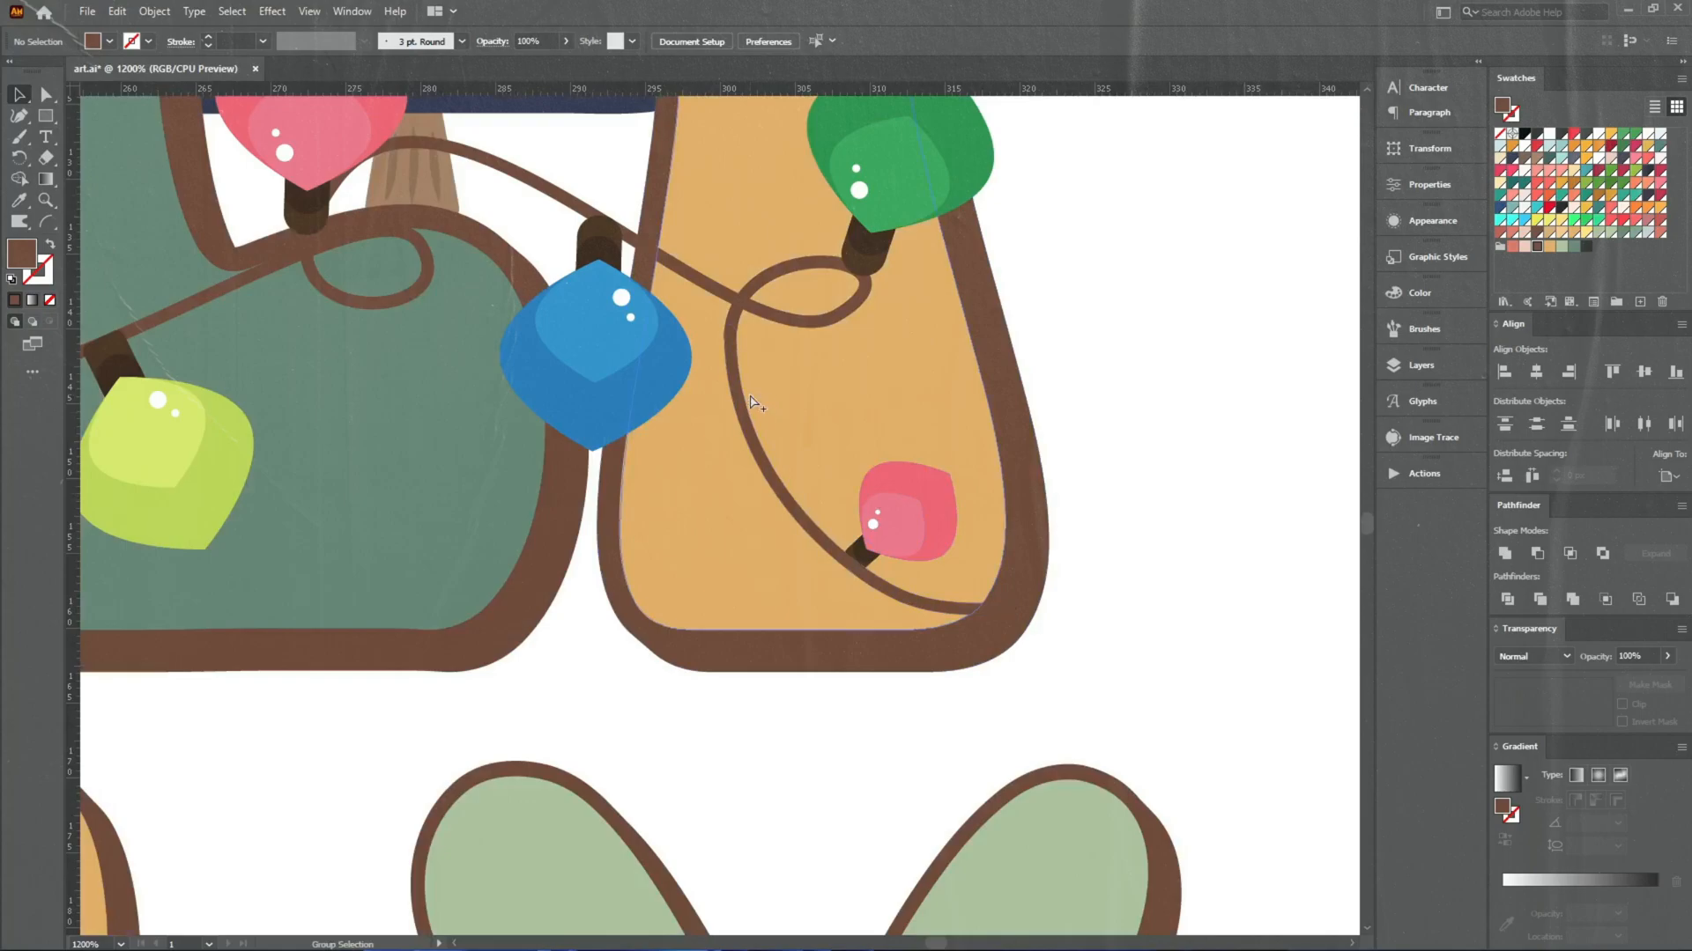
Cut the small pink bulb on the Y of HOLLY out of its nested group and paste it in front within the string-lights group
scroll(753, 401, up, 1)
double_click(932, 563)
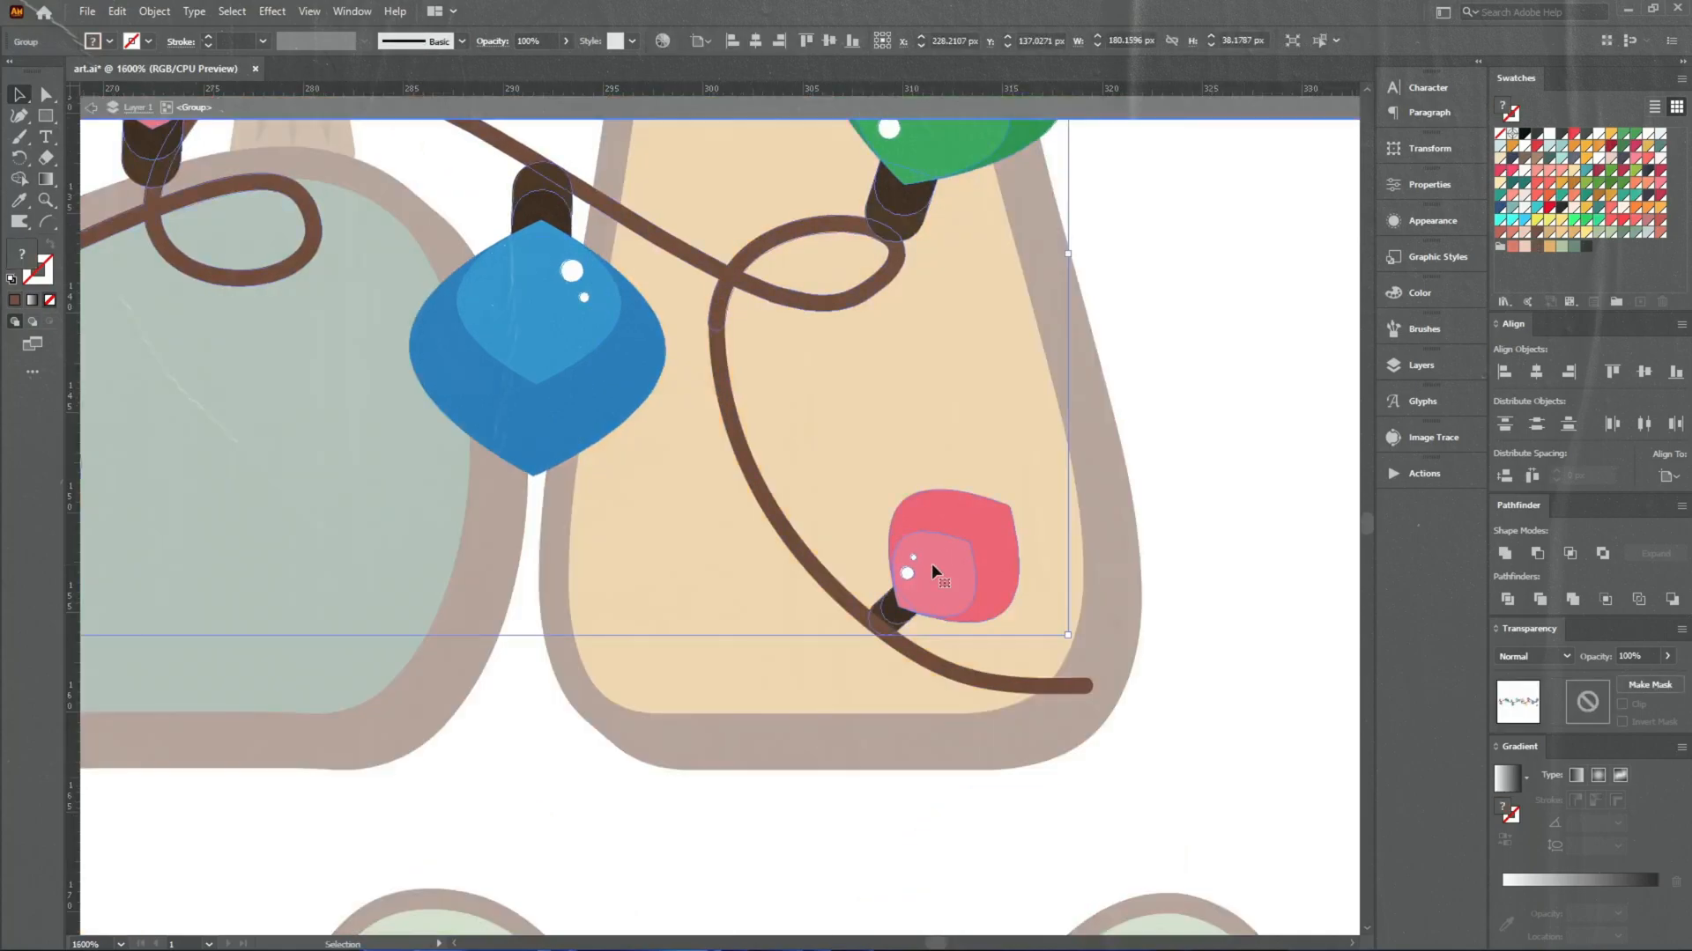
click(932, 563)
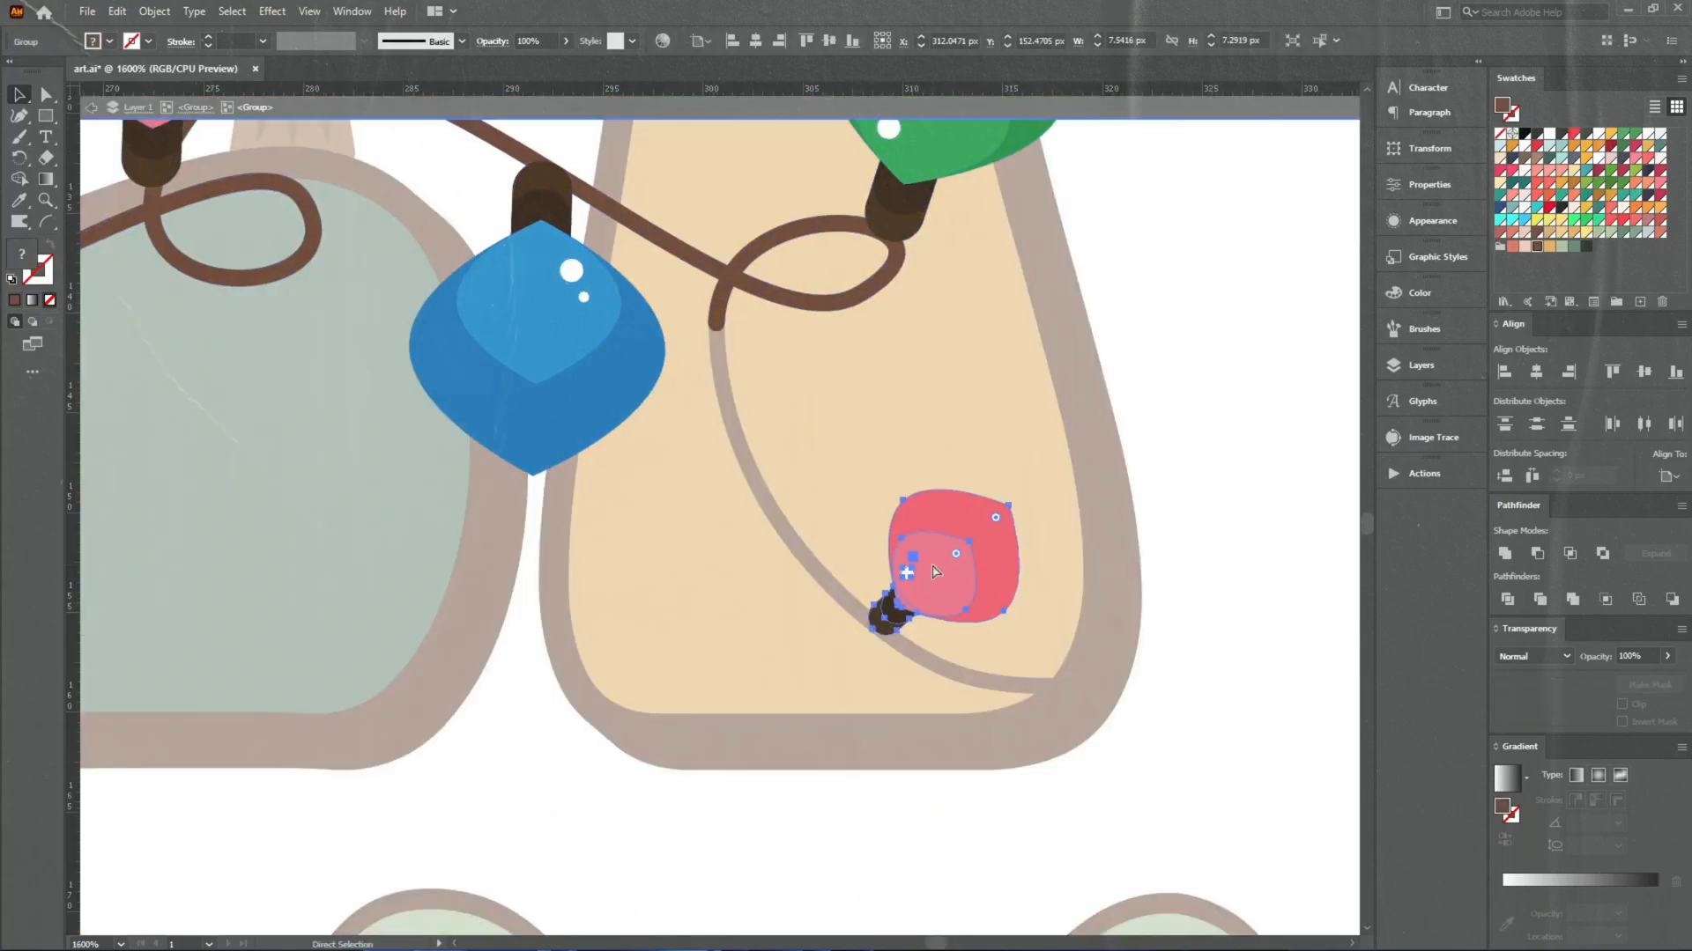
key(Delete)
key(Escape)
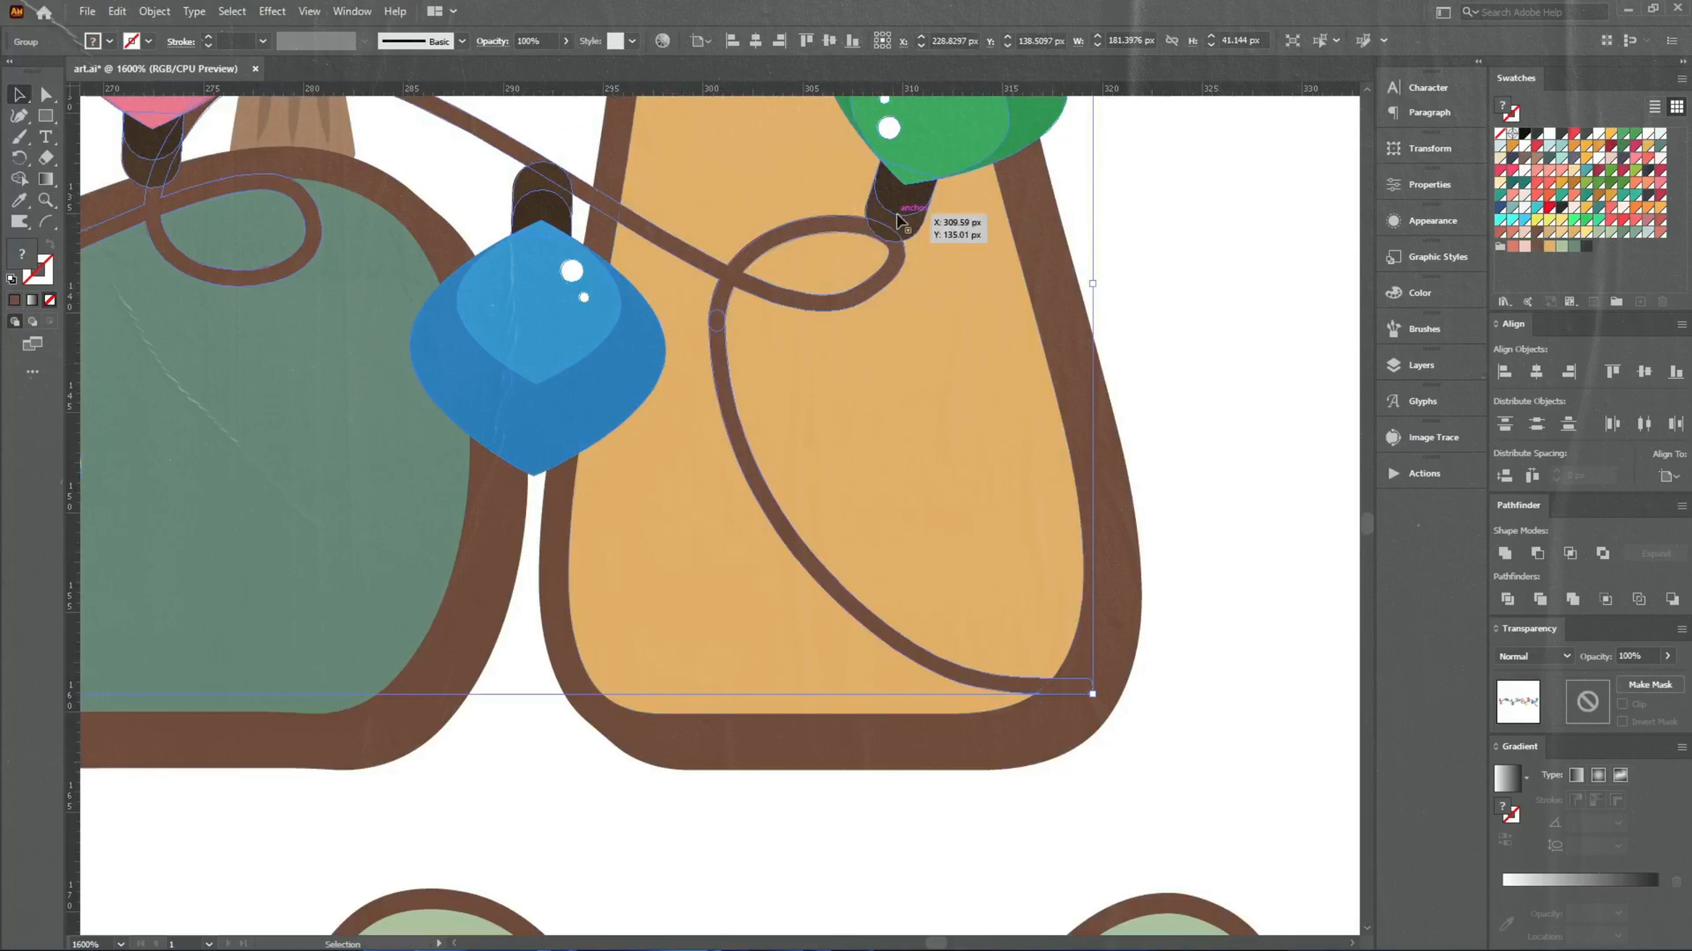
double_click(945, 597)
key(ctrl+f)
double_click(1218, 512)
scroll(1218, 510, down, 5)
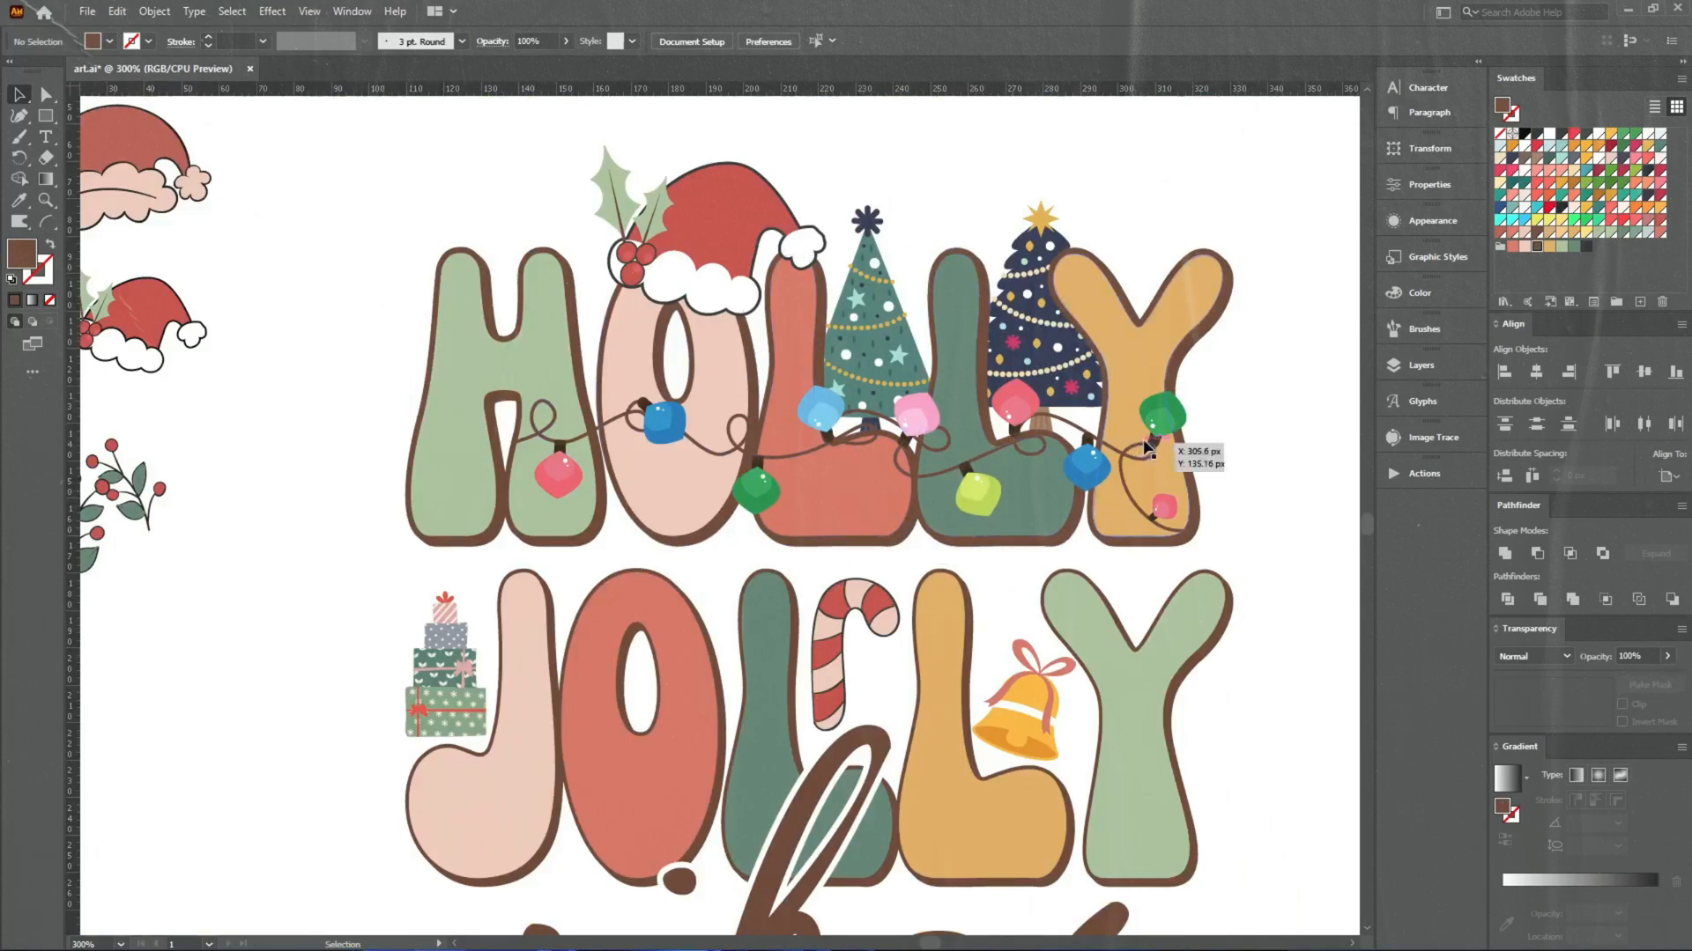
Look over the whole lettering design and the surrounding clip-art collection for more decorations to use
click(769, 489)
click(1250, 493)
scroll(705, 539, down, 4)
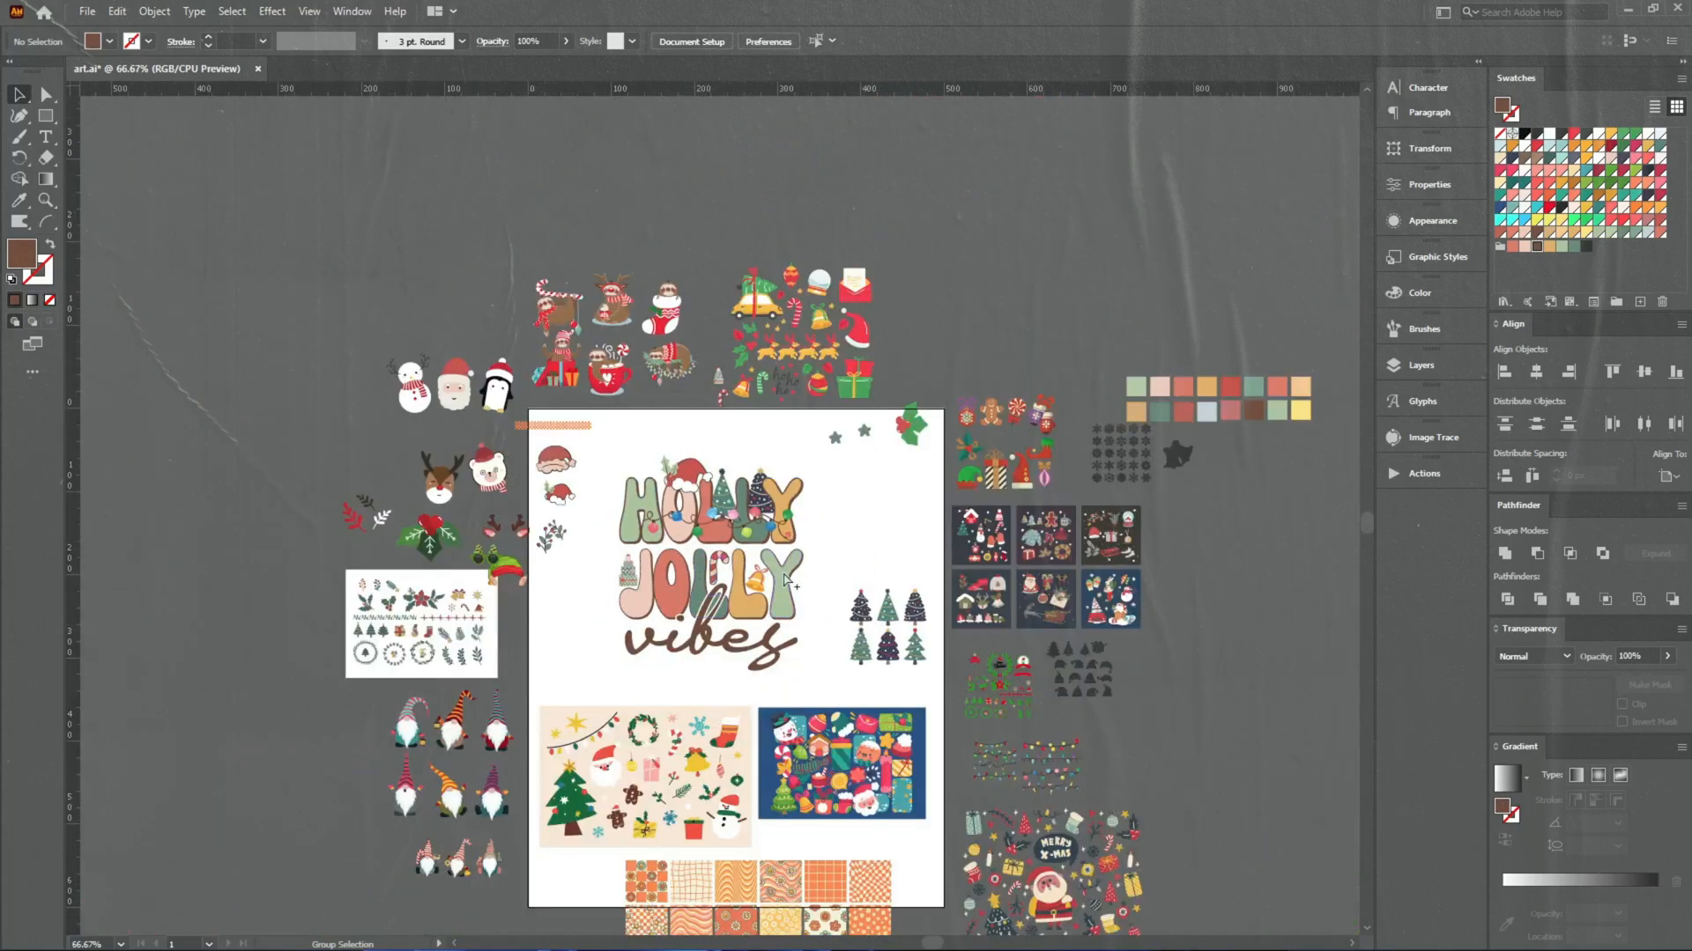
scroll(784, 577, up, 1)
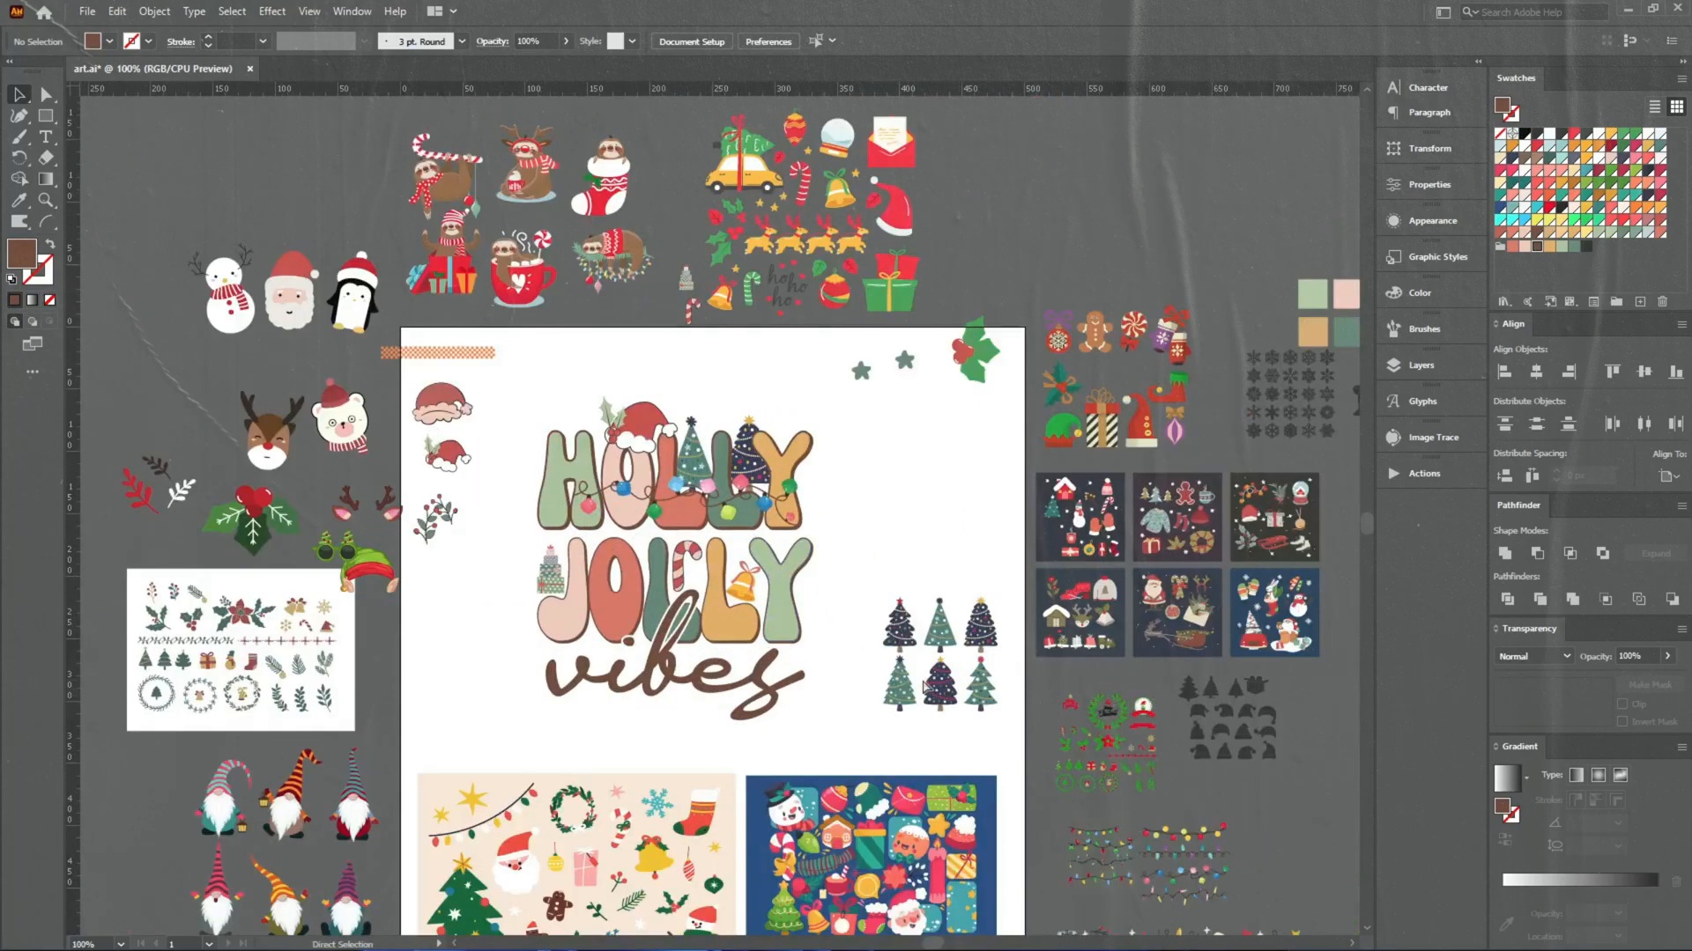
scroll(709, 678, up, 1)
scroll(709, 678, up, 1)
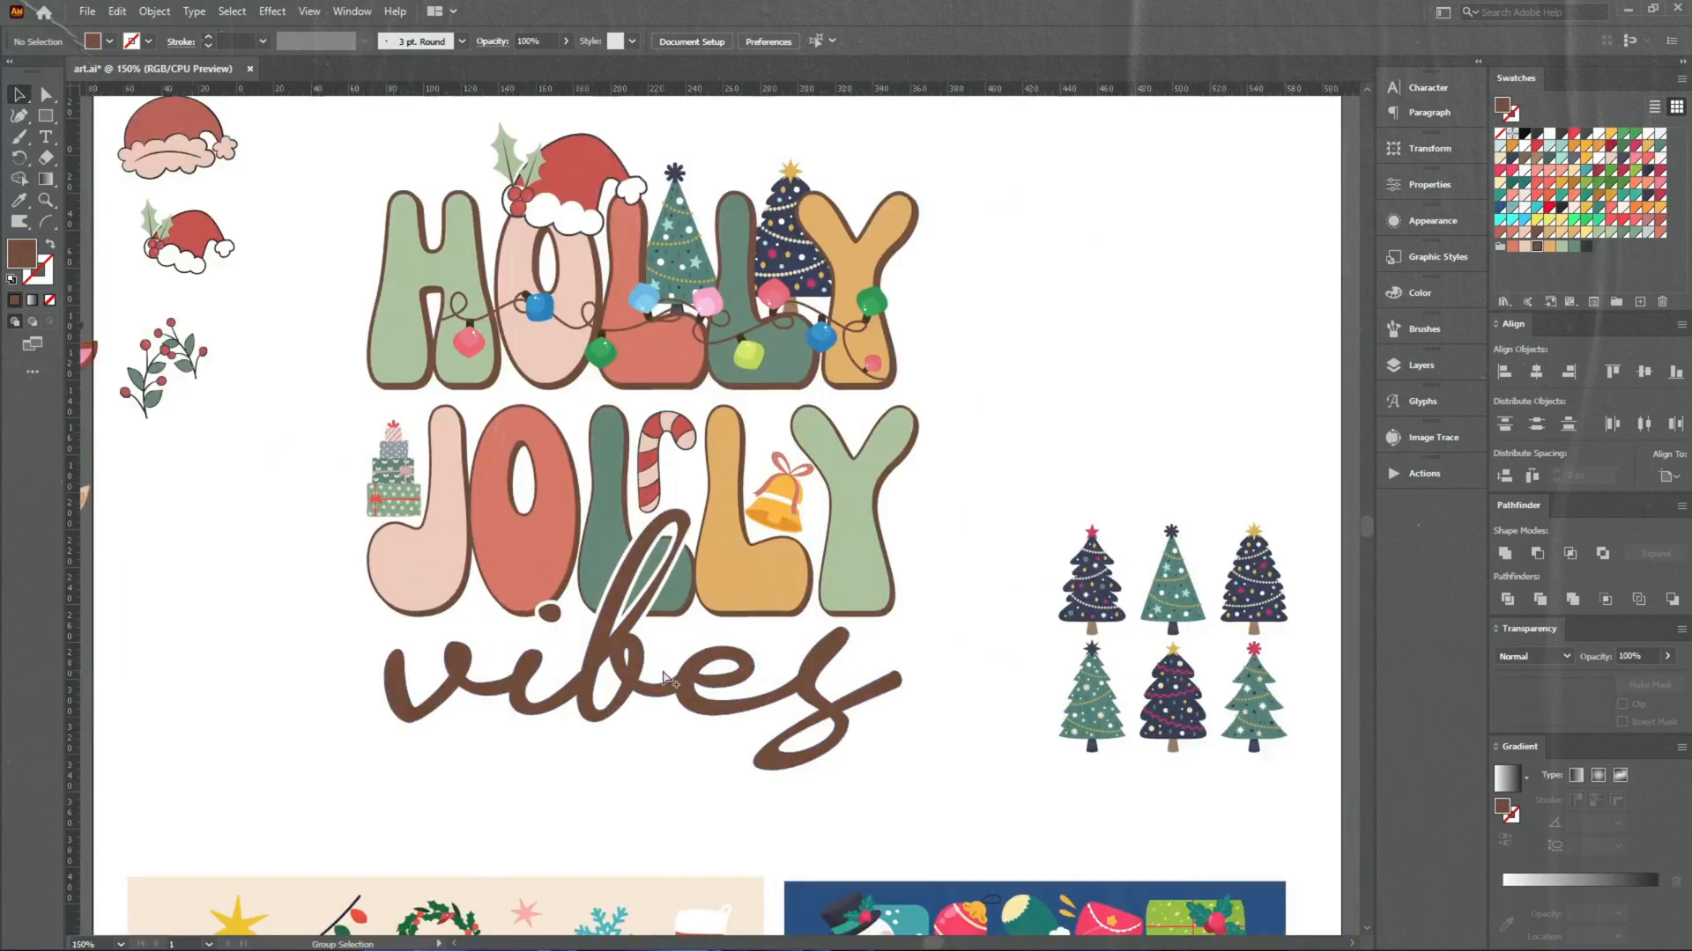
scroll(667, 680, down, 1)
drag(421, 266, 866, 766)
key(a)
key(space)
drag(1011, 721, 670, 730)
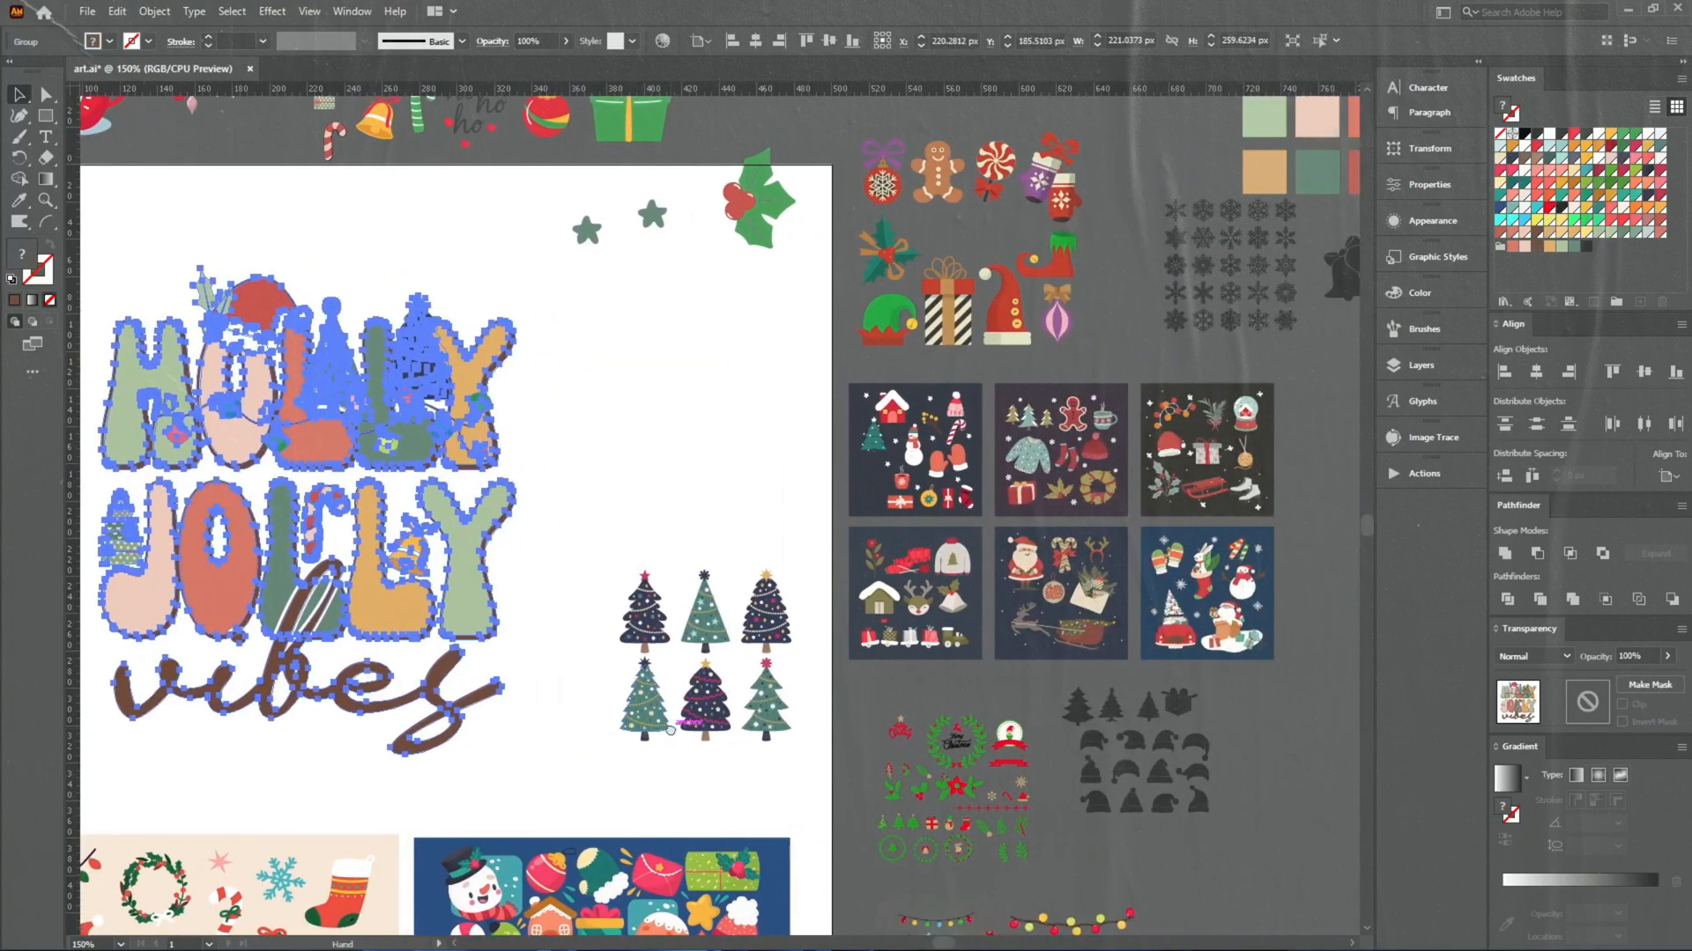
click(1199, 195)
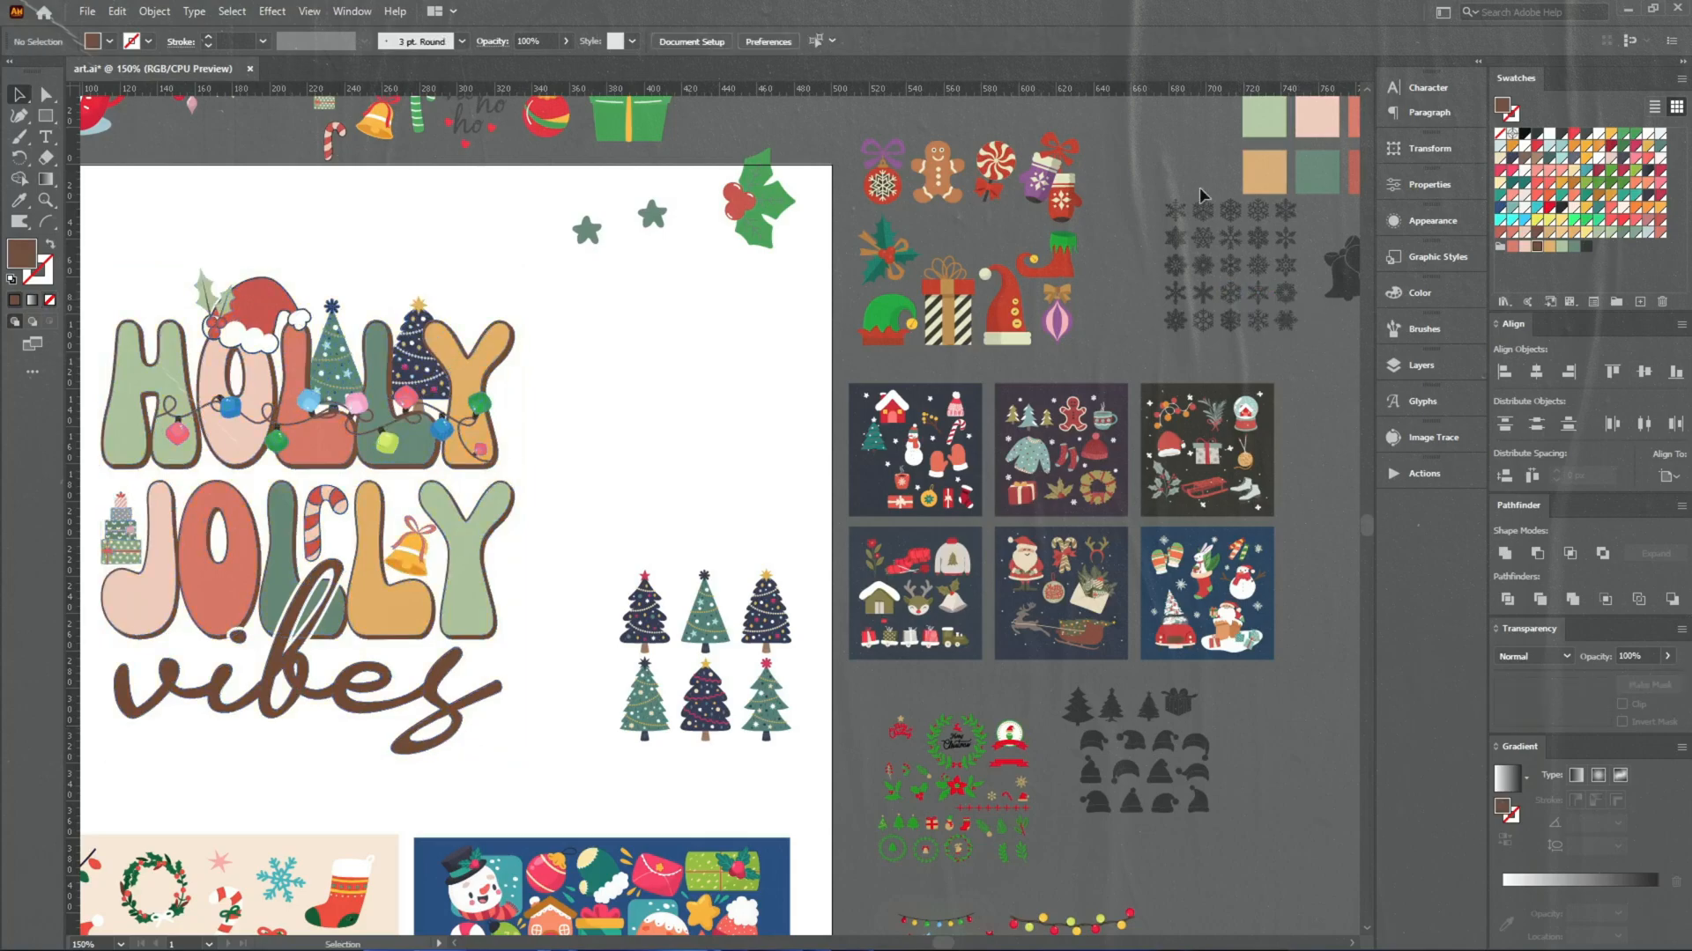
Move four different snowflakes from the dark snowflake set to the blank area beside the Y of JOLLY
drag(1234, 240, 529, 569)
shift+click(1231, 241)
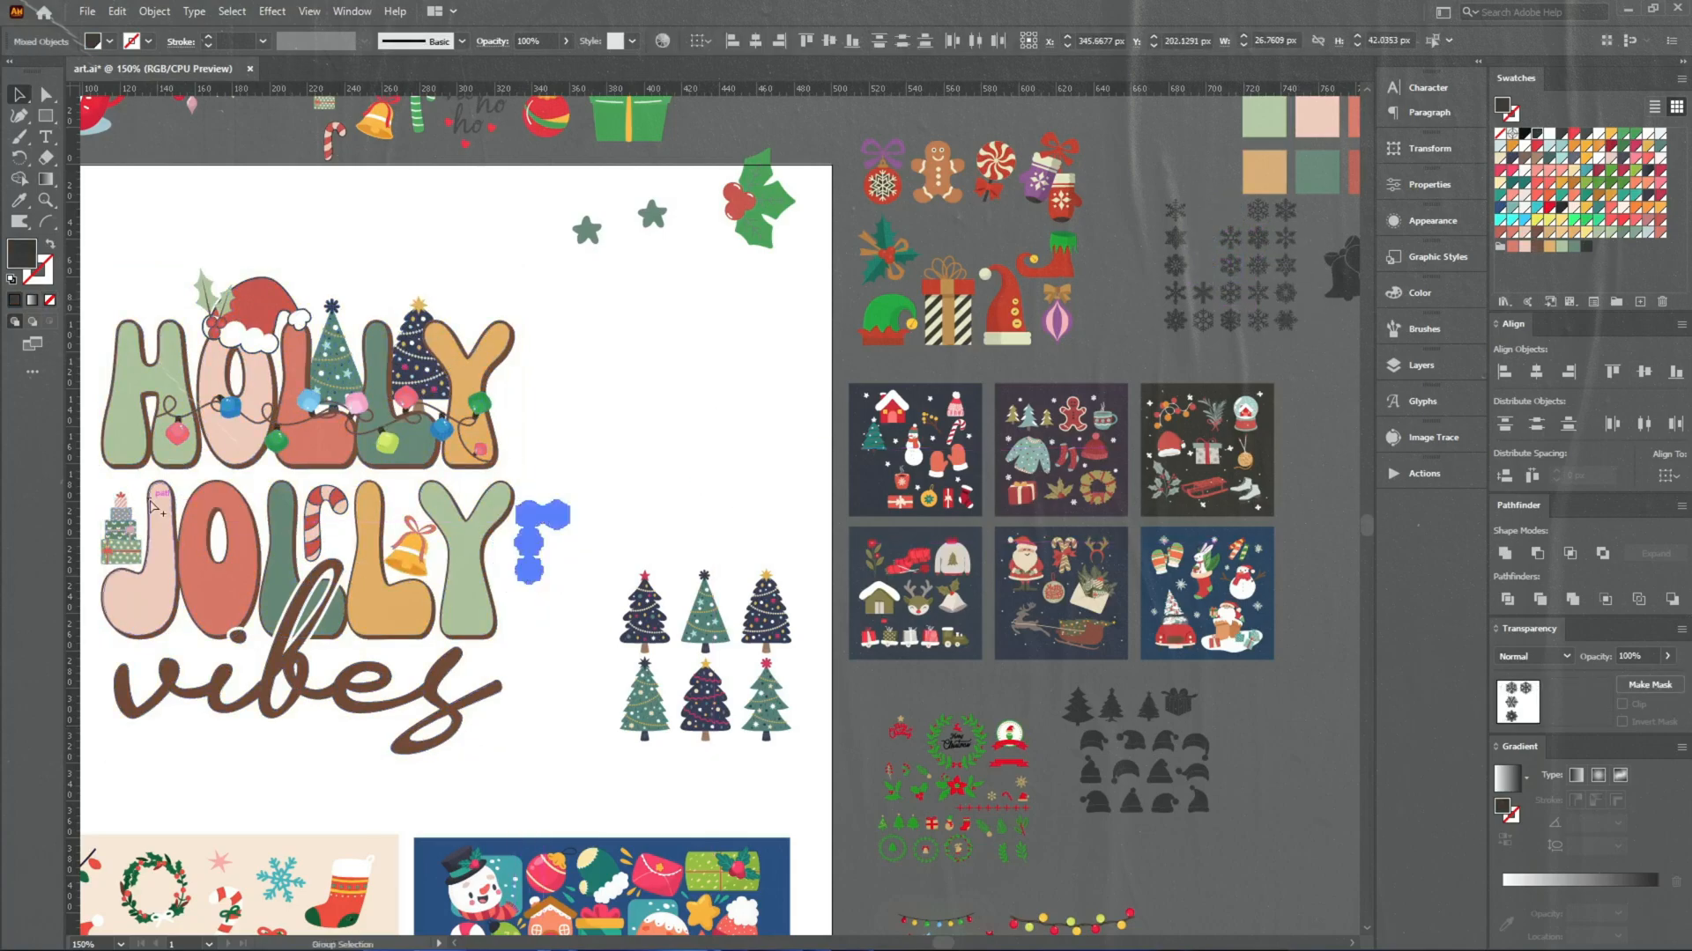
key(ctrl+equal)
key(ctrl+equal)
Recolour the two upper snowflakes with sampled letter colours: light green from JOLLY's Y and orange from its second L
click(964, 525)
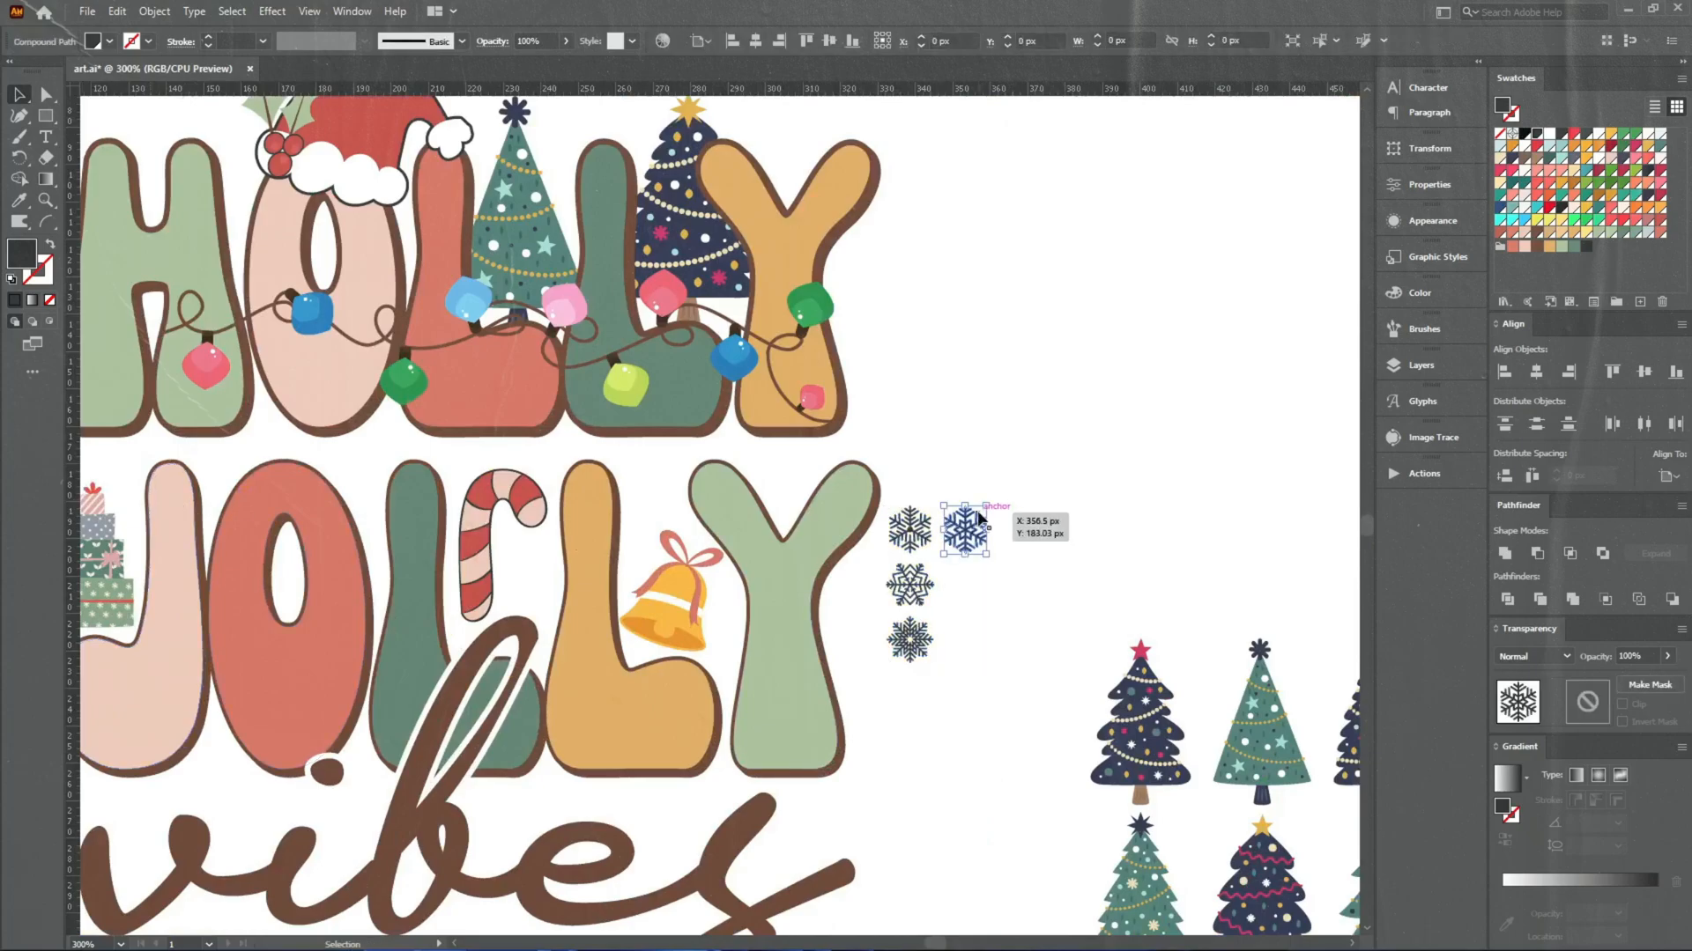
key(i)
click(800, 546)
key(v)
click(909, 536)
key(i)
click(705, 691)
key(v)
Recolour the two lower snowflakes with sampled letter colours: coral red from JOLLY's O and dark green from HOLLY's second L
click(907, 592)
key(i)
click(309, 629)
key(v)
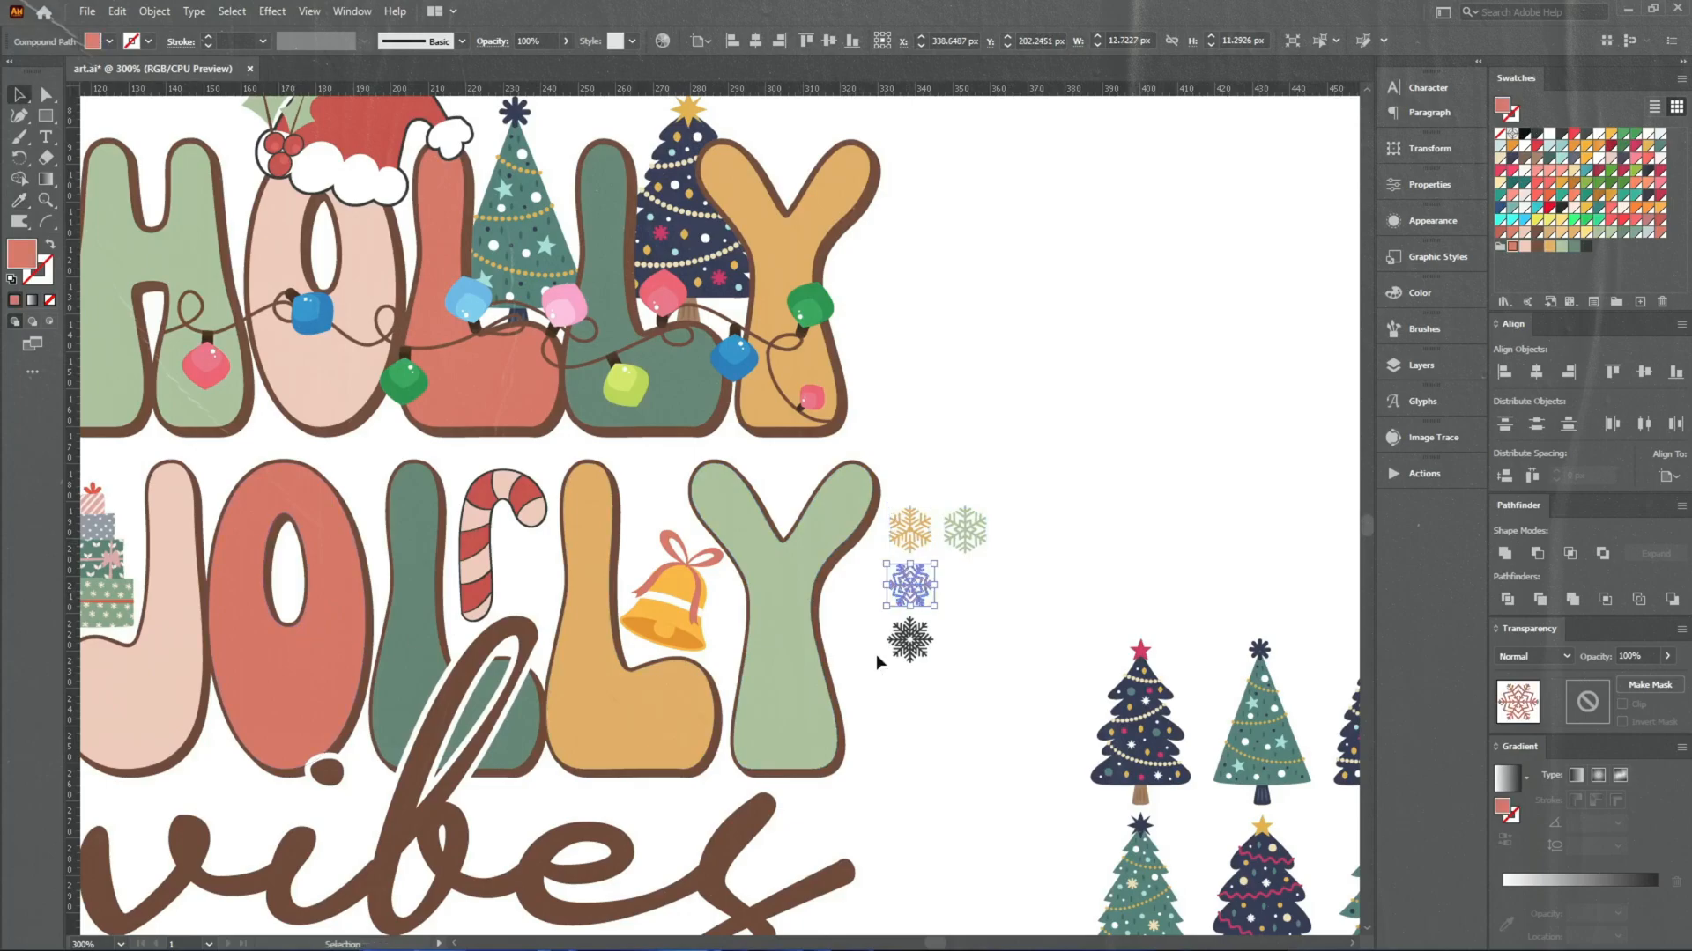
click(914, 646)
key(i)
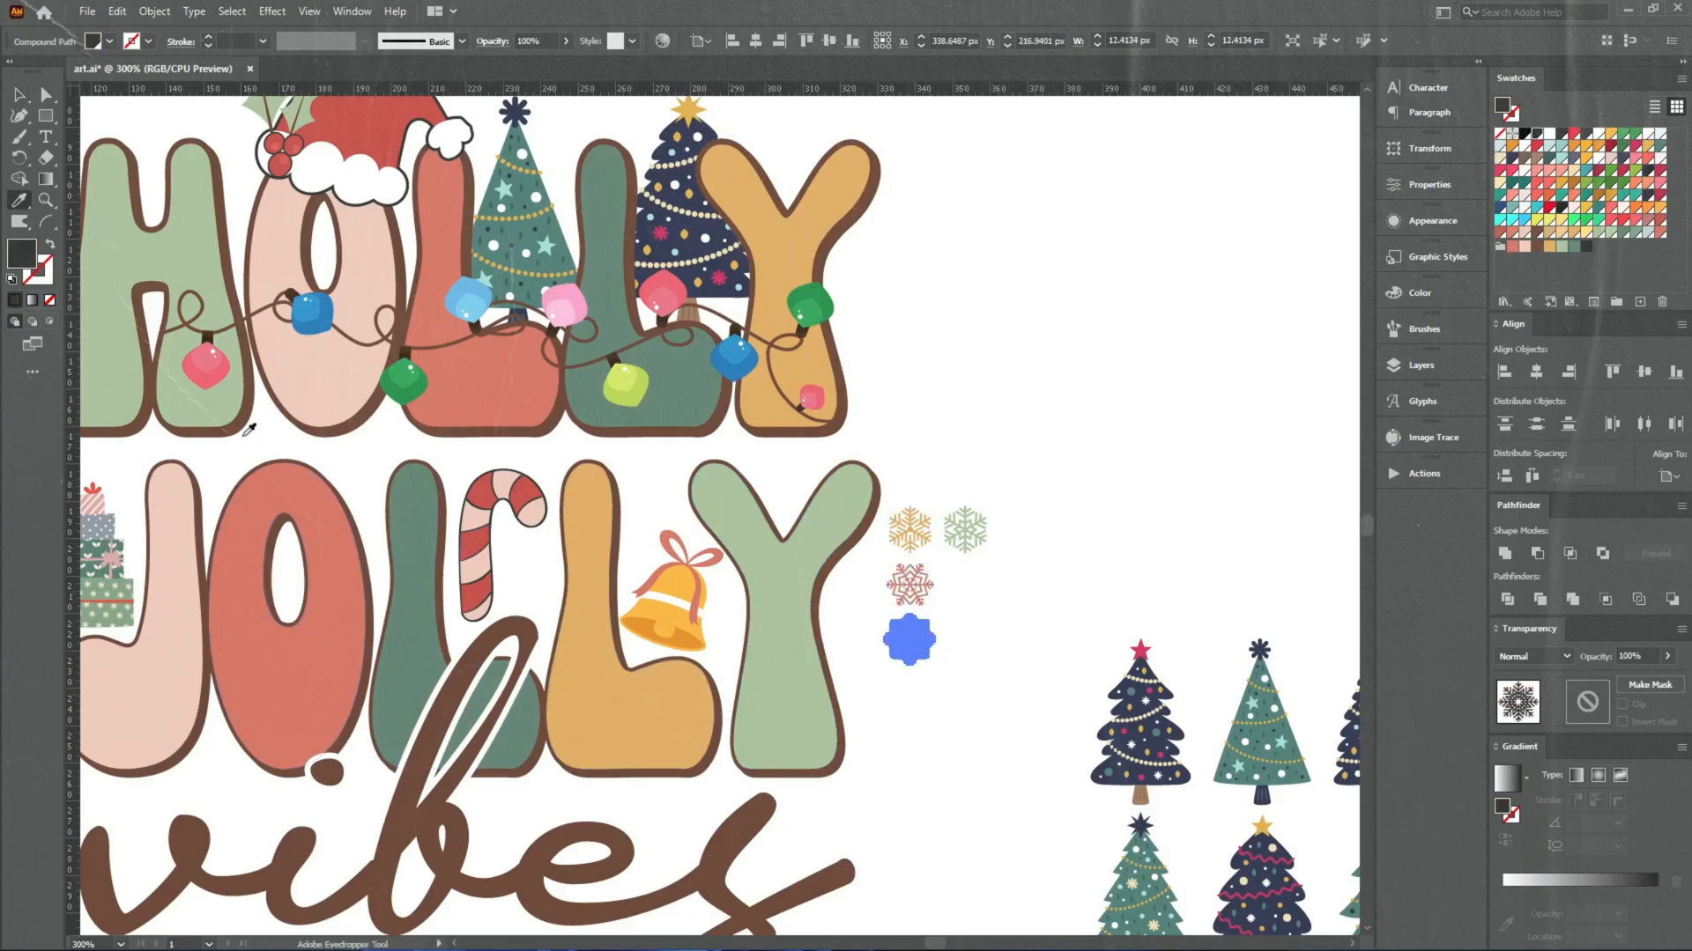
click(689, 386)
key(v)
Distribute the four snowflakes: dark green above the e of vibes, red above the bell, orange beside the i's dot, light green between J and O
drag(910, 639, 665, 817)
drag(918, 596, 662, 492)
drag(924, 532, 487, 791)
drag(1204, 509, 454, 441)
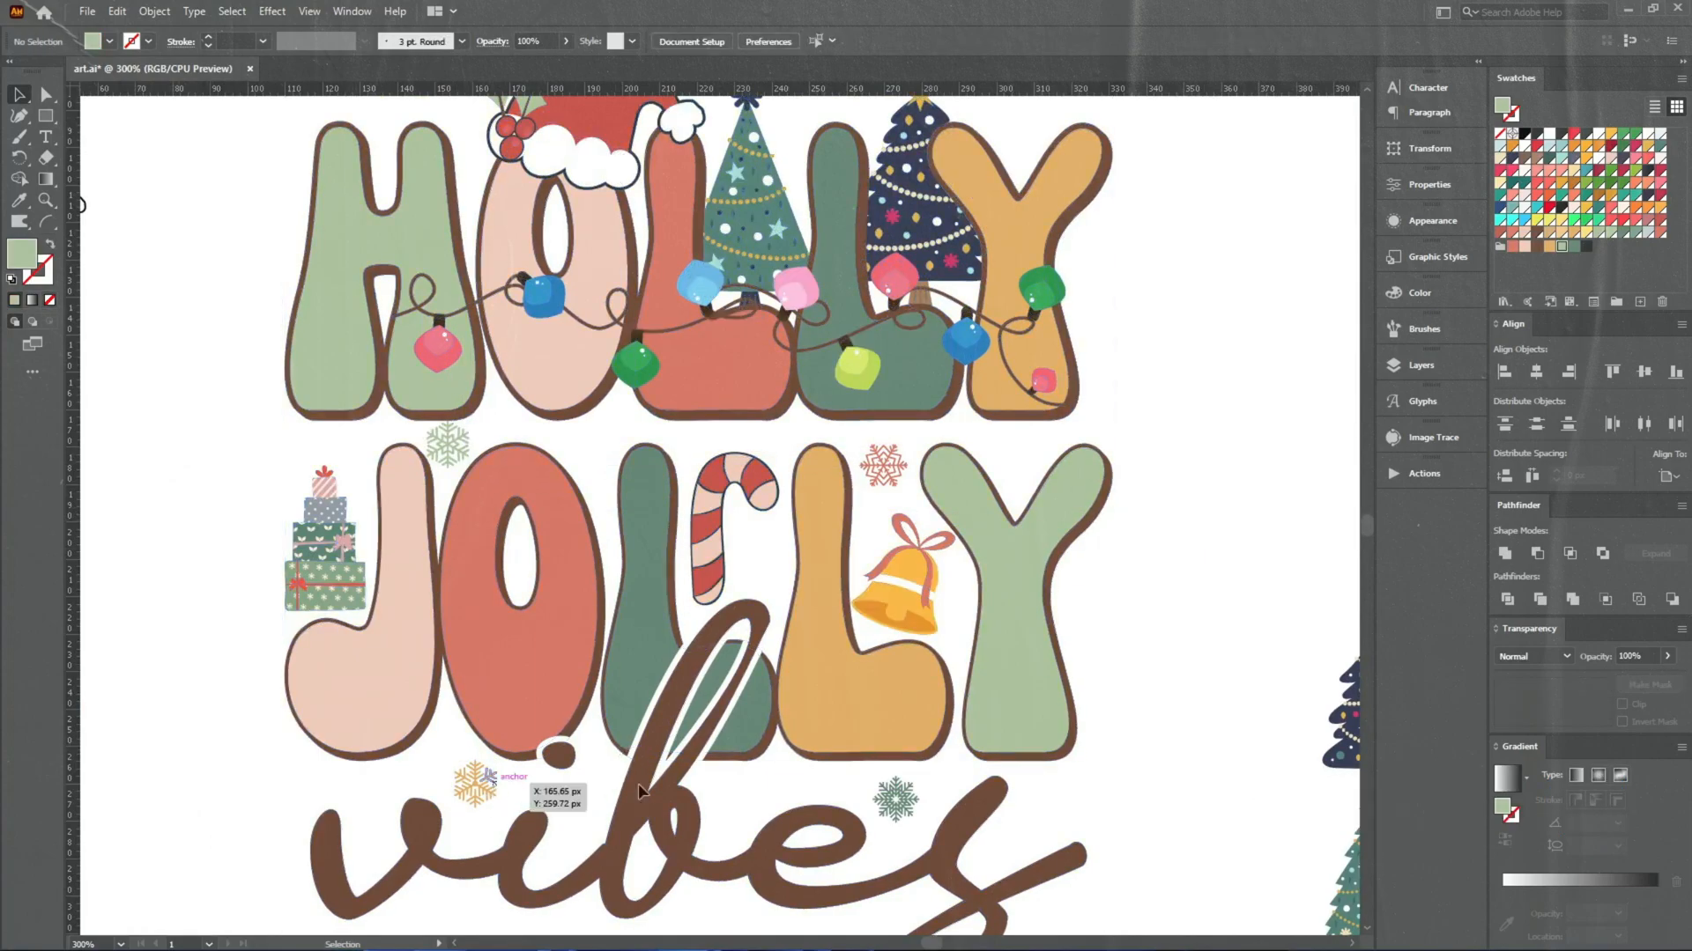
Copy the dark green snowflake above JOLLY's Y, the red one beside the s of vibes, and the light green one above the v
drag(890, 801, 1007, 458)
drag(885, 478, 1041, 821)
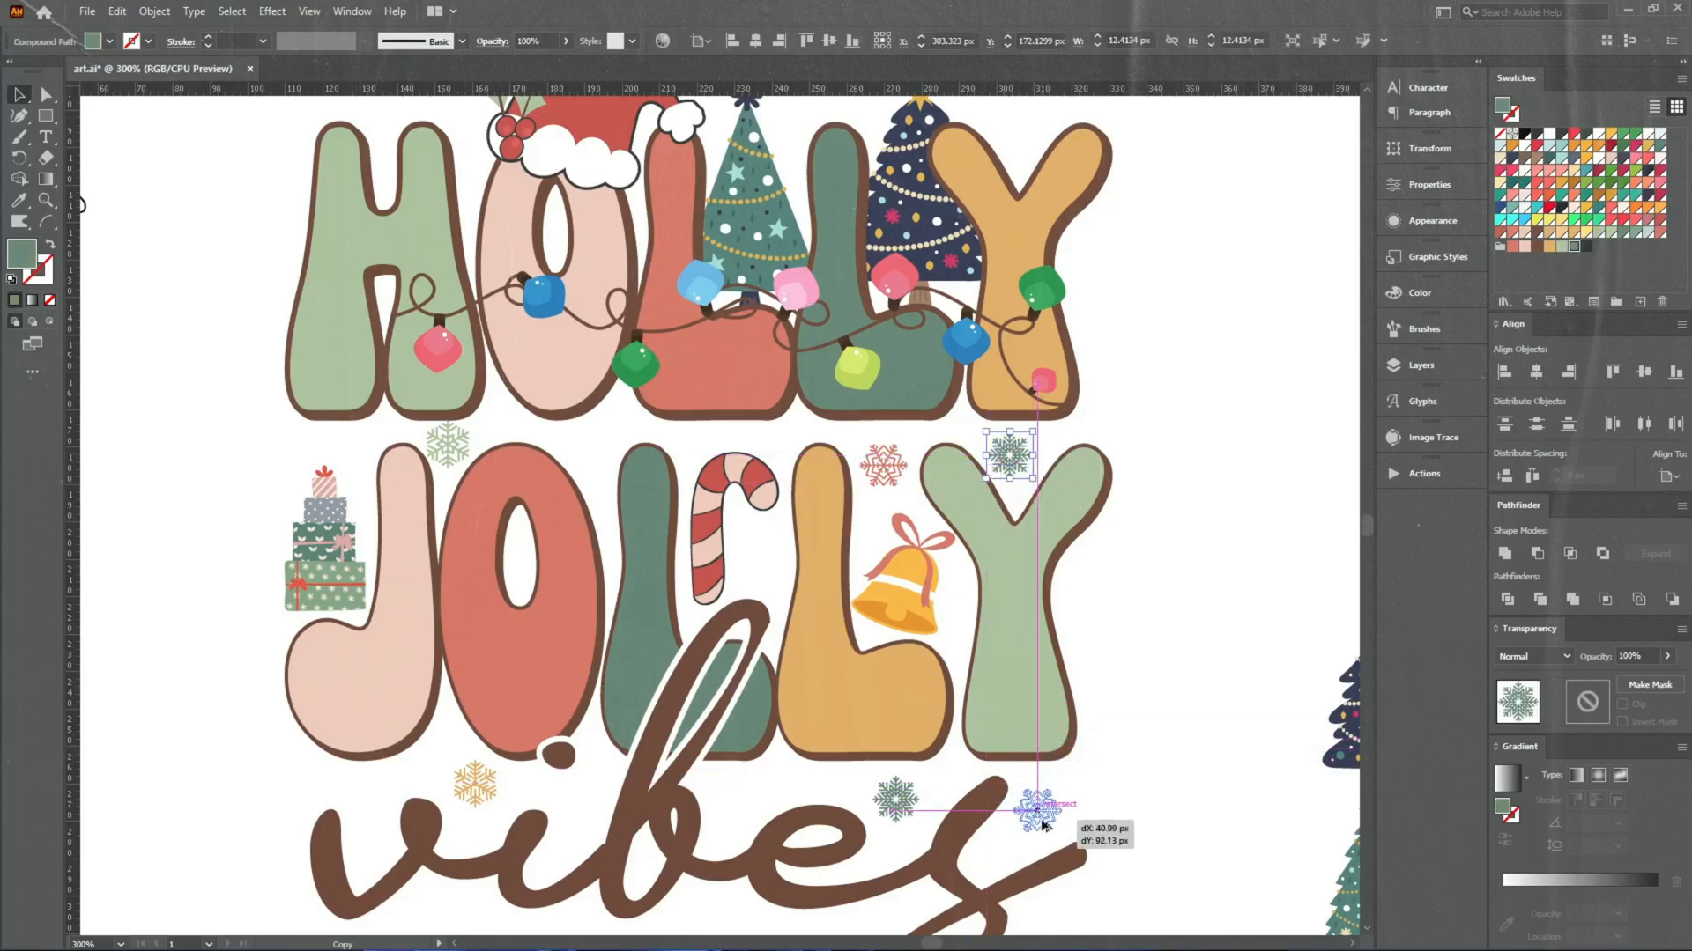
drag(448, 454, 361, 803)
click(415, 775)
Copy red snowflakes beside HOLLY's green tree and between JOLLY's O and L, a dark green one between H and O, and a light green one above HOLLY's Y
drag(882, 464, 797, 143)
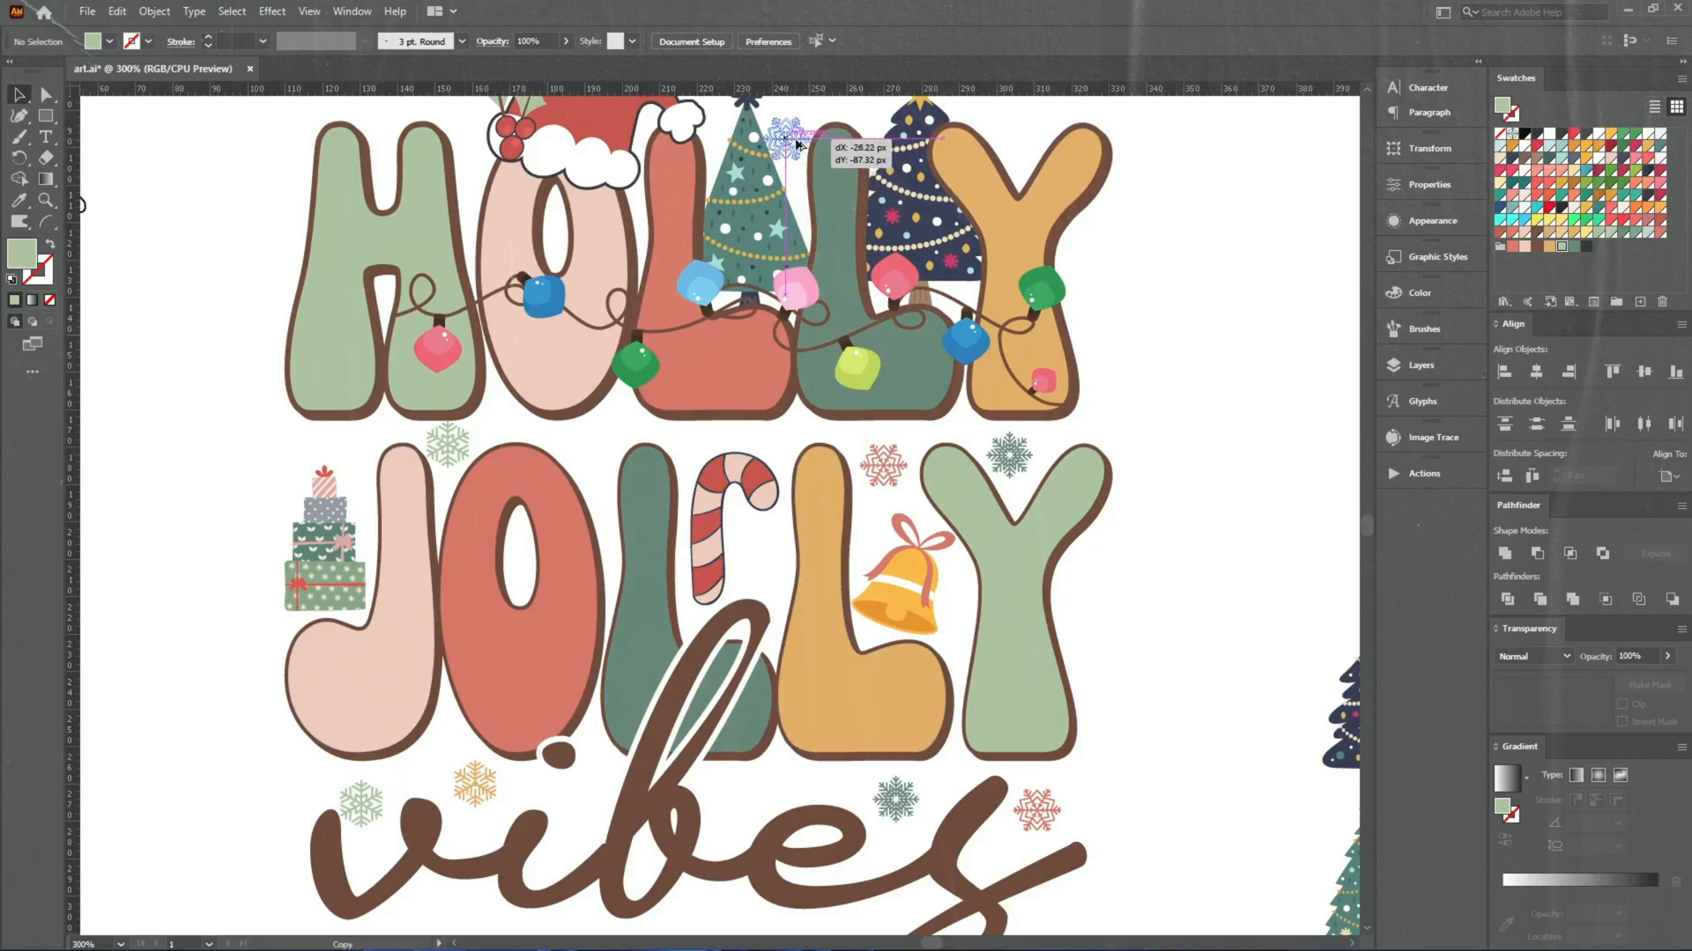
drag(1009, 455, 474, 178)
drag(454, 446, 1035, 150)
drag(883, 463, 592, 448)
click(872, 498)
Copy the dark green snowflake beside the b of vibes and recolour the copy with the orange of JOLLY's second L
drag(1000, 458, 725, 795)
key(i)
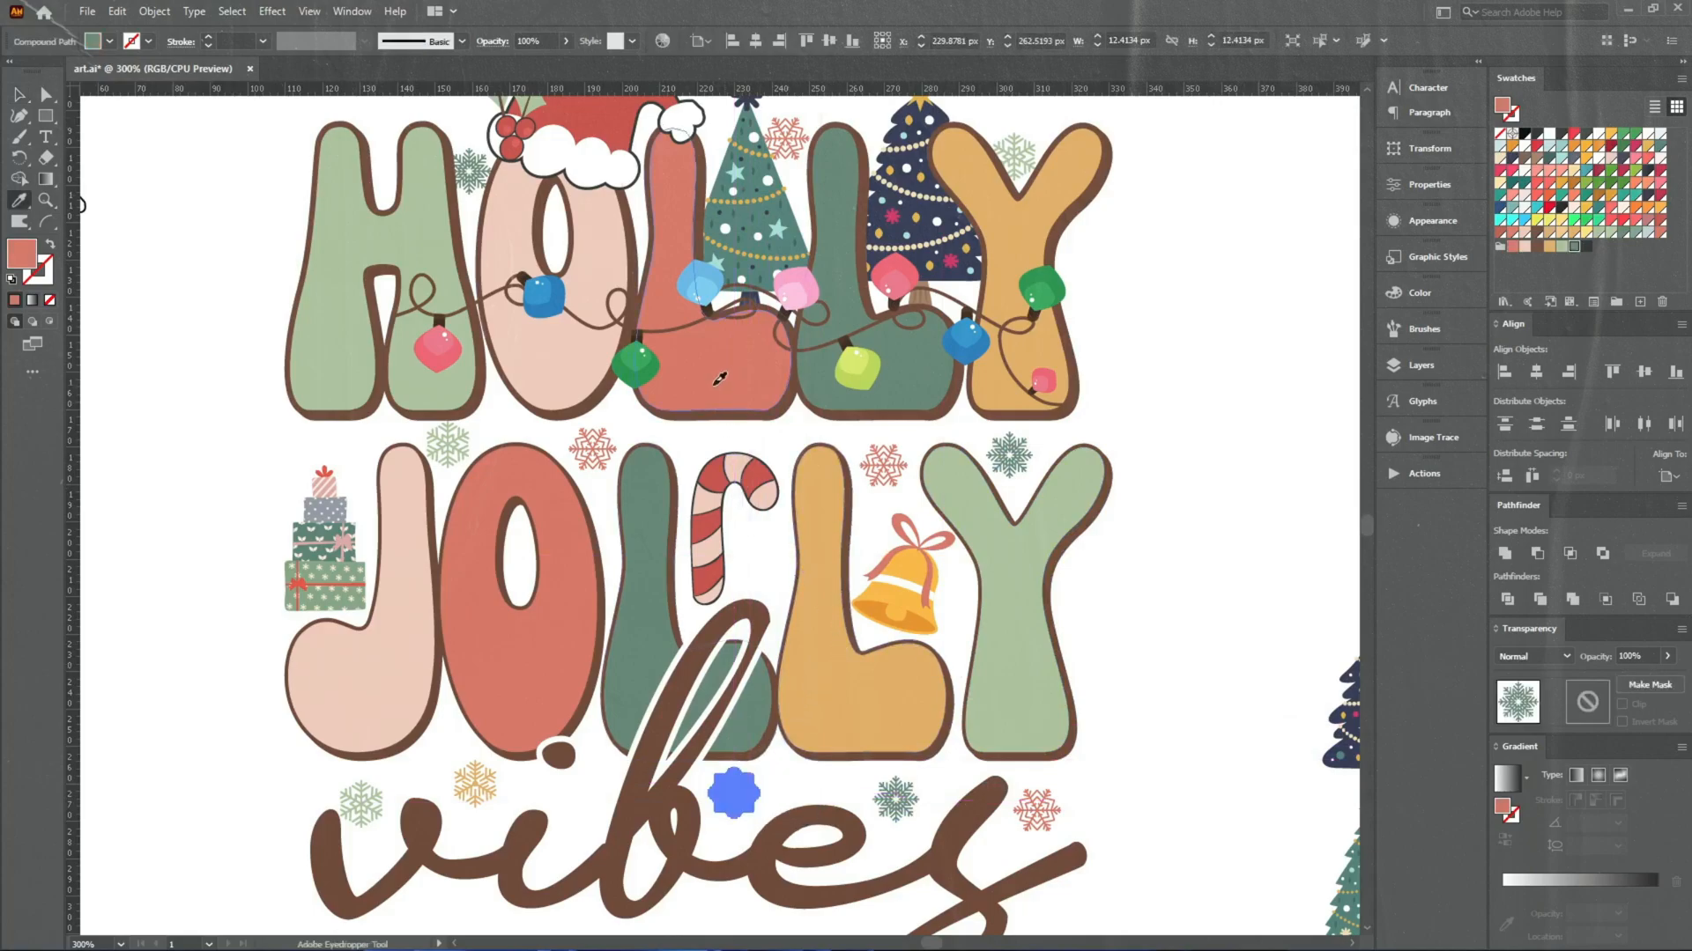
click(873, 681)
key(v)
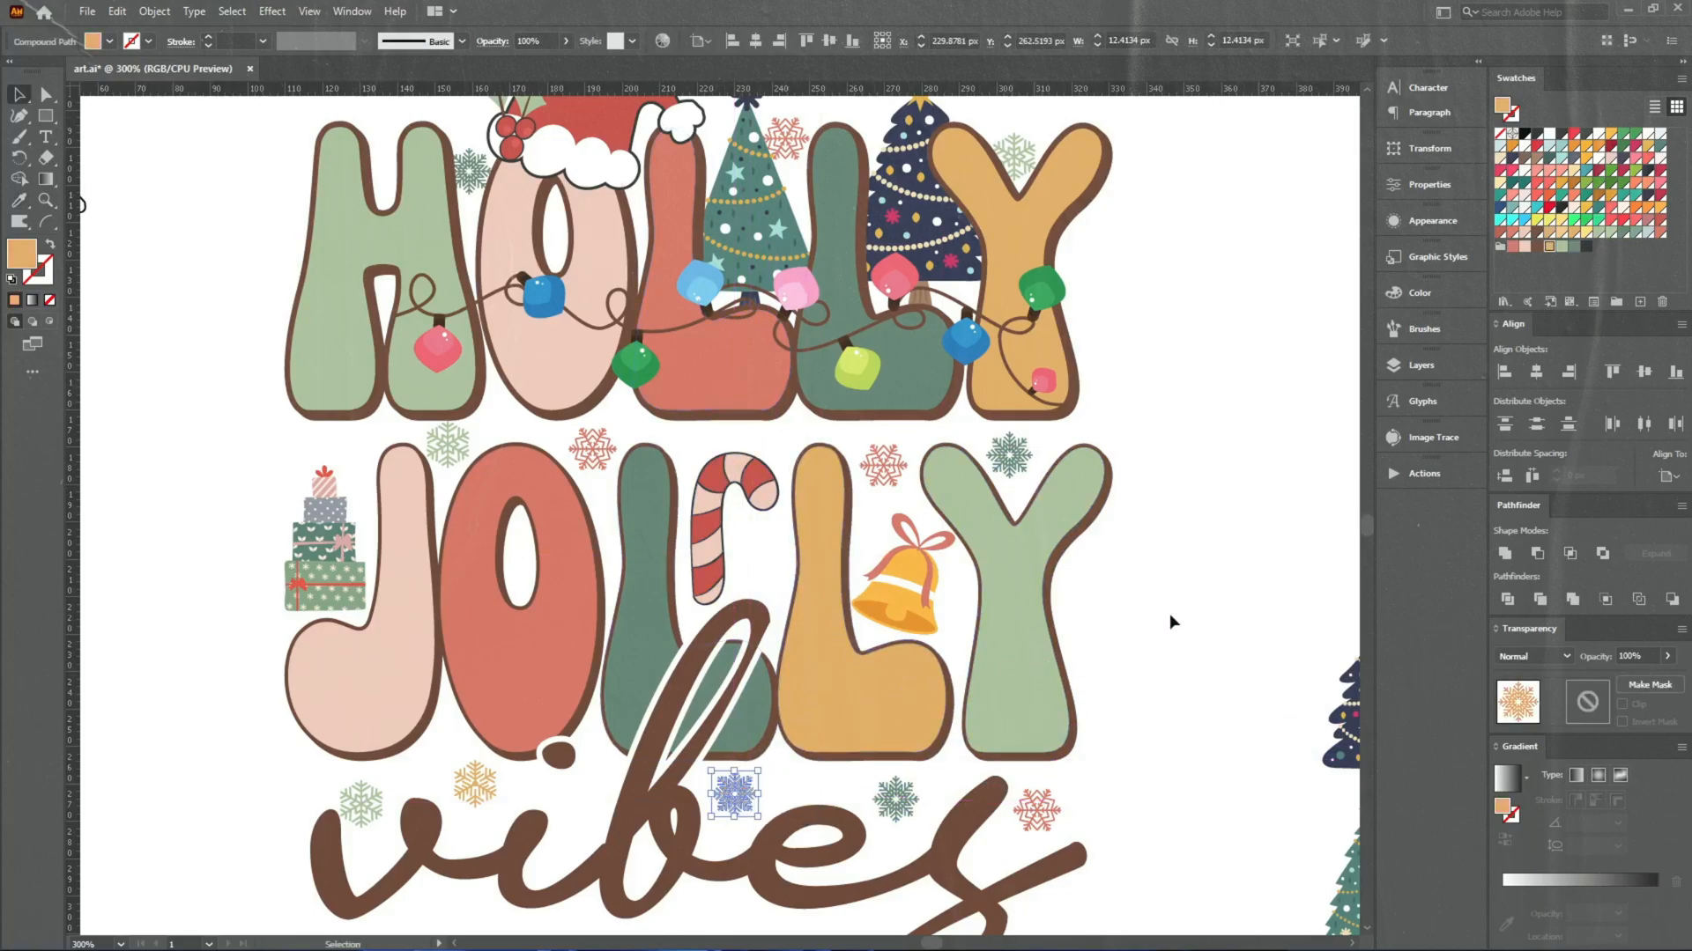
click(1168, 622)
Select the entire lettering design together with all its decorations and snowflakes
key(ctrl+minus)
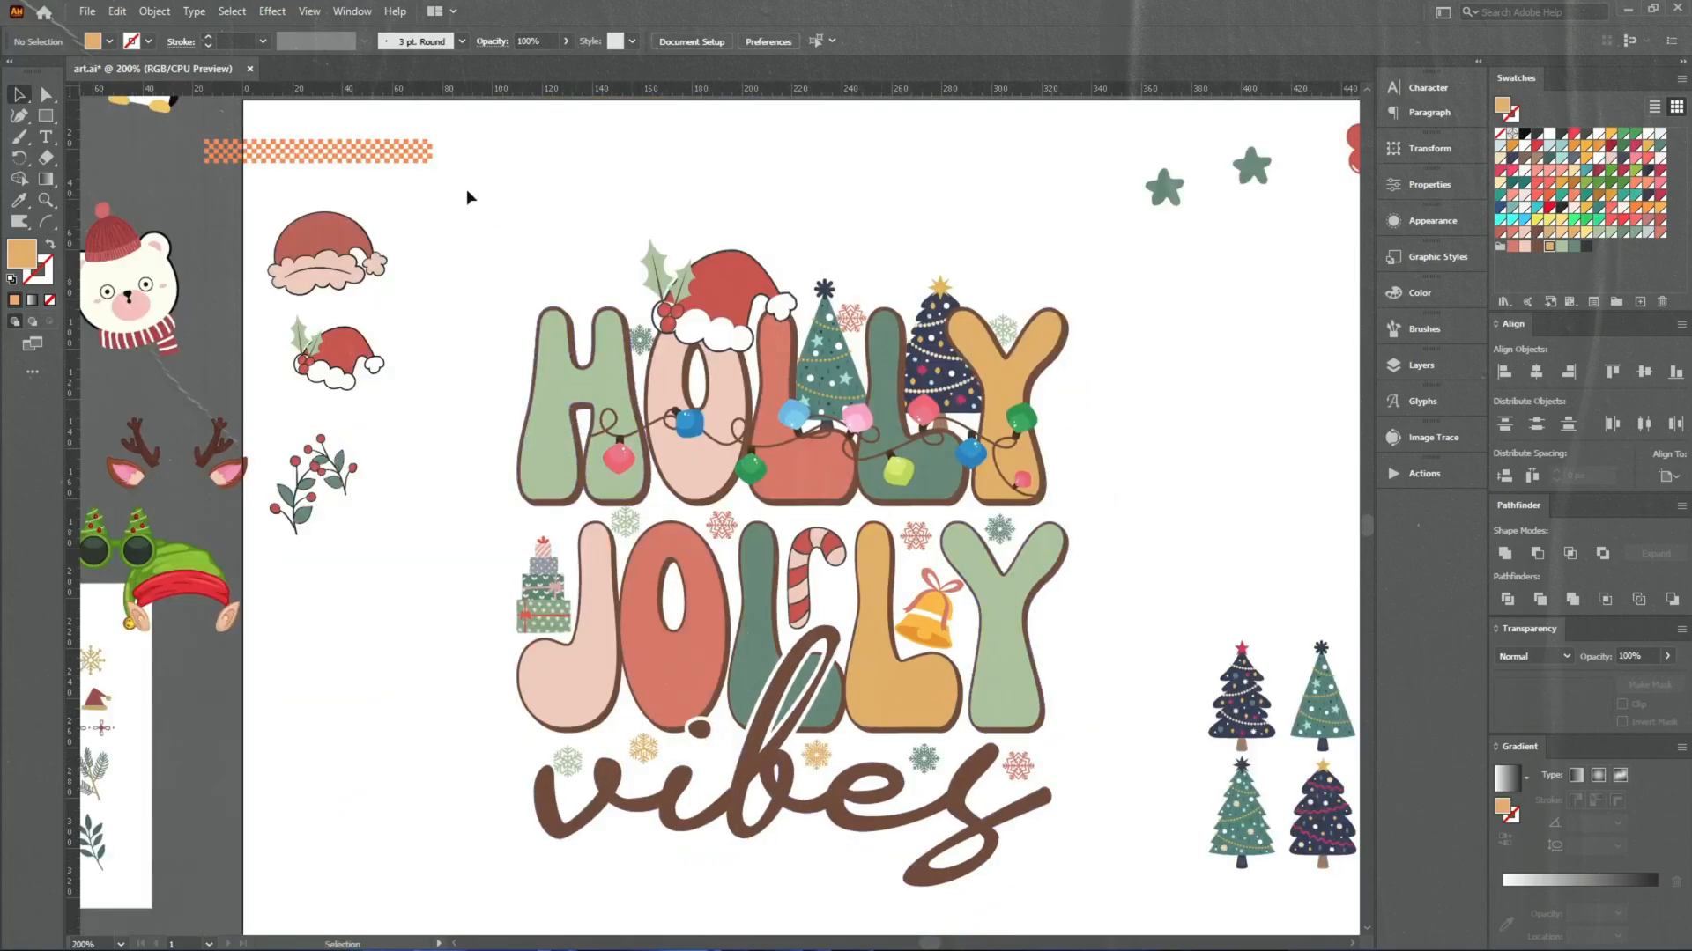
drag(1032, 933, 1135, 853)
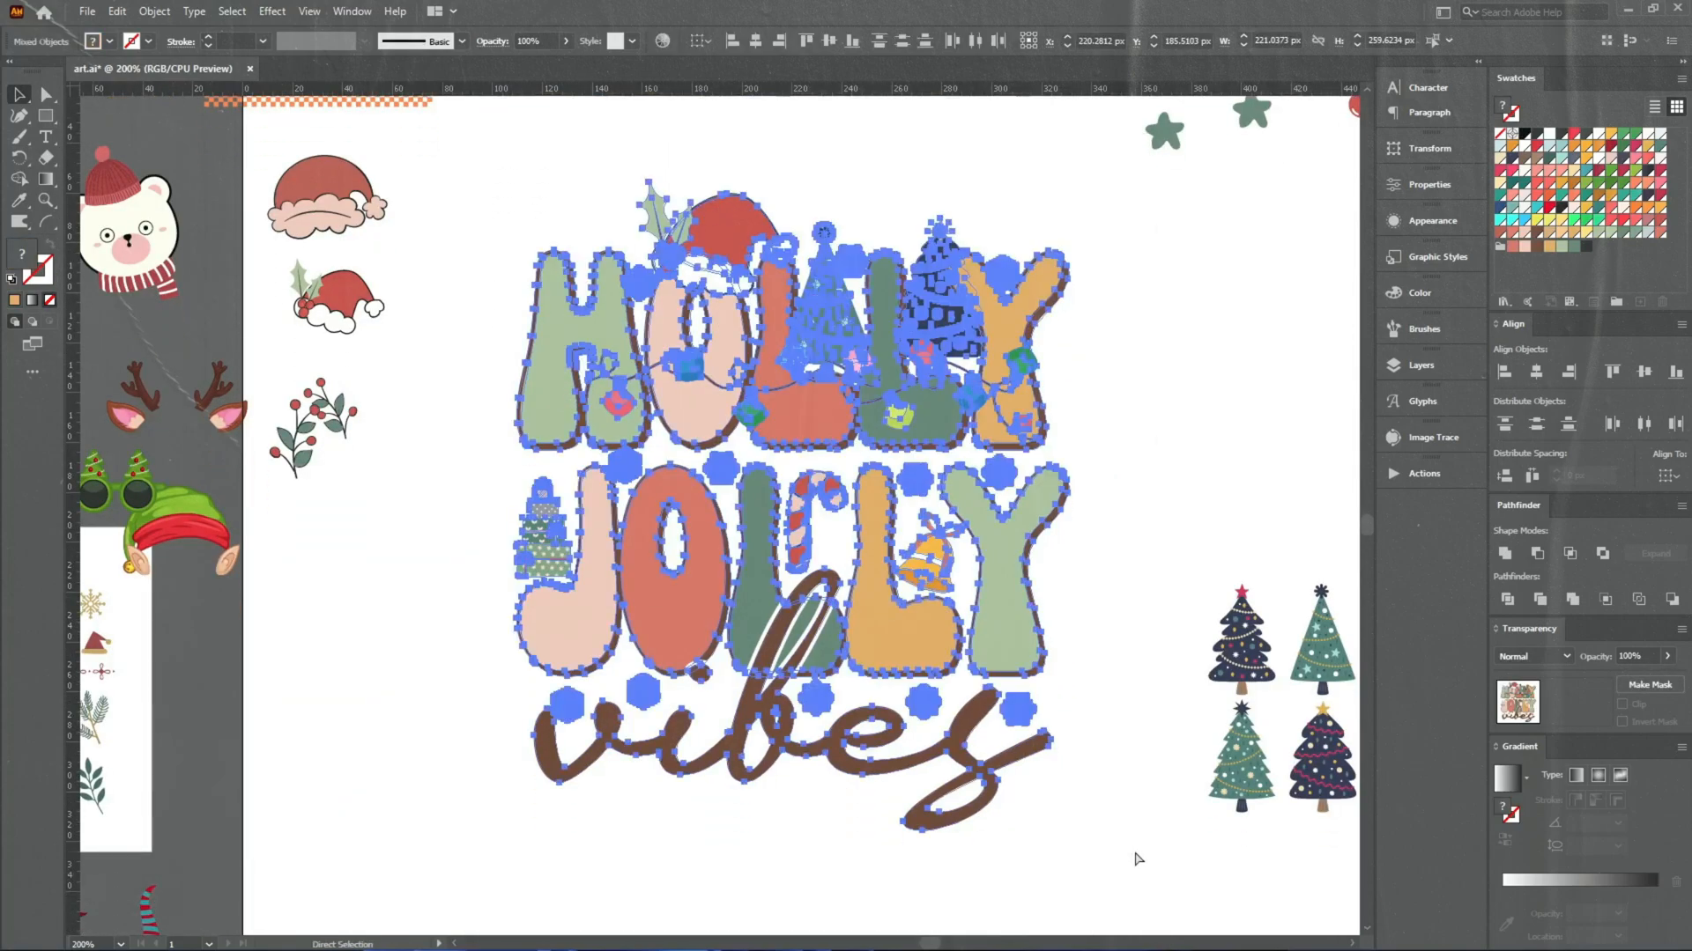